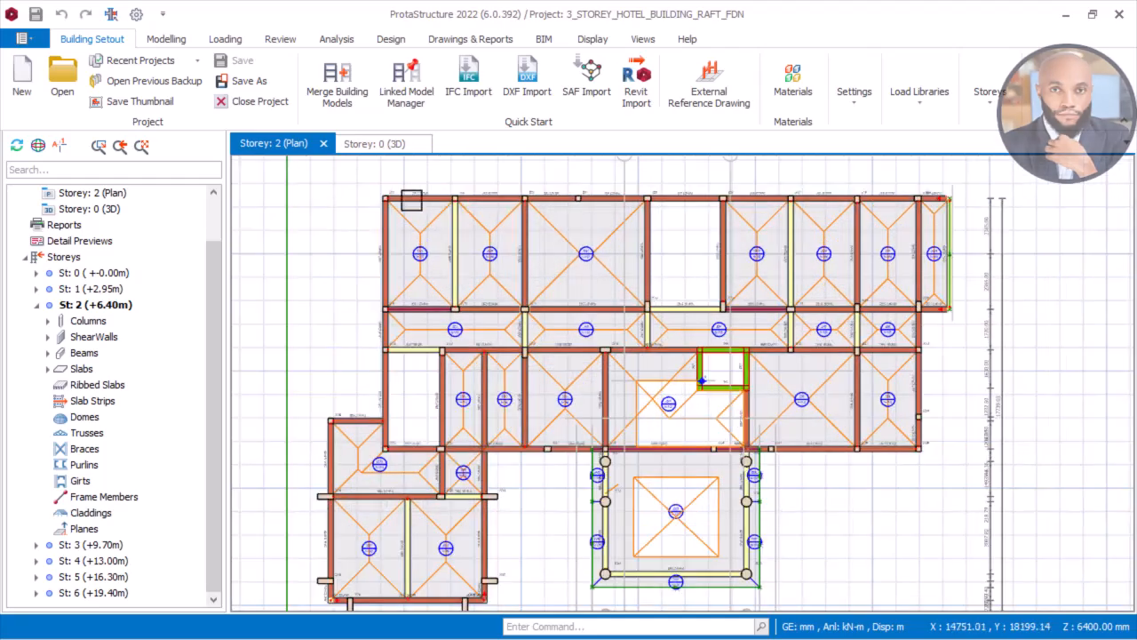
Step: Show the hotel building in 3D and examine its balconies, front columns and roof from several angles
click(382, 146)
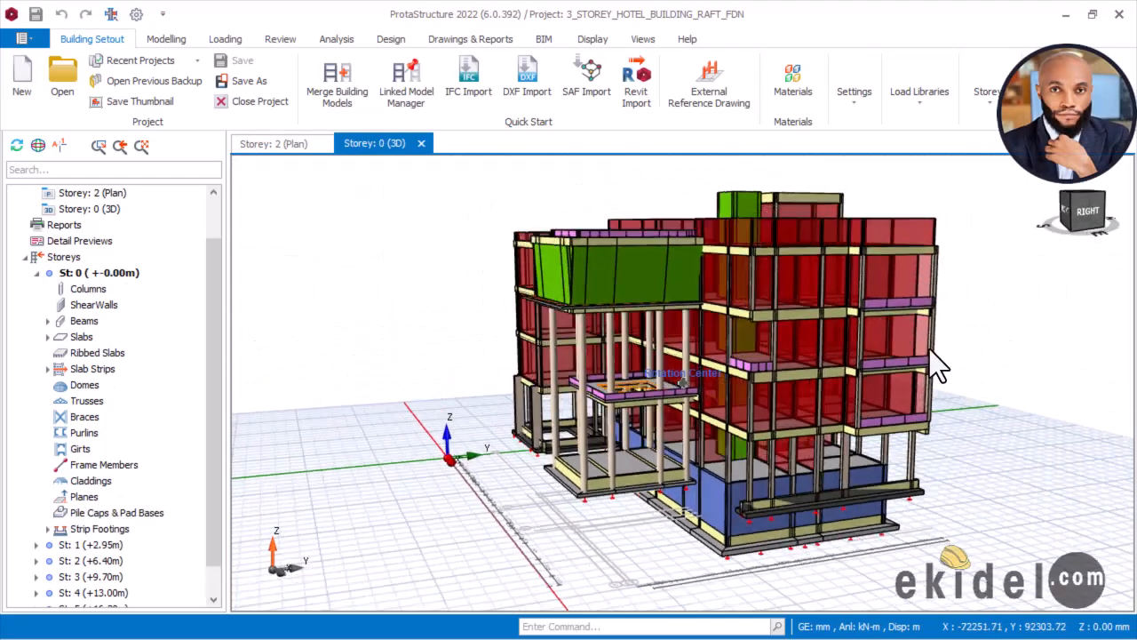
scroll(937, 364, up, 5)
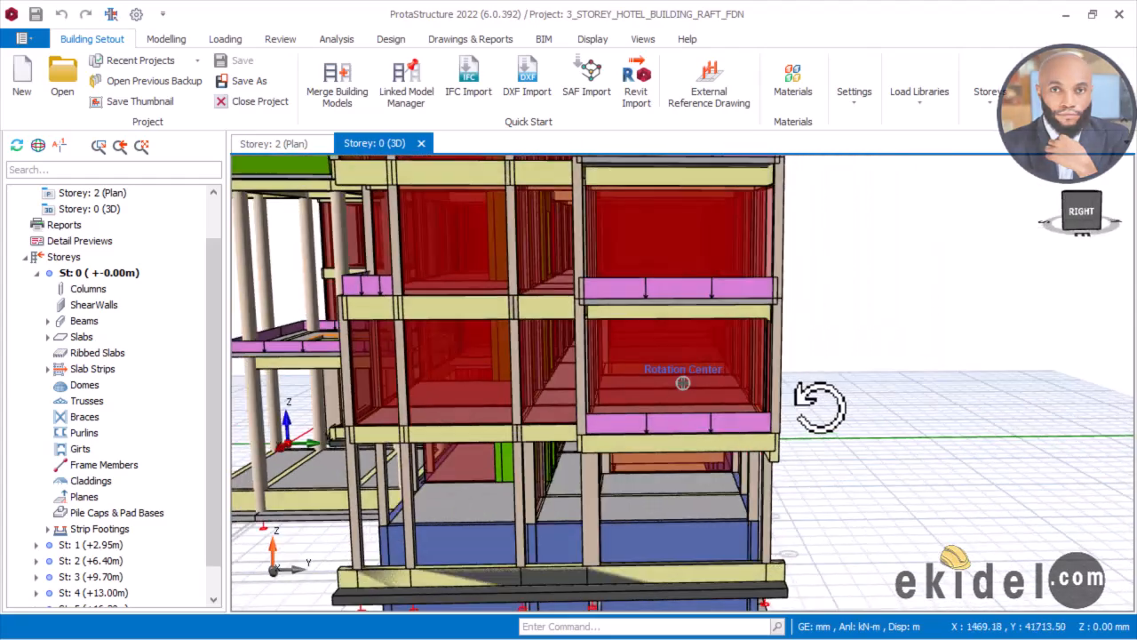
drag(819, 407, 775, 499)
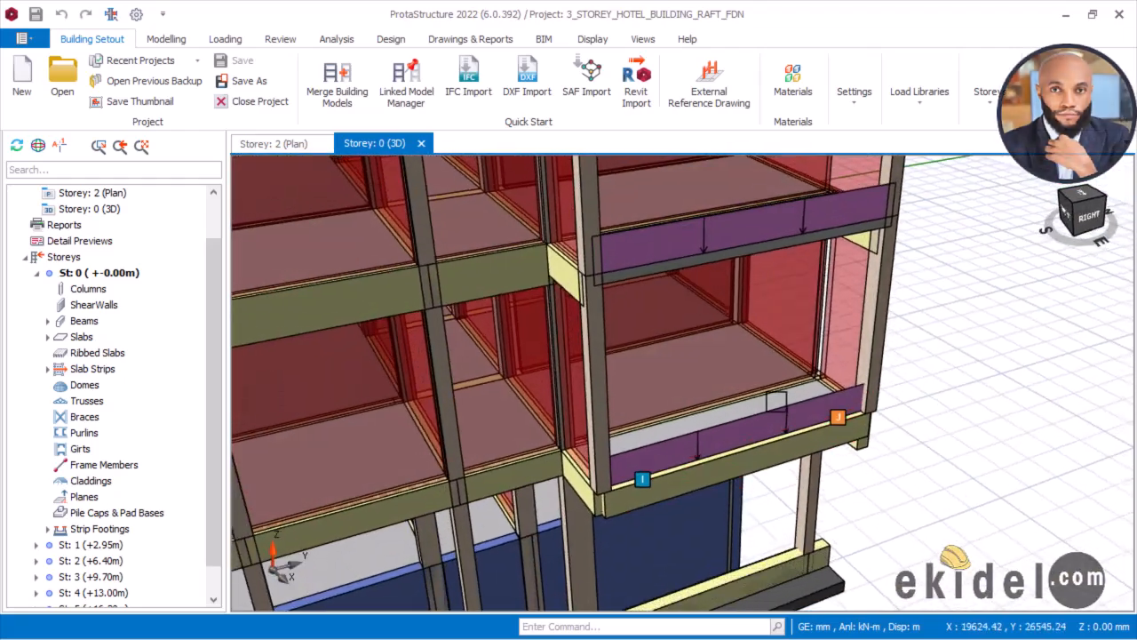
middle_drag(825, 470, 708, 414)
scroll(707, 415, down, 4)
scroll(707, 415, down, 2)
middle_drag(478, 279, 634, 323)
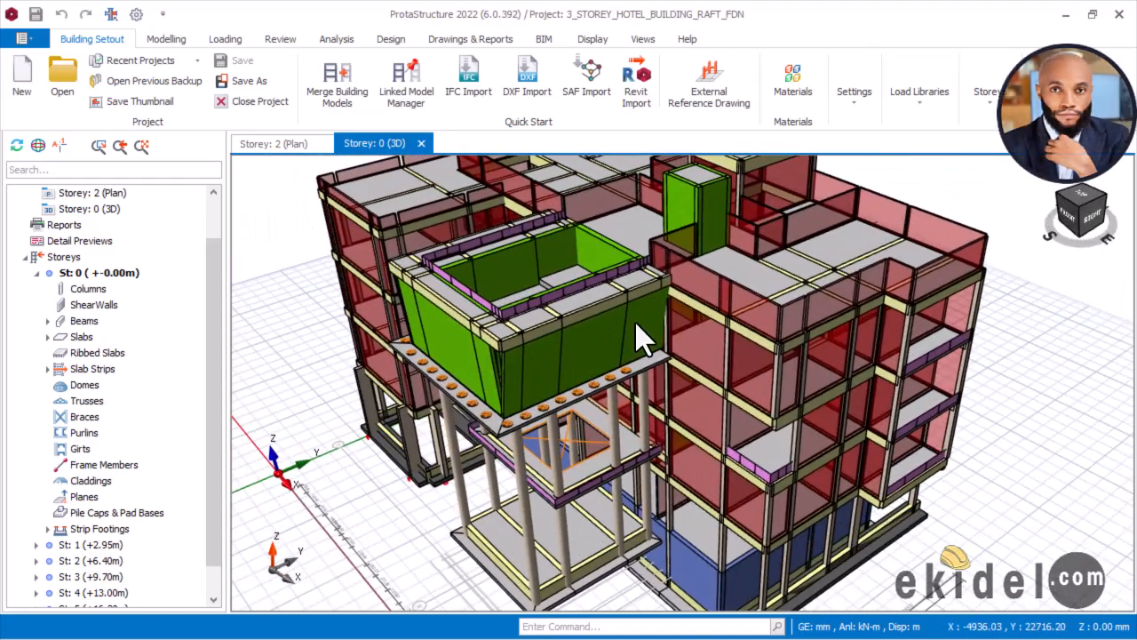
scroll(628, 303, down, 1)
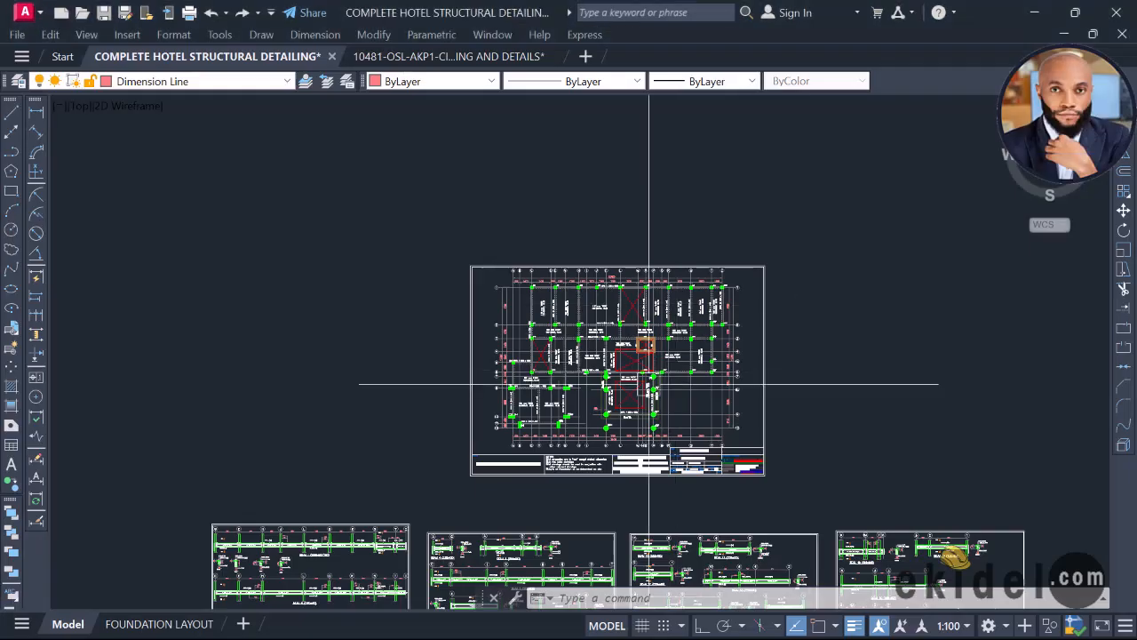
Step: Switch to the AutoCAD drawing COMPLETE HOTEL STRUCTURAL DETAILING and look over its floor layouts and detail sheets
scroll(604, 323, up, 5)
scroll(626, 291, up, 2)
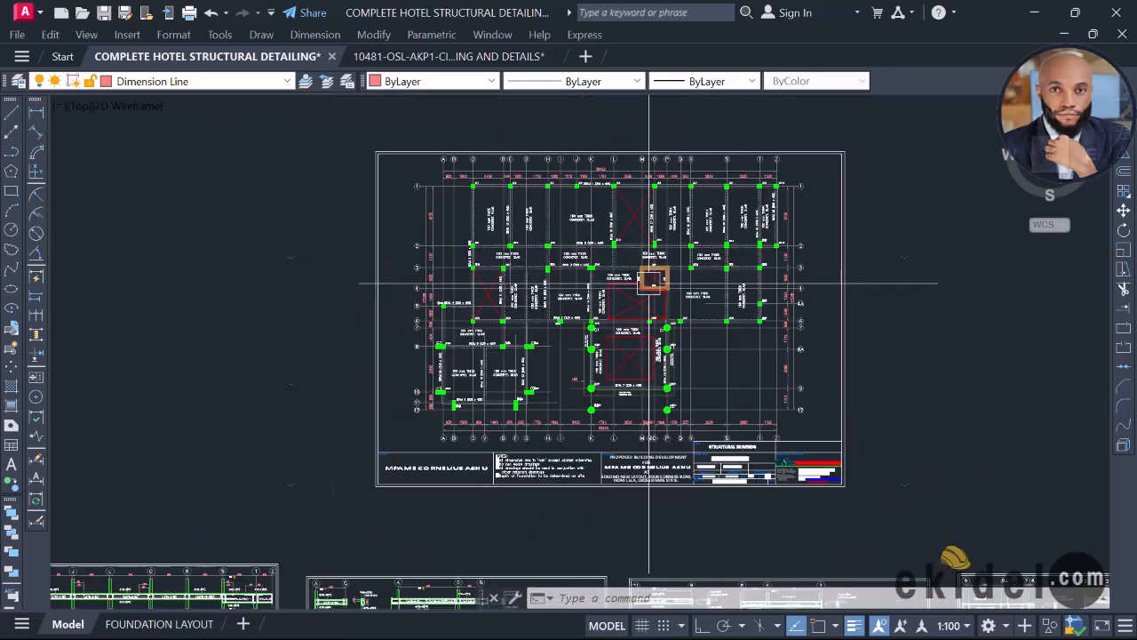
scroll(579, 266, down, 6)
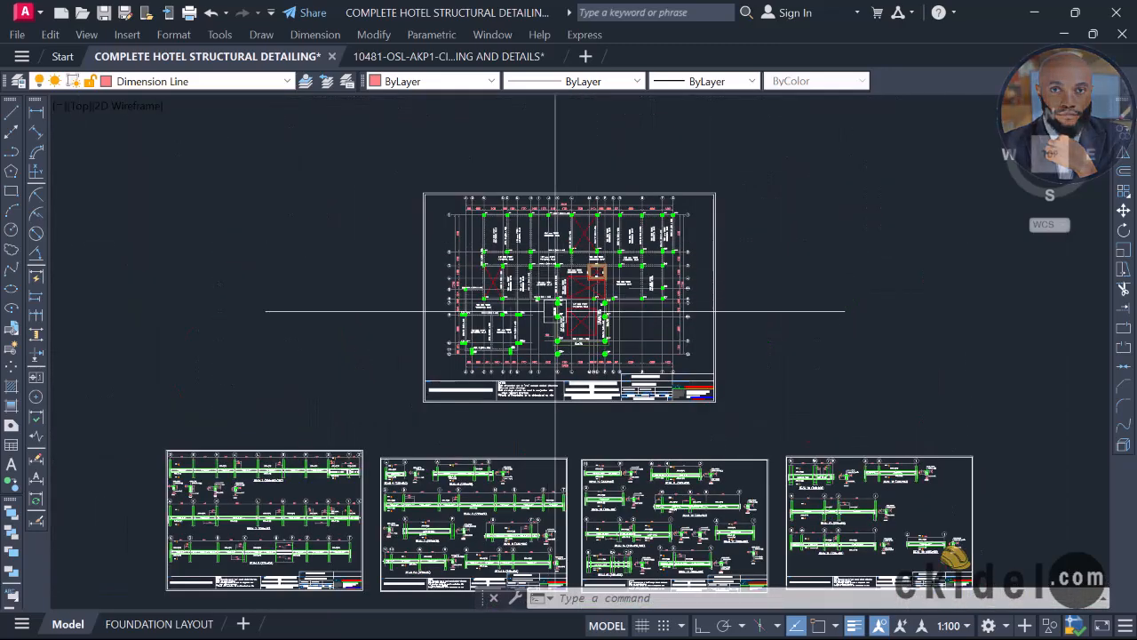
scroll(474, 293, down, 5)
middle_drag(474, 329, 708, 338)
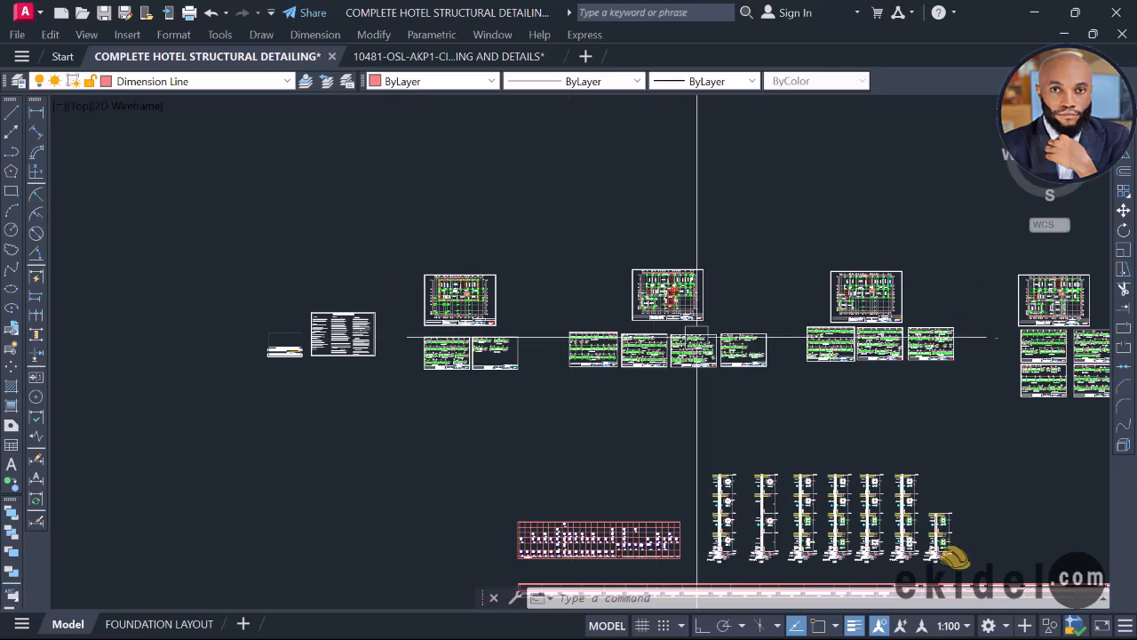
Step: Examine the ground floor layout, including its gridlines, columns, beams and slab labels
scroll(449, 305, up, 10)
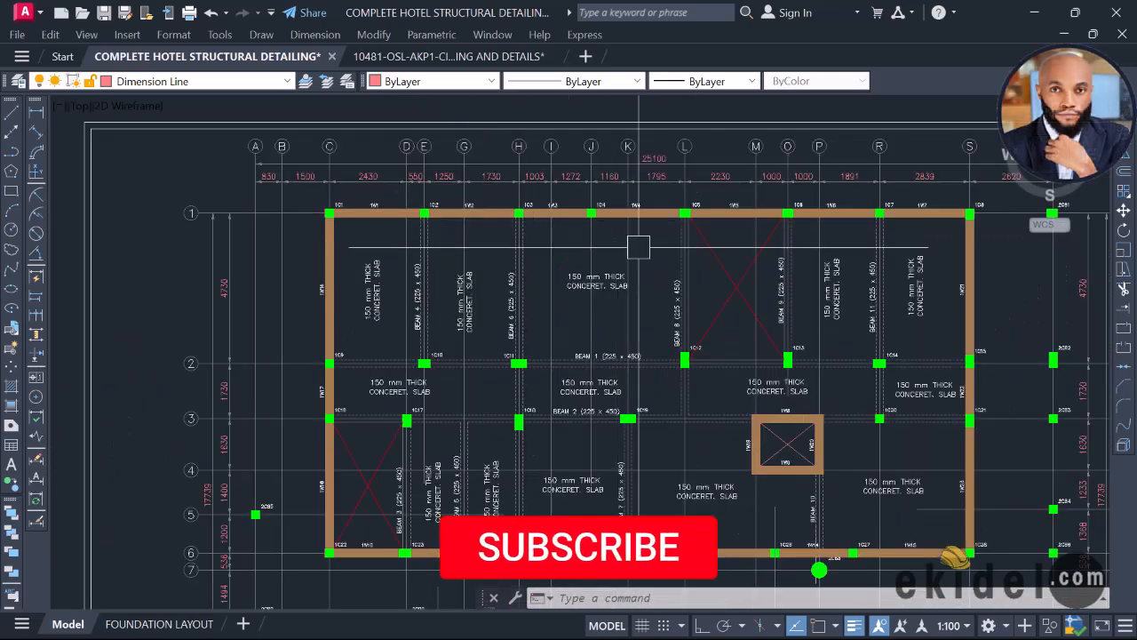
scroll(559, 293, down, 4)
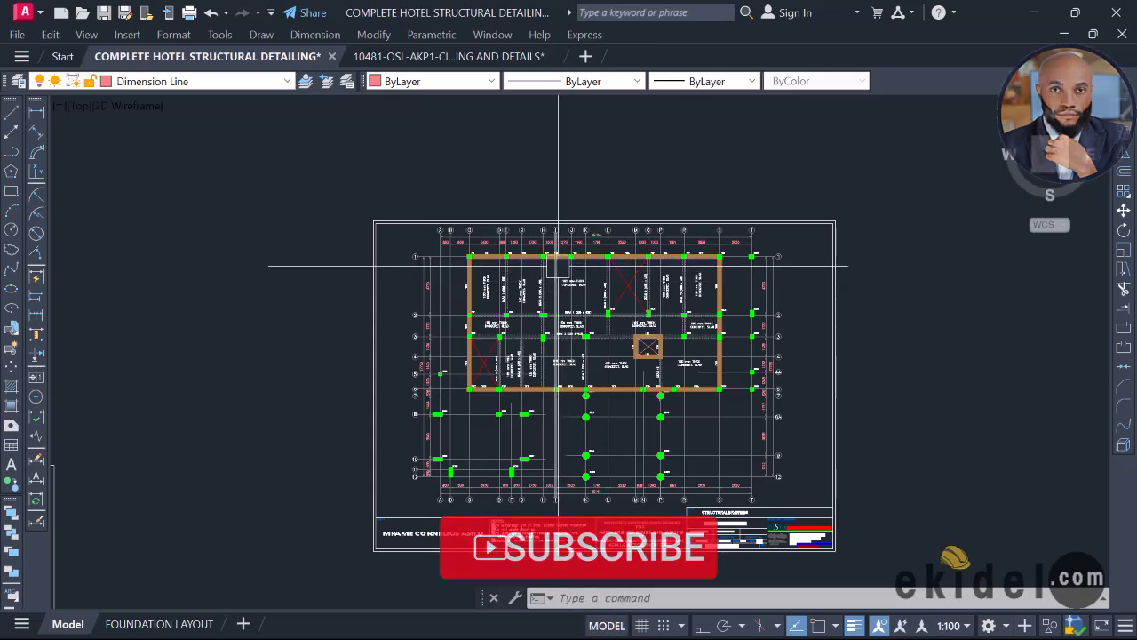
scroll(609, 312, down, 3)
scroll(492, 321, up, 5)
scroll(491, 320, down, 6)
scroll(491, 320, up, 4)
scroll(454, 262, up, 3)
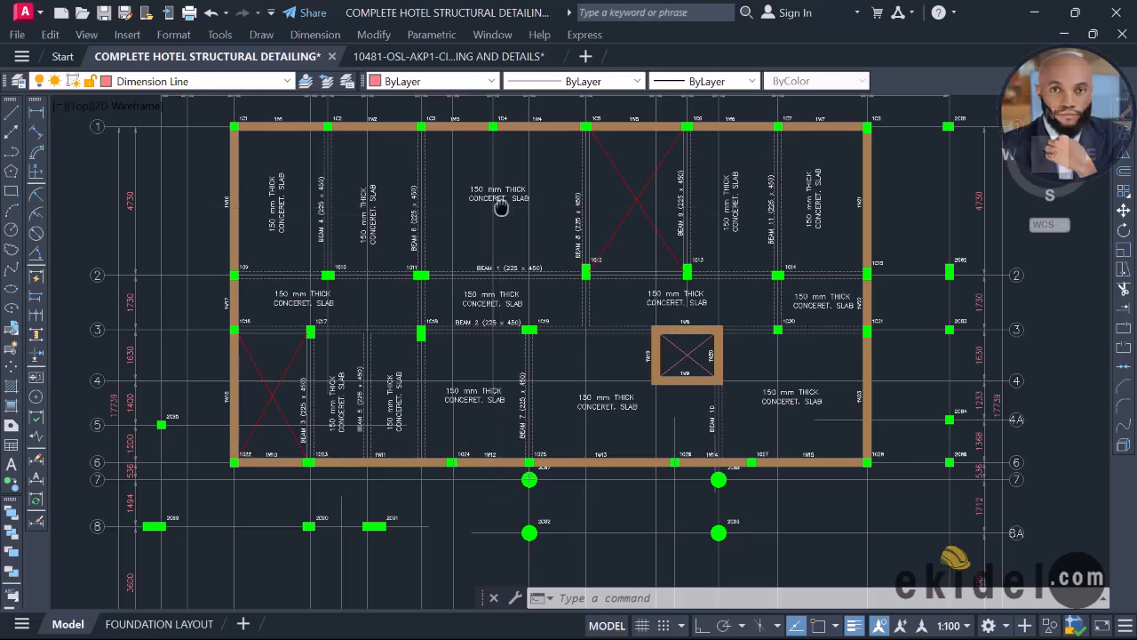
scroll(454, 261, down, 1)
scroll(454, 261, down, 2)
scroll(454, 262, up, 4)
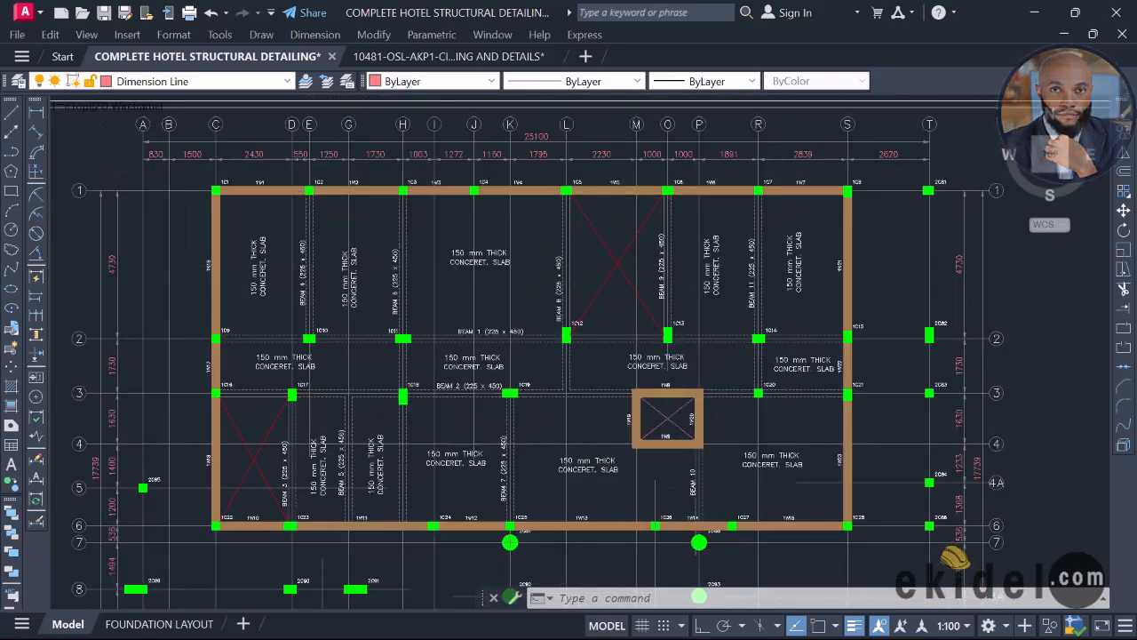
scroll(381, 236, down, 4)
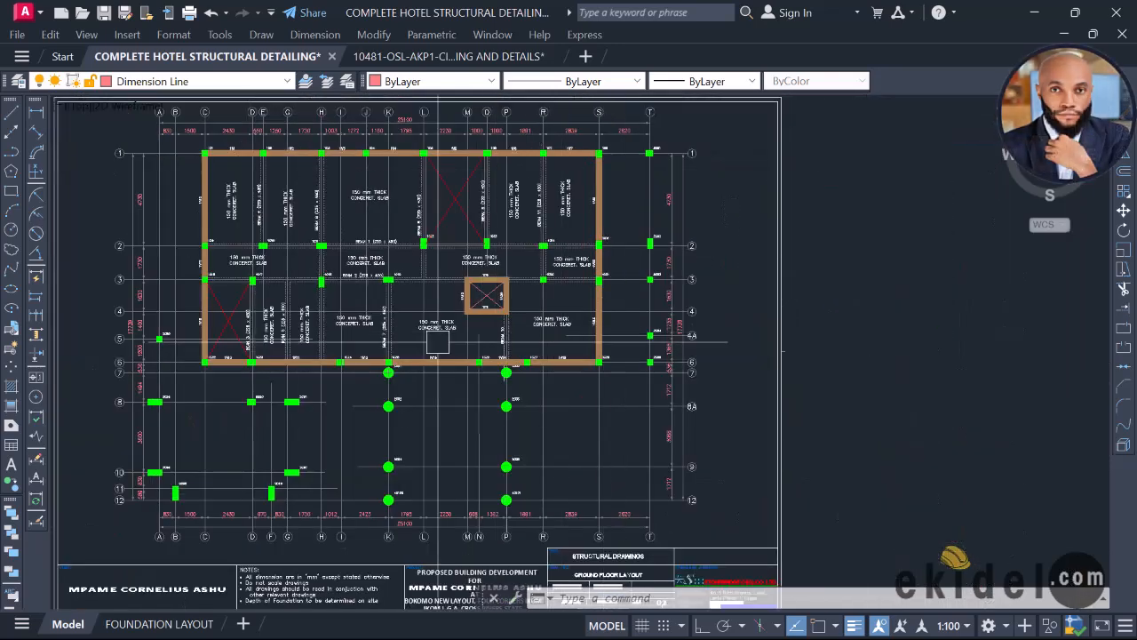
Step: Examine the first floor layout, its title block and the beam detail sheets below it
scroll(612, 325, down, 5)
scroll(563, 331, up, 5)
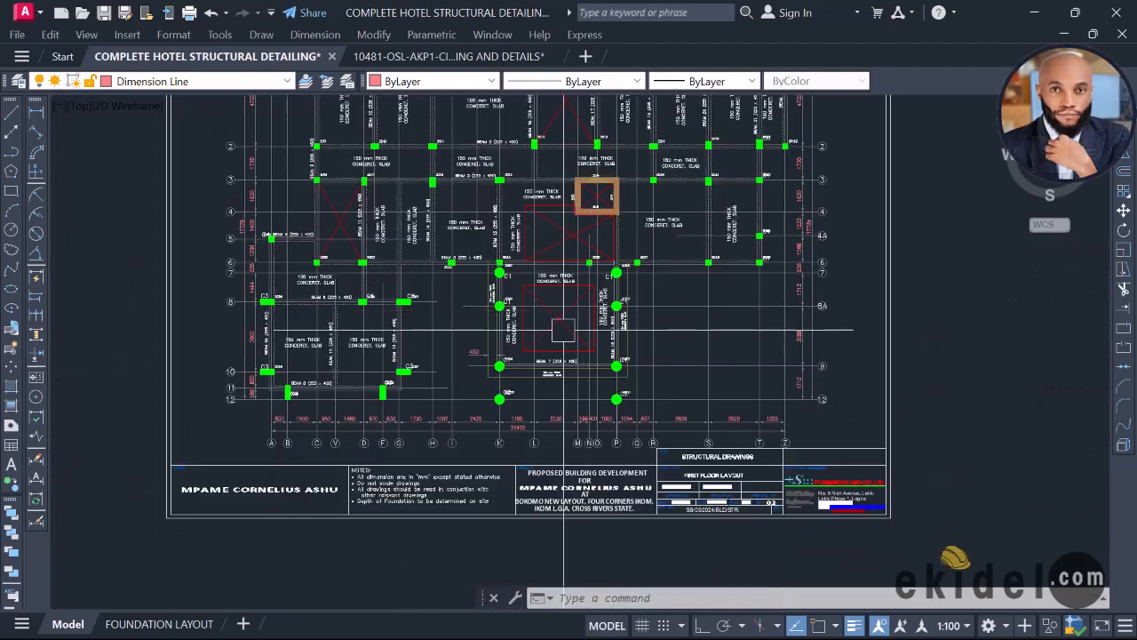
scroll(730, 483, up, 8)
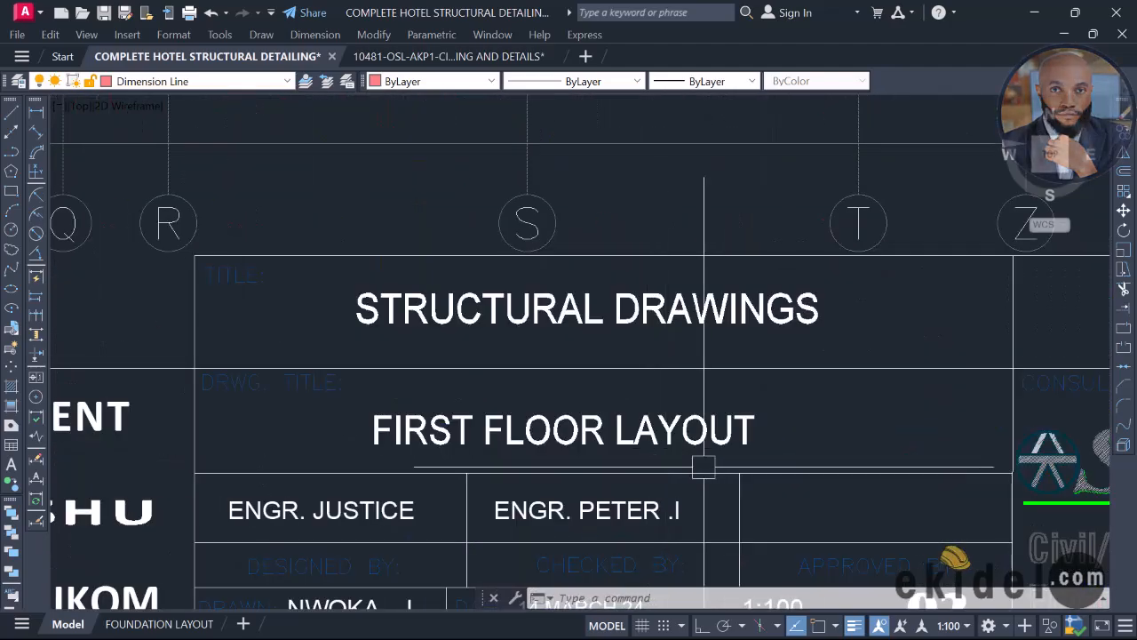
scroll(704, 466, down, 8)
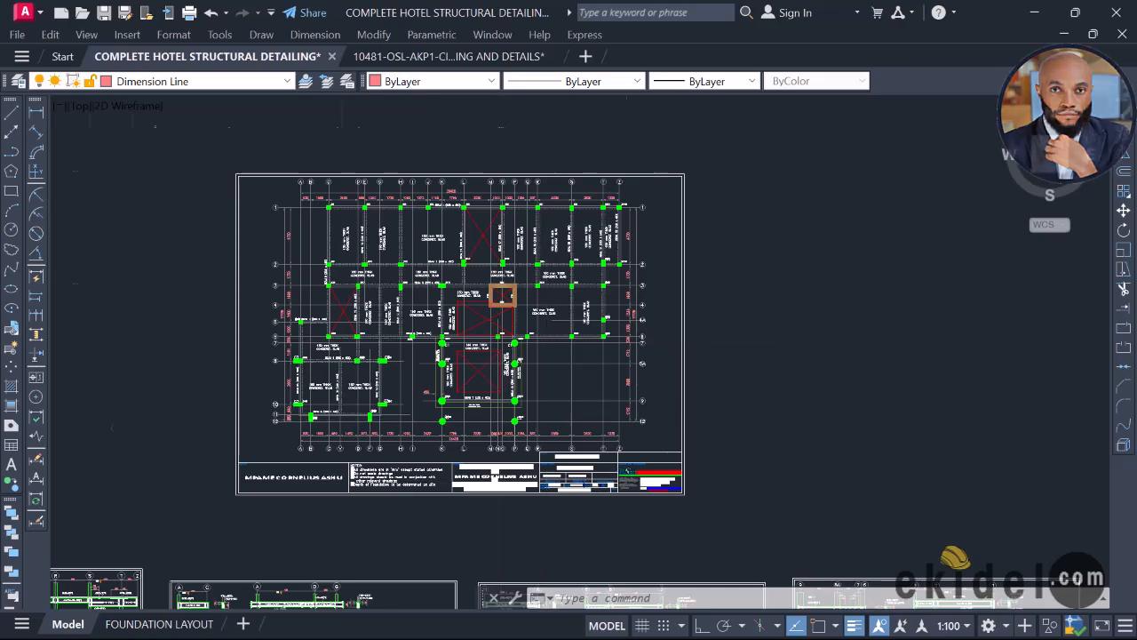
scroll(669, 486, up, 7)
scroll(581, 398, down, 8)
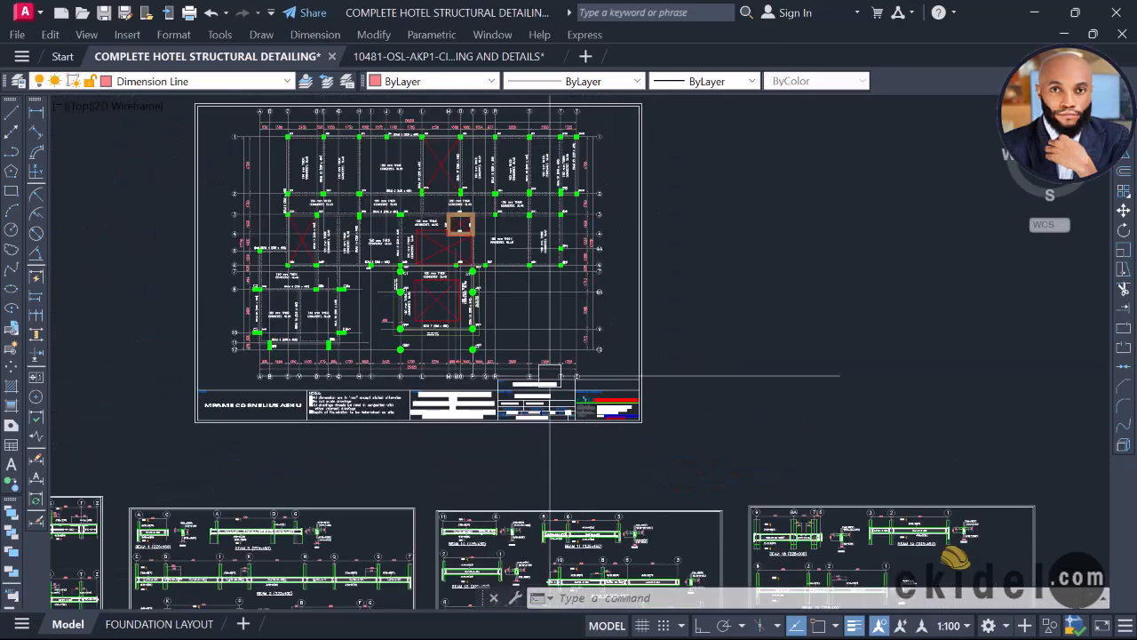
scroll(496, 281, up, 5)
scroll(497, 281, down, 5)
scroll(497, 280, up, 5)
scroll(456, 287, down, 5)
Step: Look over the beam detail sheets of the remaining floors and find the column details below the sheets
scroll(463, 287, down, 3)
middle_drag(751, 338, 654, 329)
scroll(780, 340, down, 4)
scroll(640, 316, up, 4)
scroll(591, 286, up, 1)
scroll(666, 241, down, 3)
scroll(640, 428, up, 5)
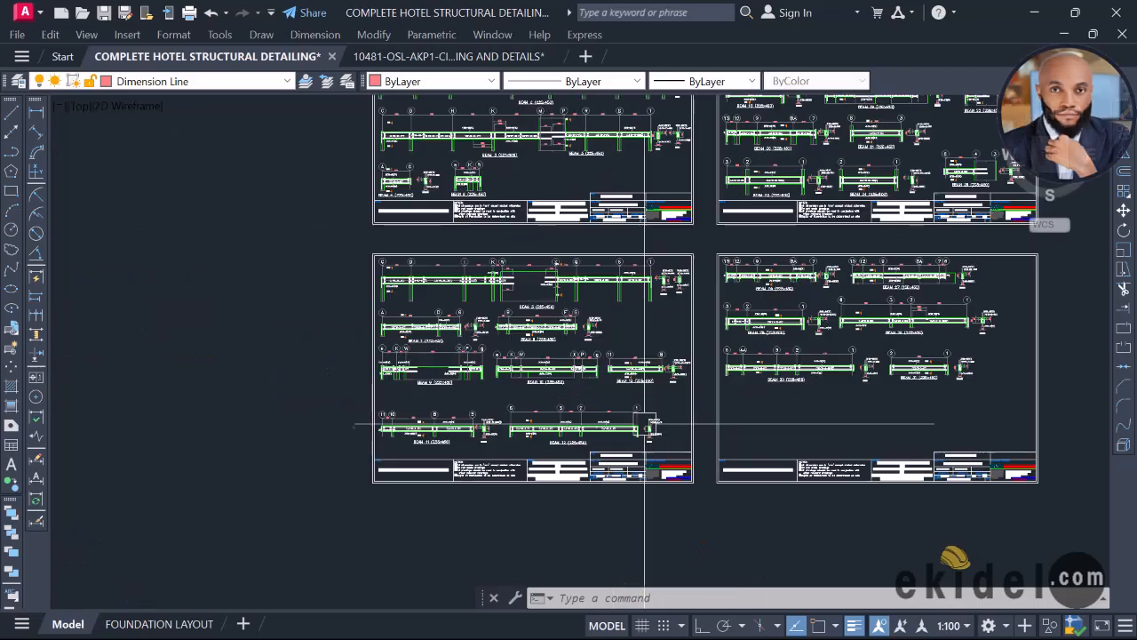
scroll(507, 343, down, 5)
scroll(591, 309, up, 2)
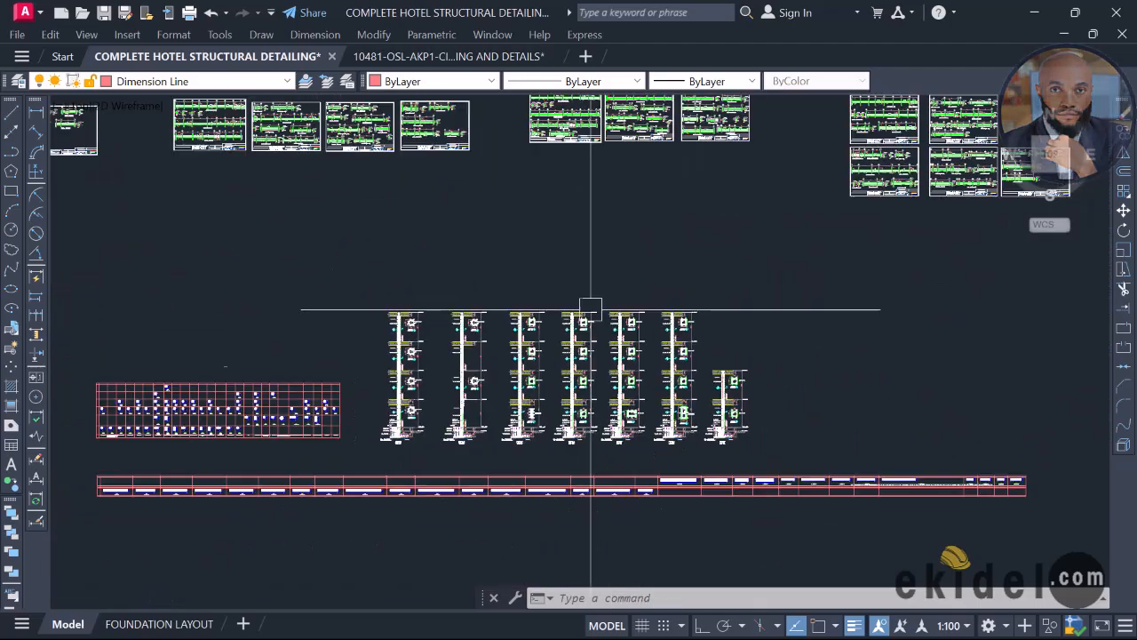
Step: Examine the Column 1 detail, including its circular sections, starter bars and raft foundation reinforcement
scroll(427, 422, up, 8)
middle_drag(379, 467, 519, 502)
scroll(527, 468, down, 2)
scroll(527, 468, up, 2)
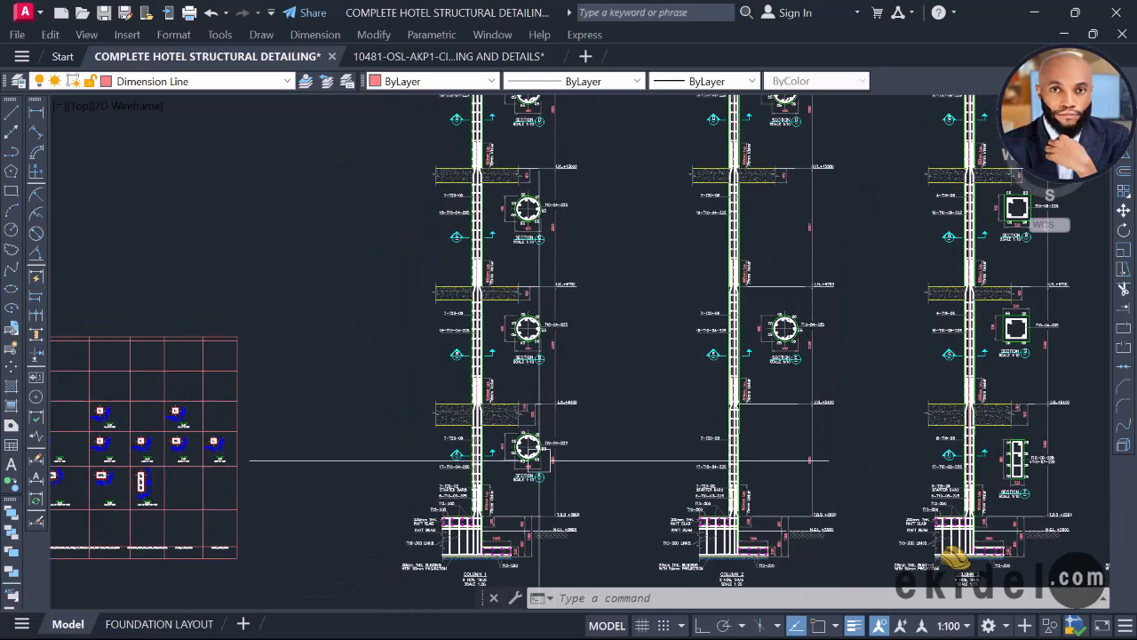
scroll(526, 469, up, 2)
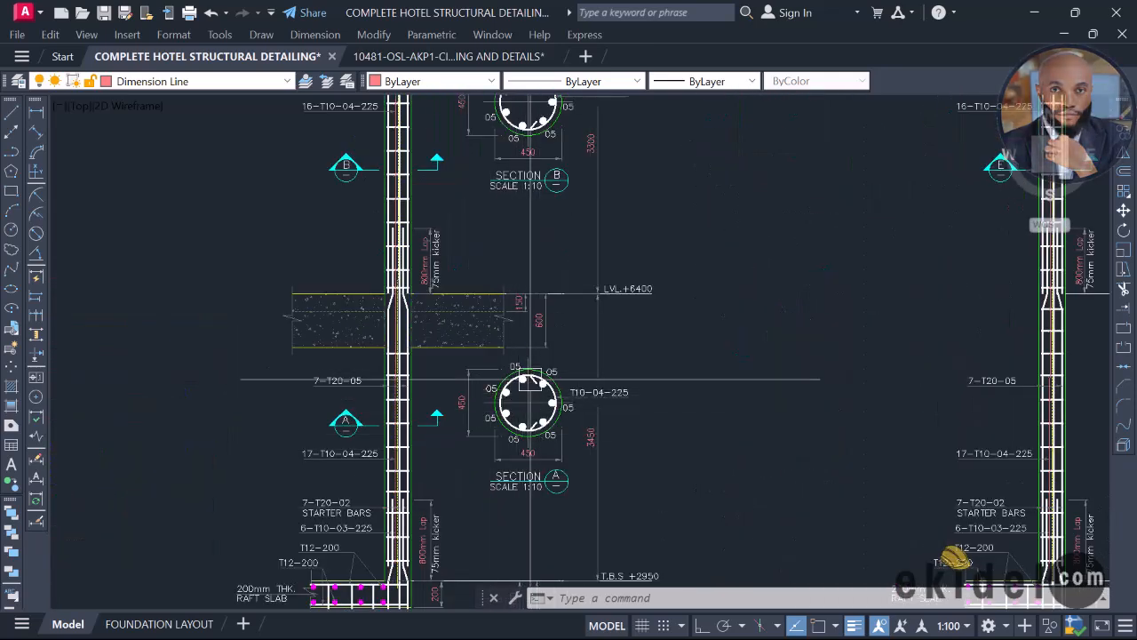
scroll(575, 397, down, 2)
scroll(540, 410, down, 4)
scroll(529, 353, up, 2)
scroll(528, 352, up, 4)
scroll(502, 487, up, 4)
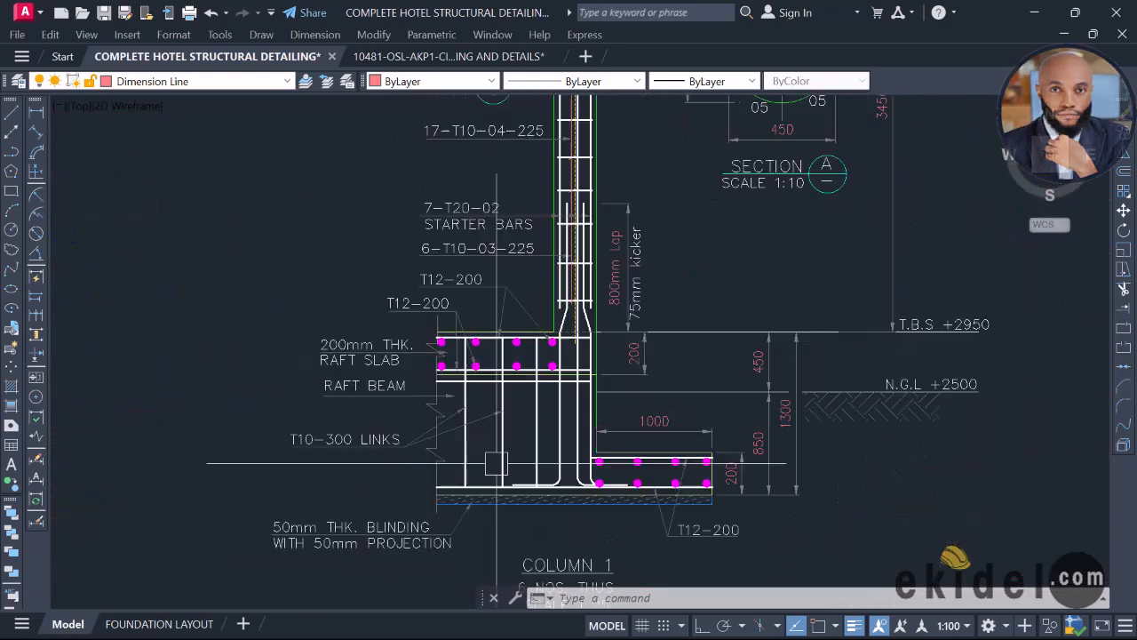
scroll(540, 419, down, 6)
scroll(541, 419, down, 5)
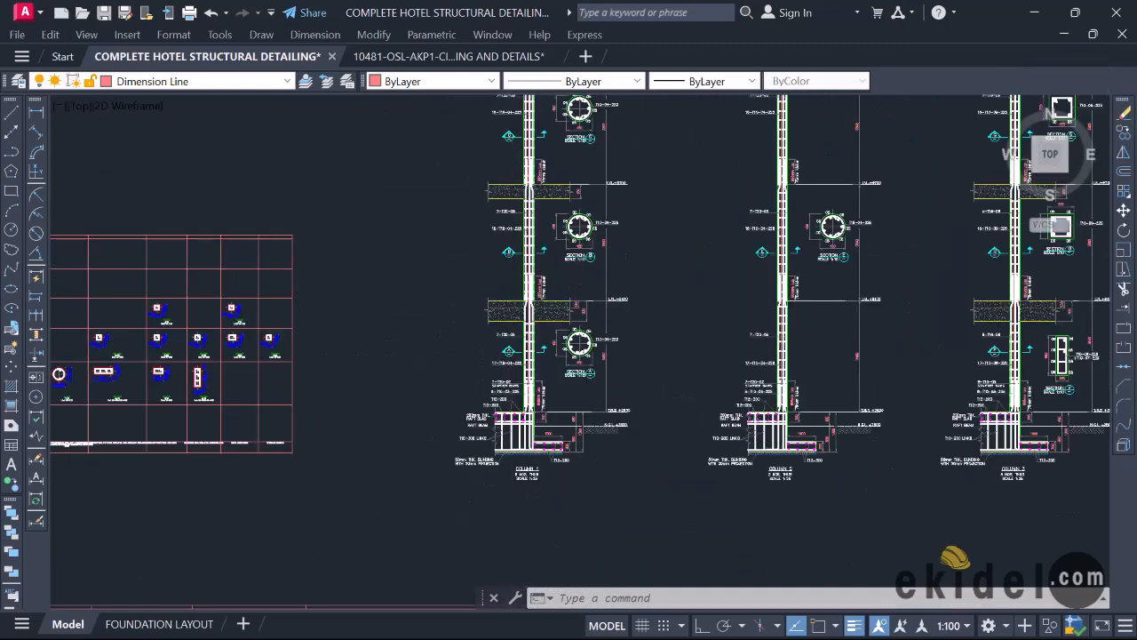
Step: Compare the row of column elevations and sections, and inspect the titles of Column 1 and Column 2
middle_drag(566, 379, 490, 366)
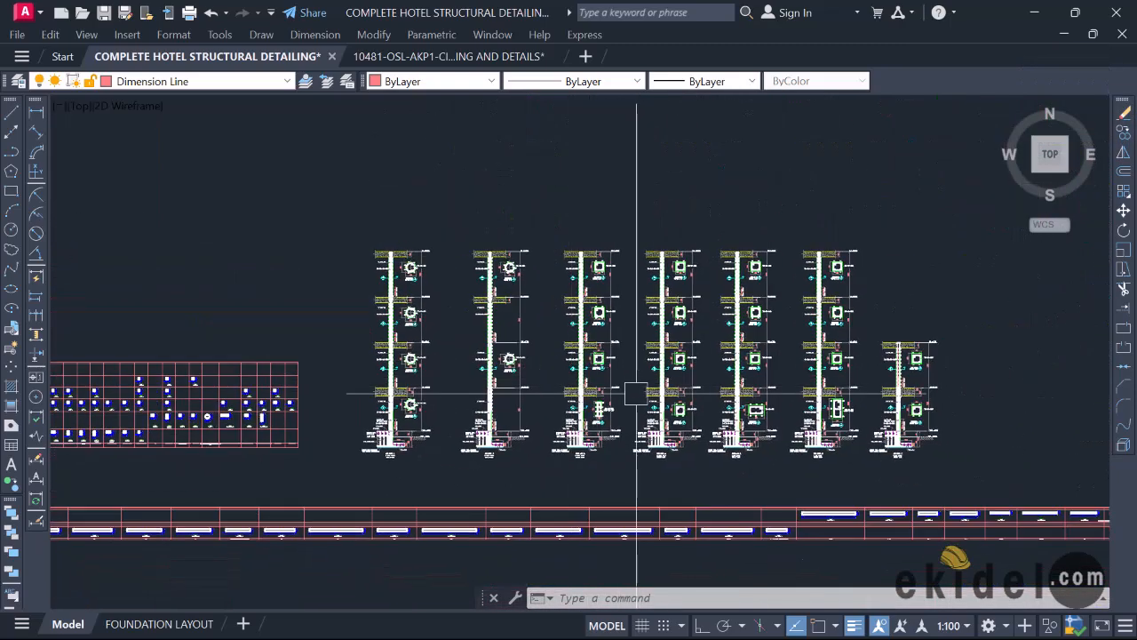
middle_drag(808, 419, 740, 395)
scroll(782, 408, up, 4)
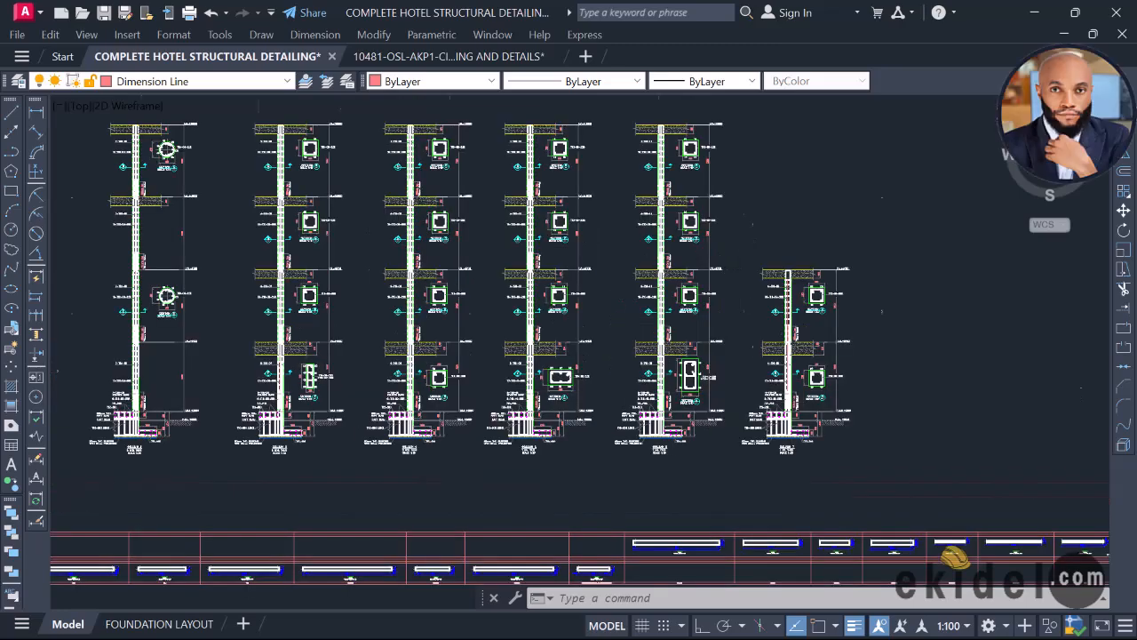
scroll(671, 335, down, 2)
scroll(516, 296, down, 2)
middle_drag(516, 296, 629, 308)
middle_drag(432, 325, 673, 325)
scroll(533, 310, up, 4)
scroll(471, 553, up, 6)
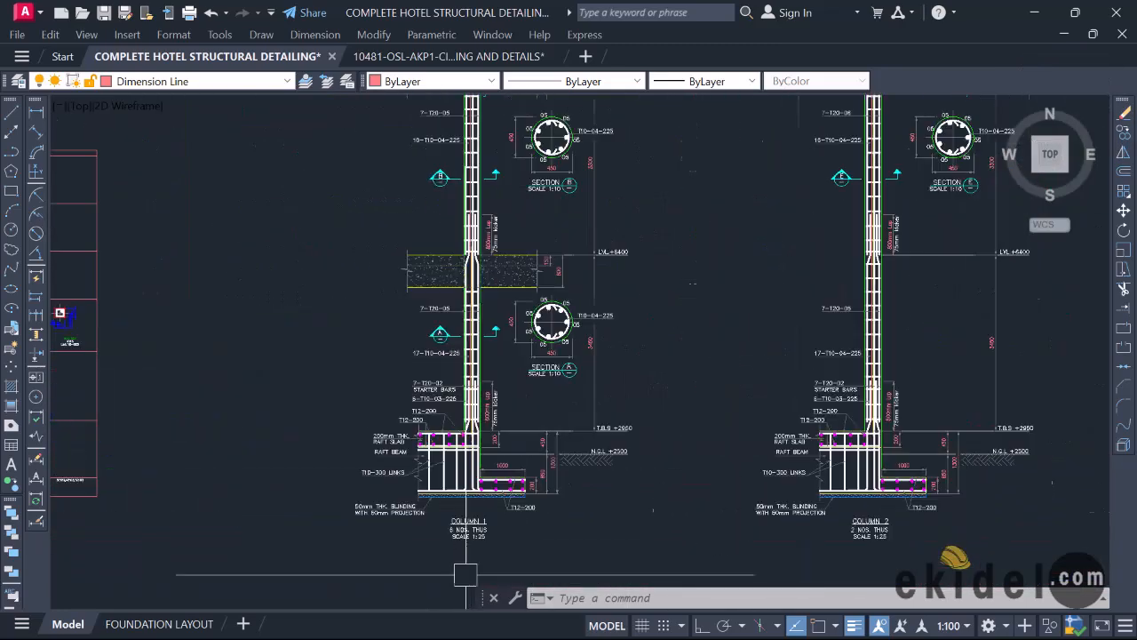
Step: Try erasing the 2C94 label that overlaps the C1 column mark on the first floor layout, and undo the erasure
scroll(539, 475, down, 12)
middle_drag(572, 401, 561, 462)
scroll(457, 266, up, 3)
scroll(533, 455, up, 9)
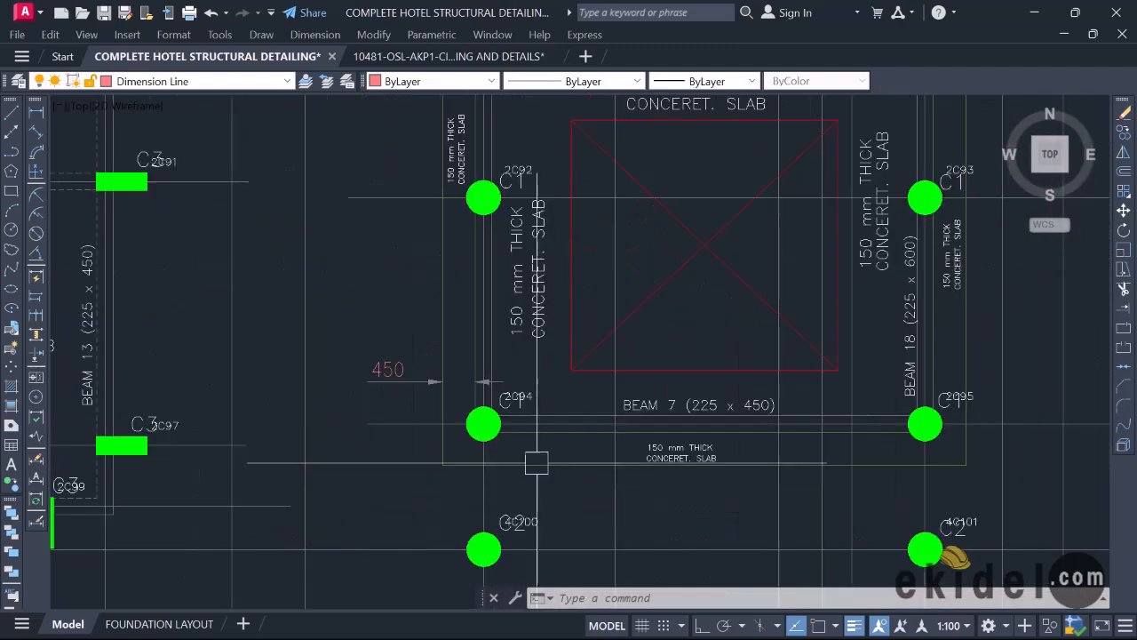
scroll(526, 471, up, 6)
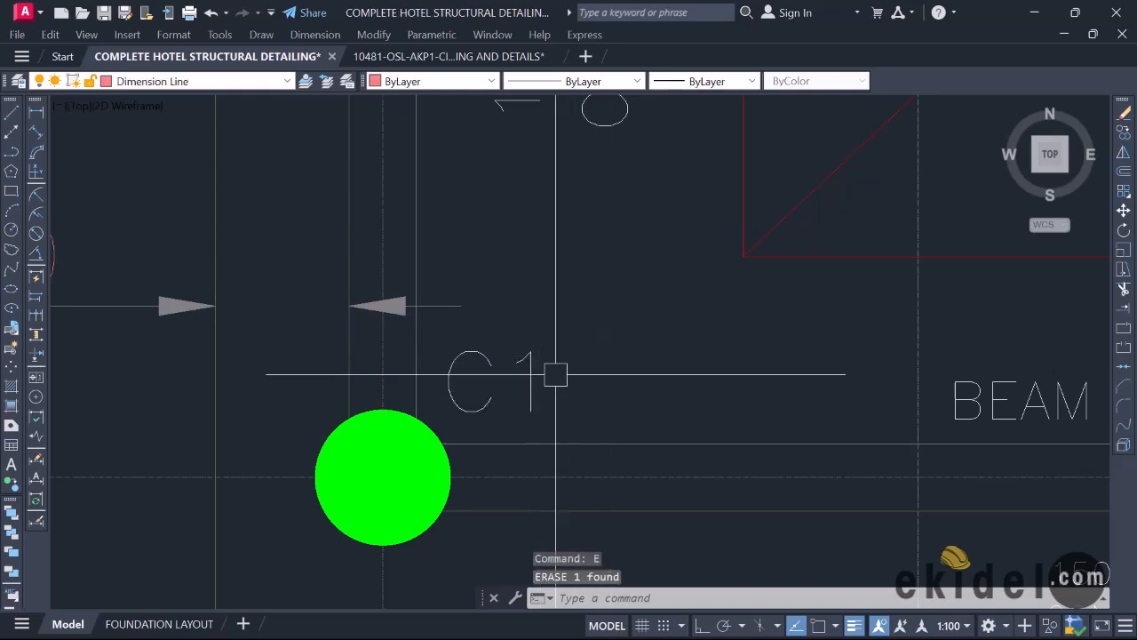
scroll(555, 374, down, 4)
scroll(609, 348, up, 2)
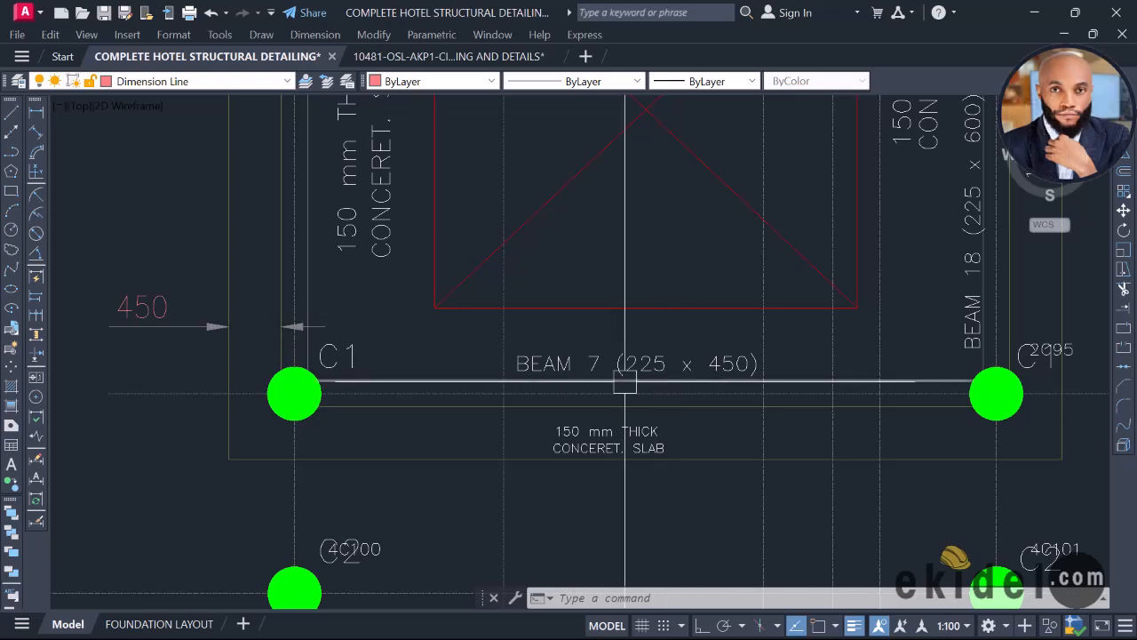
scroll(461, 373, up, 4)
key(ctrl+z)
key(ctrl+z)
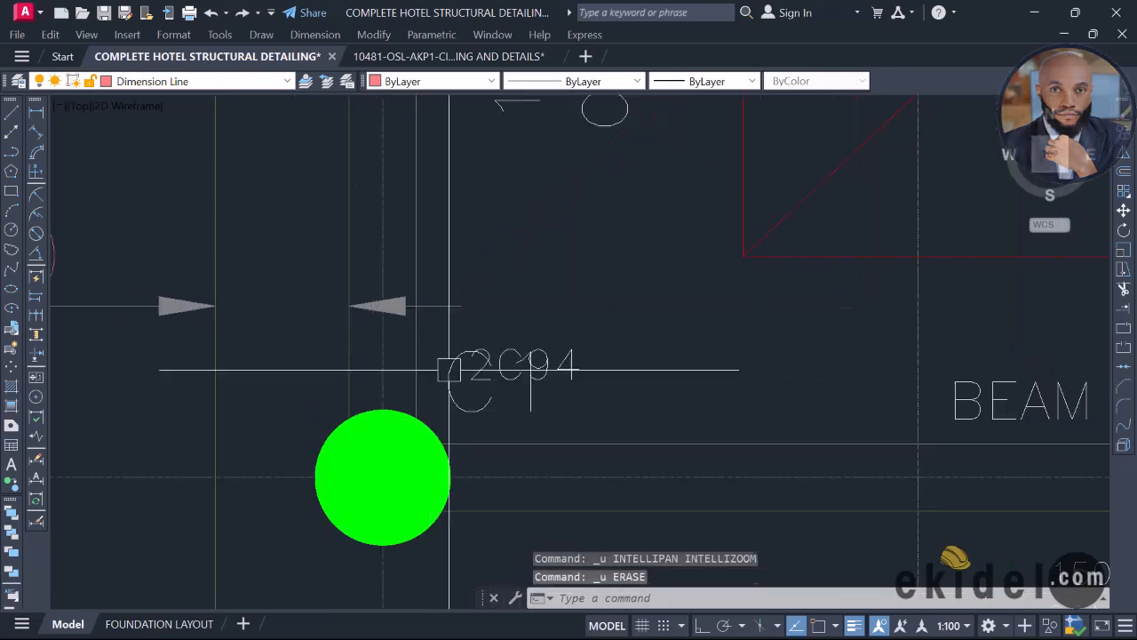
Step: Examine the first floor beam detail sheets and the reinforcement elevations of the columns
scroll(563, 361, down, 10)
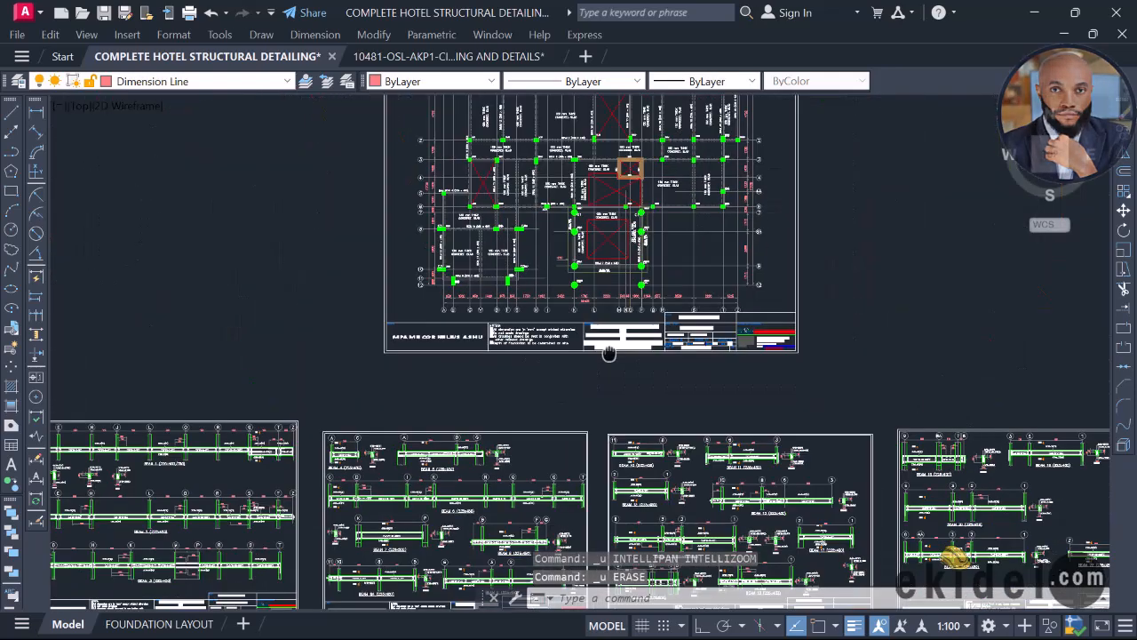
middle_drag(563, 361, 588, 188)
middle_drag(777, 476, 645, 345)
scroll(595, 312, up, 6)
scroll(528, 299, down, 8)
scroll(481, 314, up, 5)
scroll(464, 428, down, 5)
scroll(460, 382, up, 6)
scroll(495, 280, down, 5)
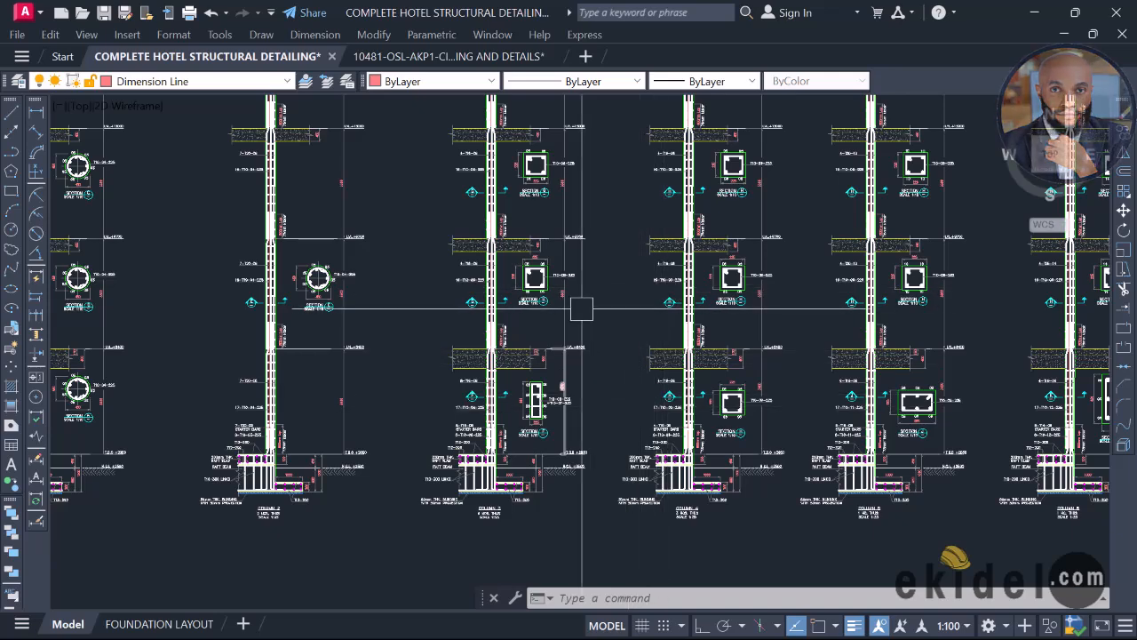
scroll(581, 308, down, 3)
scroll(539, 218, up, 8)
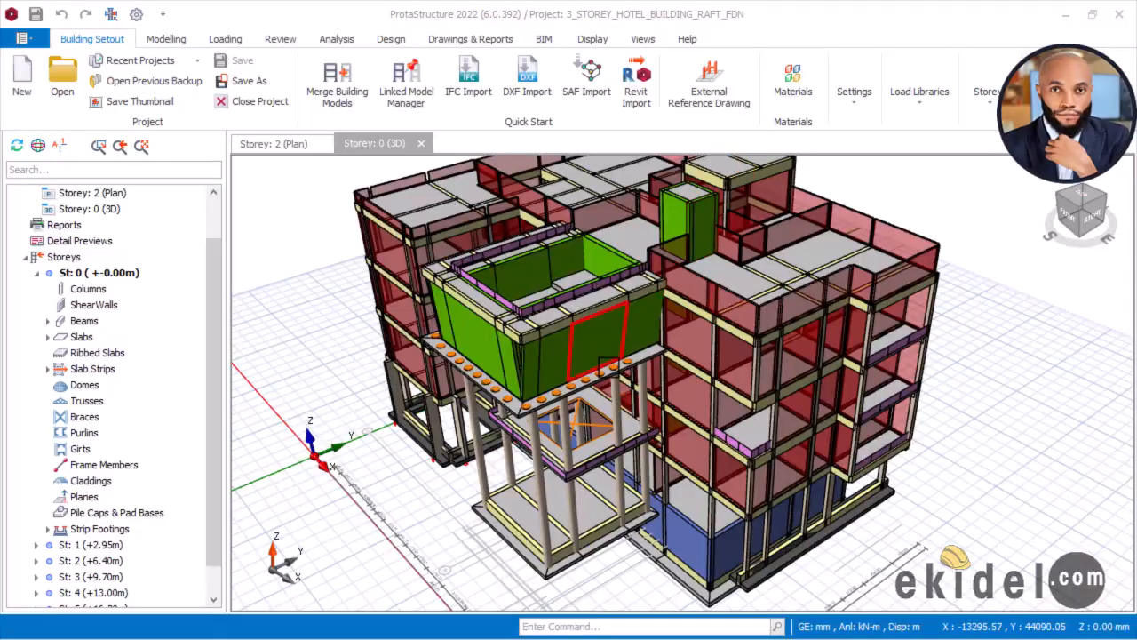
Step: Switch to ProtaStructure, view the front circular columns in 3D, and place the model window beside the AutoCAD drawing
middle_drag(565, 434, 617, 501)
scroll(543, 510, up, 3)
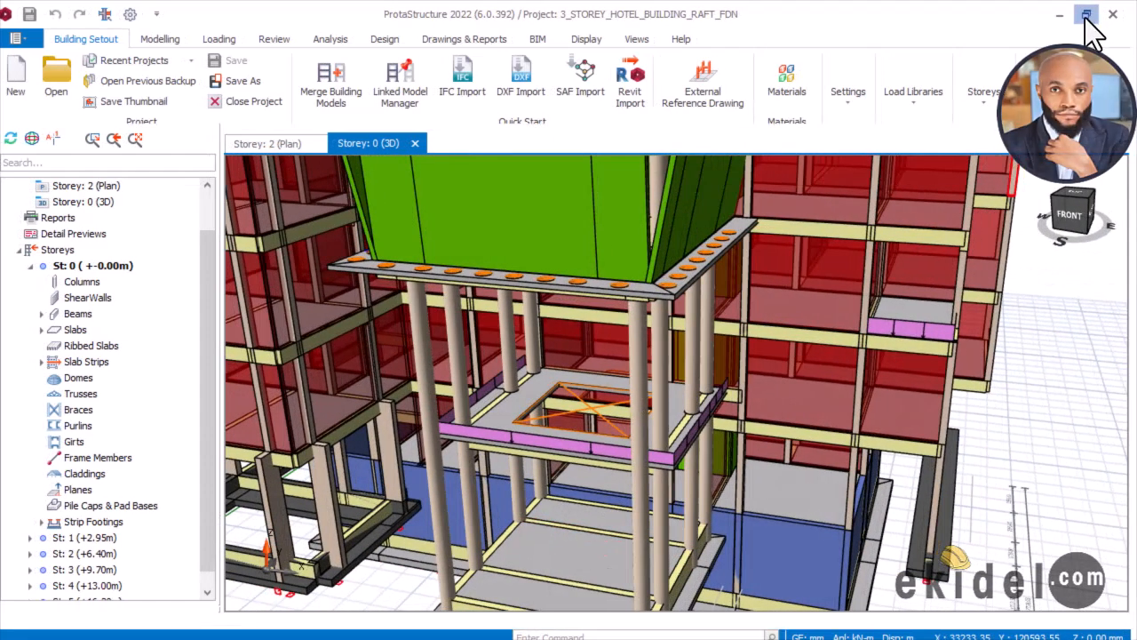
click(1092, 14)
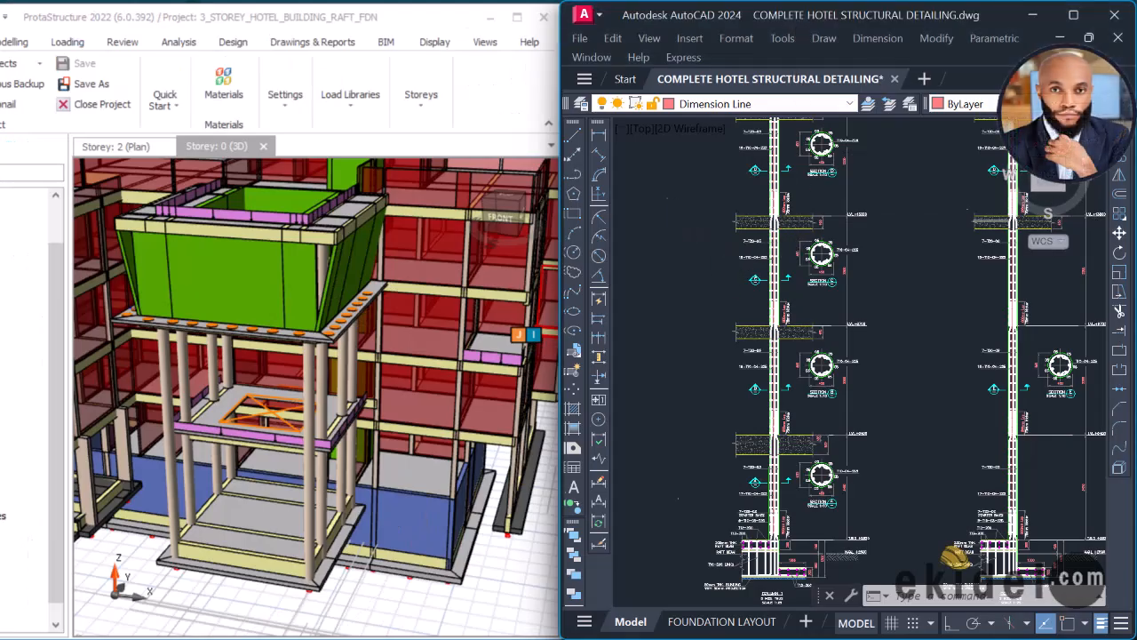
Step: Examine the front circular columns in the 3D model from the front and right sides, down to their foundation
scroll(692, 241, down, 2)
scroll(422, 311, down, 3)
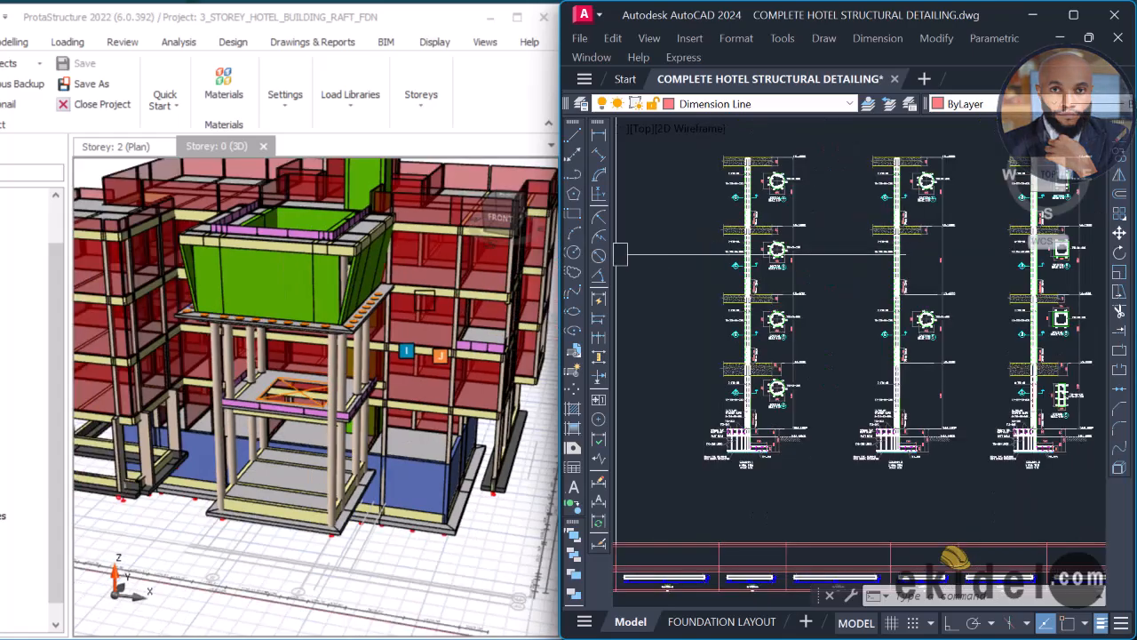
middle_drag(421, 384, 337, 386)
scroll(309, 440, up, 3)
middle_drag(310, 439, 263, 444)
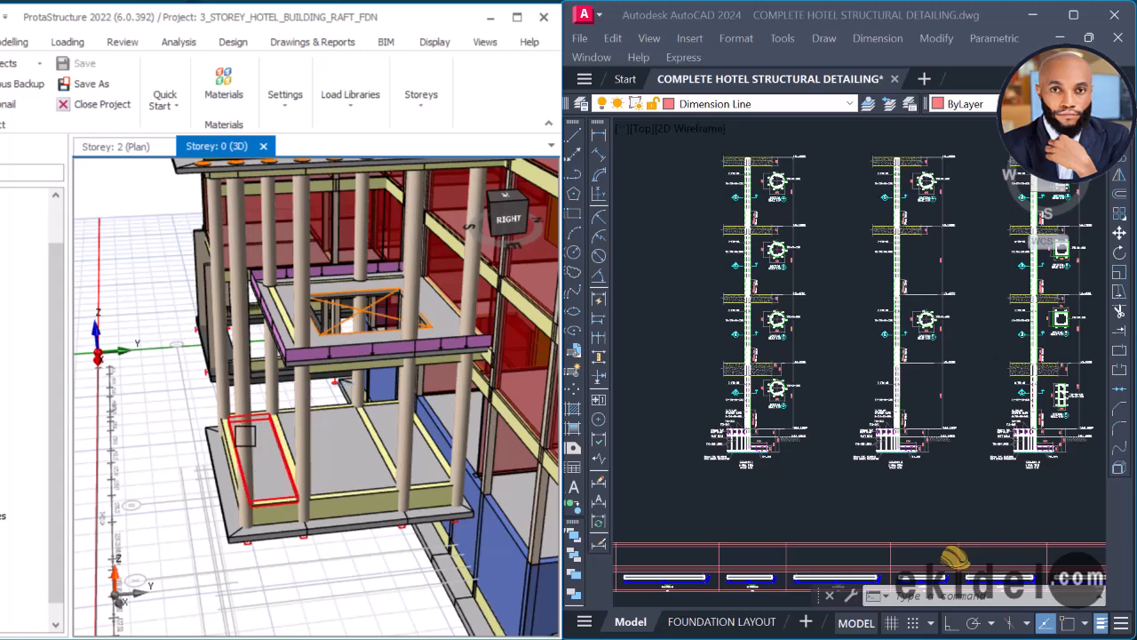
middle_drag(246, 395, 235, 352)
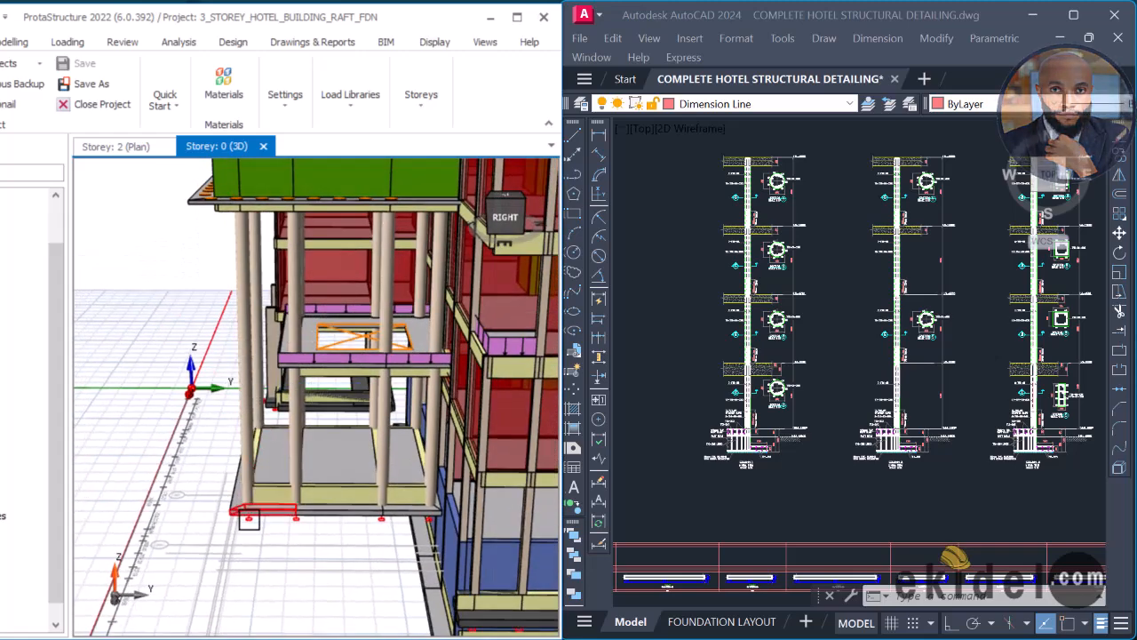
scroll(248, 520, up, 2)
middle_drag(293, 497, 300, 364)
scroll(256, 476, down, 2)
scroll(270, 398, up, 2)
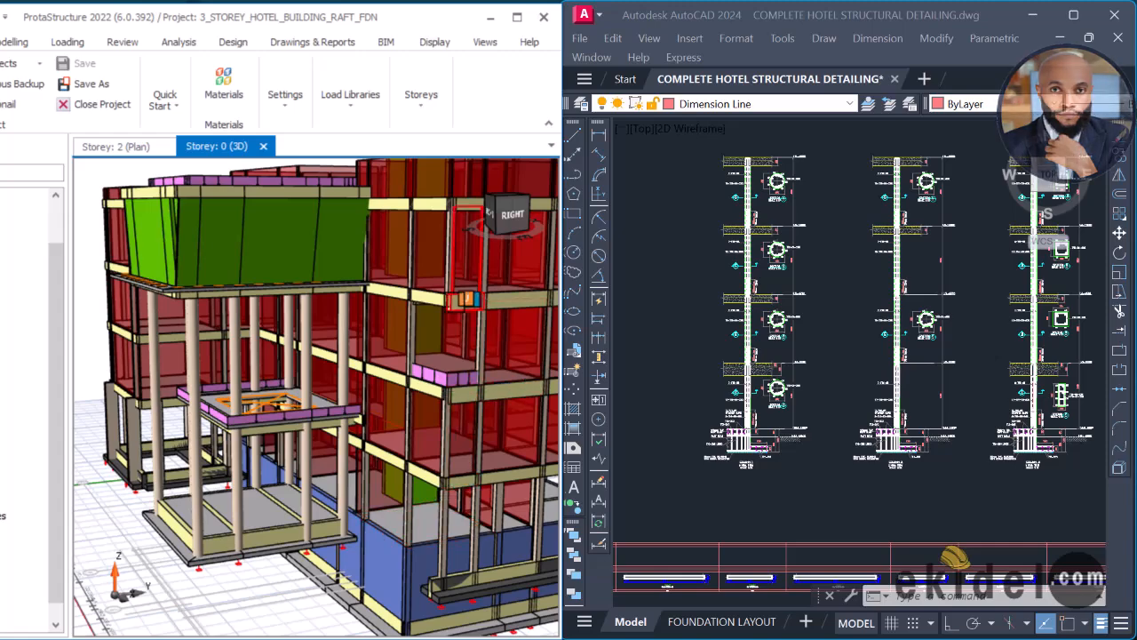
Step: Inspect the circular columns from a low angle, from the raft through the intermediate slab to the green roof structure
scroll(345, 579, down, 2)
scroll(234, 310, up, 2)
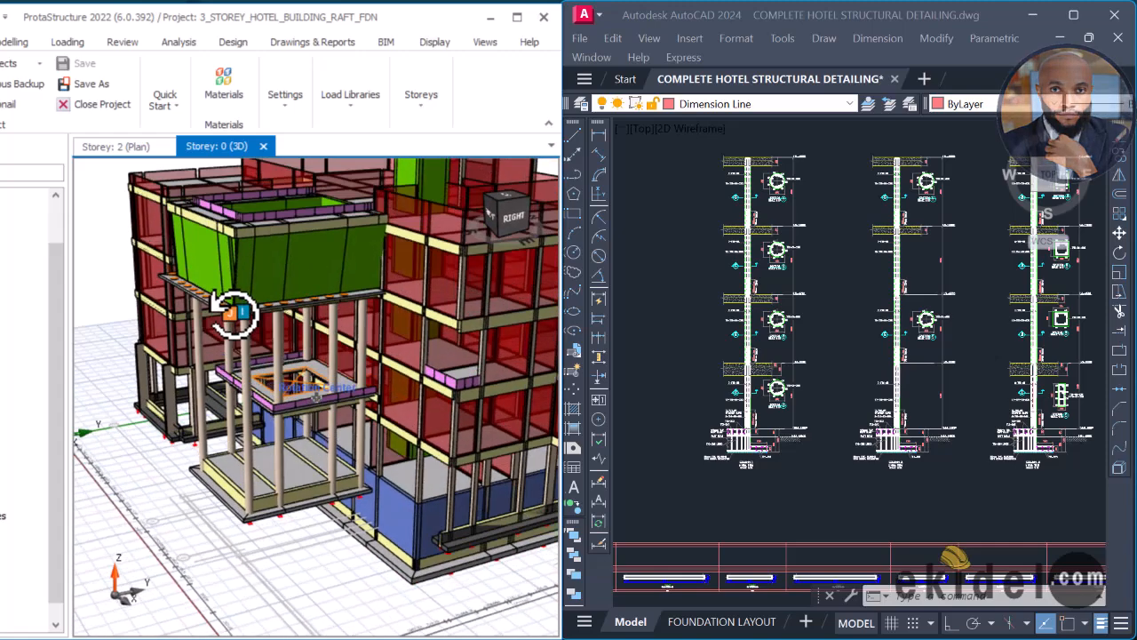
scroll(267, 369, up, 3)
middle_drag(245, 315, 277, 231)
scroll(258, 359, down, 4)
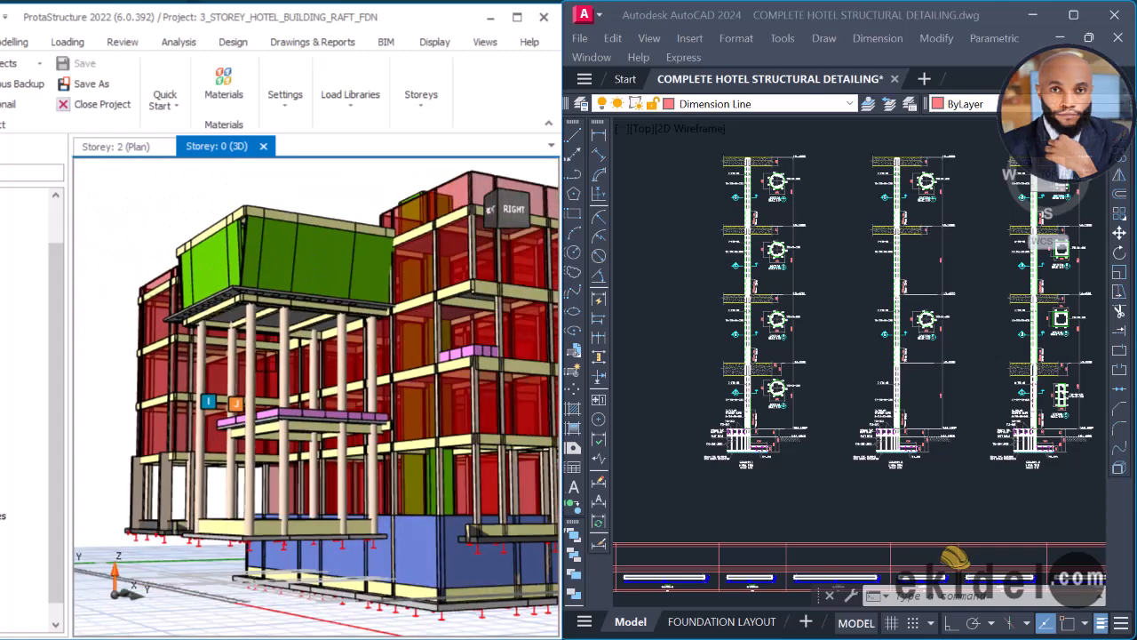
right_click(278, 366)
middle_drag(278, 365, 304, 381)
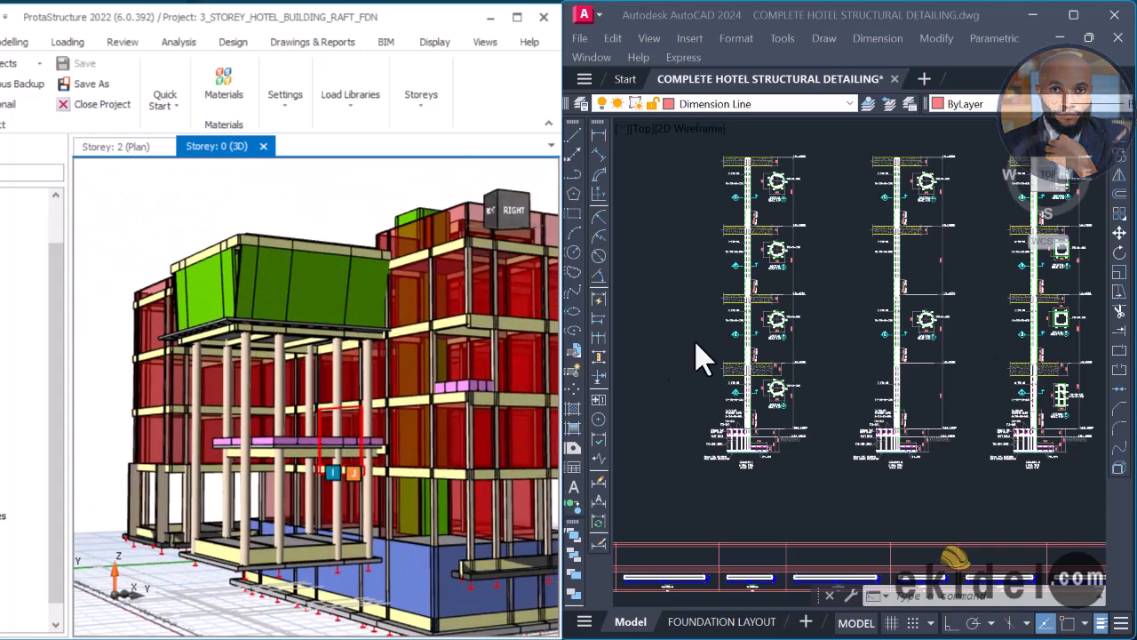
Step: Inspect the starter bars, raft slab and foundation reinforcement in the Column 2 detail in AutoCAD
scroll(824, 274, up, 6)
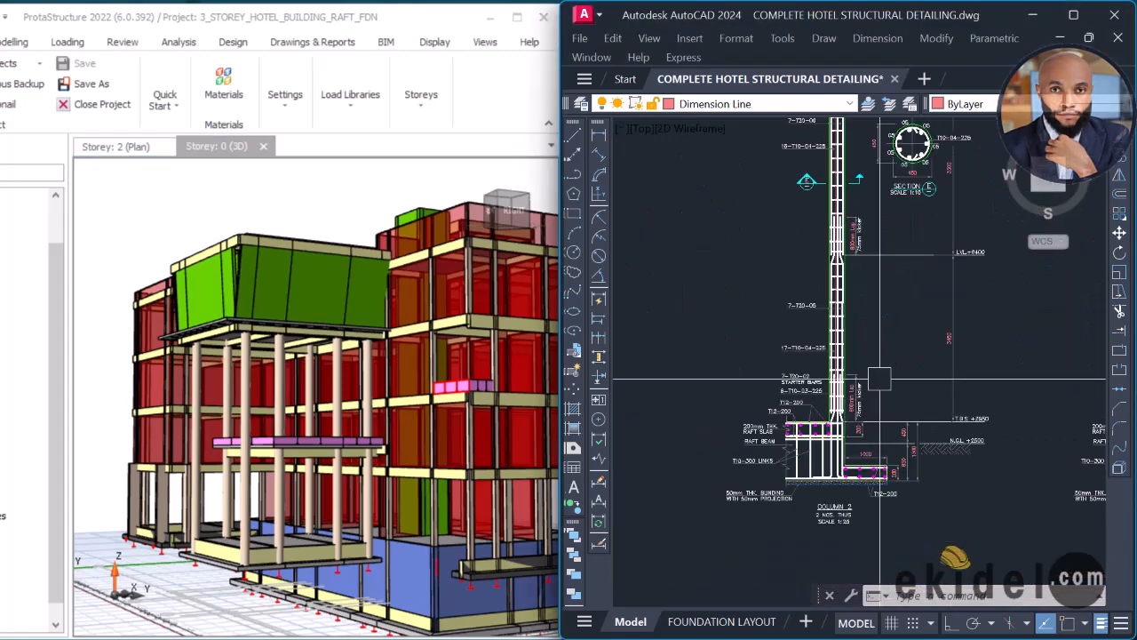
middle_drag(942, 347, 862, 422)
scroll(880, 264, down, 2)
scroll(841, 433, up, 4)
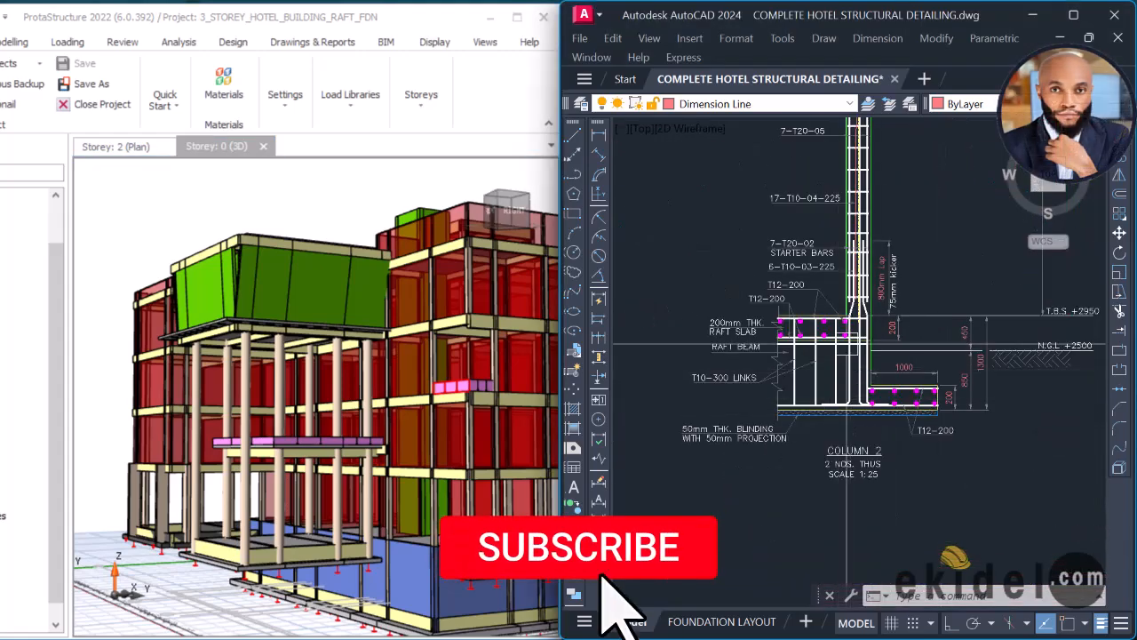
scroll(847, 333, up, 2)
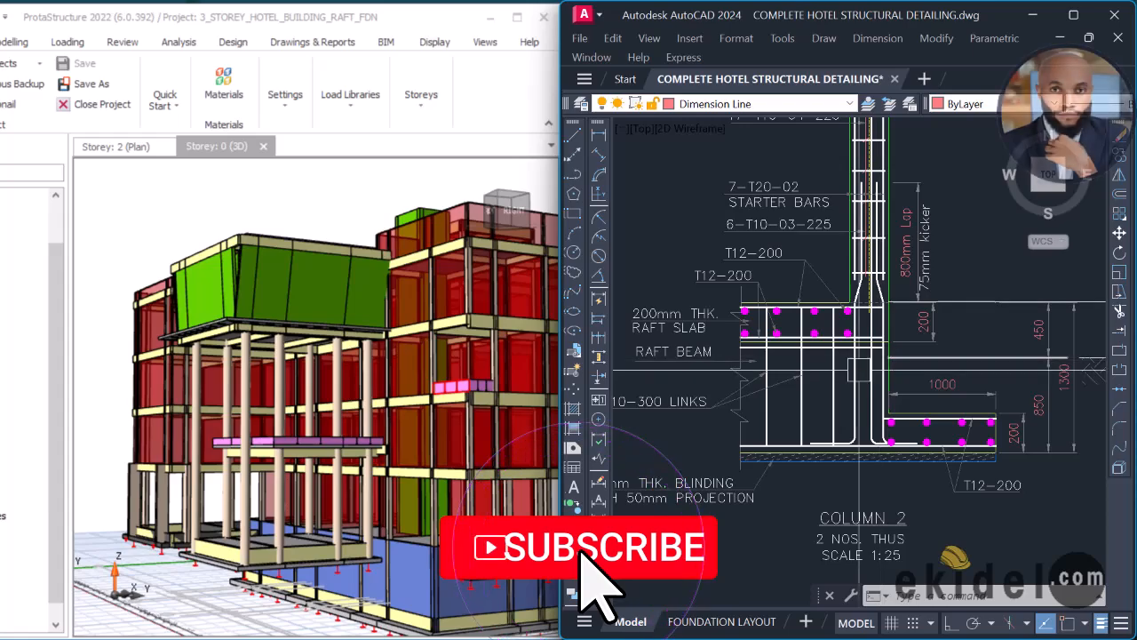
Step: Compare the raft edge at a circular column's base in the 3D model with the 1000 mm projection in the Column 2 detail
scroll(380, 521, up, 8)
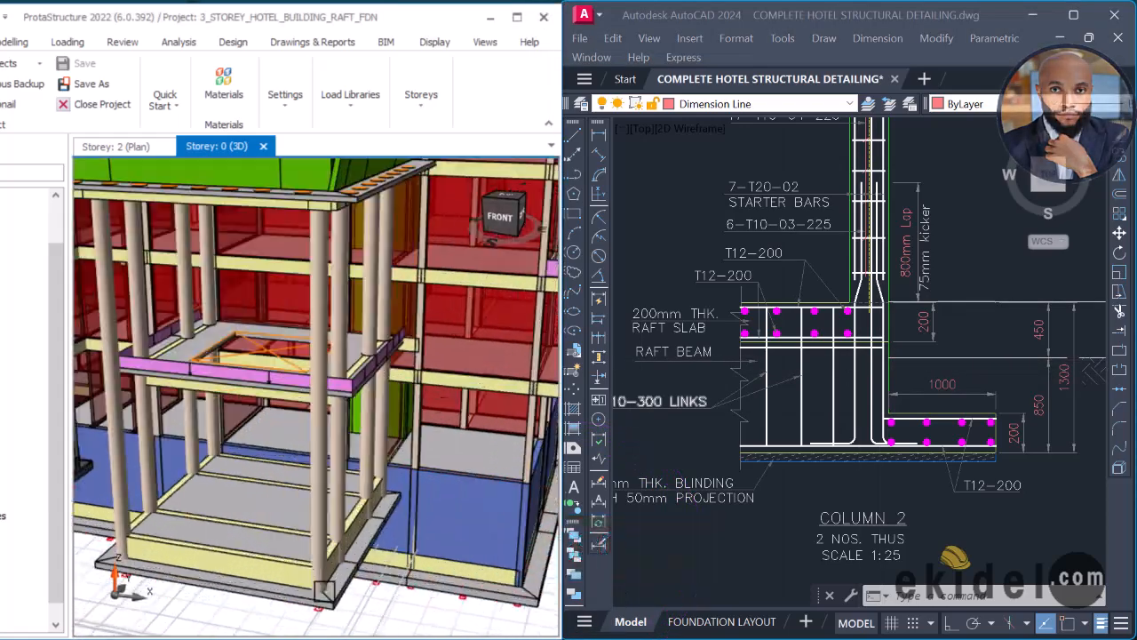
scroll(367, 604, up, 5)
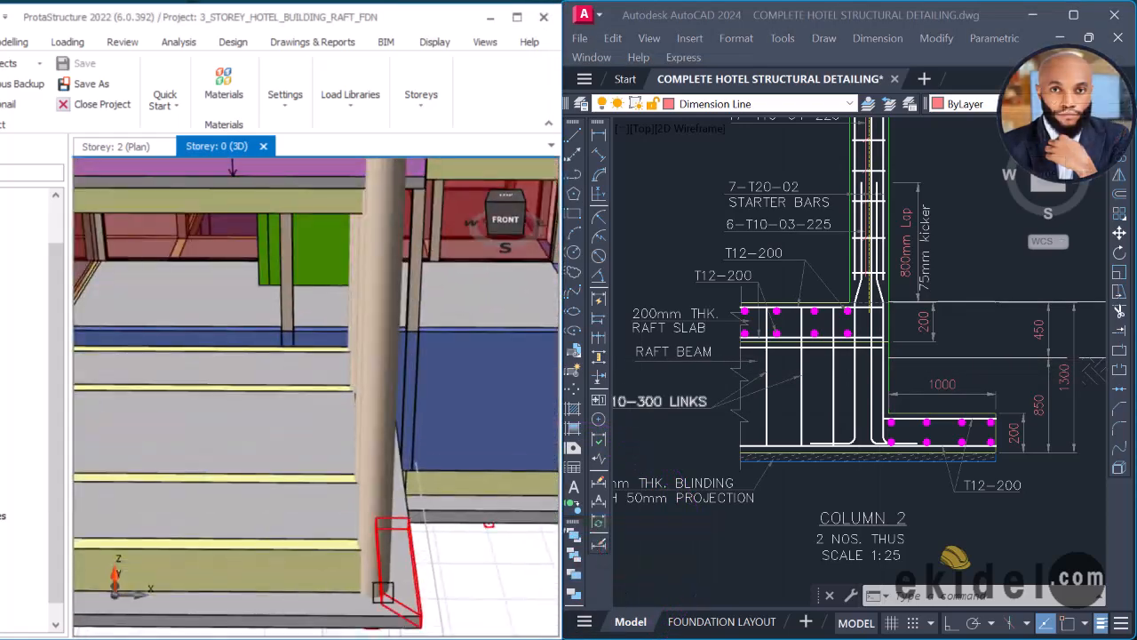
scroll(961, 444, up, 2)
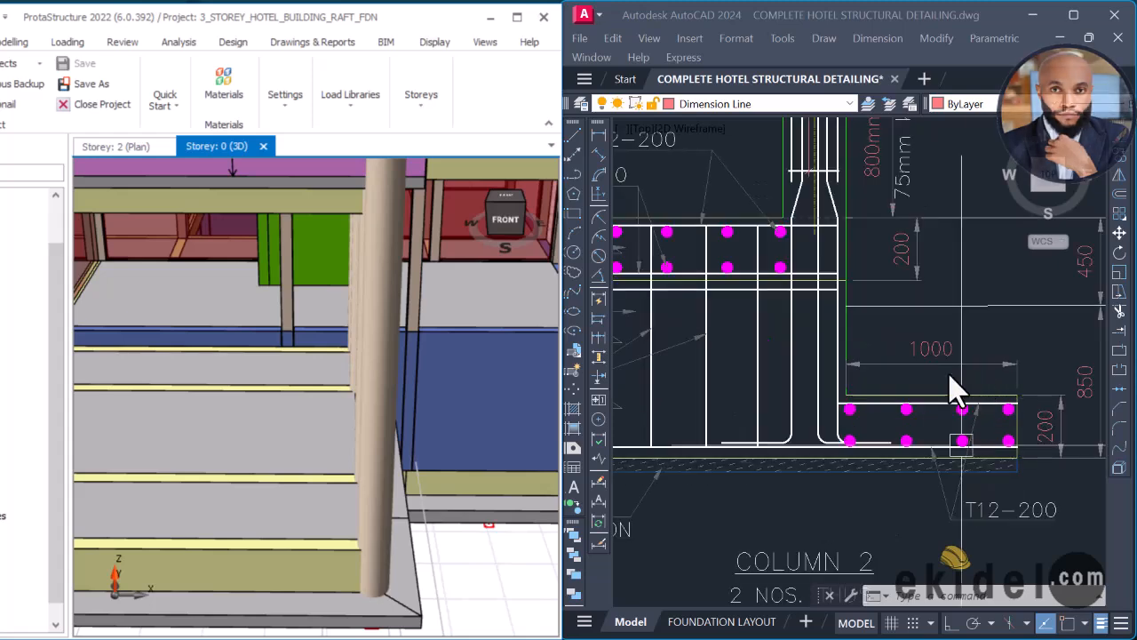
scroll(942, 373, down, 4)
scroll(861, 323, up, 3)
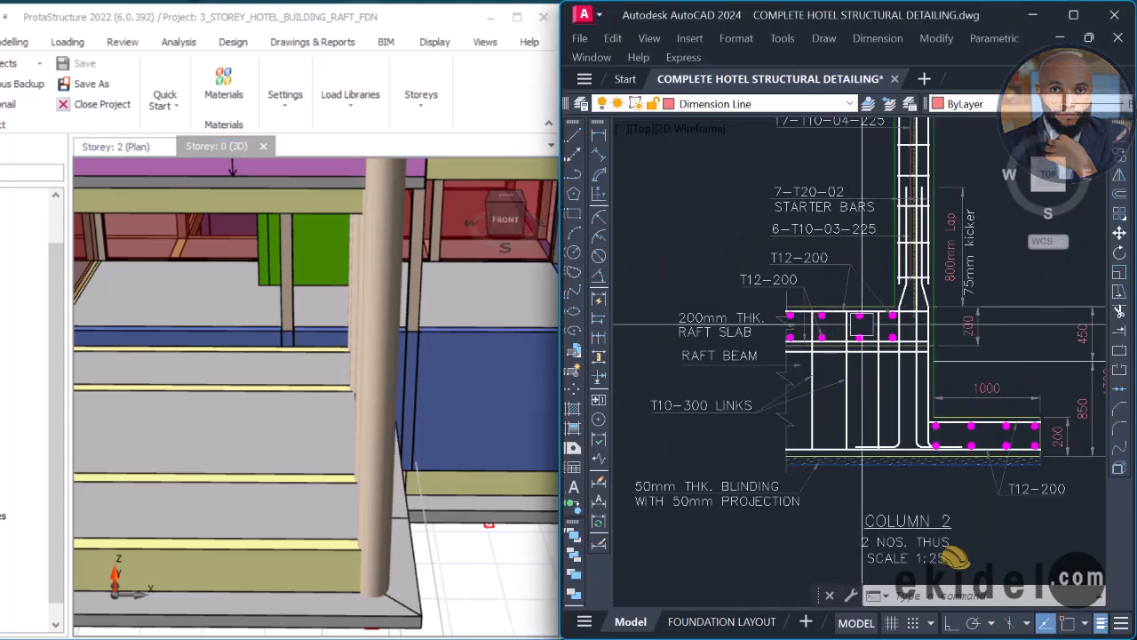
Step: Relate the raft beam and 200 mm raft slab in the Column 2 detail to the foundation beams beneath the modelled circular columns
scroll(834, 397, up, 2)
middle_drag(364, 608, 288, 508)
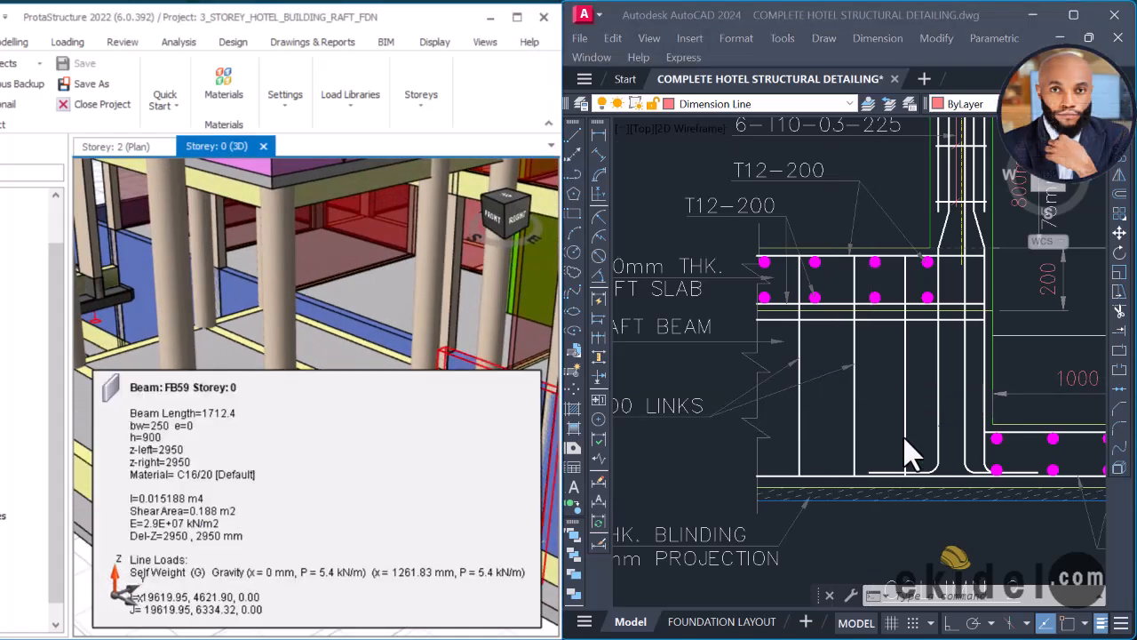
mouse_move(799, 256)
middle_down()
mouse_move(813, 272)
mouse_move(846, 272)
middle_up()
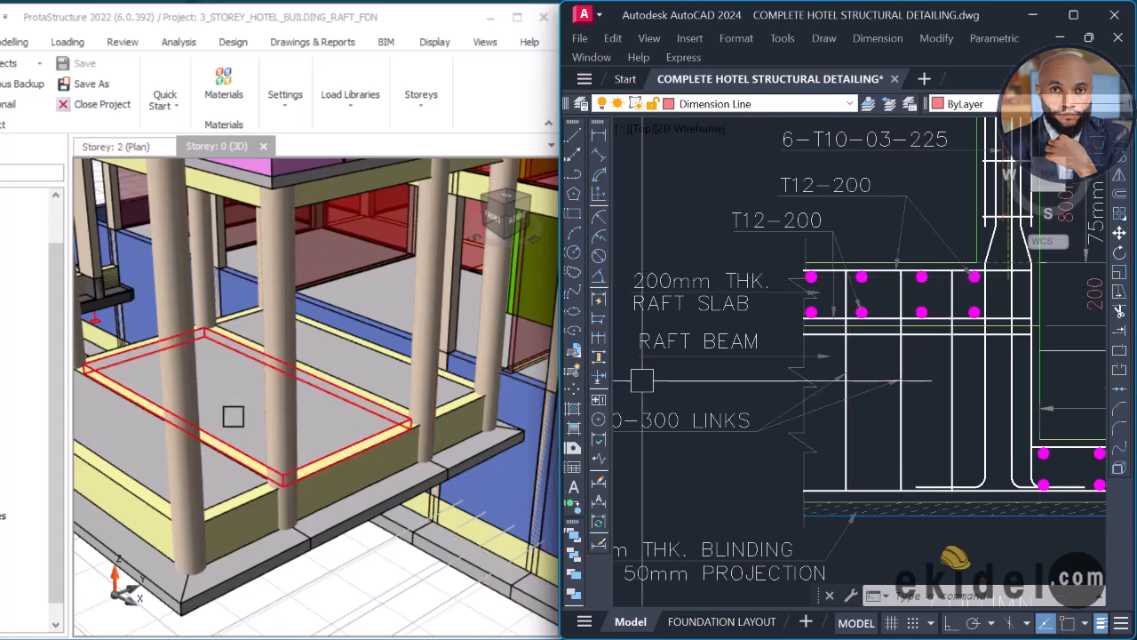
middle_drag(261, 520, 325, 553)
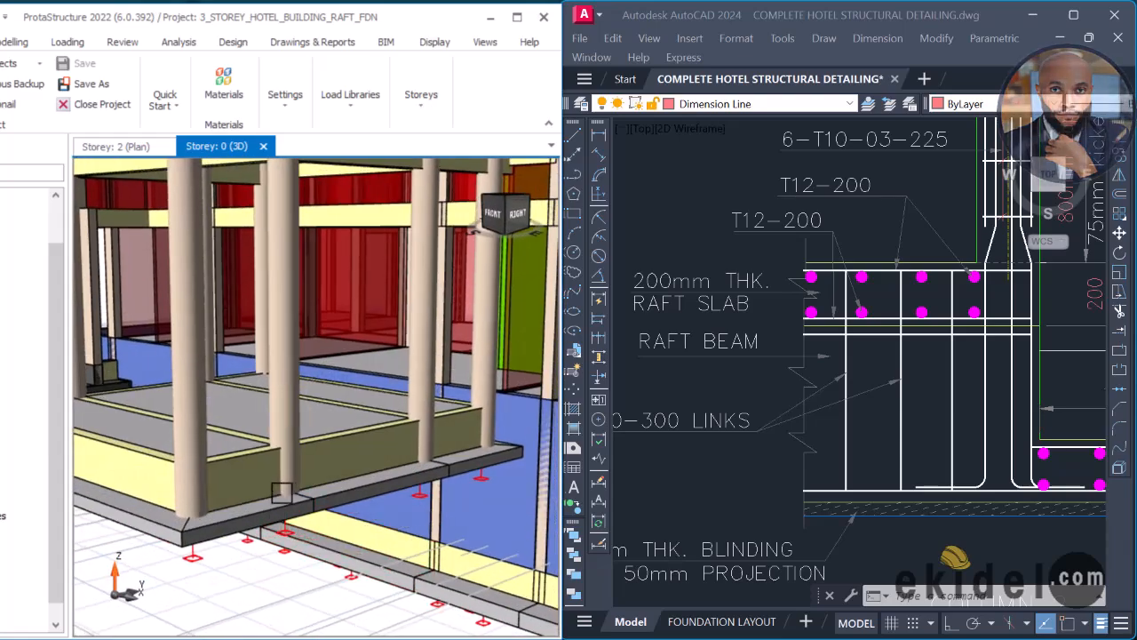
scroll(316, 464, down, 4)
middle_drag(273, 444, 220, 445)
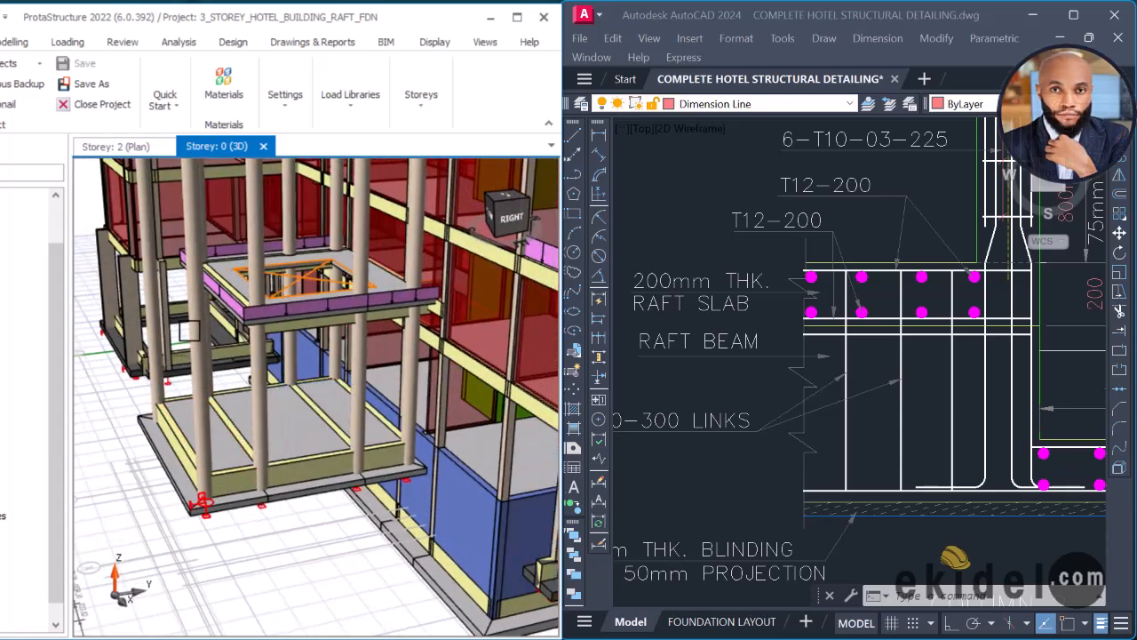
middle_drag(190, 332, 205, 425)
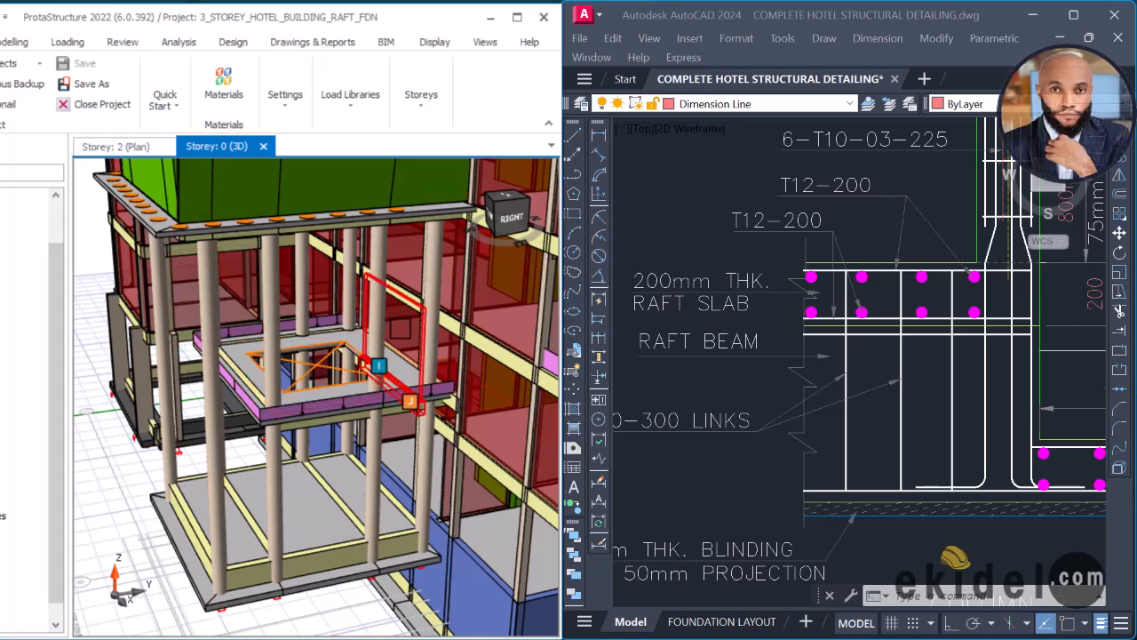
Step: Review the full Column 2 elevation and its neighbouring column elevations and sections in the drawing
click(870, 233)
scroll(866, 257, down, 8)
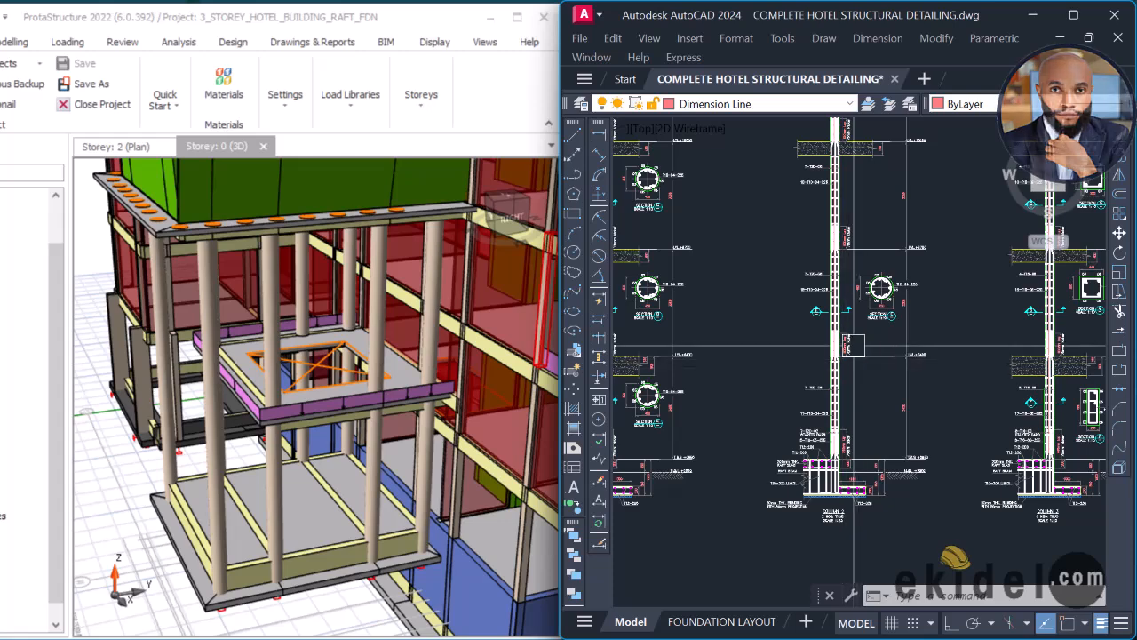
middle_drag(855, 342, 841, 379)
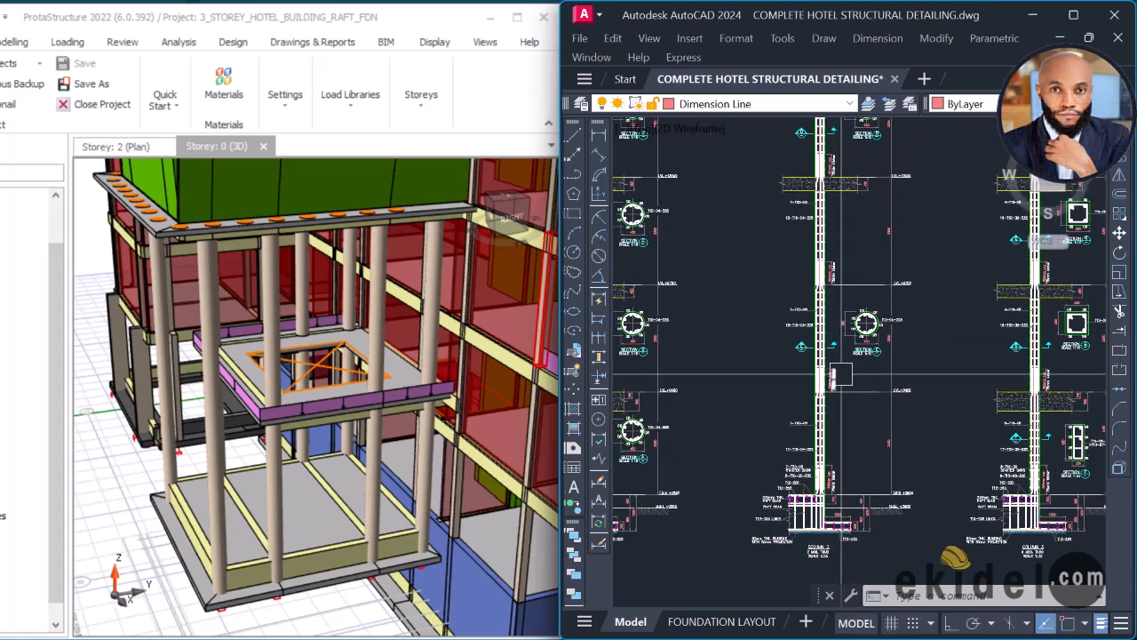
scroll(841, 307, down, 3)
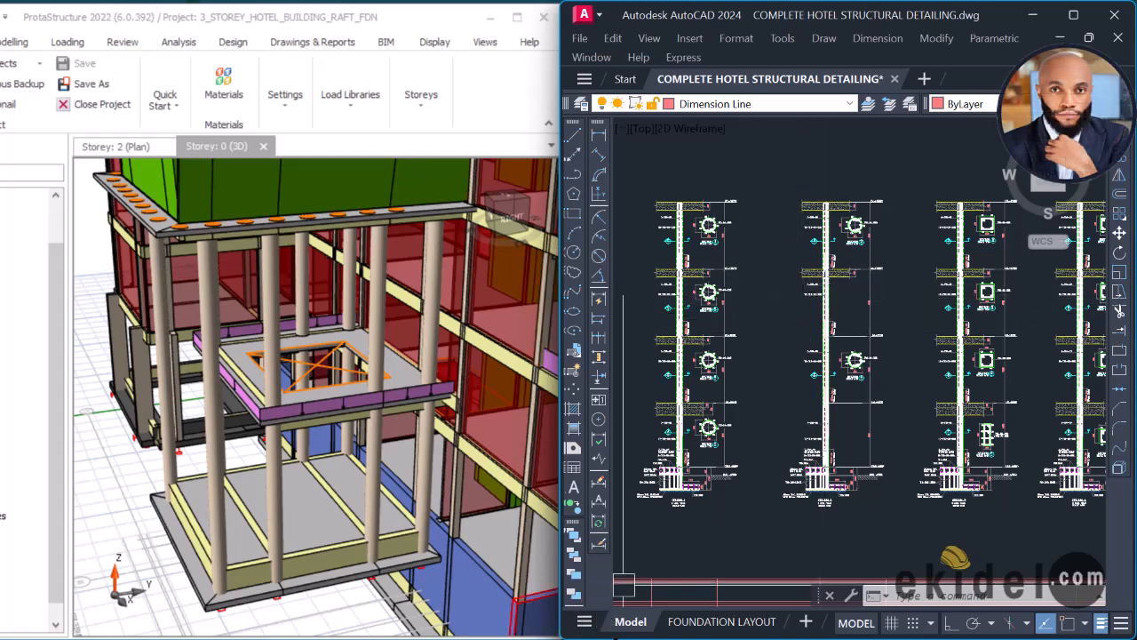
key(super)
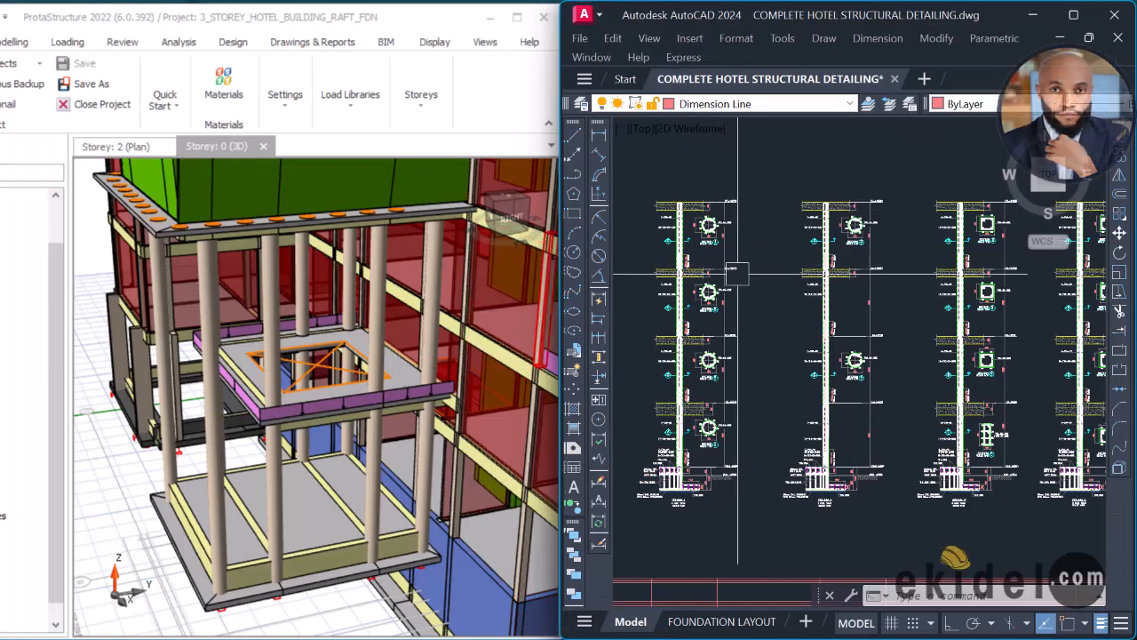
Step: Look over the Raft Foundation Layout sheet and the overall arrangement of drawing sheets in the AutoCAD file
scroll(859, 337, down, 5)
scroll(801, 213, down, 4)
scroll(733, 451, up, 5)
scroll(678, 366, up, 4)
scroll(722, 278, up, 4)
scroll(782, 276, up, 2)
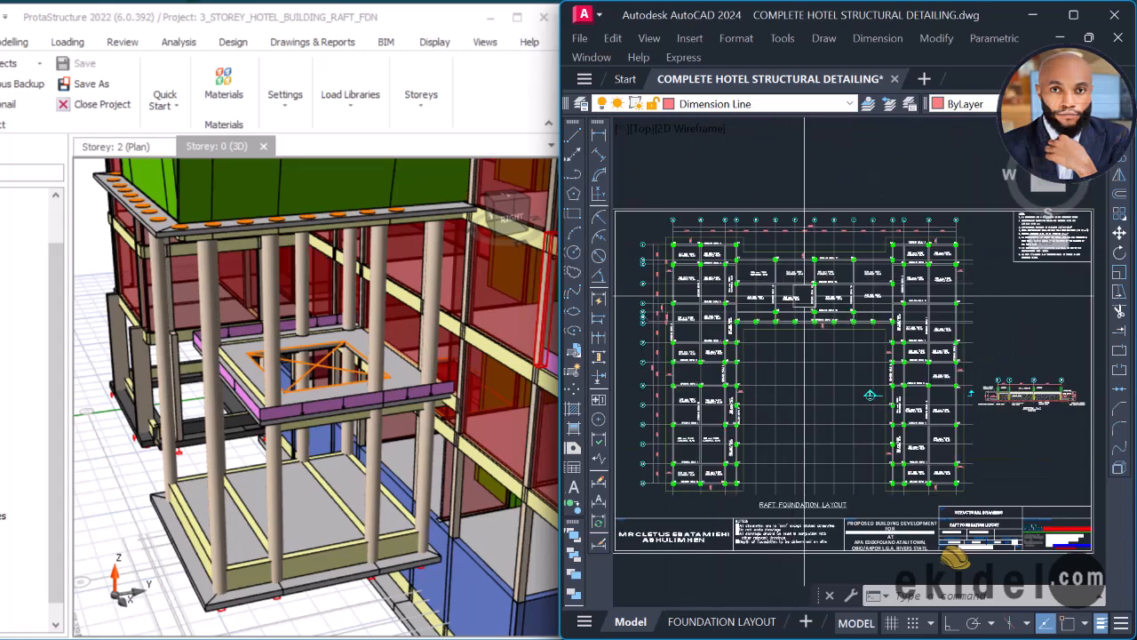
scroll(869, 394, up, 2)
scroll(801, 300, down, 6)
scroll(800, 300, up, 1)
middle_drag(801, 300, 794, 459)
scroll(1002, 163, down, 3)
middle_drag(1002, 163, 806, 381)
scroll(285, 406, down, 3)
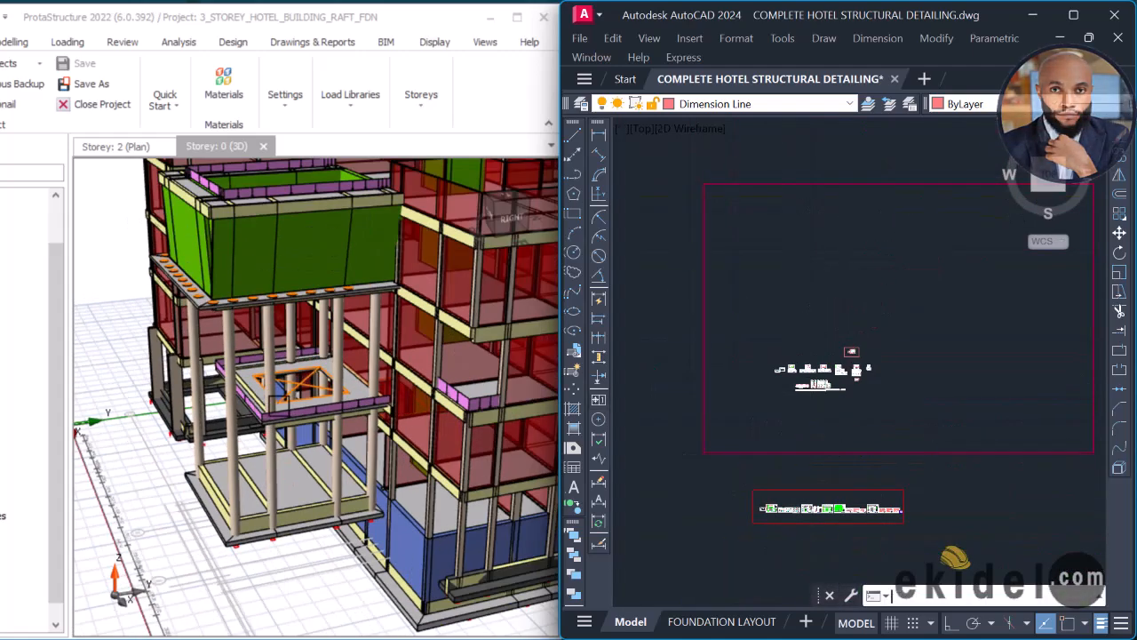
Step: View the building's right side in the 3D model and locate the C3 columns on the AutoCAD first floor layout
middle_drag(285, 406, 100, 400)
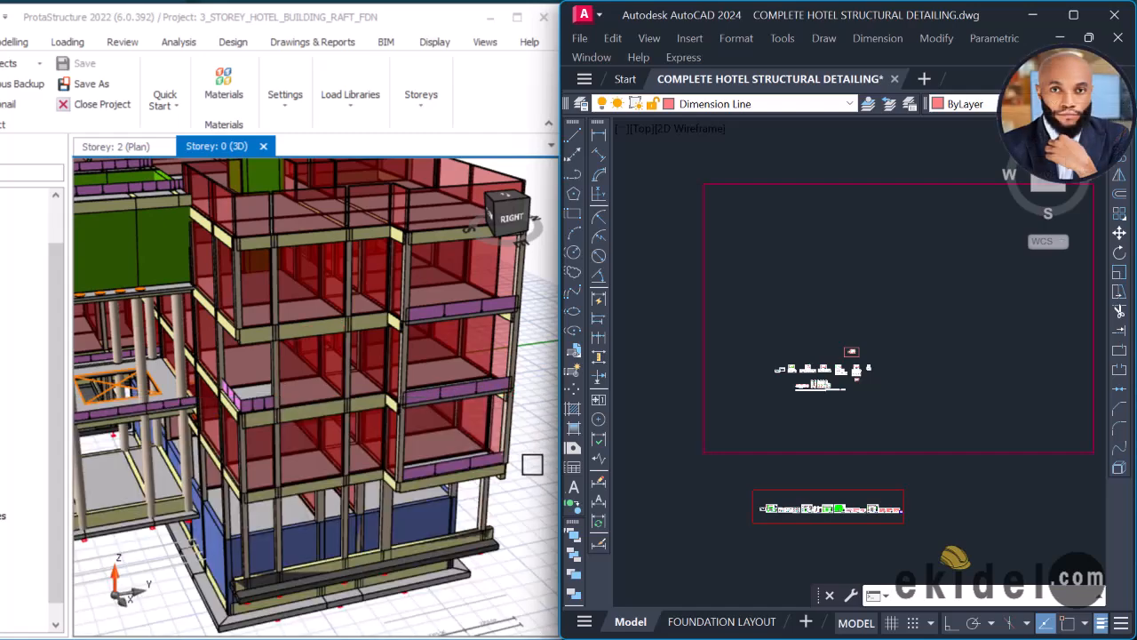
scroll(528, 497, up, 3)
mouse_move(523, 543)
middle_down()
mouse_move(473, 463)
mouse_move(553, 460)
middle_up()
scroll(798, 378, up, 8)
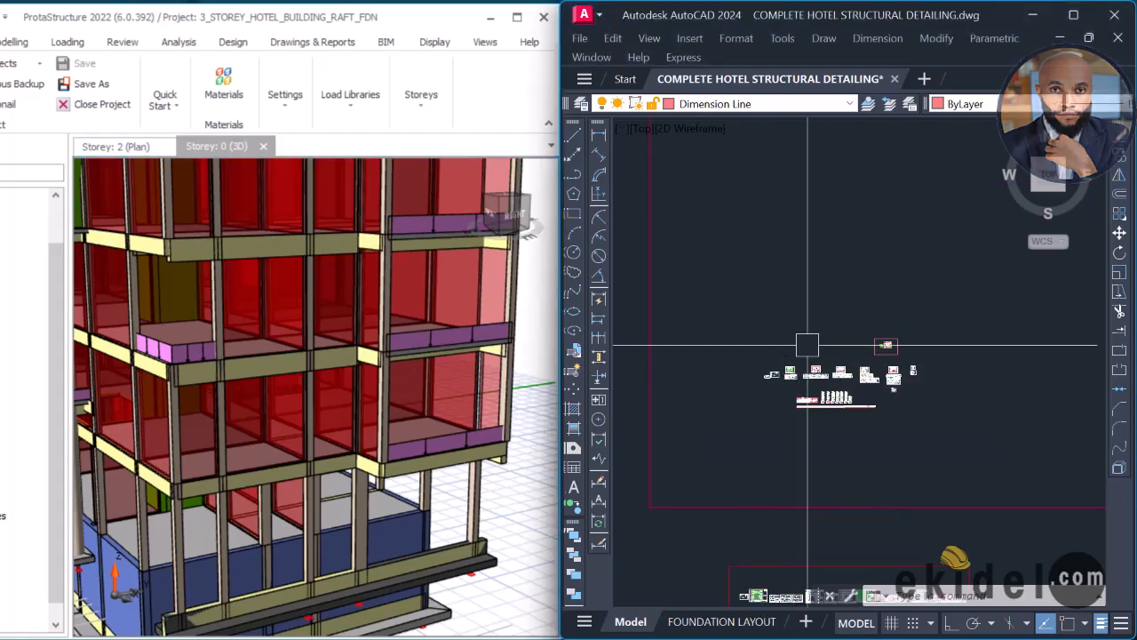
scroll(780, 385, up, 8)
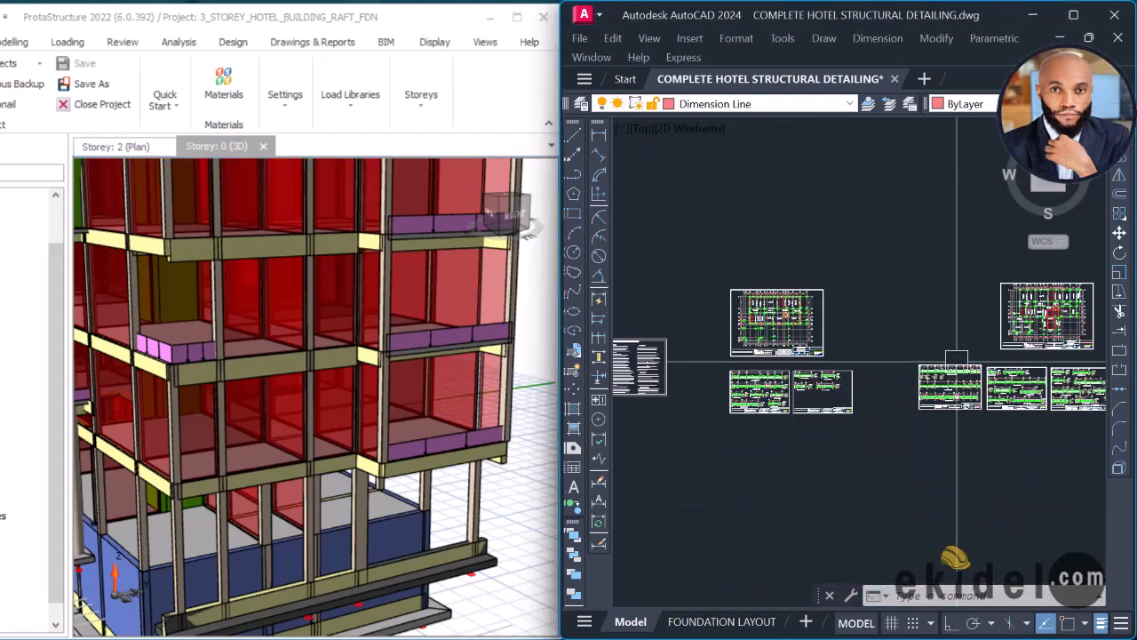
middle_drag(780, 356, 778, 298)
scroll(741, 304, up, 5)
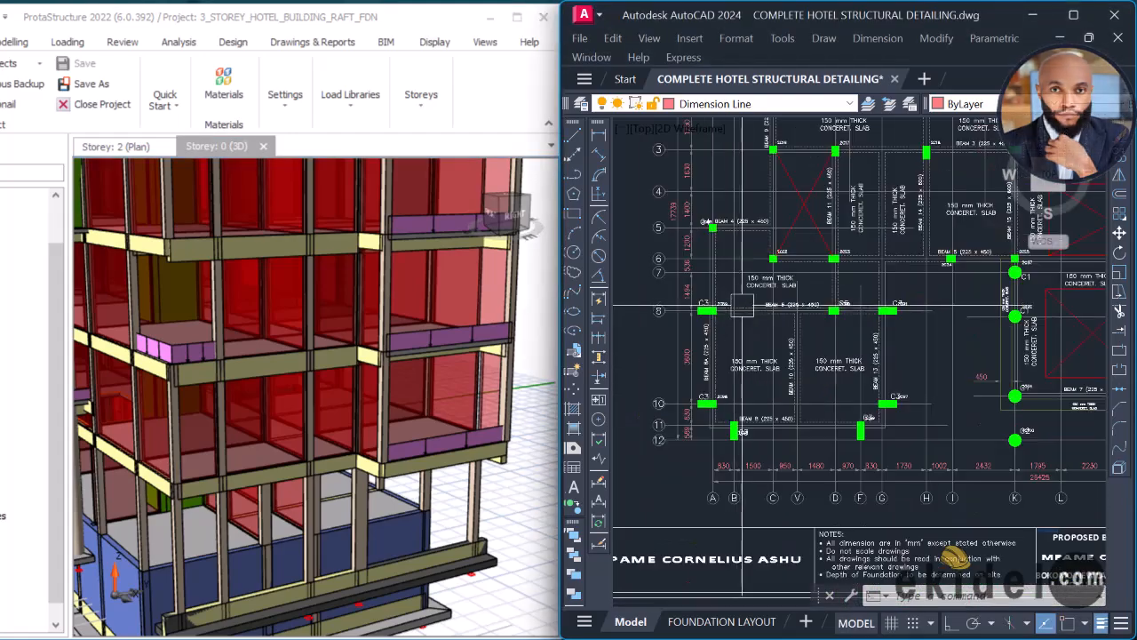
Step: Open the Storey 2 plan in ProtaStructure and compare its 2W1 to 2W4 shaft walls and nearby columns with the AutoCAD first floor layout
click(116, 149)
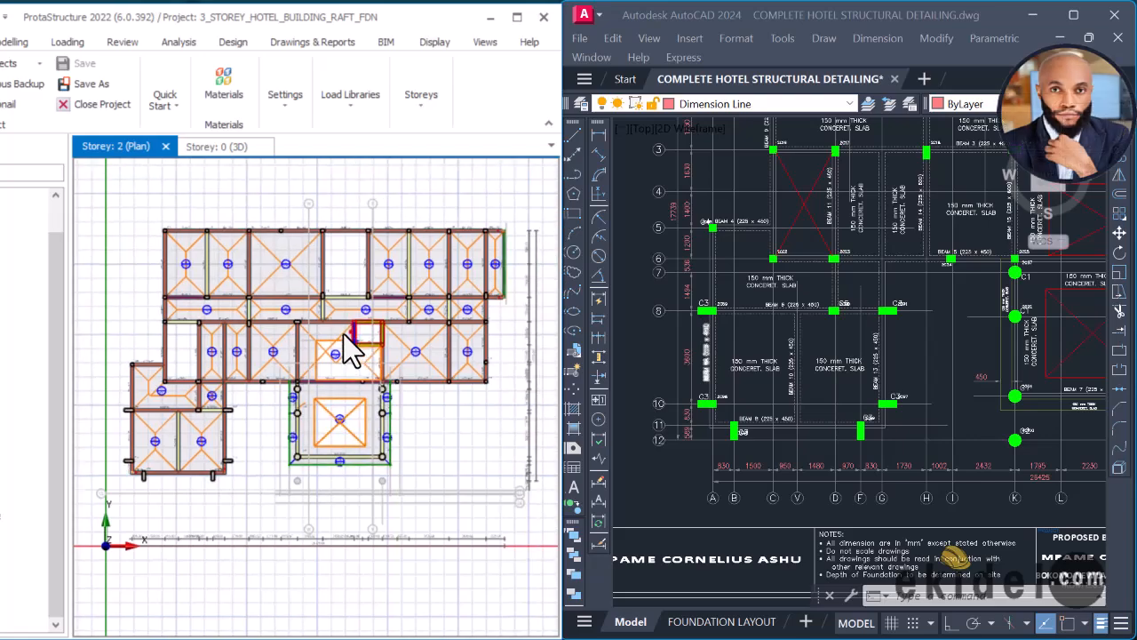
click(745, 283)
scroll(745, 283, down, 4)
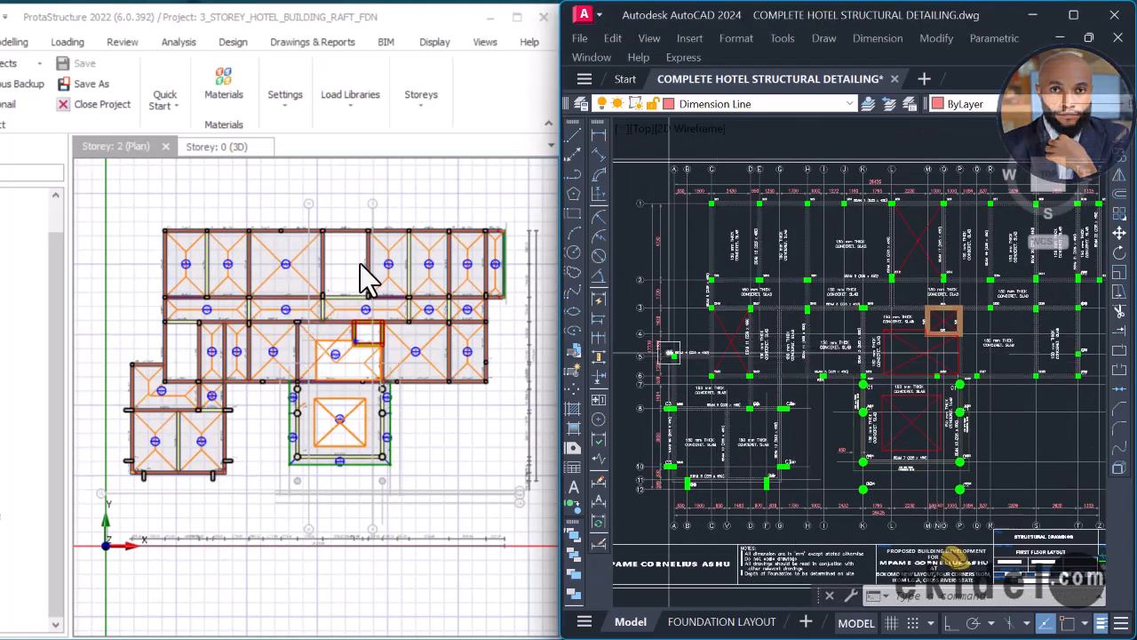
scroll(356, 254, up, 5)
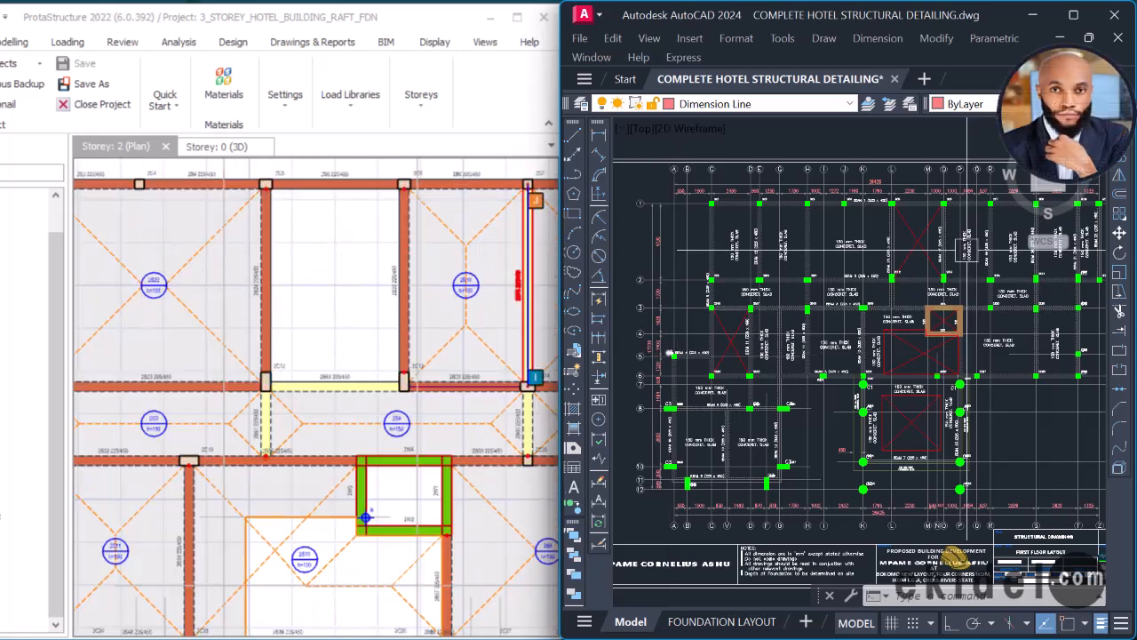
scroll(944, 208, up, 2)
scroll(430, 223, down, 5)
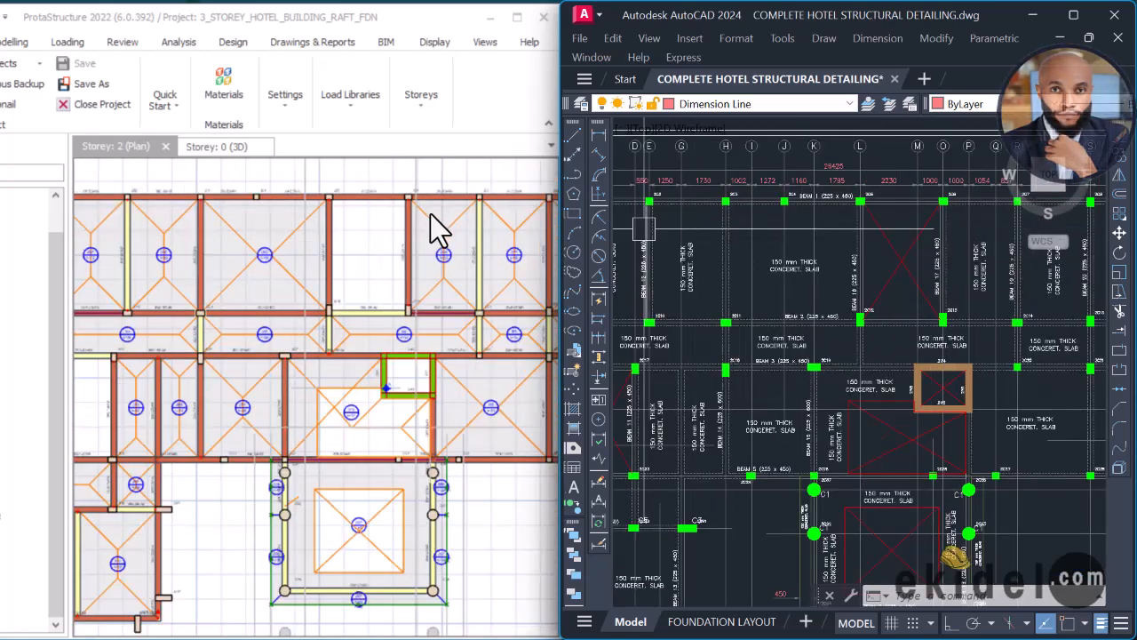
scroll(411, 378, up, 4)
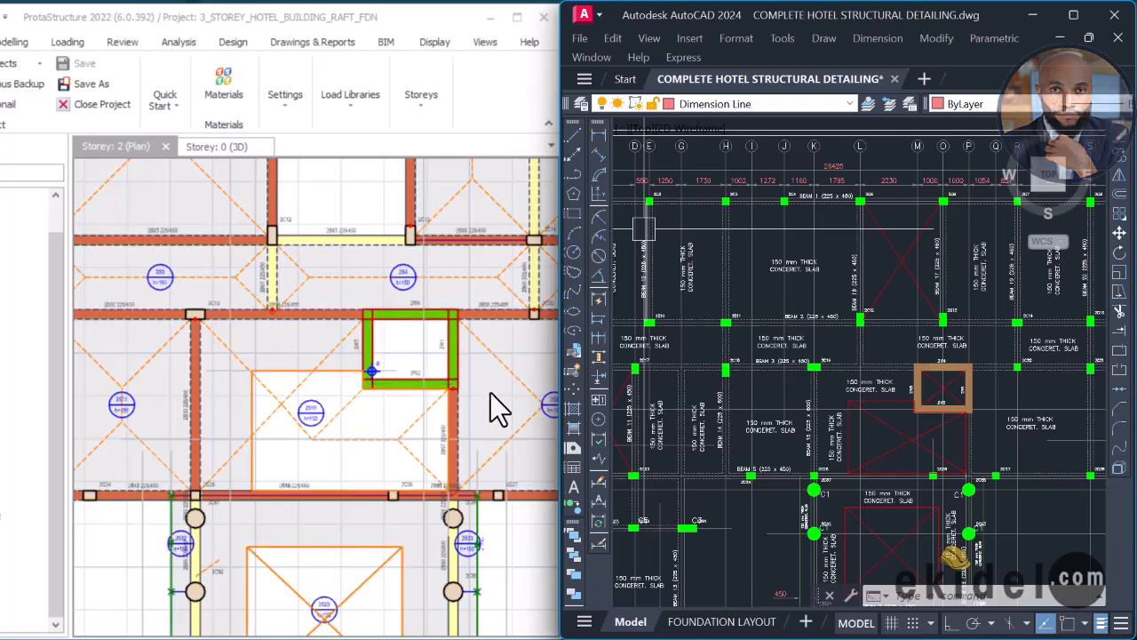
scroll(439, 351, up, 2)
scroll(962, 382, up, 2)
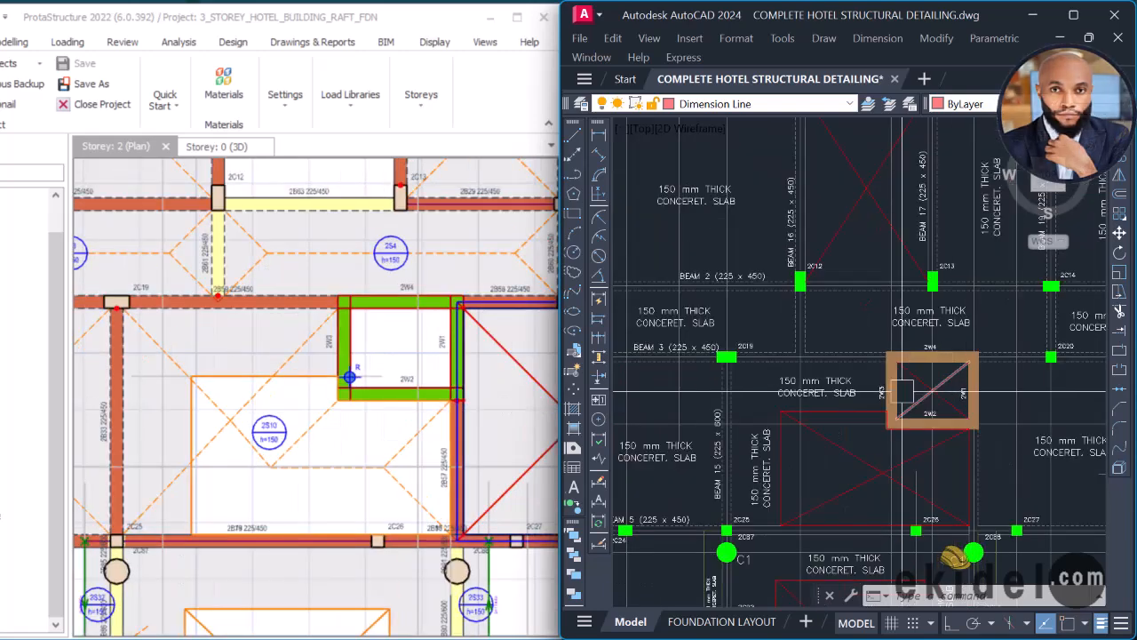
Step: Compare the openings at slabs 2S10 and 2S23 on the Storey 2 plan with the crossed-out openings on the AutoCAD first floor layout
middle_drag(256, 372, 273, 265)
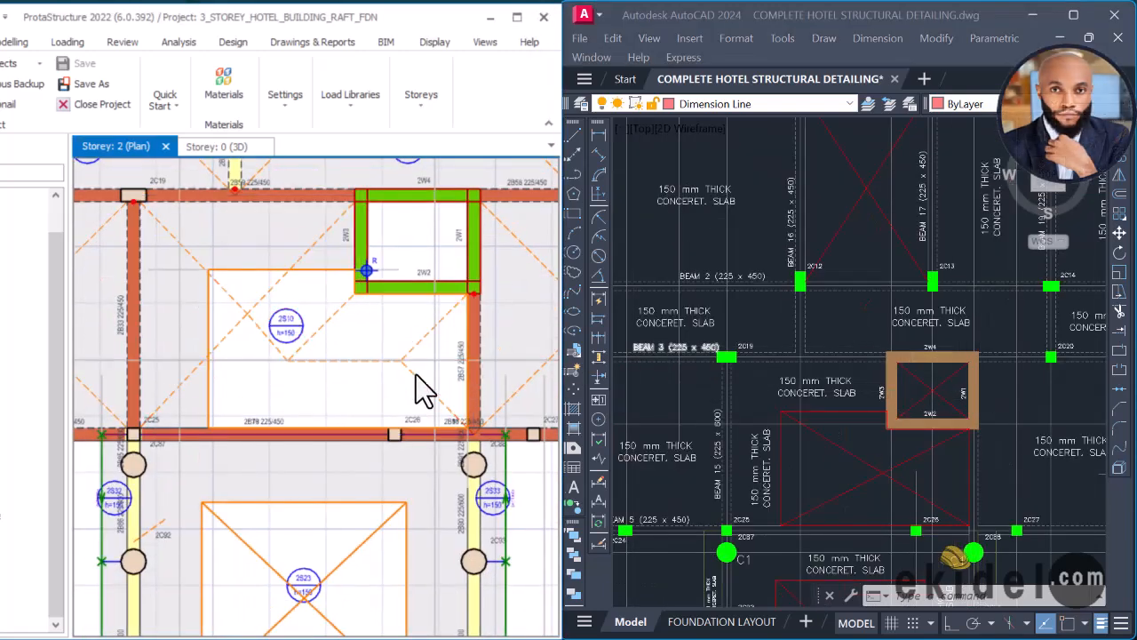
scroll(315, 373, up, 1)
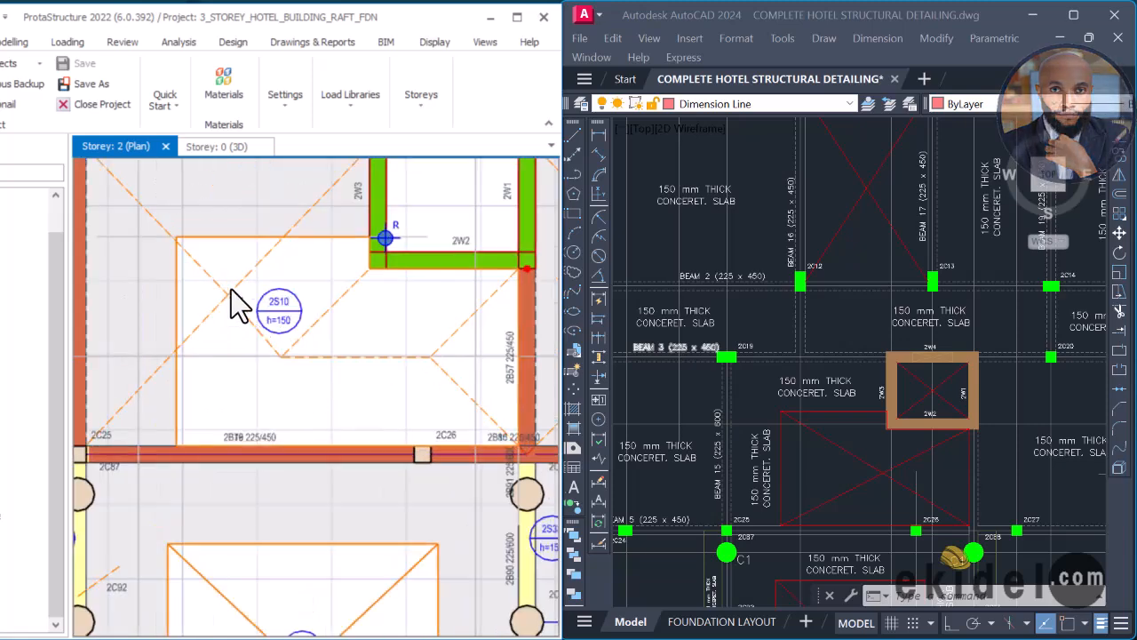
click(943, 383)
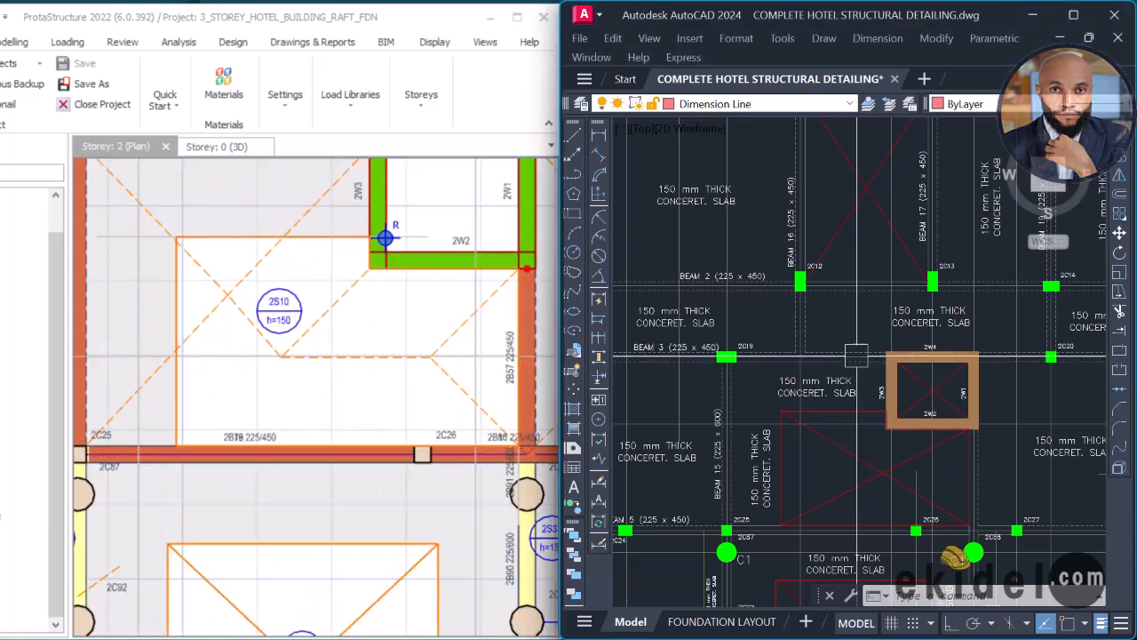
scroll(859, 354, up, 2)
scroll(899, 342, down, 2)
middle_drag(882, 459, 831, 373)
scroll(831, 373, up, 1)
scroll(888, 373, down, 4)
scroll(896, 388, up, 3)
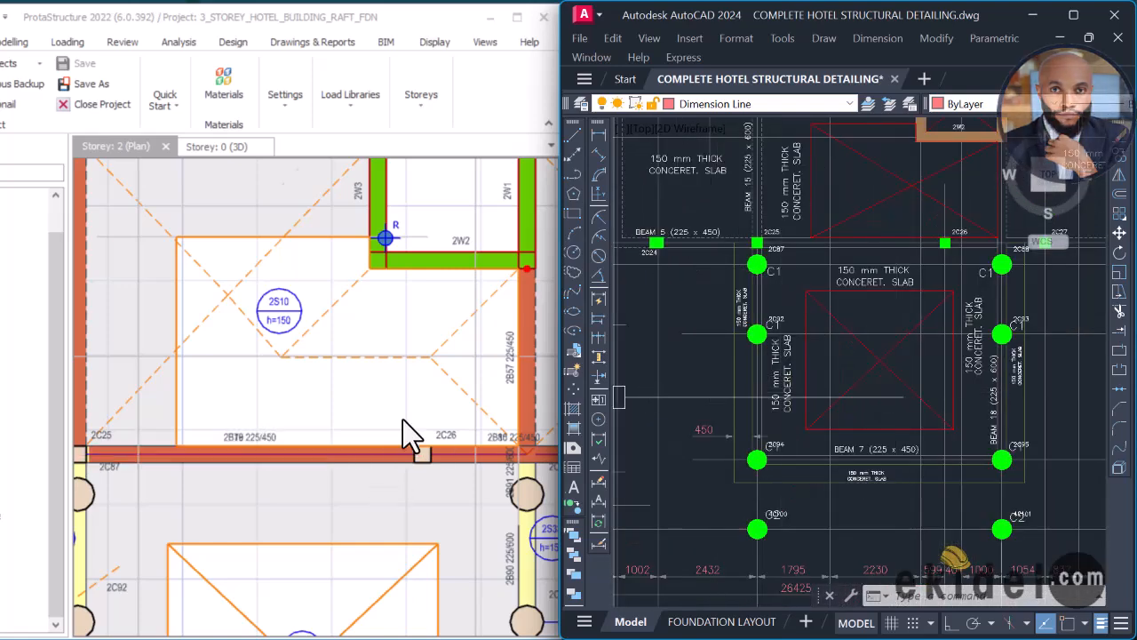
scroll(395, 446, down, 2)
middle_drag(380, 552, 368, 376)
scroll(368, 377, up, 2)
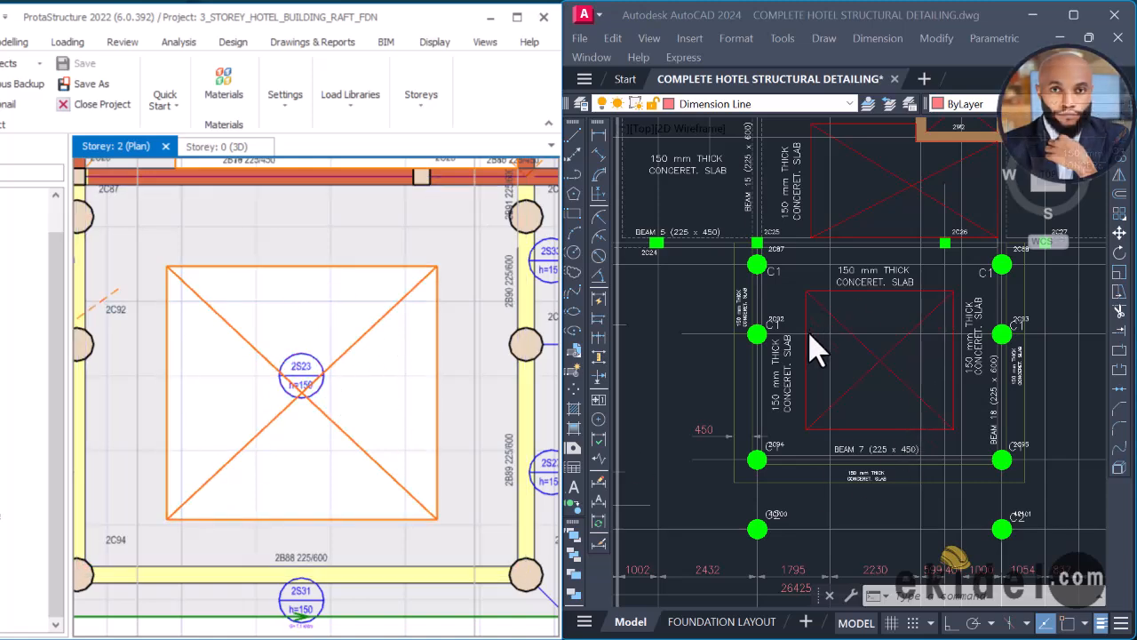
Step: Locate the opening between columns 2C16, 2C17, 2C22 and 2C23 on the Storey 2 plan and on the AutoCAD first floor layout
scroll(408, 400, down, 2)
scroll(317, 412, down, 2)
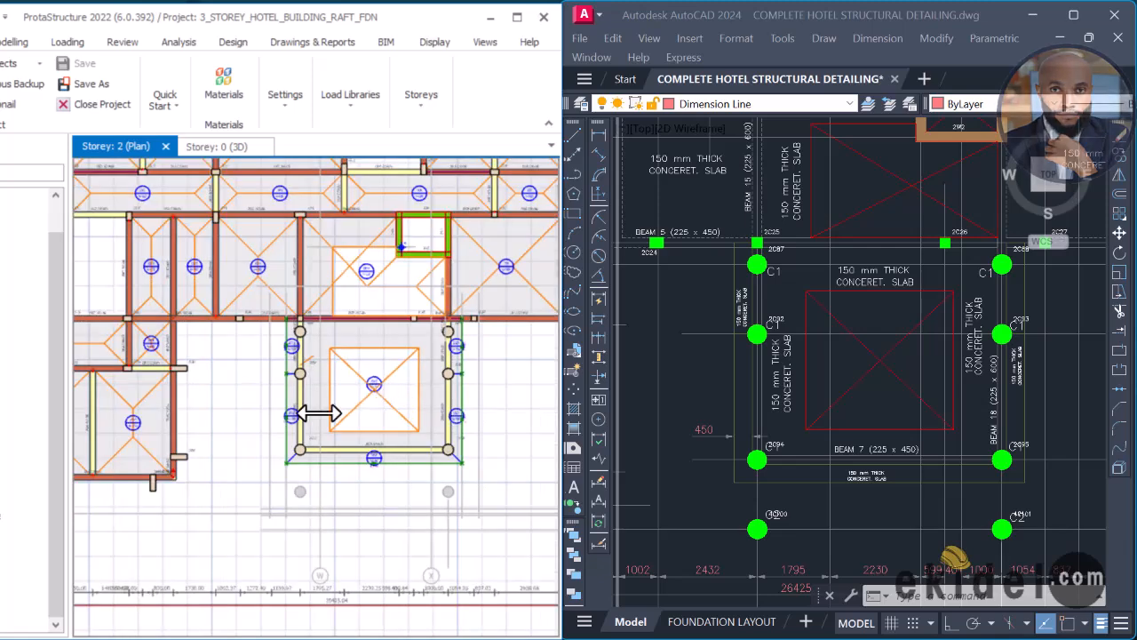
middle_drag(317, 411, 483, 457)
scroll(307, 310, up, 3)
scroll(307, 310, up, 2)
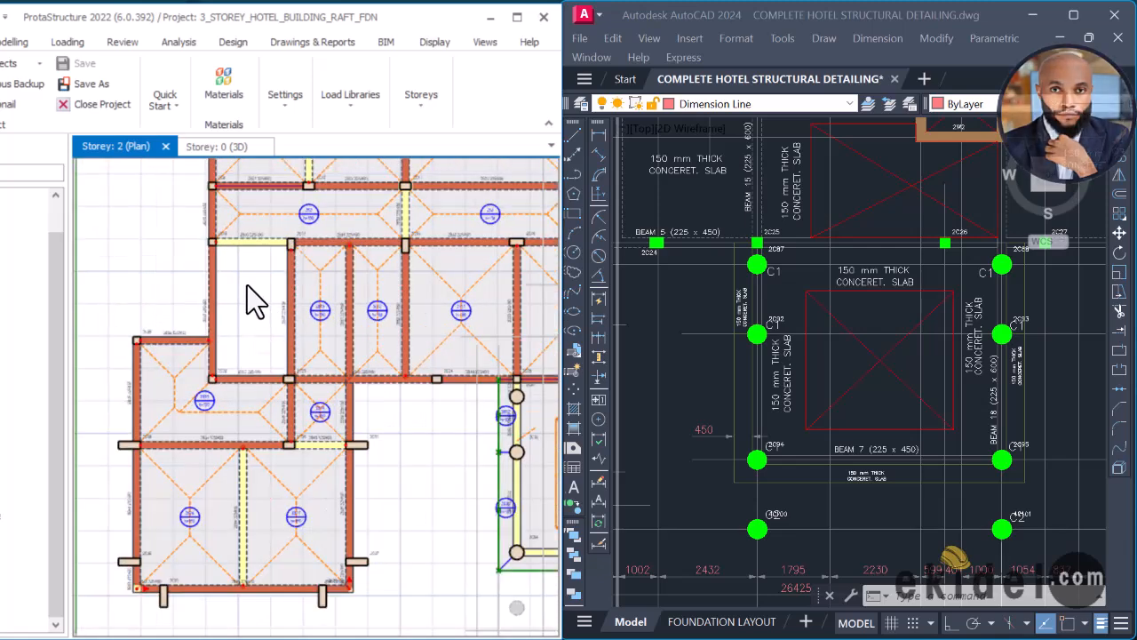
scroll(247, 286, up, 2)
scroll(862, 375, down, 2)
click(815, 391)
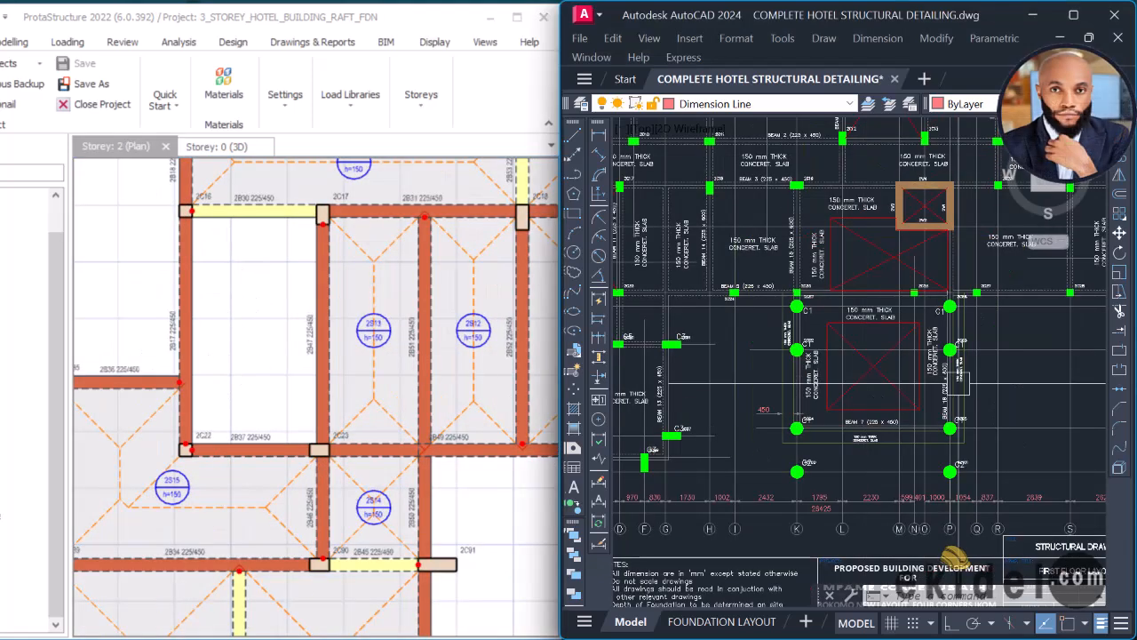
middle_drag(803, 387, 987, 385)
middle_drag(746, 383, 792, 462)
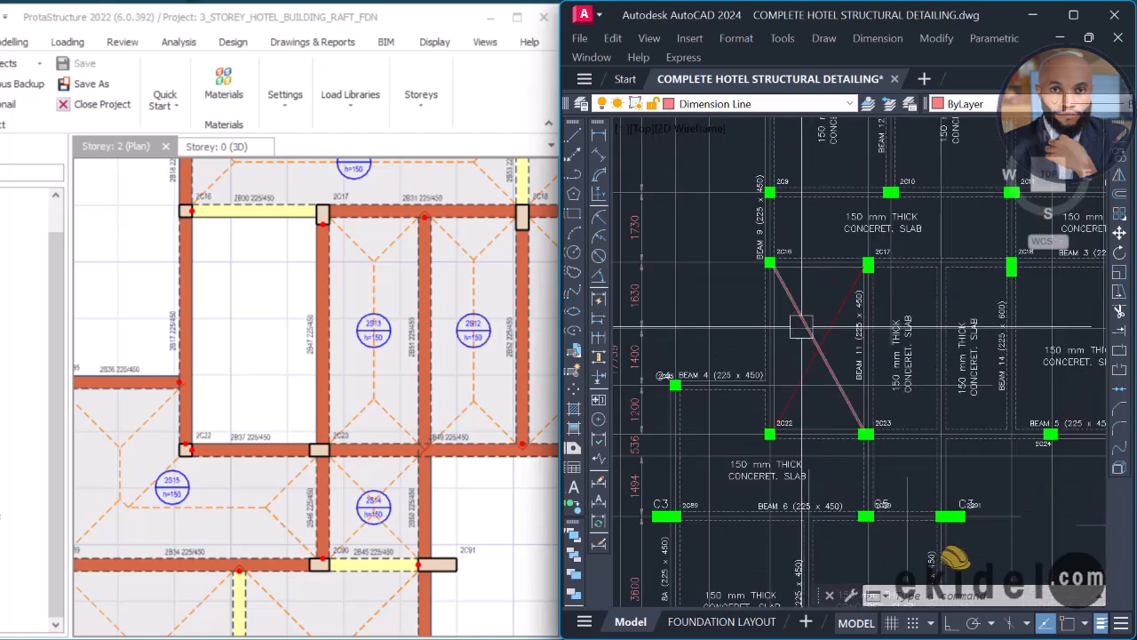
scroll(835, 344, down, 3)
middle_drag(882, 329, 857, 347)
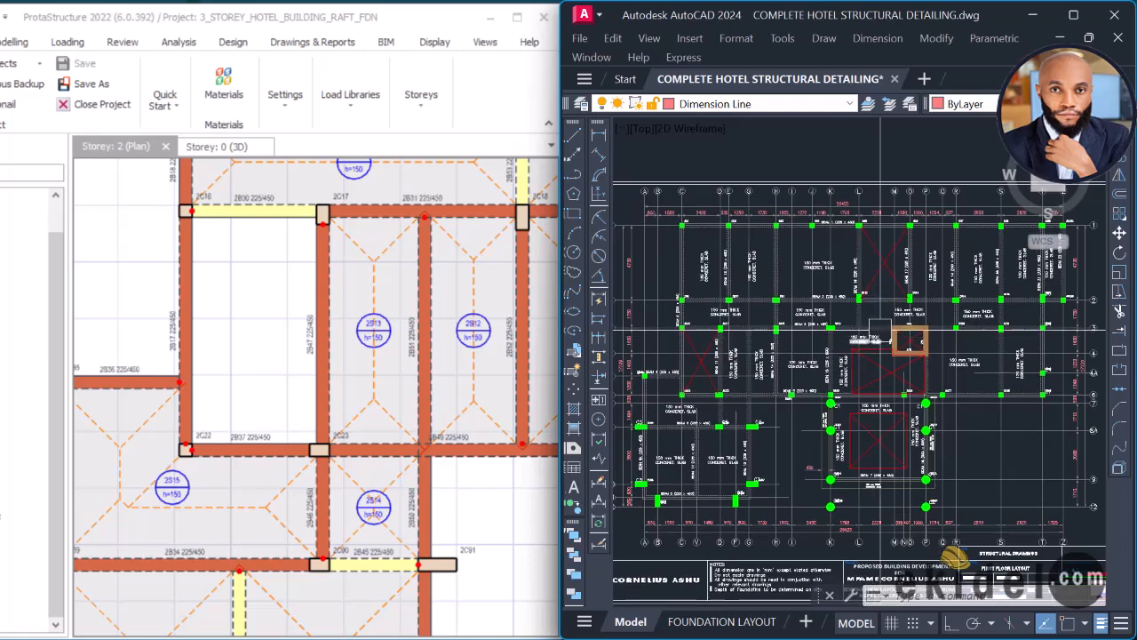
Step: Examine the Beam 6 (225x450) and Beam 5 (225x450) reinforcement details on the sheet beneath the first floor layout
scroll(884, 343, down, 2)
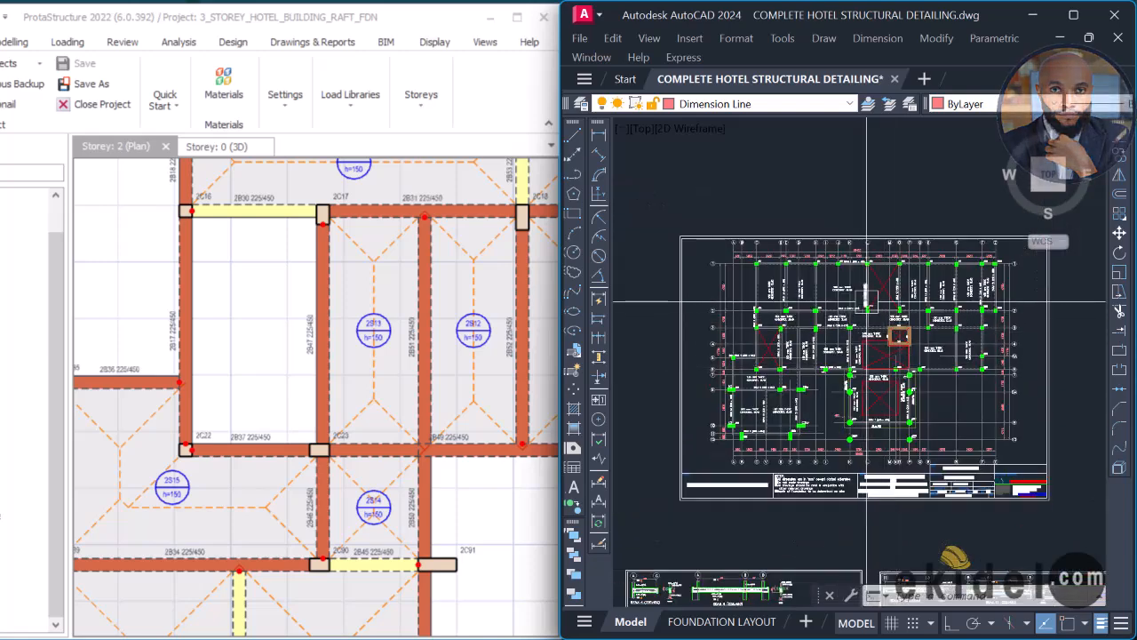
scroll(854, 310, up, 4)
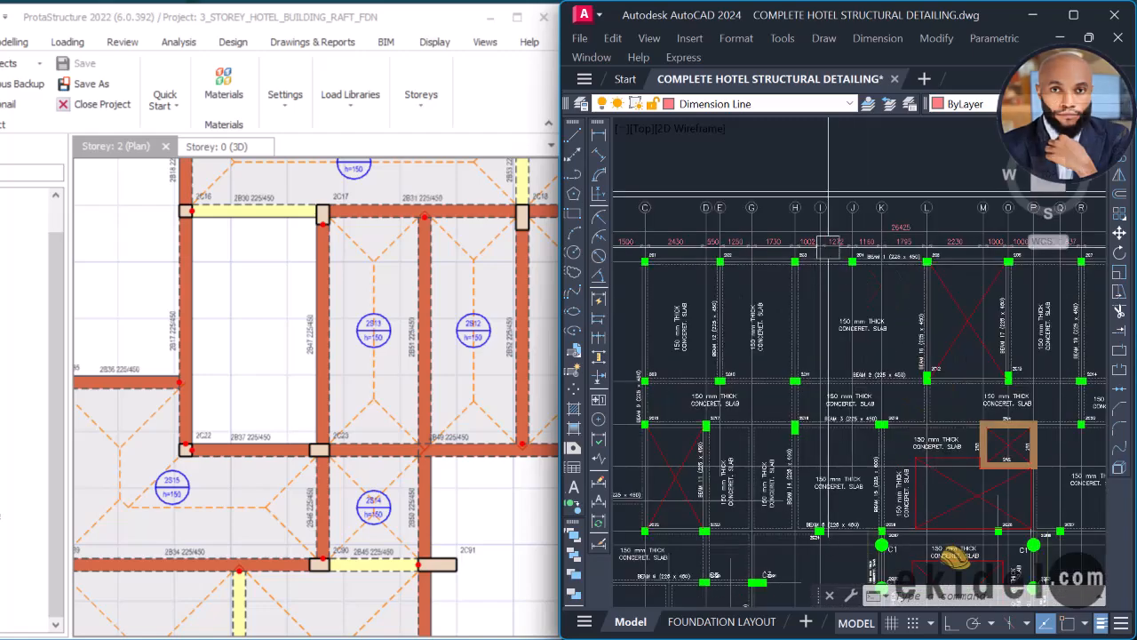
scroll(855, 224, down, 4)
scroll(868, 276, down, 2)
middle_drag(836, 371, 868, 276)
scroll(819, 385, up, 6)
scroll(810, 275, up, 4)
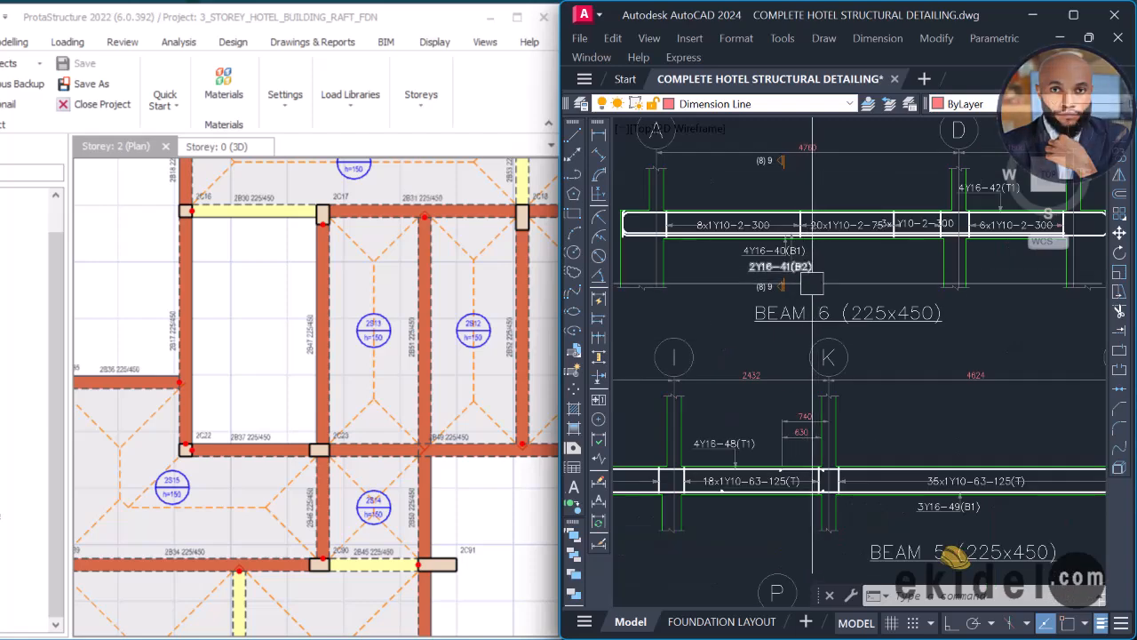
Step: Look over the complete beam detailing sheet and return to the first floor layout in the drawing
scroll(835, 291, down, 5)
mouse_move(841, 313)
middle_down()
mouse_move(839, 333)
mouse_move(934, 335)
middle_up()
scroll(814, 262, down, 2)
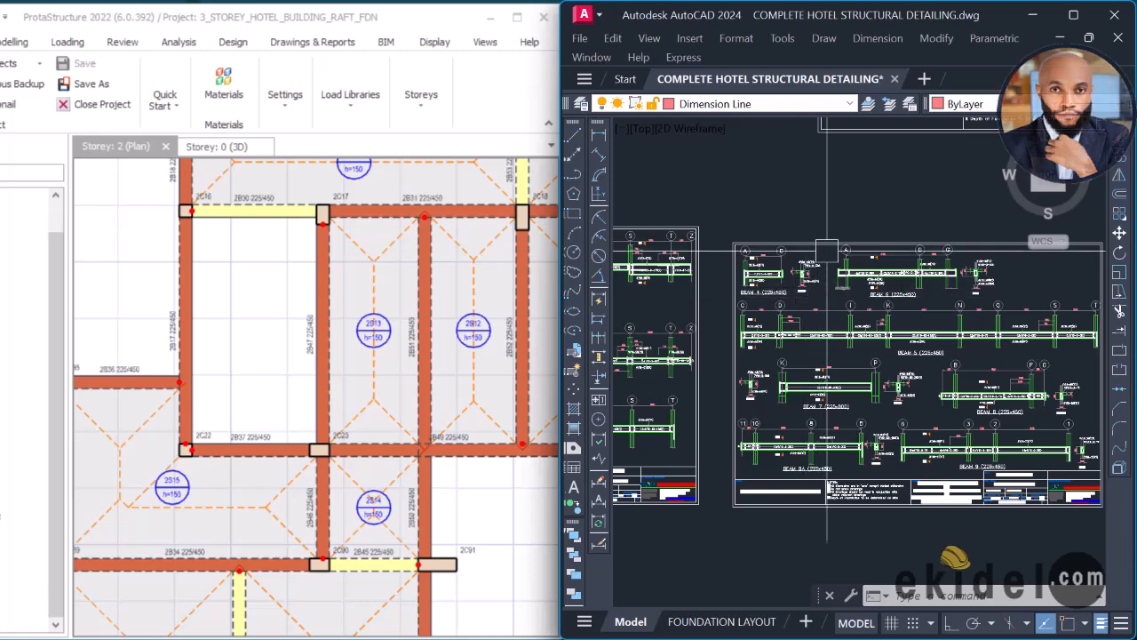
scroll(826, 266, up, 2)
scroll(799, 311, down, 3)
middle_drag(764, 248, 761, 402)
scroll(942, 231, up, 3)
scroll(399, 329, down, 4)
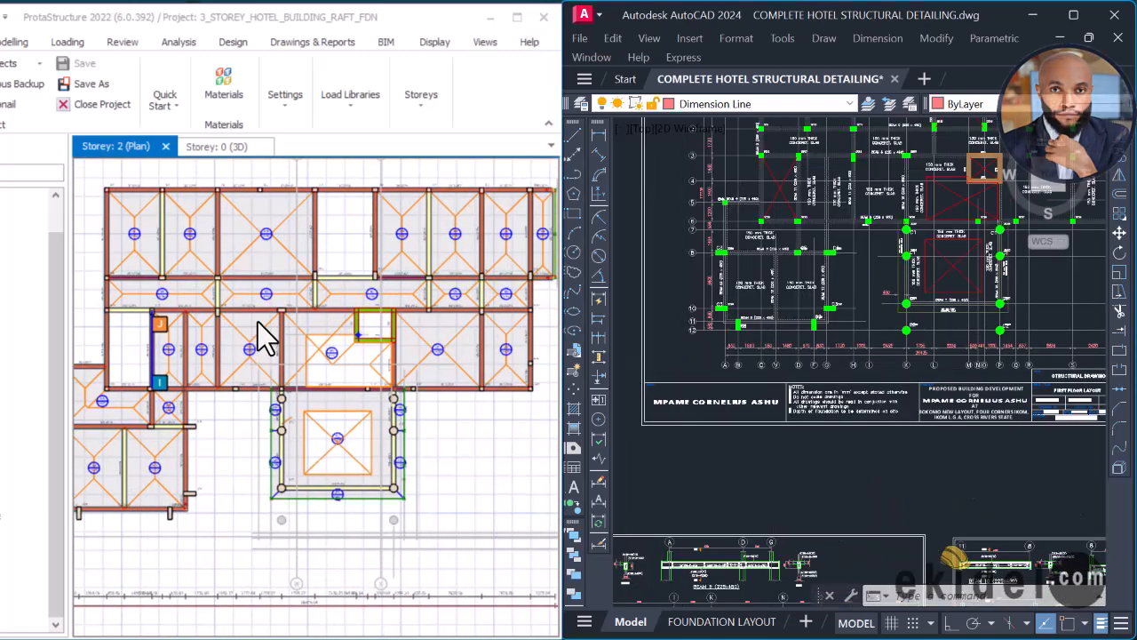
Step: Find column 2C81 on the Storey 2 plan in ProtaStructure and inspect its properties in the 3D model
scroll(391, 267, up, 6)
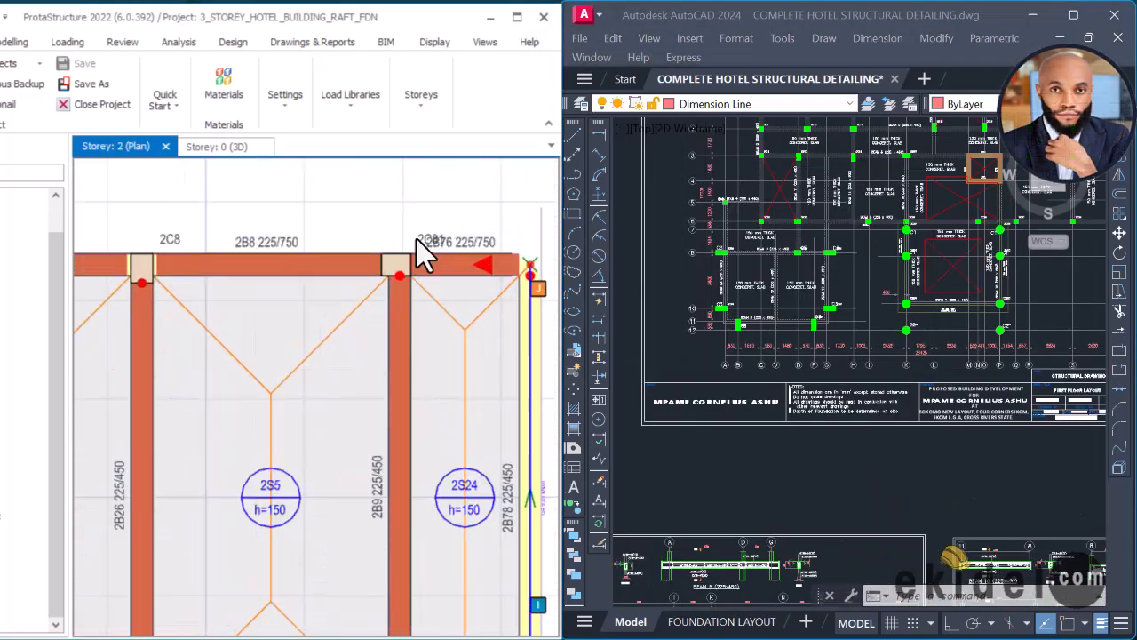
scroll(423, 253, up, 3)
mouse_move(423, 242)
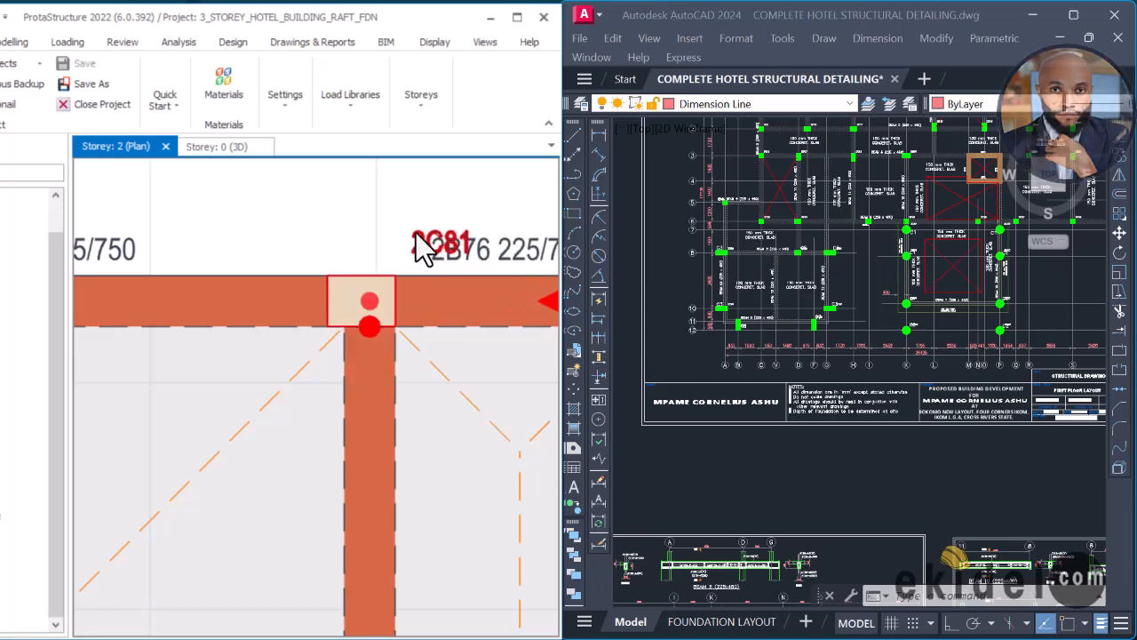
scroll(451, 256, up, 2)
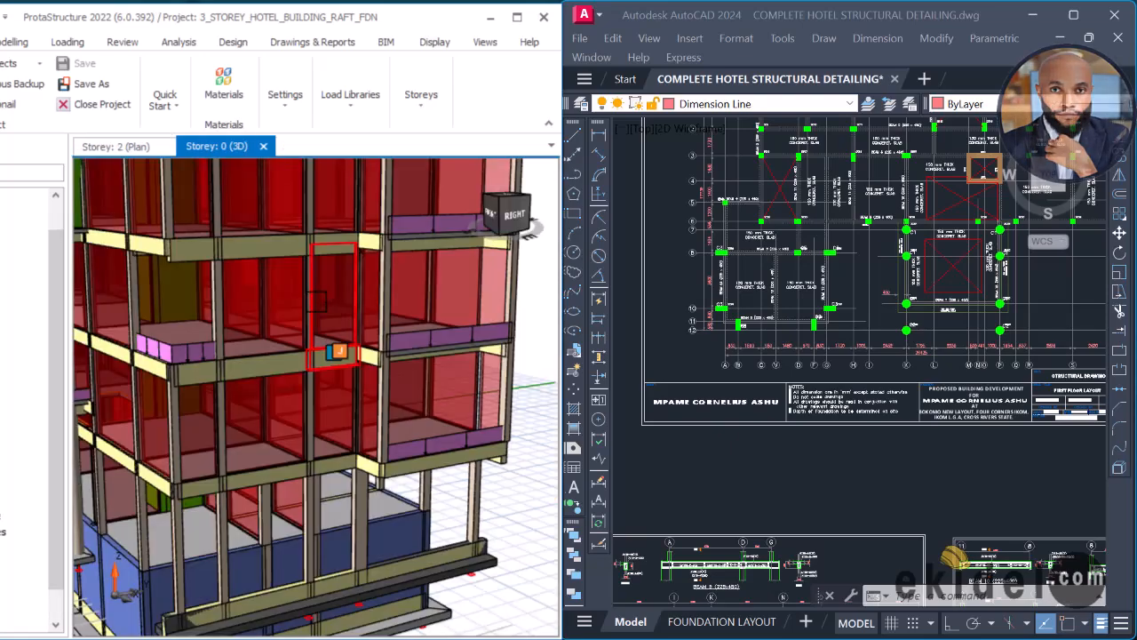
scroll(313, 294, down, 3)
middle_drag(430, 366, 319, 376)
scroll(320, 382, up, 5)
middle_drag(337, 480, 299, 465)
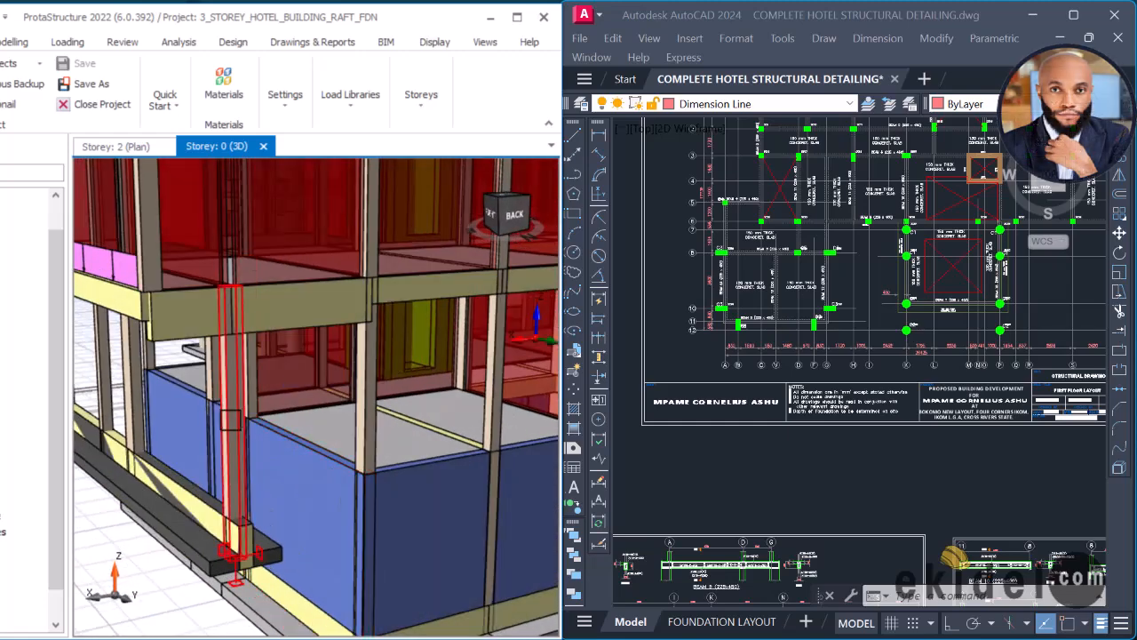
mouse_move(232, 417)
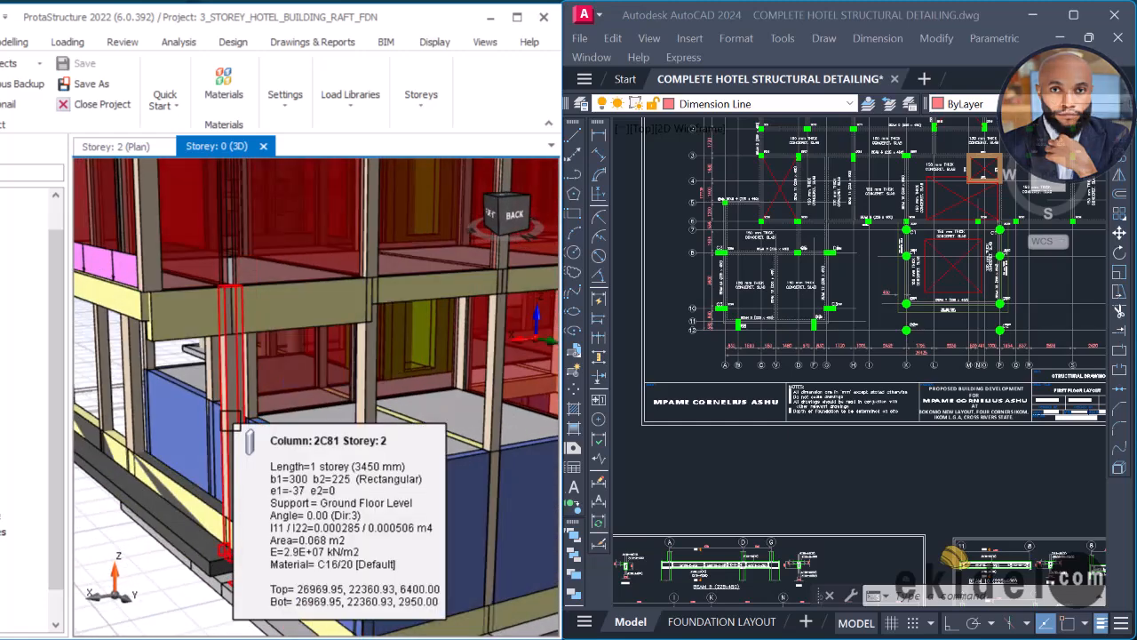
Step: Locate column 2C81 on the AutoCAD first floor layout and undo the last erase
click(802, 469)
scroll(802, 469, down, 4)
scroll(888, 304, up, 8)
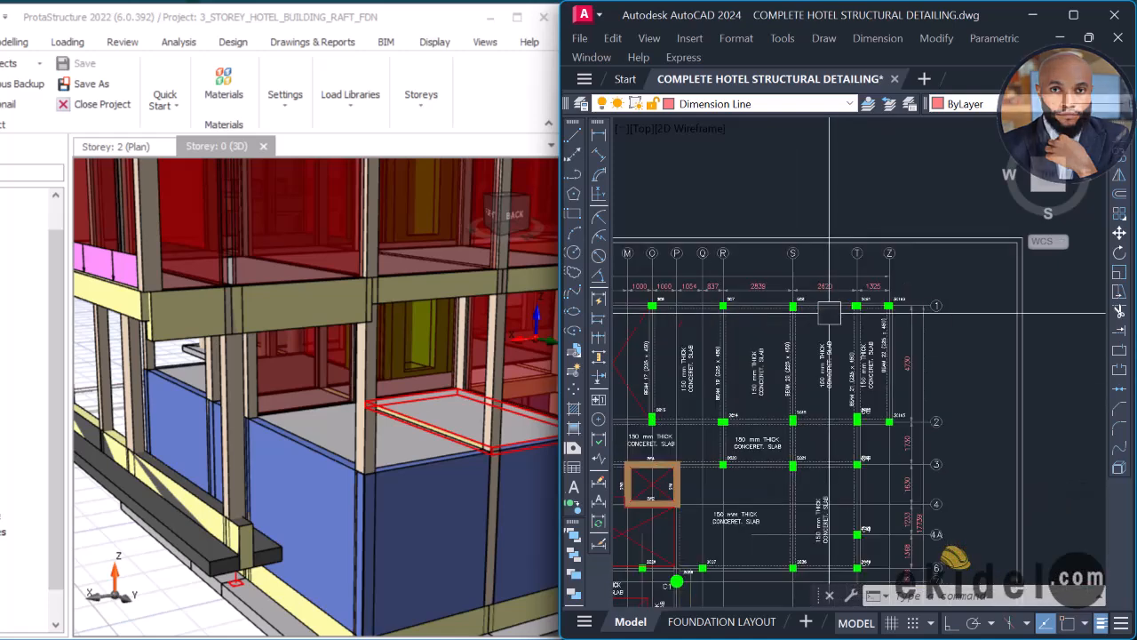
scroll(888, 304, up, 3)
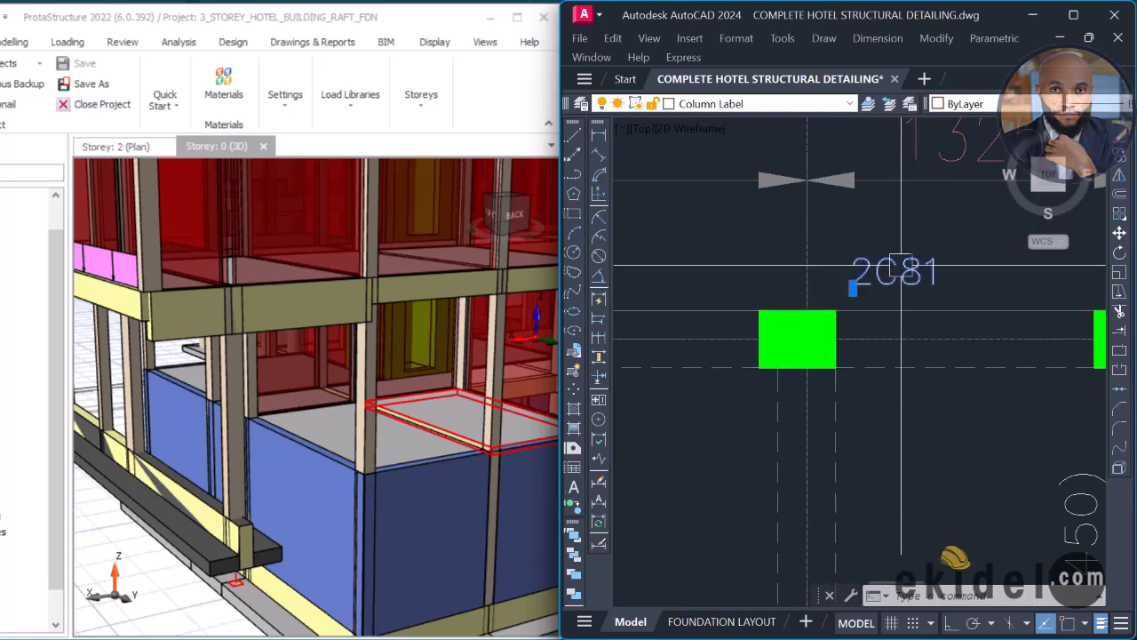
key(ctrl+z)
key(Escape)
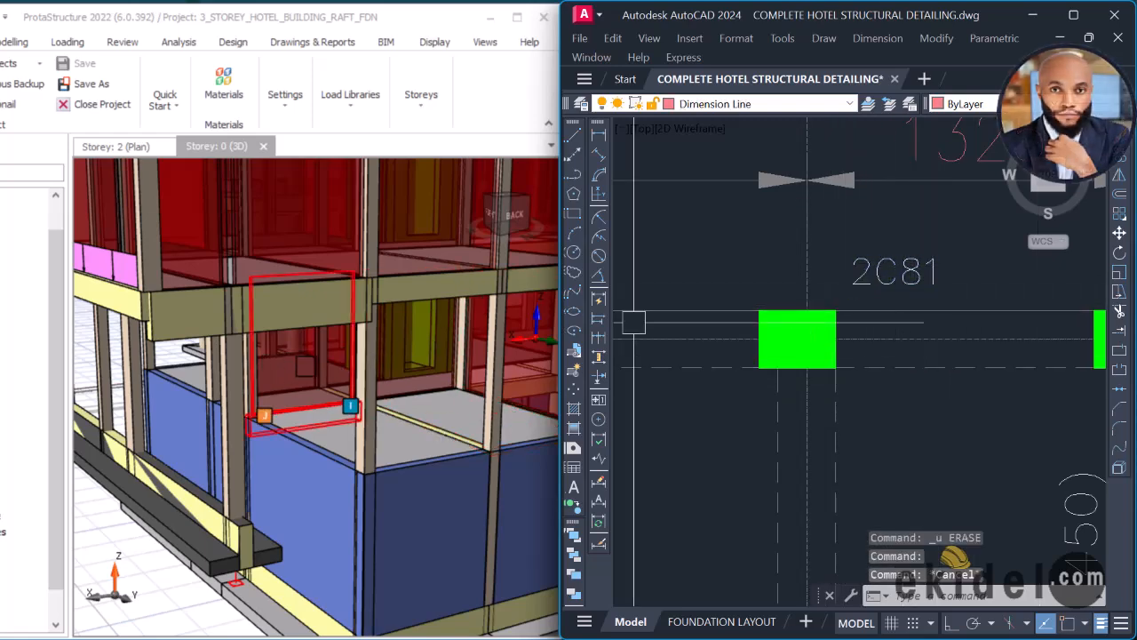
Step: Inspect the top of column 2C81 in the ProtaStructure 3D model and read the properties of the adjoining beam 2B76
scroll(314, 348, down, 3)
middle_drag(283, 338, 286, 382)
scroll(248, 450, up, 4)
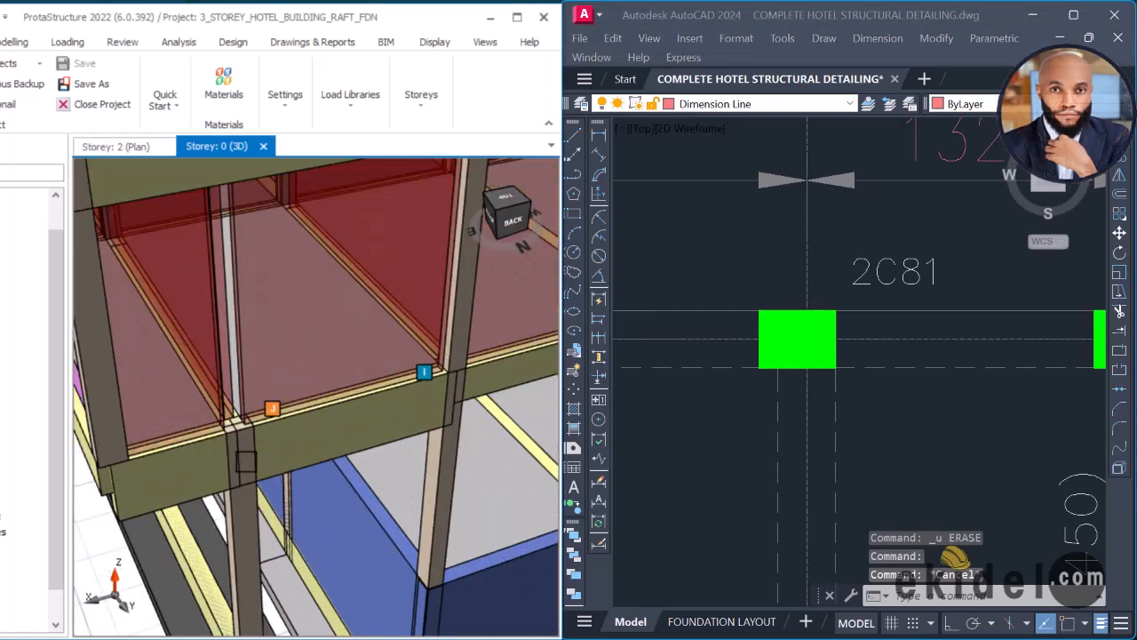
click(238, 442)
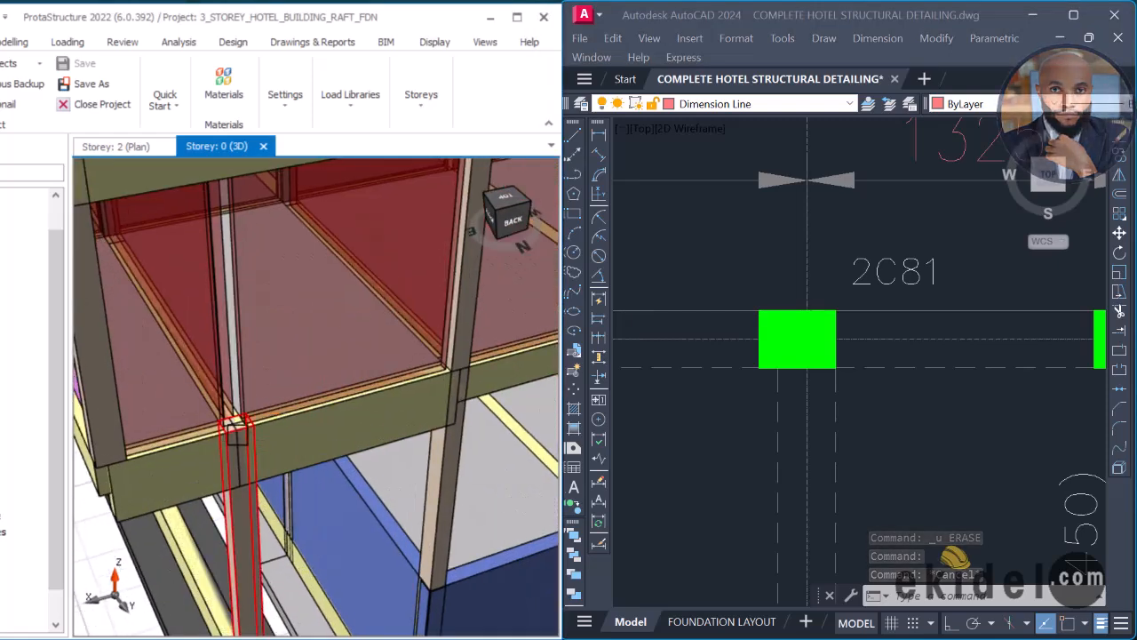
middle_drag(258, 468, 304, 444)
scroll(237, 423, down, 4)
scroll(318, 399, up, 4)
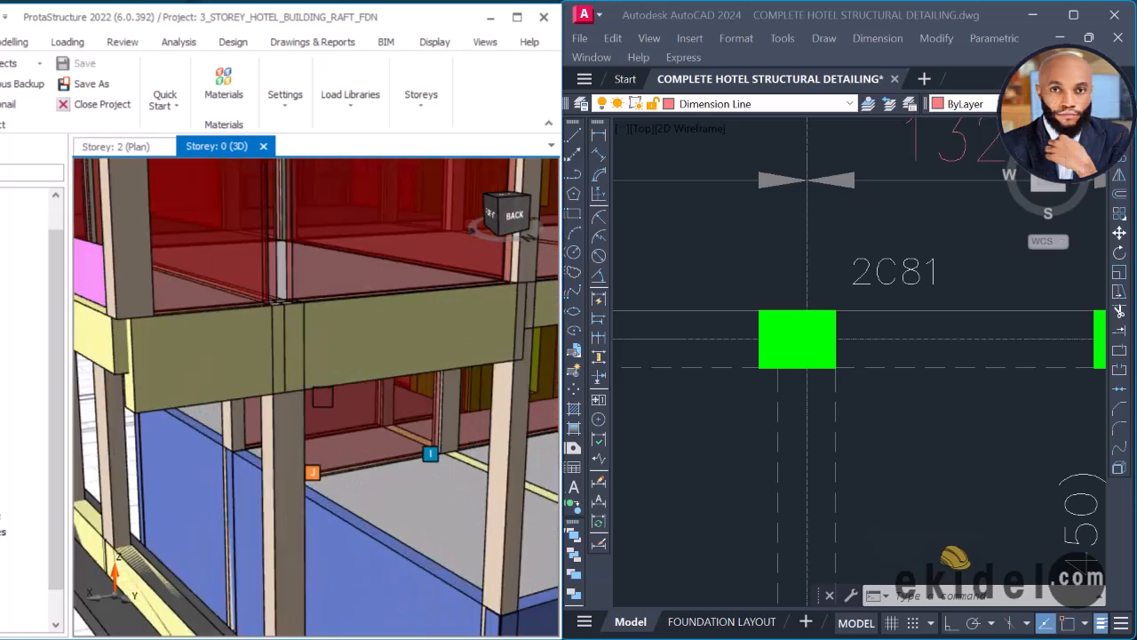
scroll(287, 314, up, 2)
scroll(290, 302, down, 5)
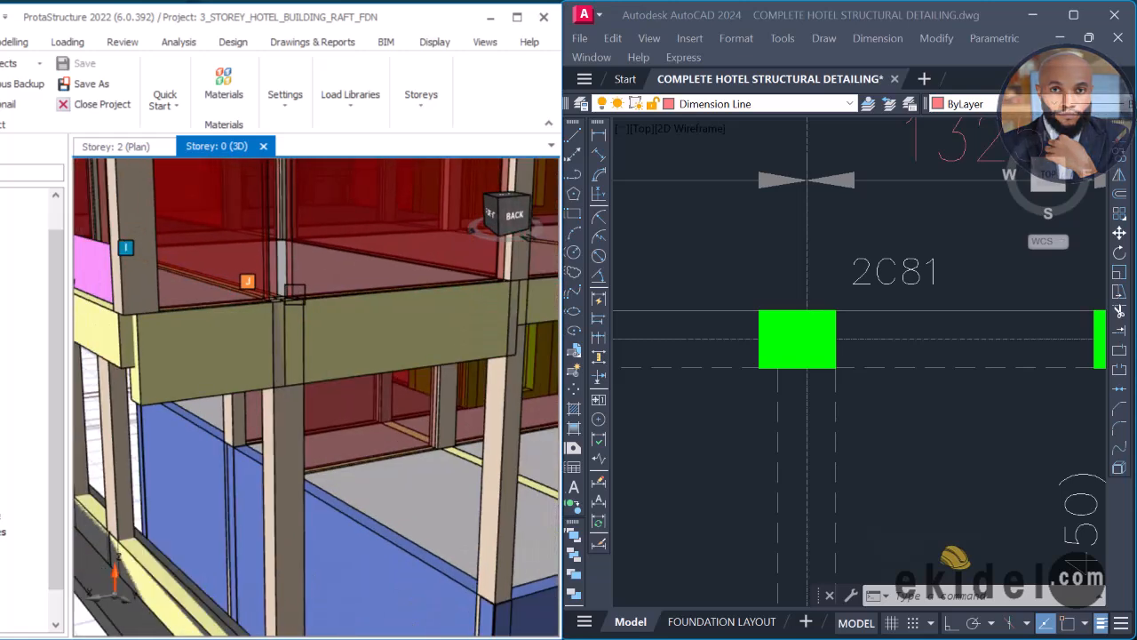
middle_drag(279, 459, 296, 444)
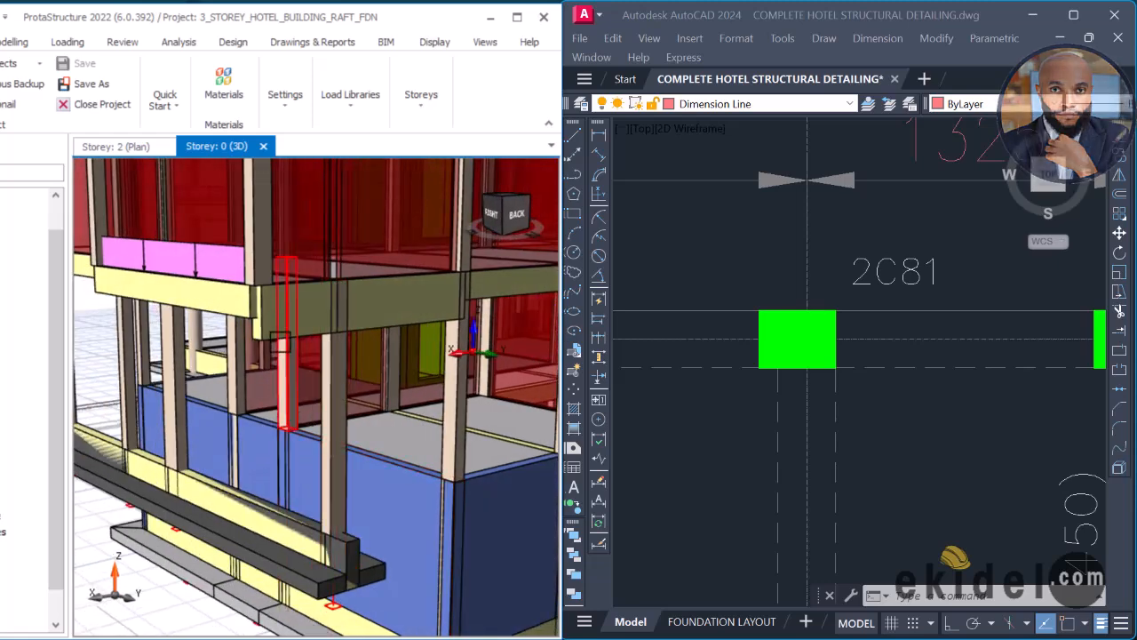
mouse_move(279, 334)
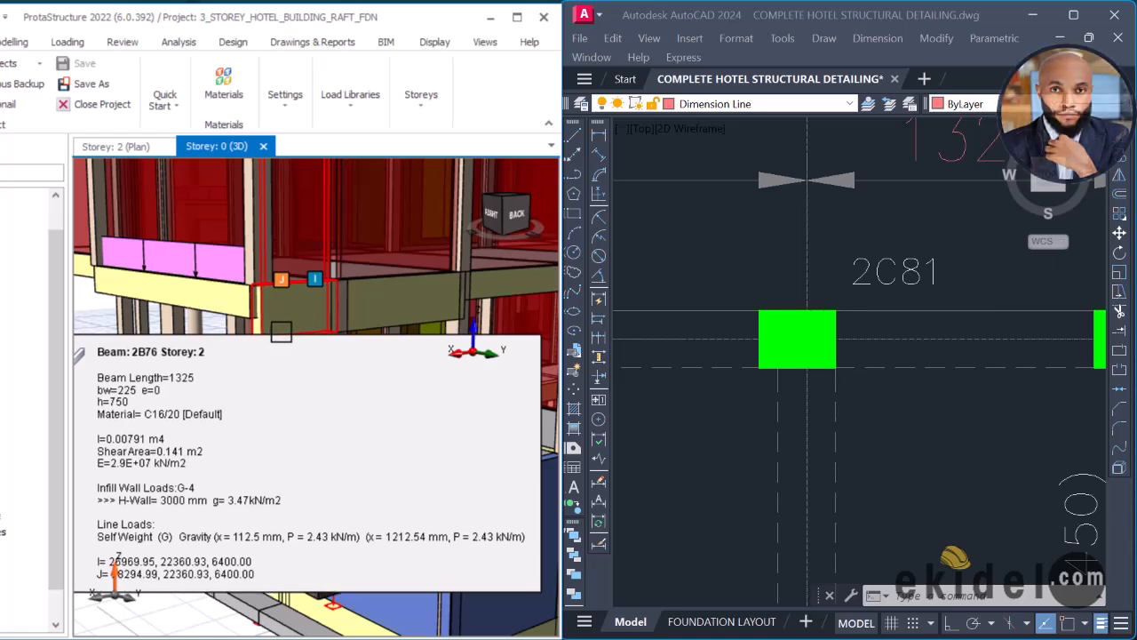
Step: Examine the strip footing and beam supporting the outer row of columns beside the basement wall in the 3D model
scroll(368, 326, down, 4)
middle_drag(341, 448, 310, 444)
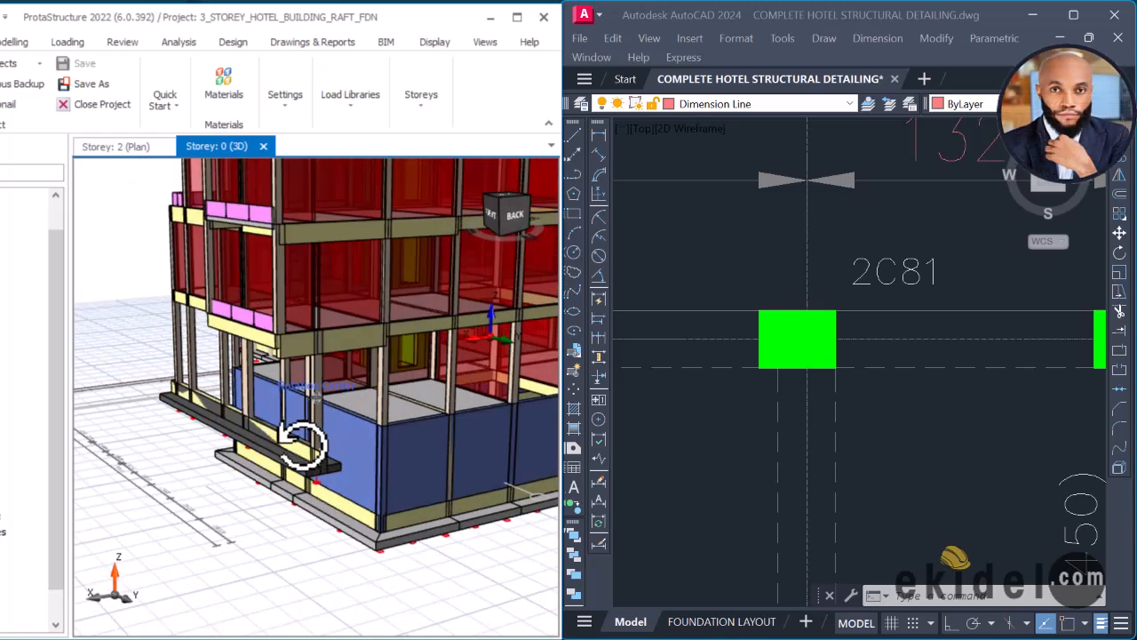
scroll(307, 441, up, 5)
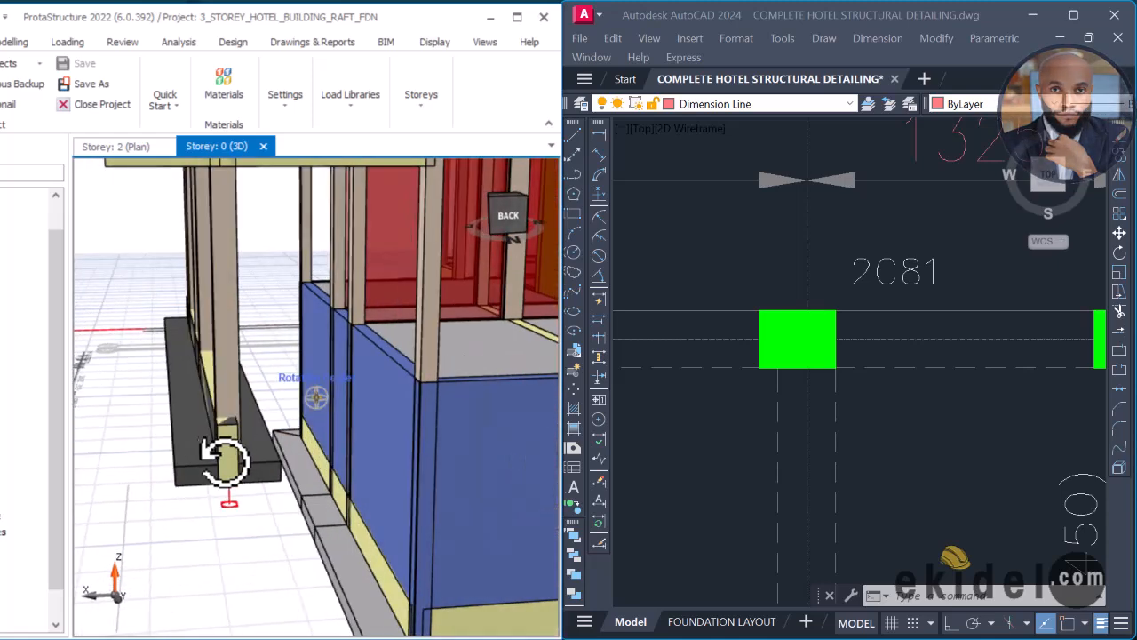
scroll(305, 439, up, 3)
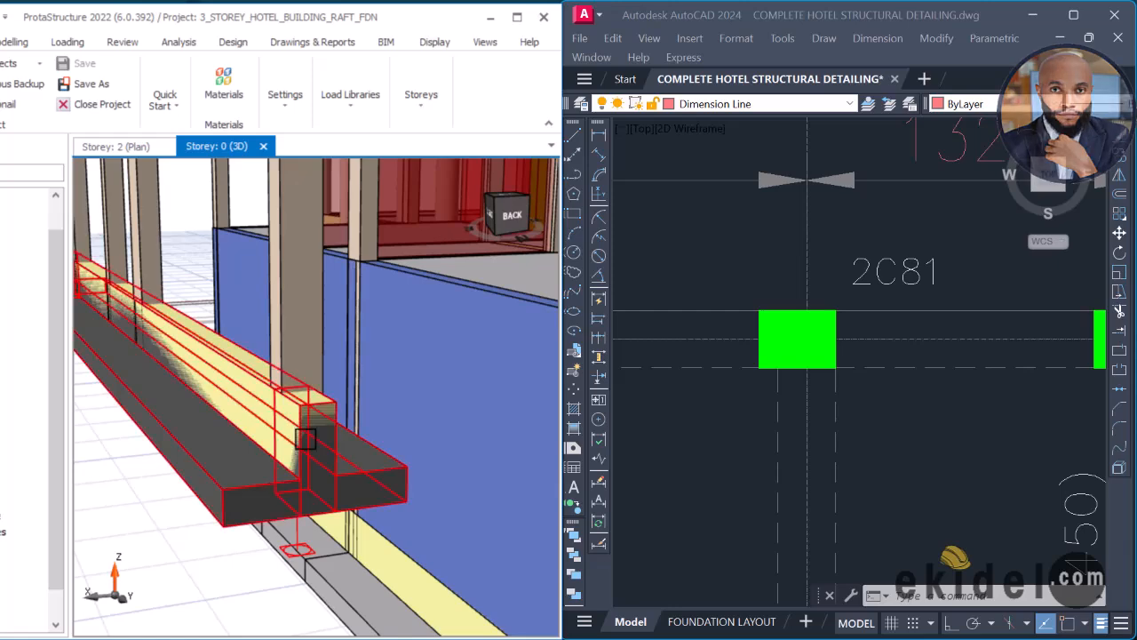
middle_drag(307, 438, 396, 411)
scroll(261, 432, down, 6)
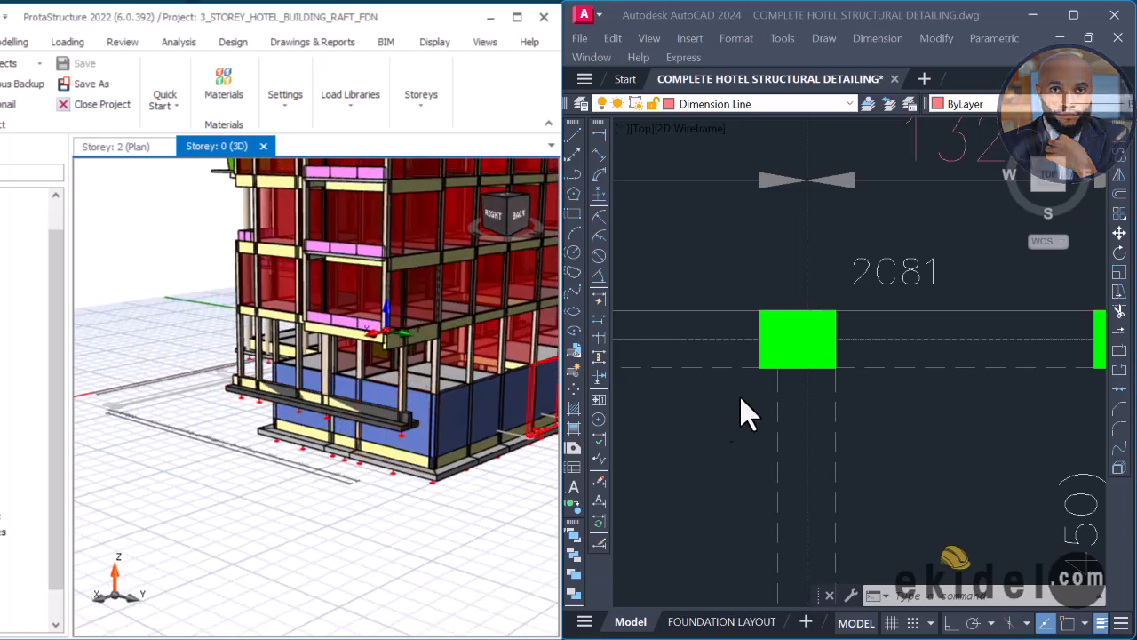
Step: Look over the first floor layout and beam detail sheets in AutoCAD and bring the column schedule table into view
click(721, 289)
scroll(753, 302, down, 8)
middle_drag(760, 324, 854, 236)
scroll(842, 376, down, 6)
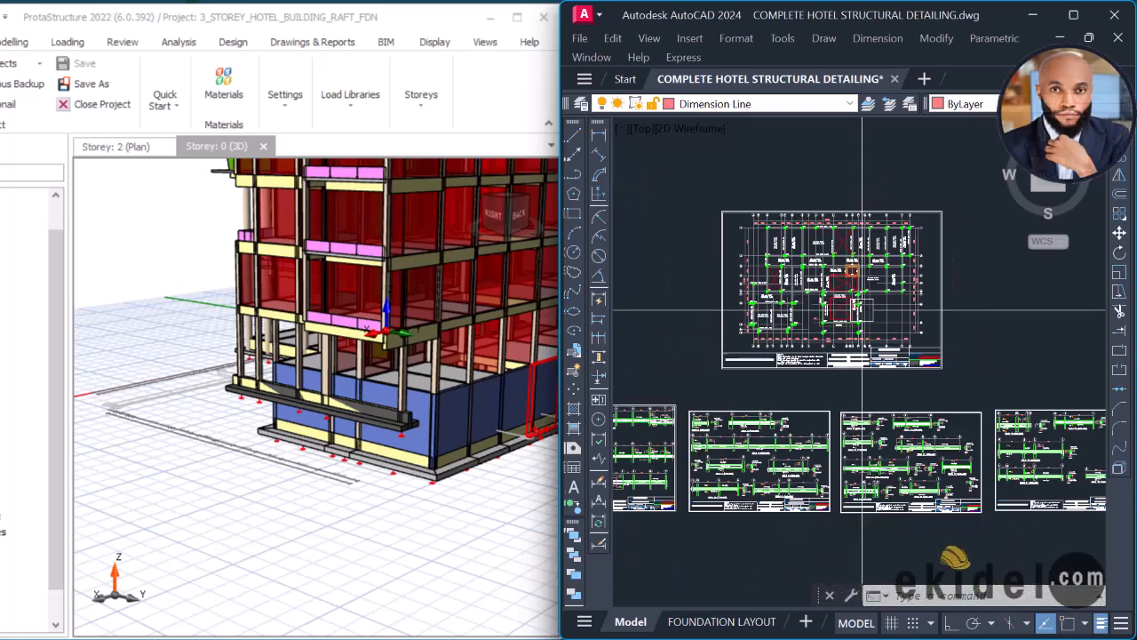
mouse_move(842, 376)
middle_down()
mouse_move(853, 316)
mouse_move(833, 288)
mouse_move(872, 332)
middle_up()
scroll(852, 315, down, 2)
scroll(863, 370, down, 2)
scroll(819, 546, up, 4)
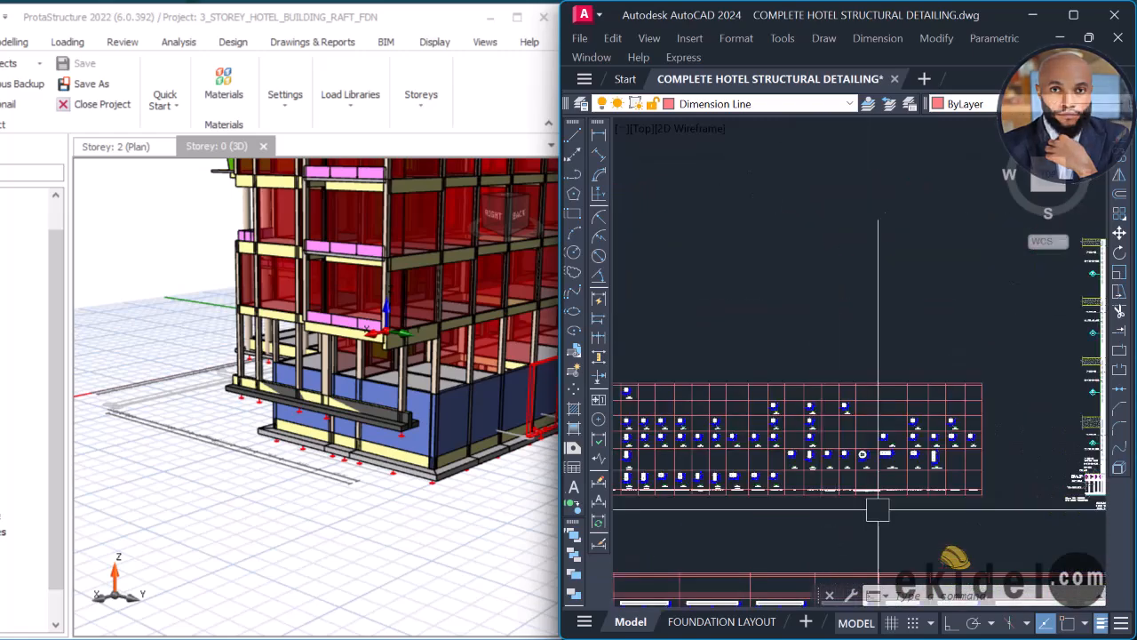
Step: Examine the circular column section and its neighbouring square section in the AutoCAD column schedule
scroll(922, 462, up, 4)
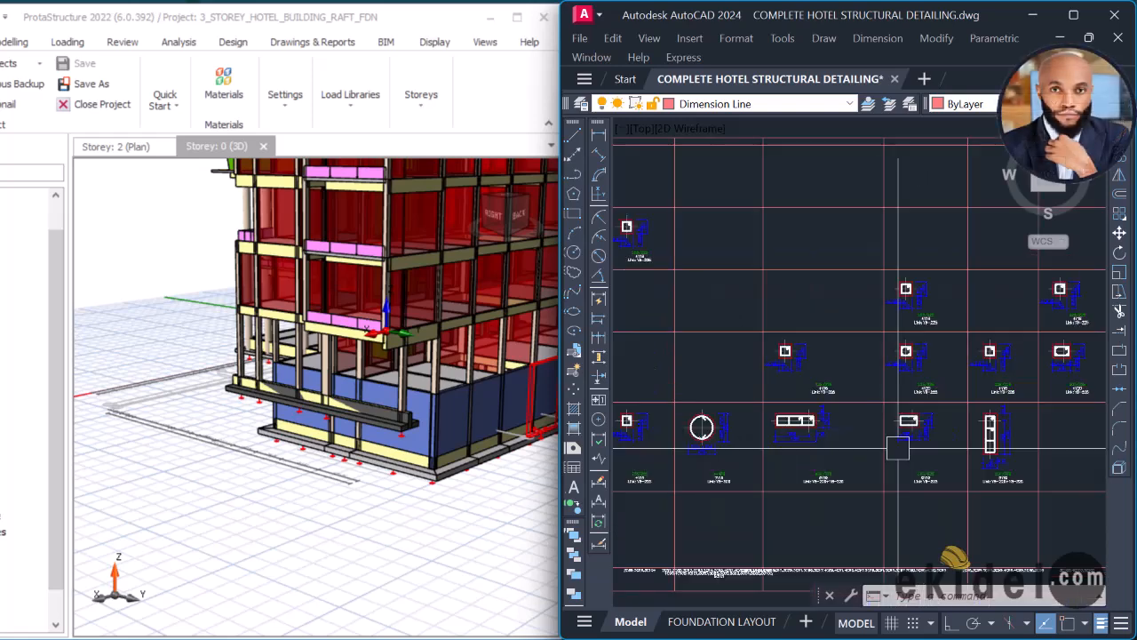
scroll(799, 424, down, 4)
middle_drag(799, 423, 903, 407)
scroll(988, 408, up, 6)
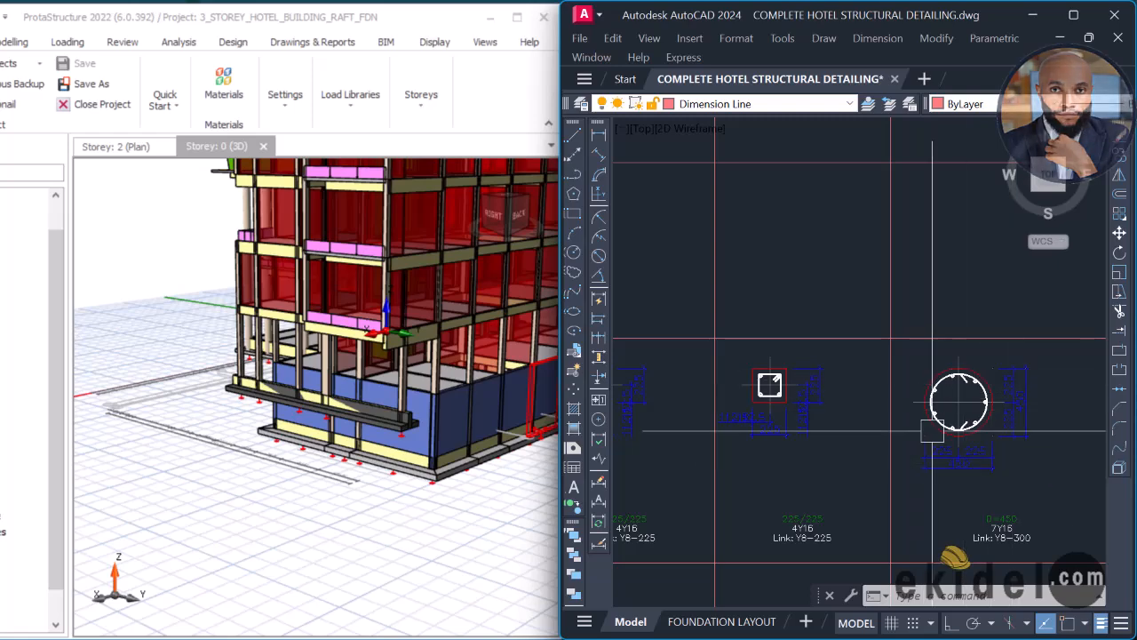
scroll(931, 400, up, 2)
scroll(867, 385, down, 6)
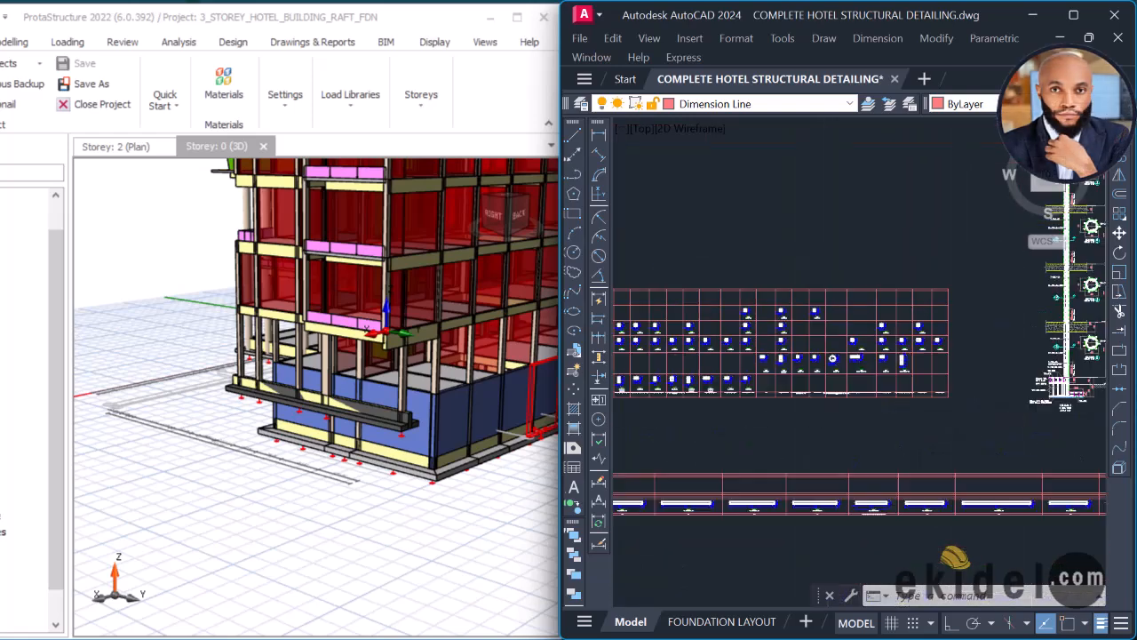
Step: Look across the column schedule's rows of sections and the column marks listed beneath them
mouse_move(890, 390)
middle_down()
mouse_move(828, 408)
mouse_move(832, 418)
middle_up()
scroll(912, 403, up, 6)
scroll(943, 394, down, 6)
scroll(817, 432, up, 2)
scroll(816, 382, up, 5)
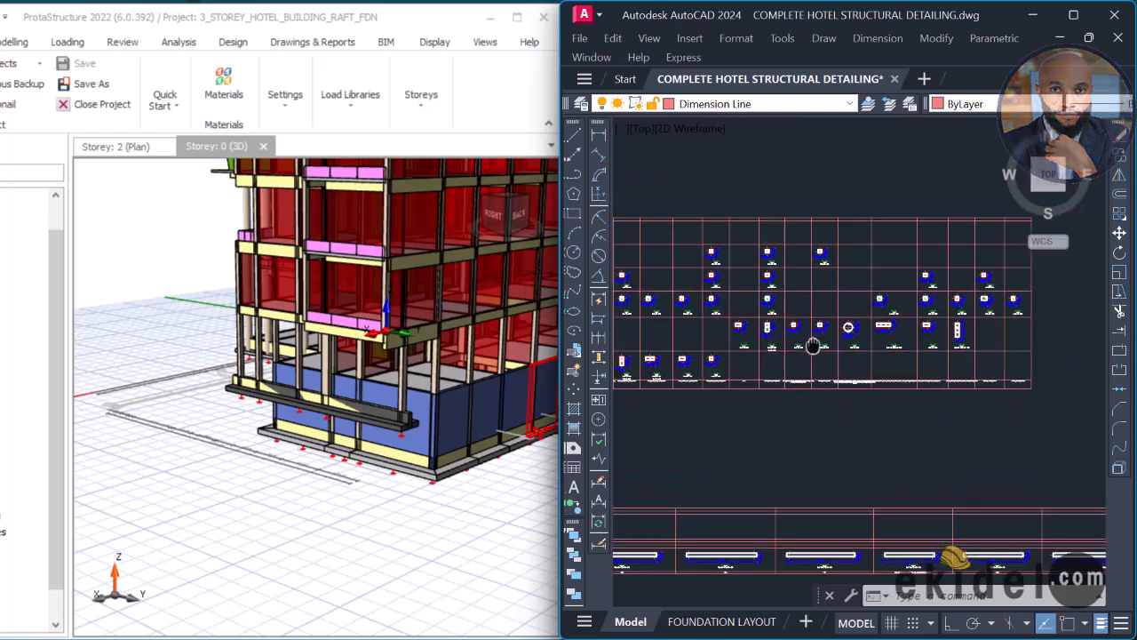
middle_drag(811, 366, 810, 362)
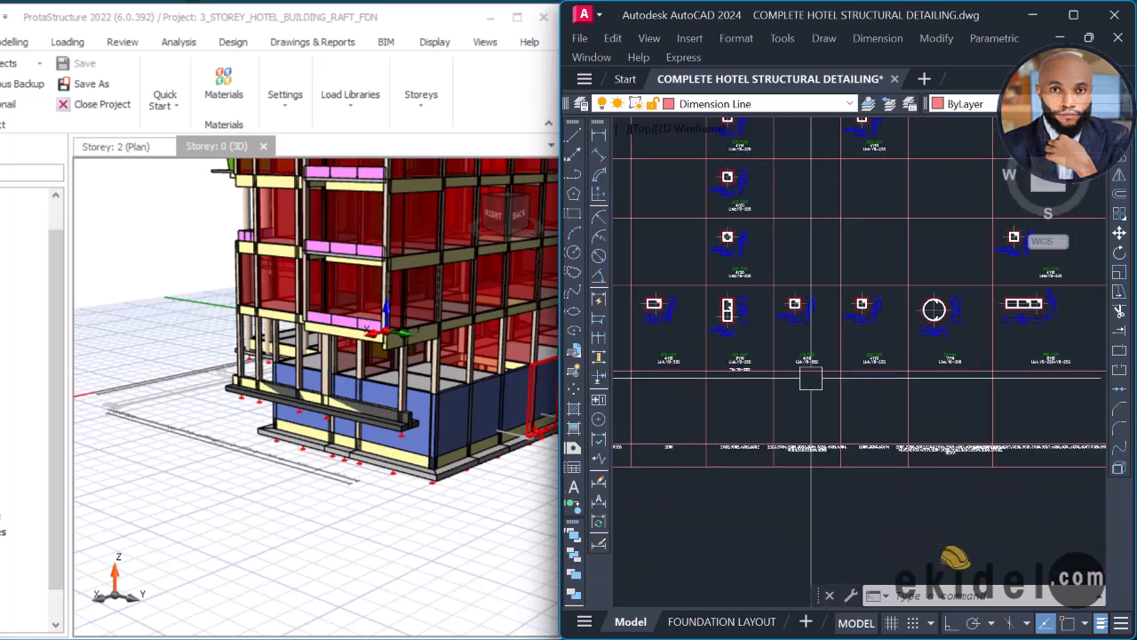
scroll(828, 447, up, 4)
scroll(827, 409, down, 3)
Step: Read the properties of column 2C81 above the outer strip footing in the ProtaStructure 3D model
middle_drag(406, 340, 292, 383)
scroll(274, 406, up, 4)
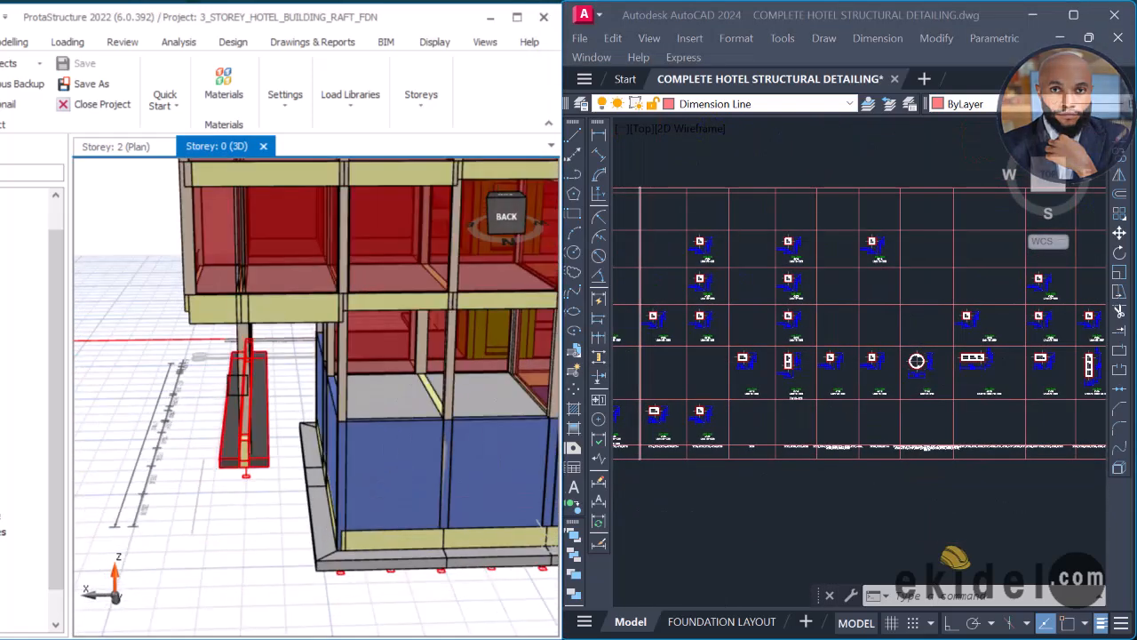
mouse_move(246, 382)
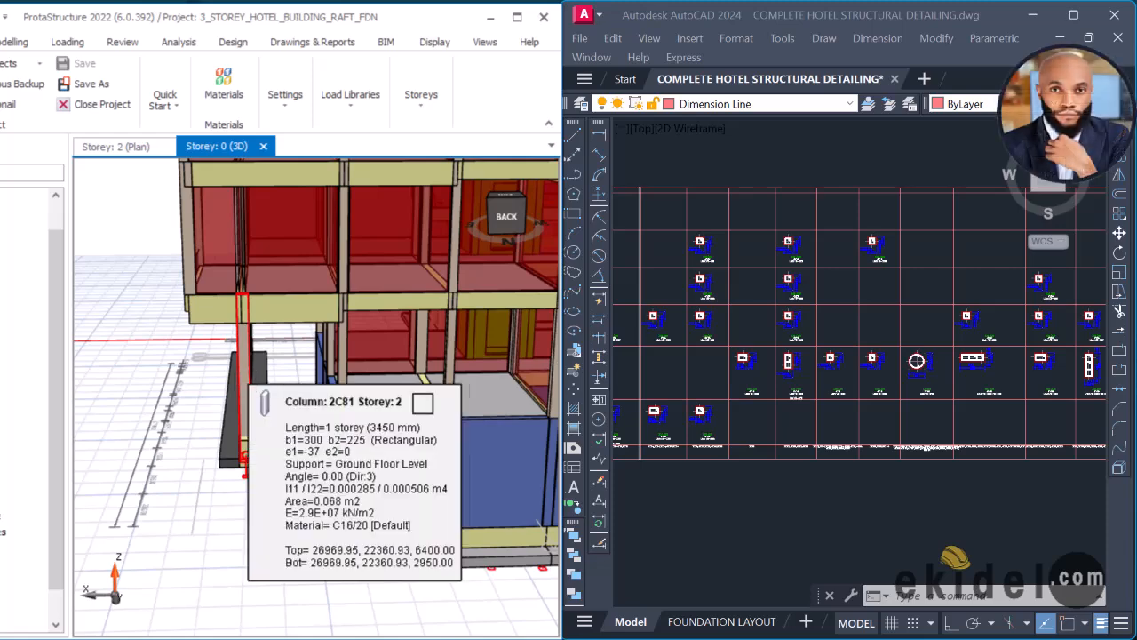
Step: Find the 300/225 section in the AutoCAD column schedule and check column mark 2C81 beneath it
scroll(972, 396, up, 5)
scroll(964, 395, down, 6)
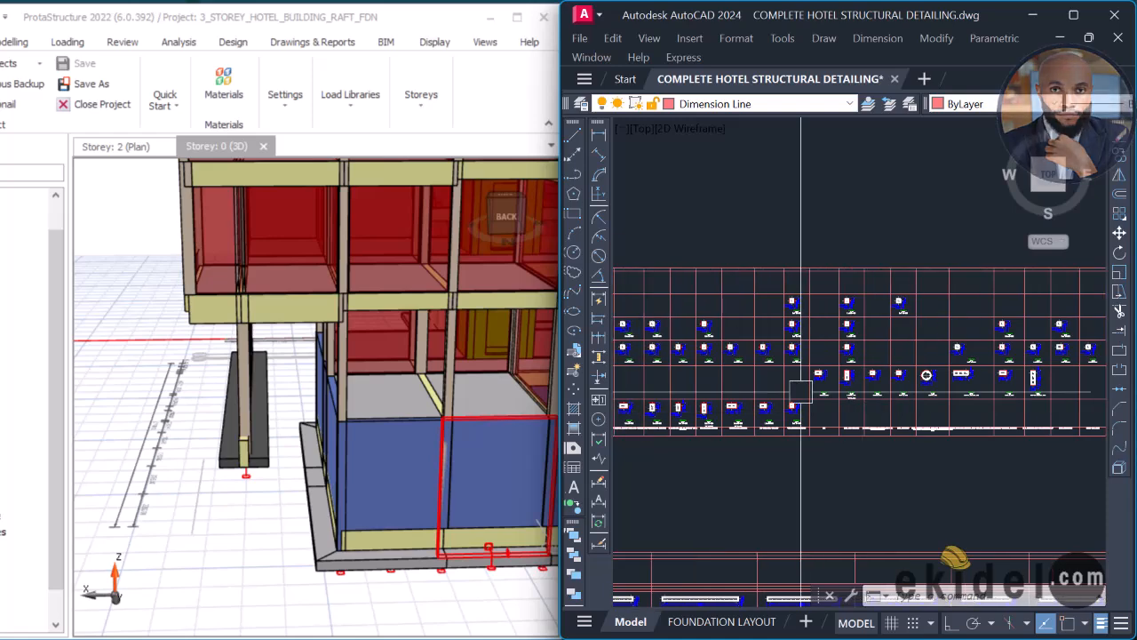
scroll(800, 391, up, 6)
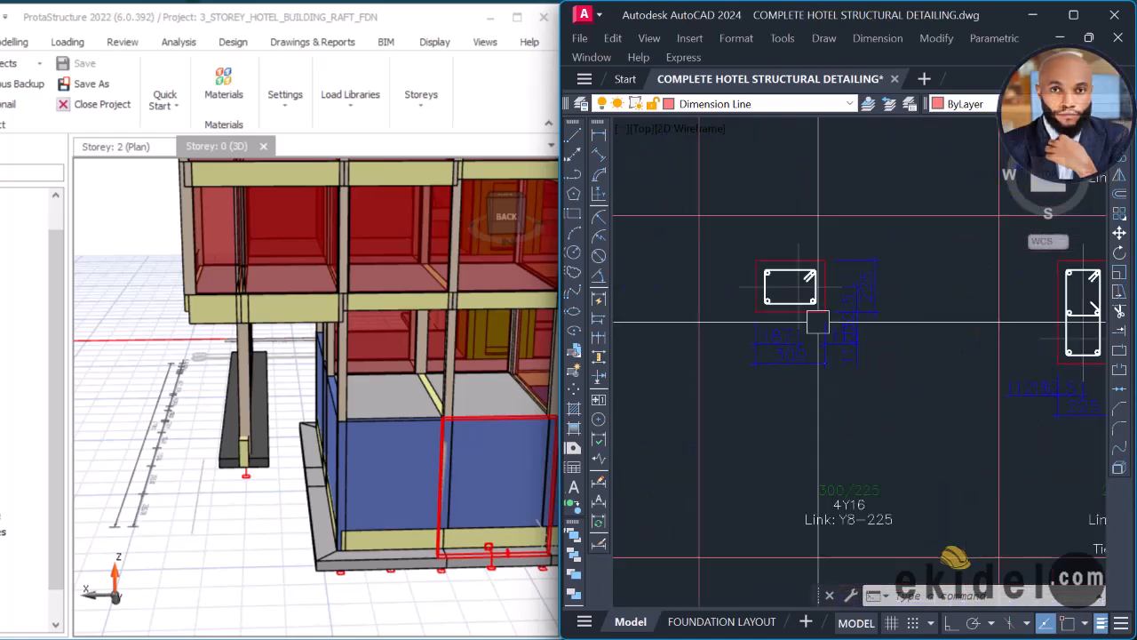
scroll(818, 322, up, 2)
scroll(791, 373, down, 4)
scroll(790, 414, up, 8)
scroll(767, 409, up, 4)
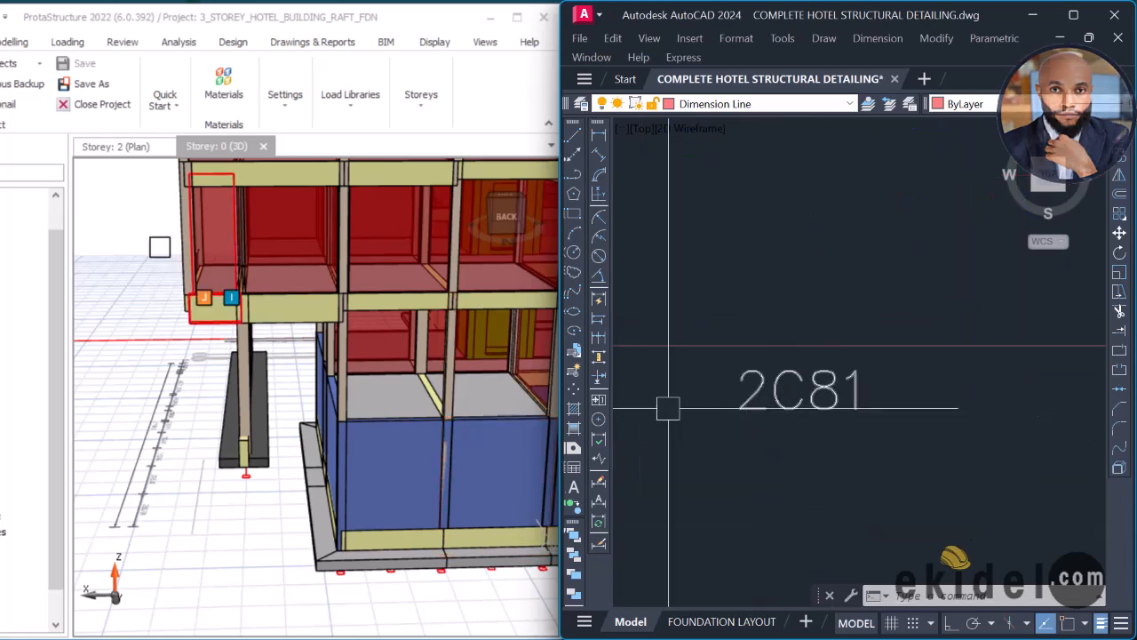
Step: Check column 2C81 on the ProtaStructure storey 2 plan and read its properties in the 3D view
click(130, 150)
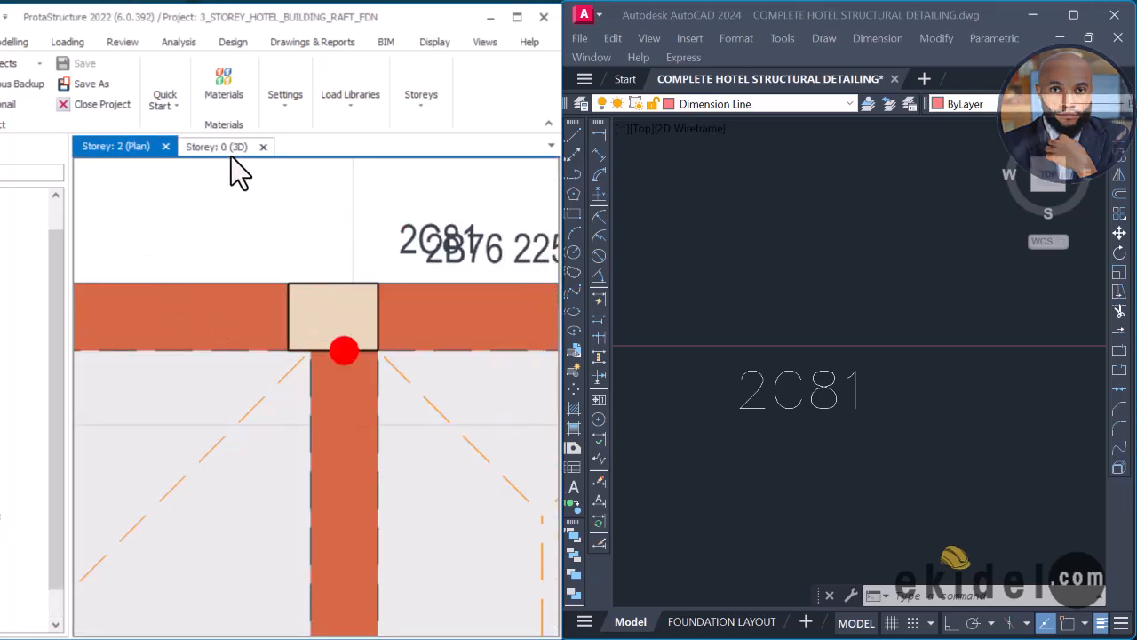
click(216, 147)
drag(266, 399, 373, 337)
mouse_move(353, 370)
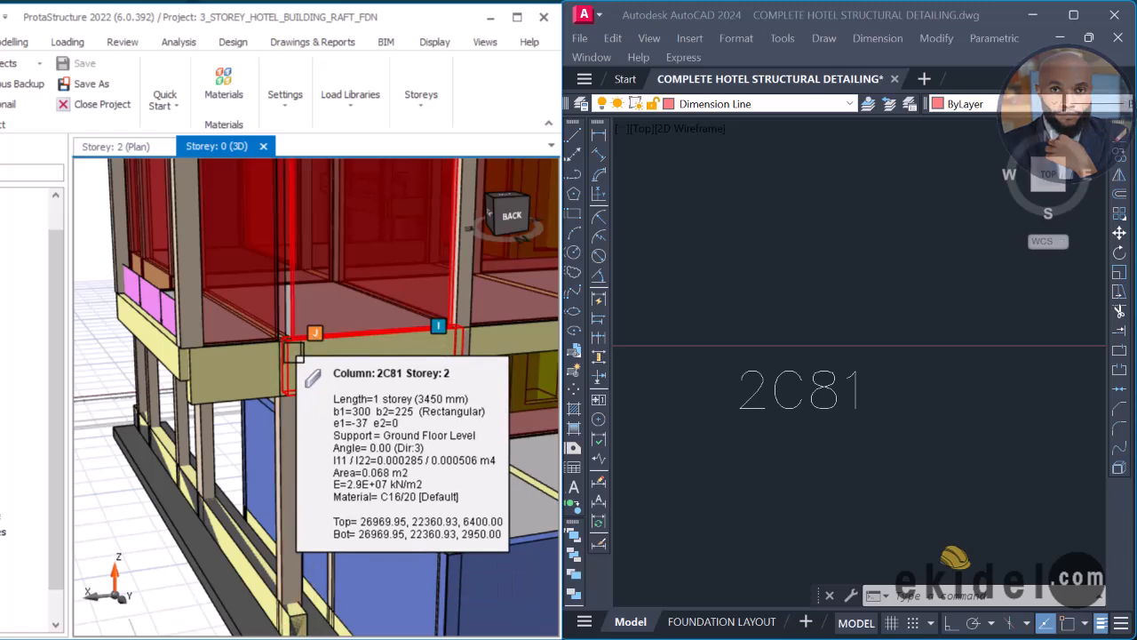
Step: Return to column 2C81's entry in the AutoCAD schedule and examine its section, dimensions and reinforcement label
scroll(804, 329, down, 8)
middle_drag(653, 432, 807, 315)
scroll(808, 315, up, 2)
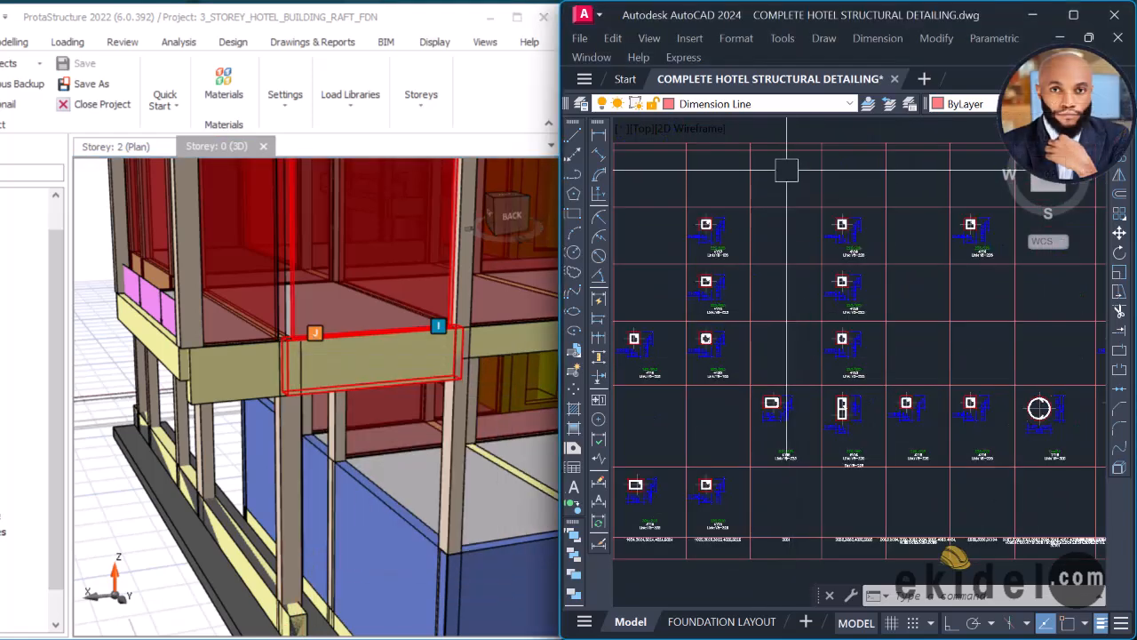
scroll(770, 399, up, 4)
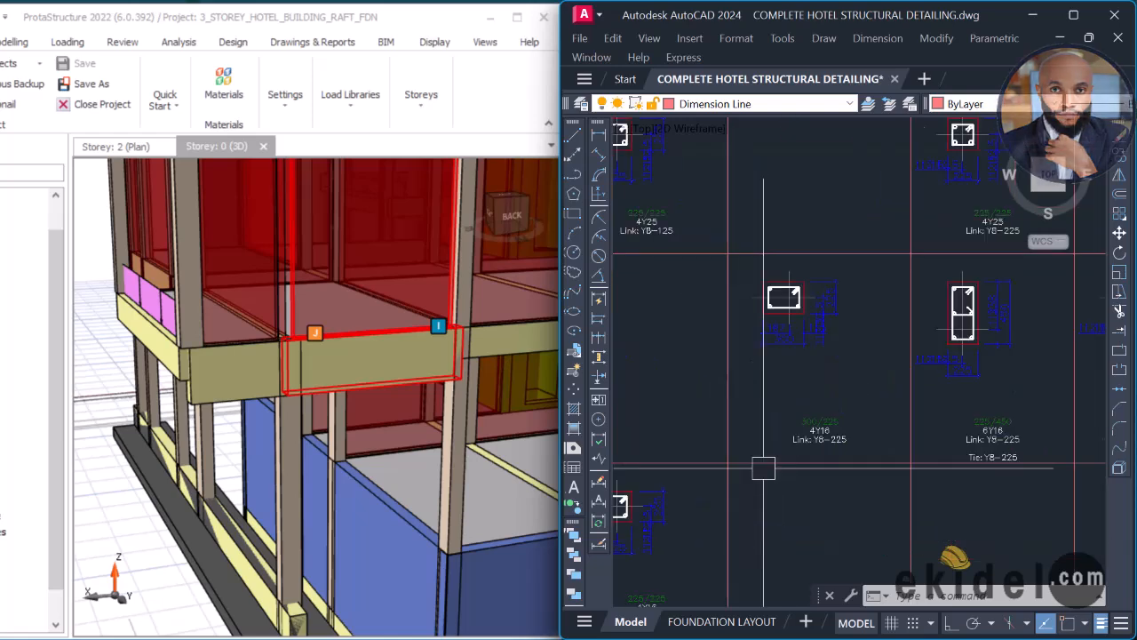
scroll(808, 408, up, 3)
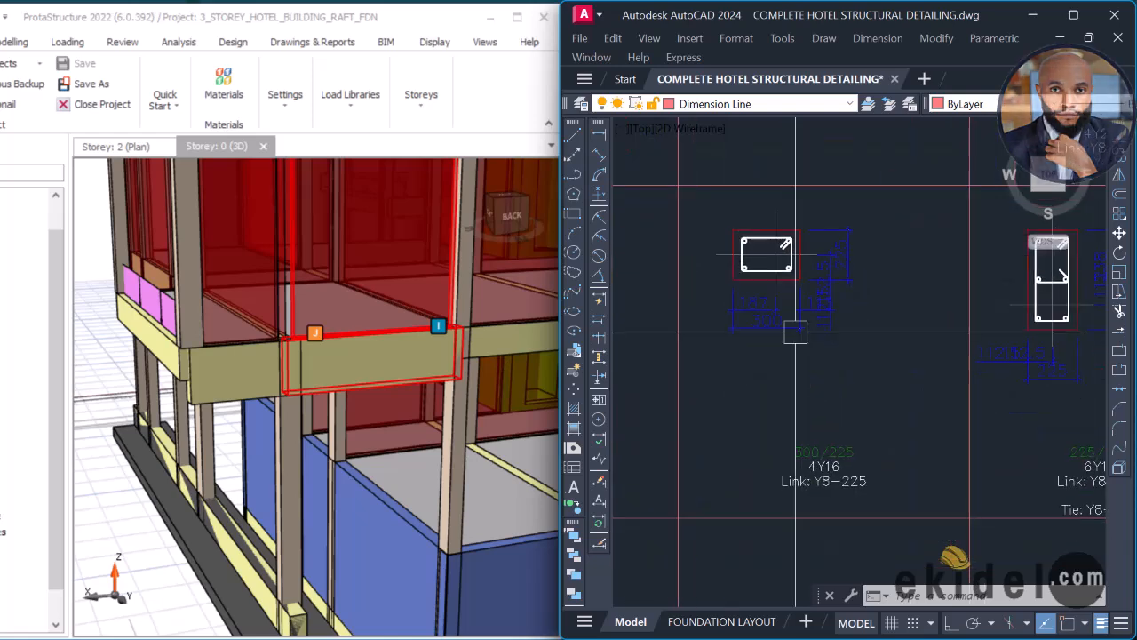
scroll(826, 470, up, 2)
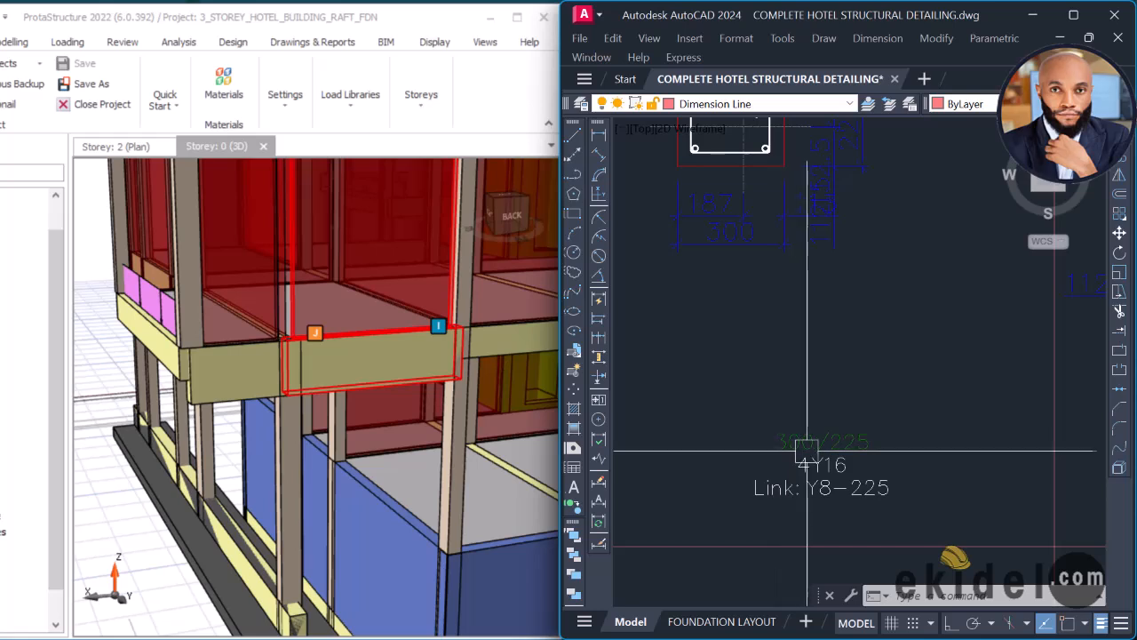
scroll(813, 408, up, 3)
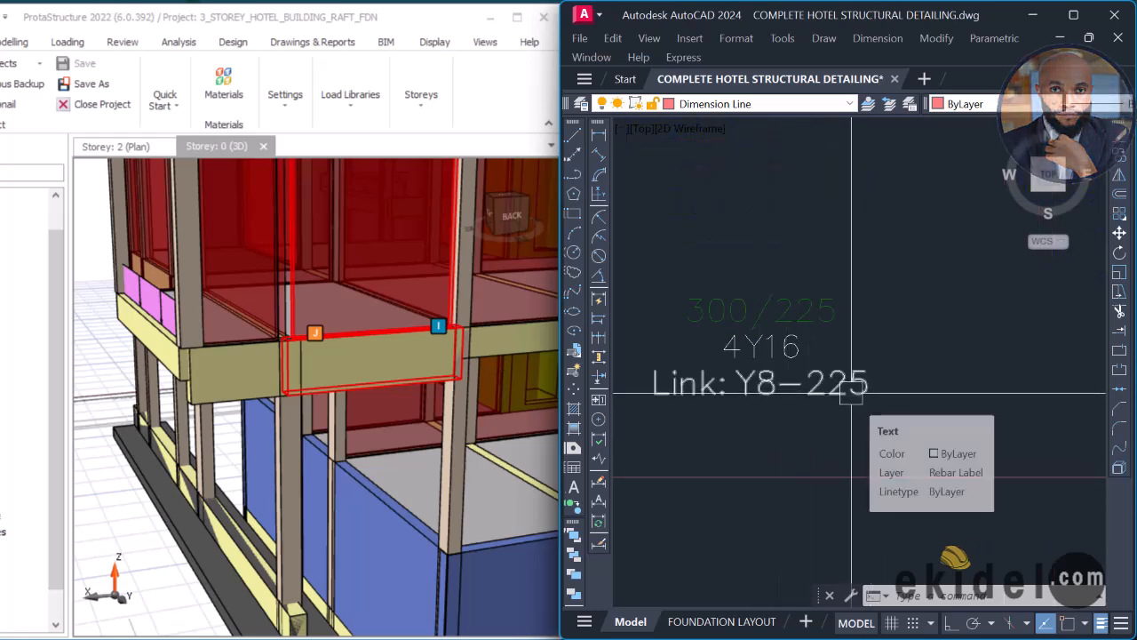
scroll(781, 388, up, 2)
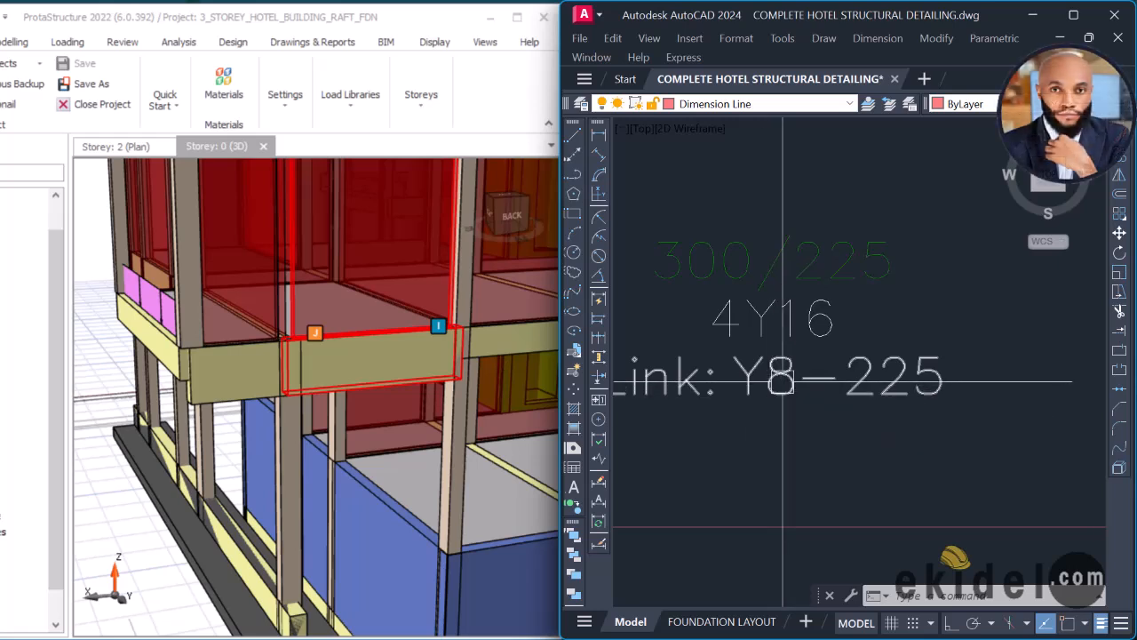
scroll(778, 384, up, 2)
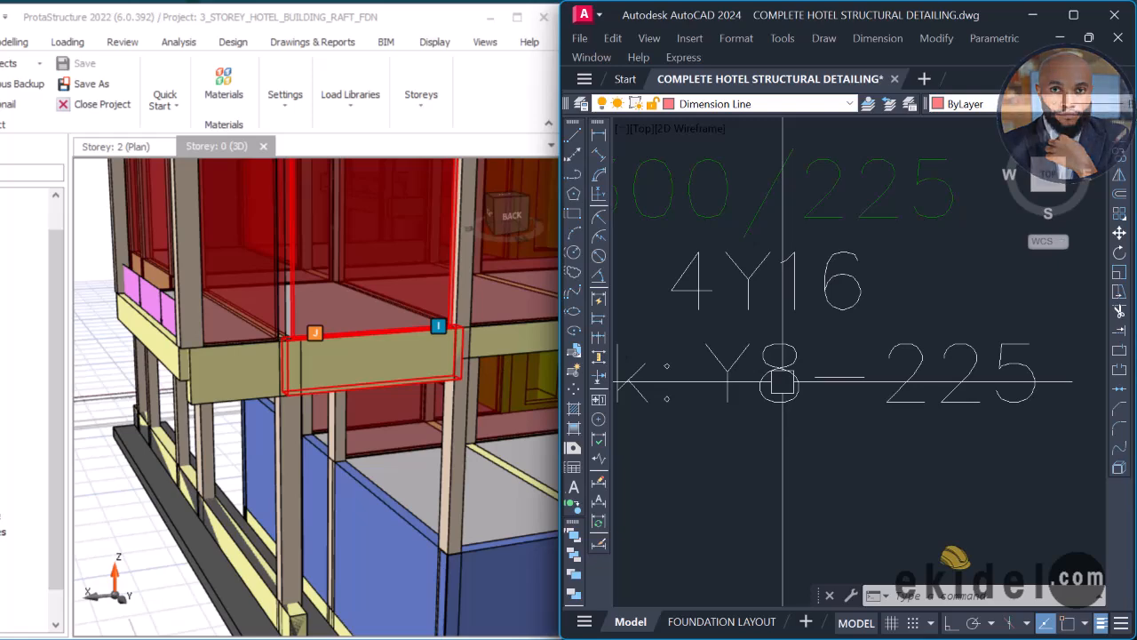
Step: View the whole hotel in the 3D model and examine the side with the outer column row and strip footing
scroll(524, 508, down, 5)
middle_drag(328, 398, 287, 491)
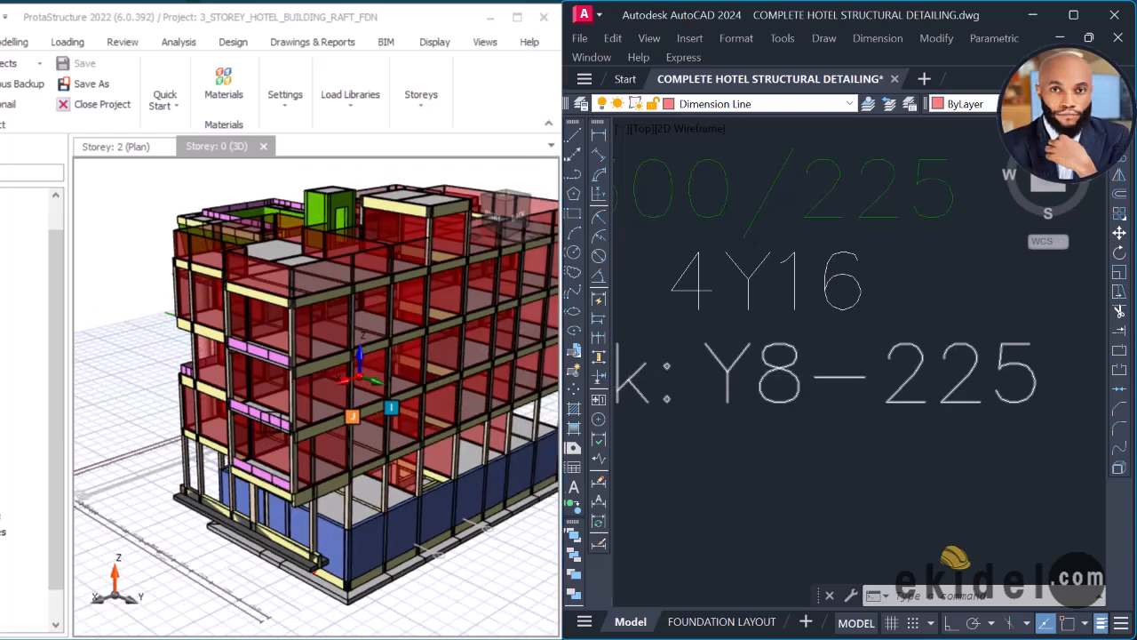
middle_drag(248, 415, 322, 421)
click(787, 386)
middle_drag(760, 398, 791, 389)
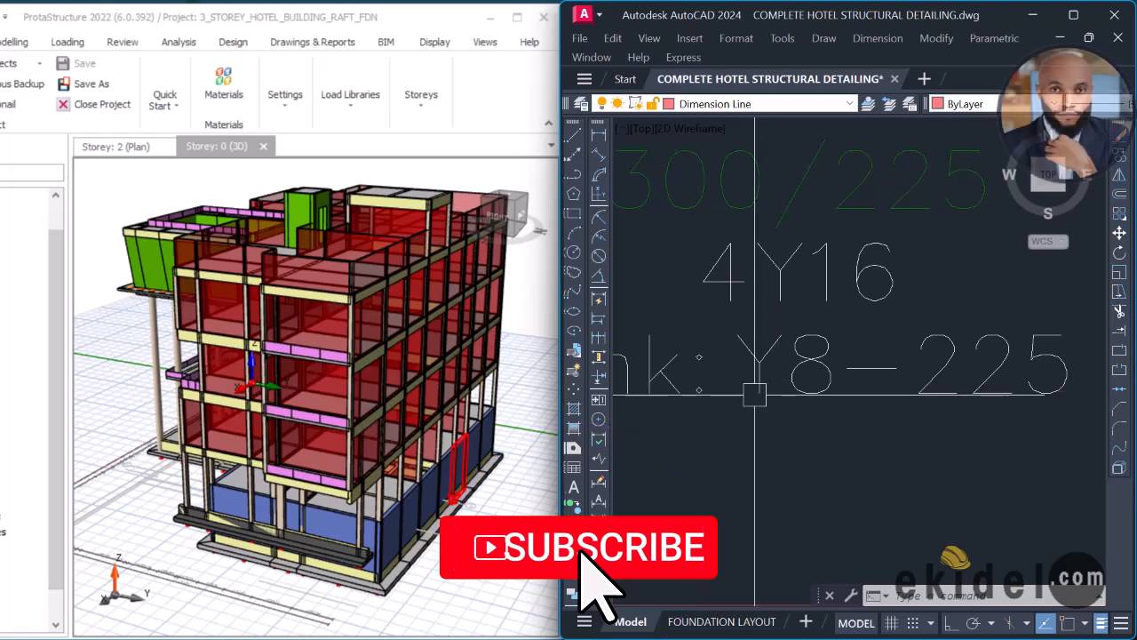
middle_drag(328, 423, 444, 427)
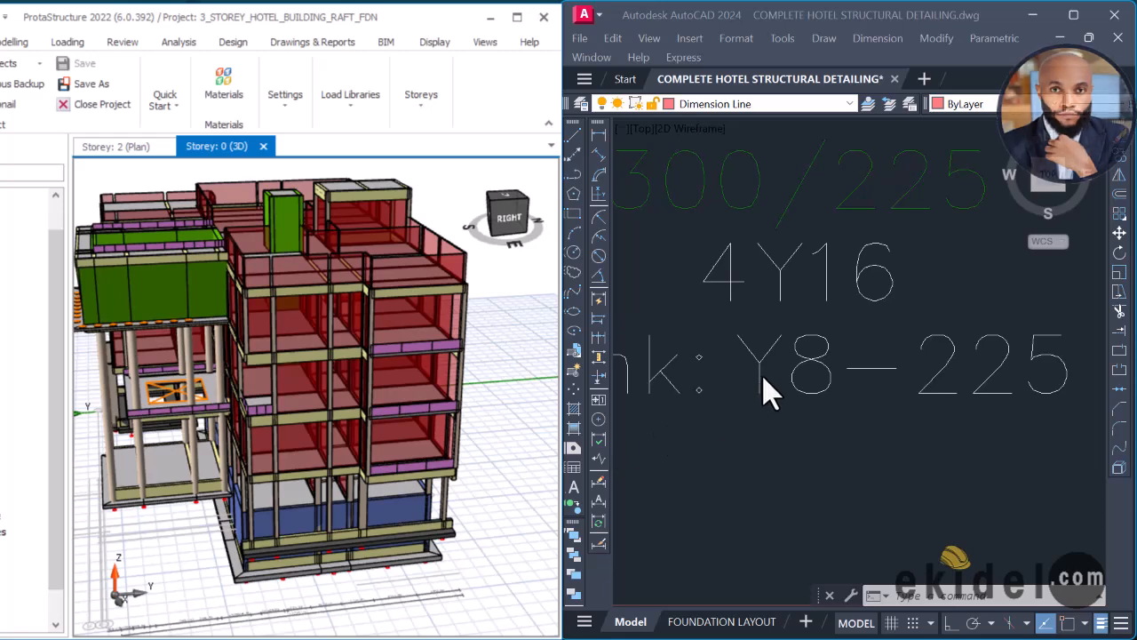
click(860, 342)
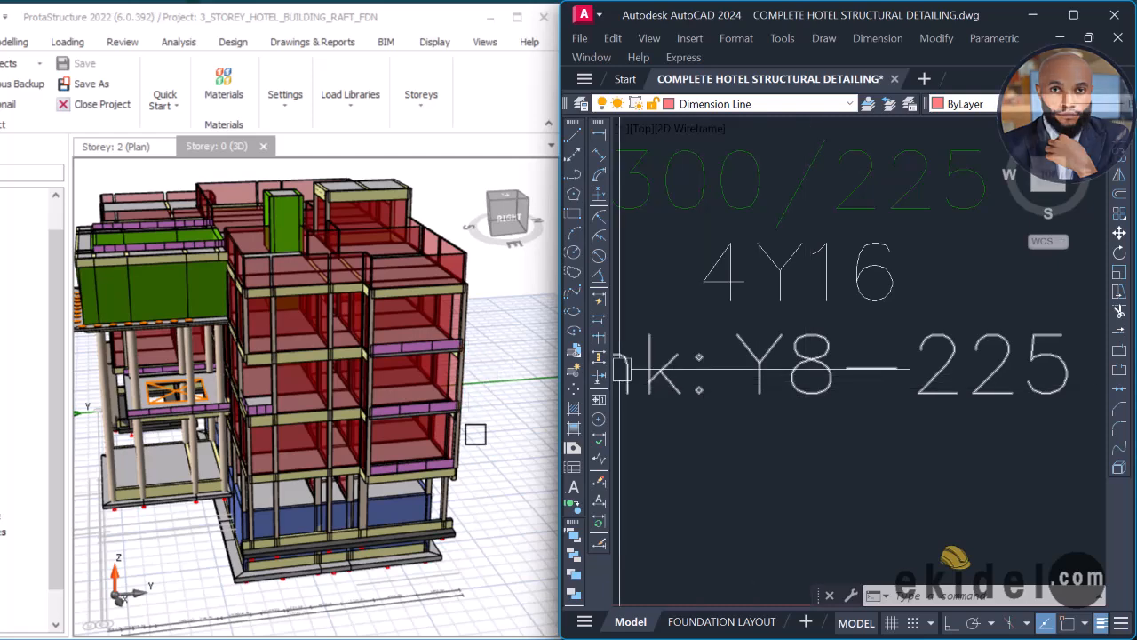
scroll(476, 454, up, 2)
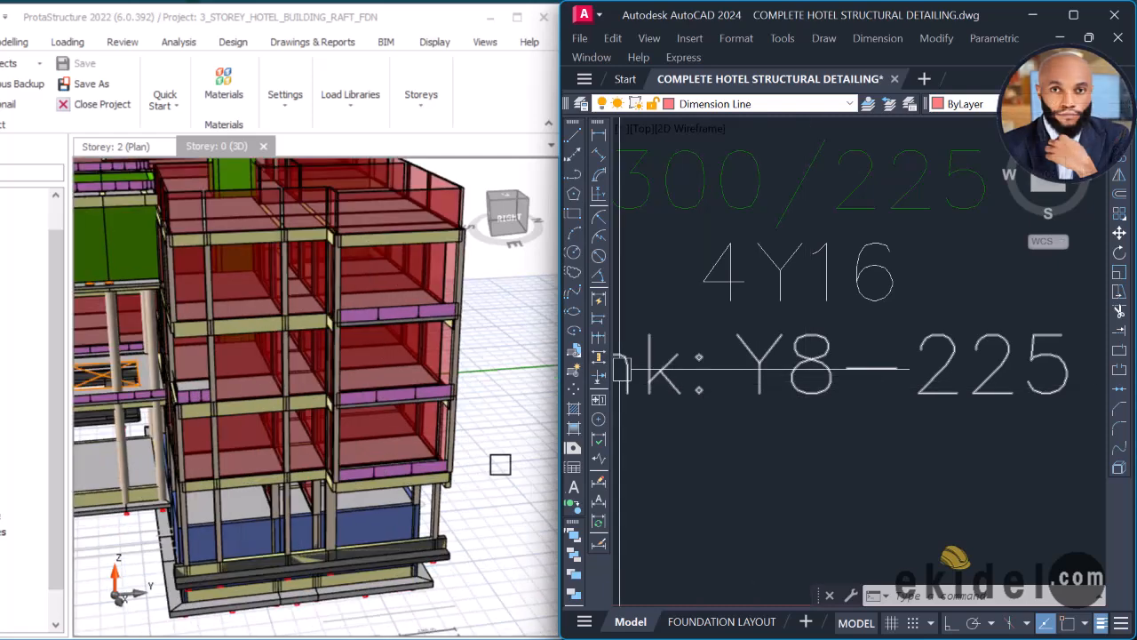
Step: Study the size, main bar and link notes for column 2C81 in the AutoCAD column schedule
scroll(773, 377, down, 3)
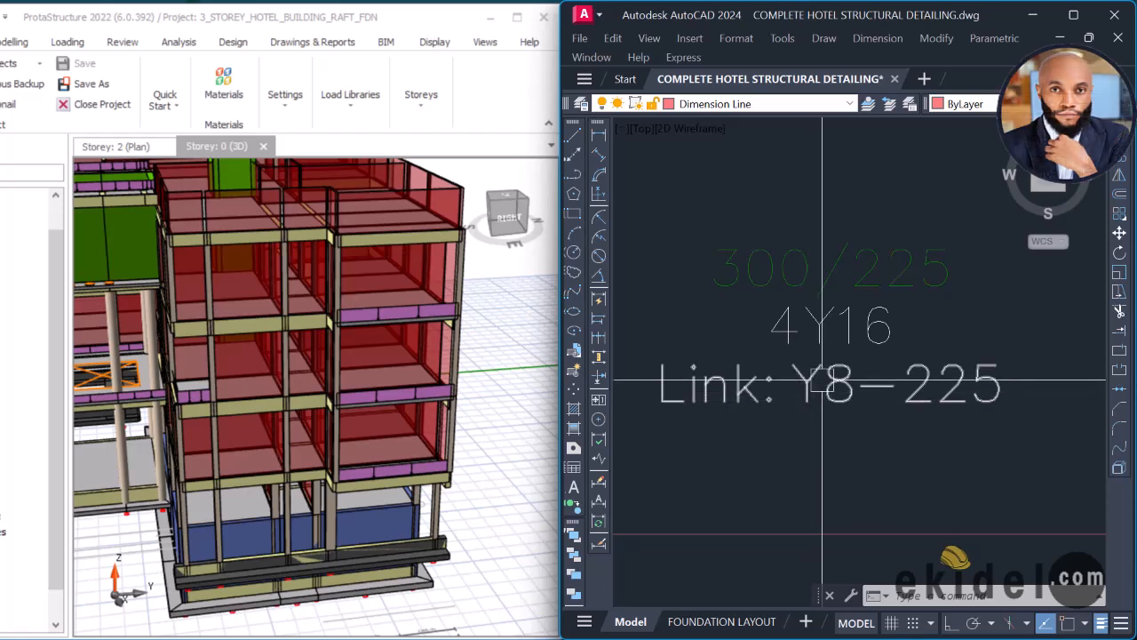
scroll(808, 387, up, 2)
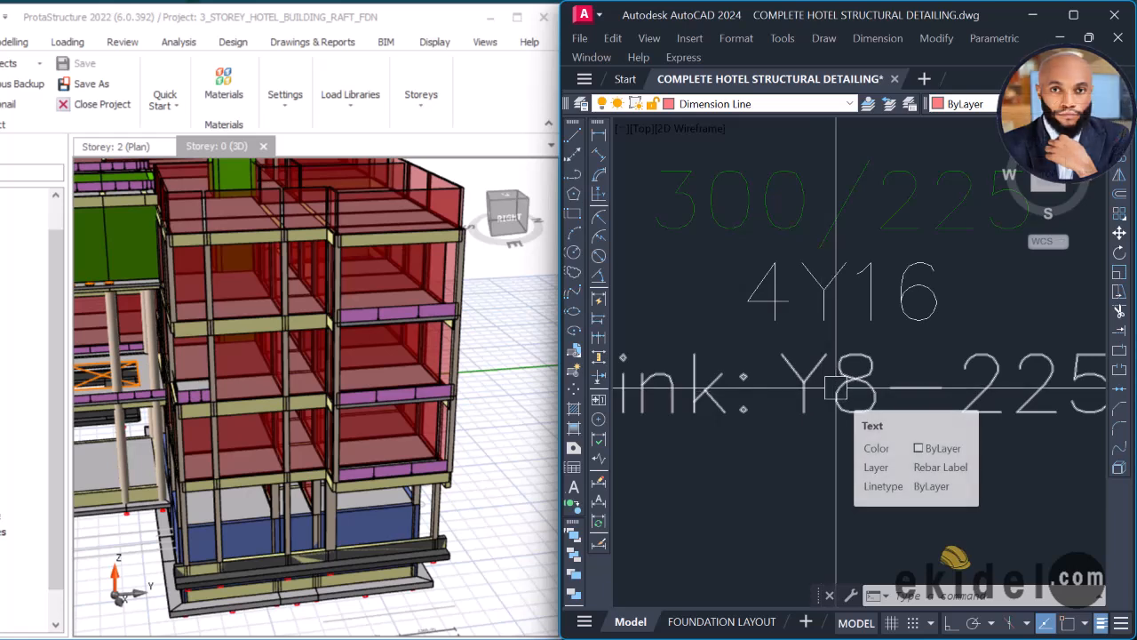
scroll(844, 382, down, 1)
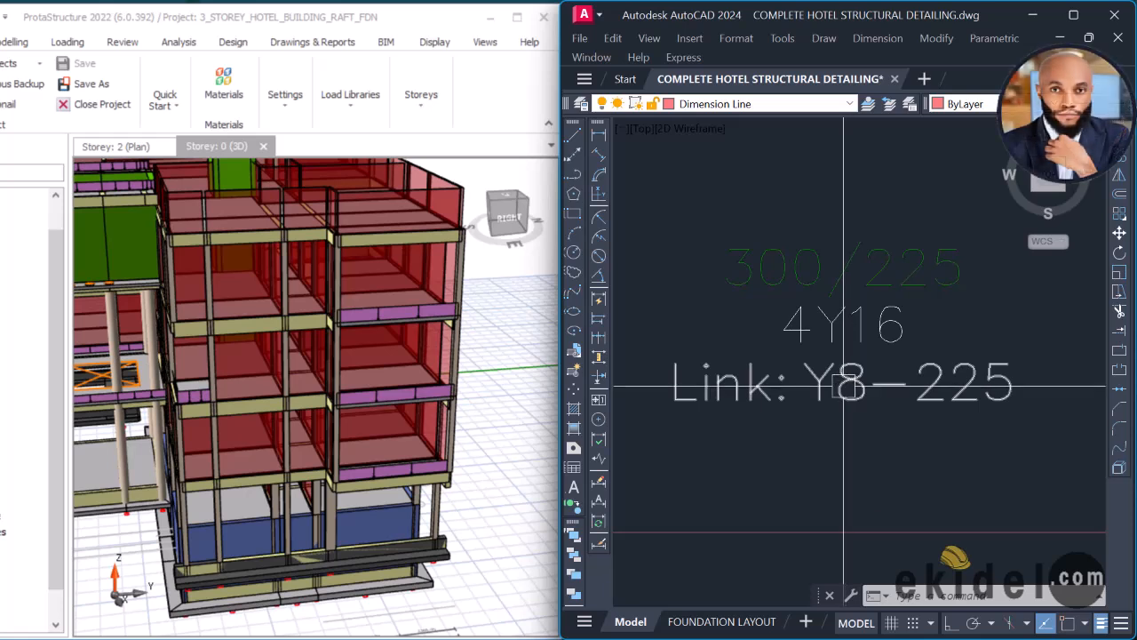
scroll(844, 386, up, 2)
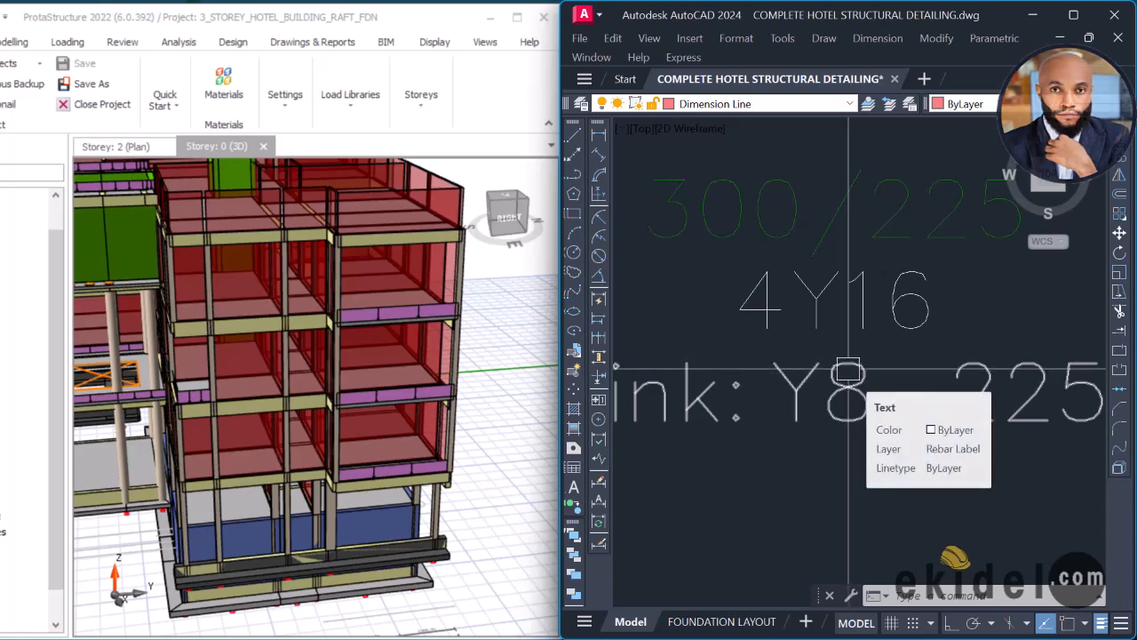
scroll(848, 364, down, 2)
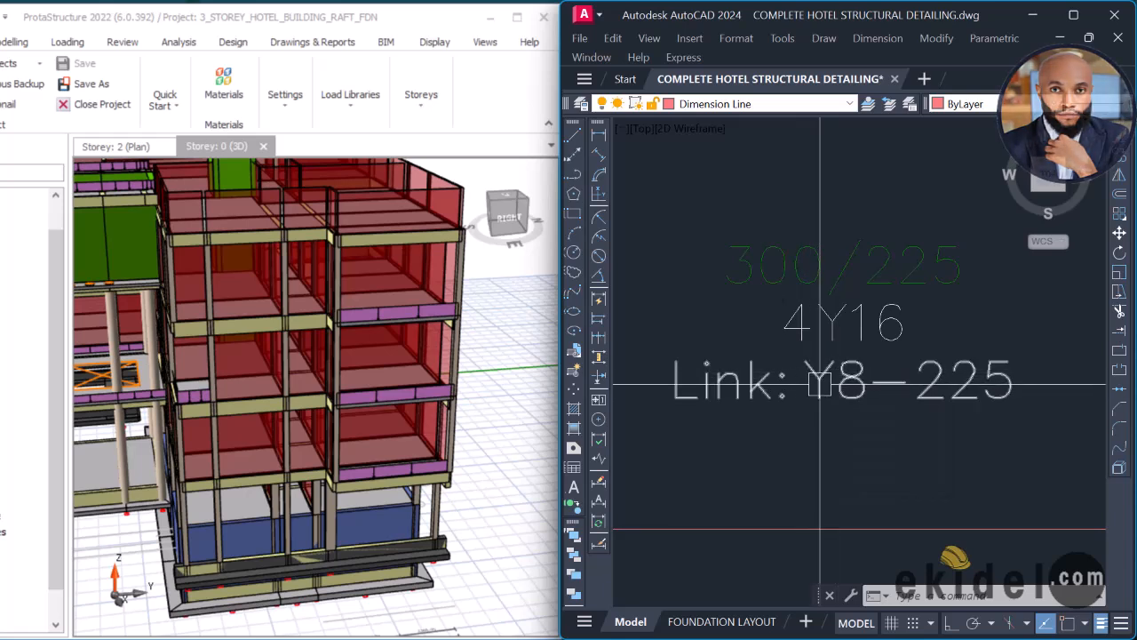
scroll(854, 373, down, 2)
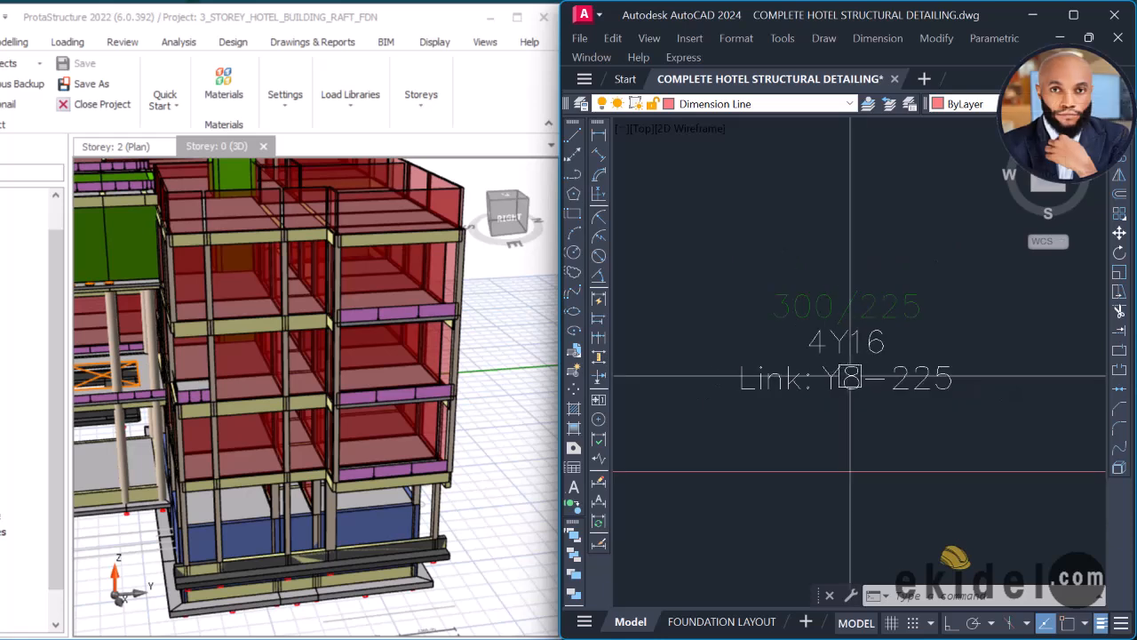
scroll(853, 395, up, 3)
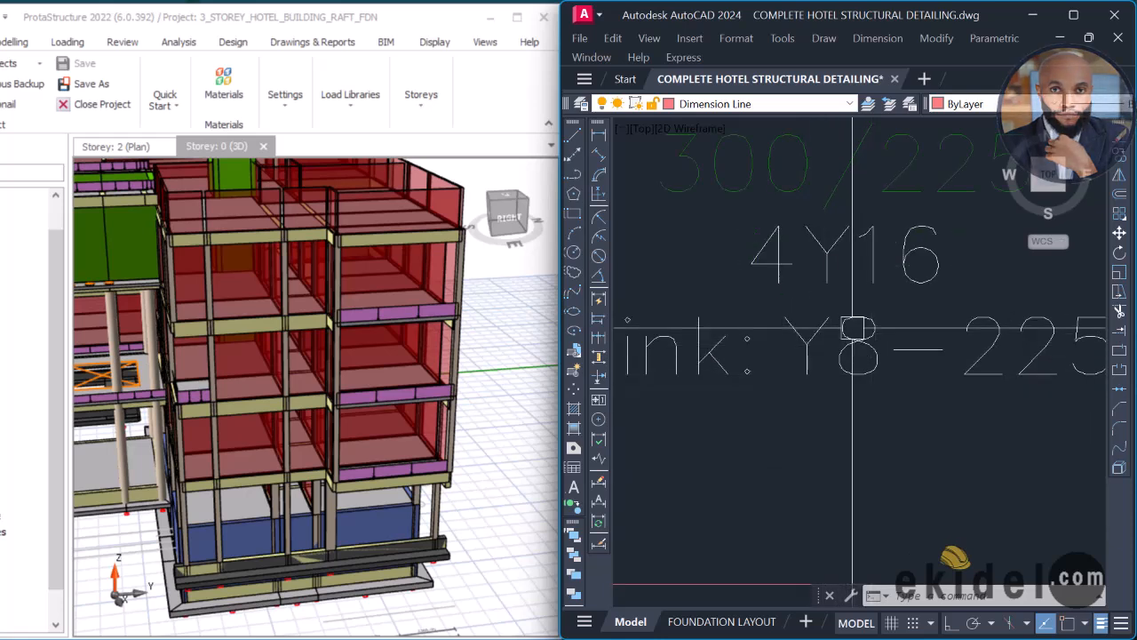
scroll(826, 391, down, 3)
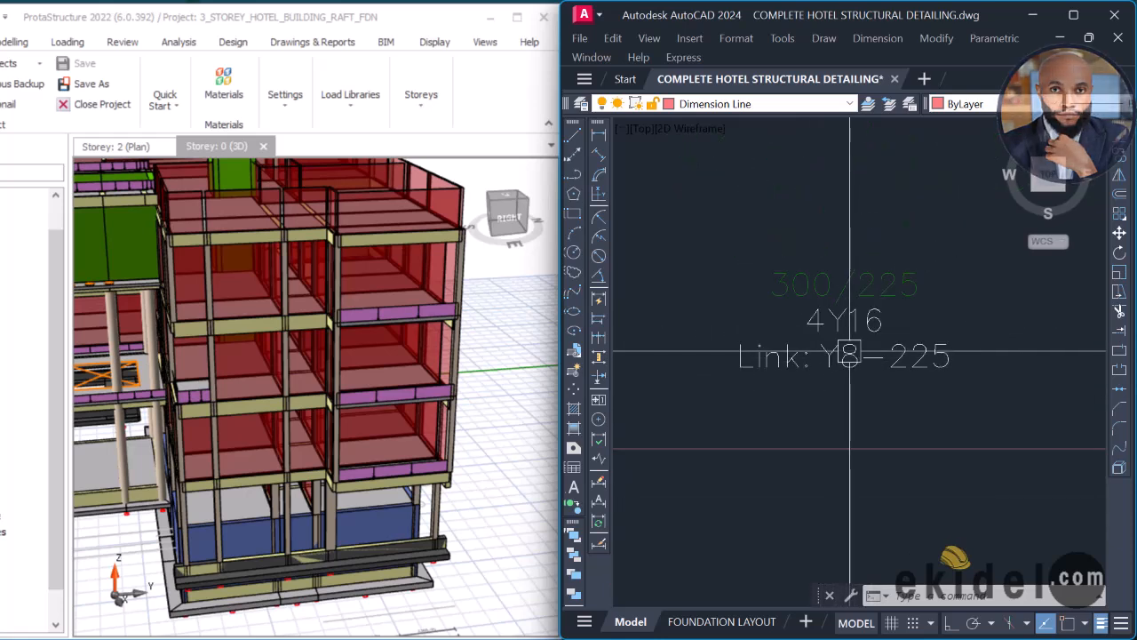
Step: Copy column 2C81's section with its bars, link, centrelines and overall width and height dimensions into the empty space beside the Column 7 detail
scroll(808, 371, down, 4)
scroll(808, 302, up, 2)
scroll(746, 259, up, 2)
click(745, 254)
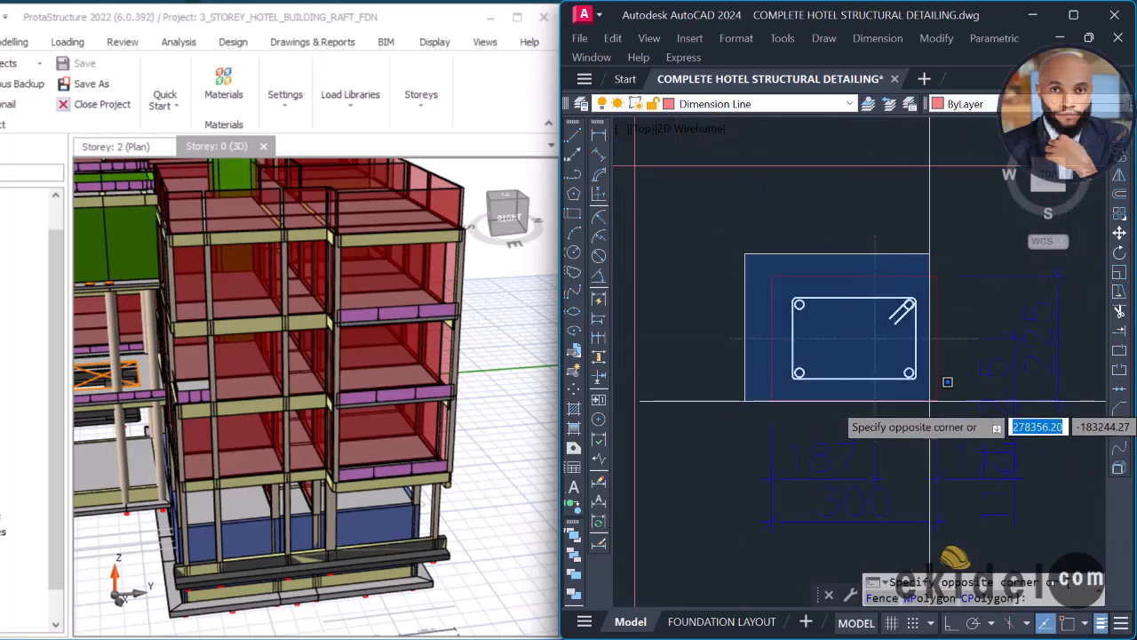
click(952, 416)
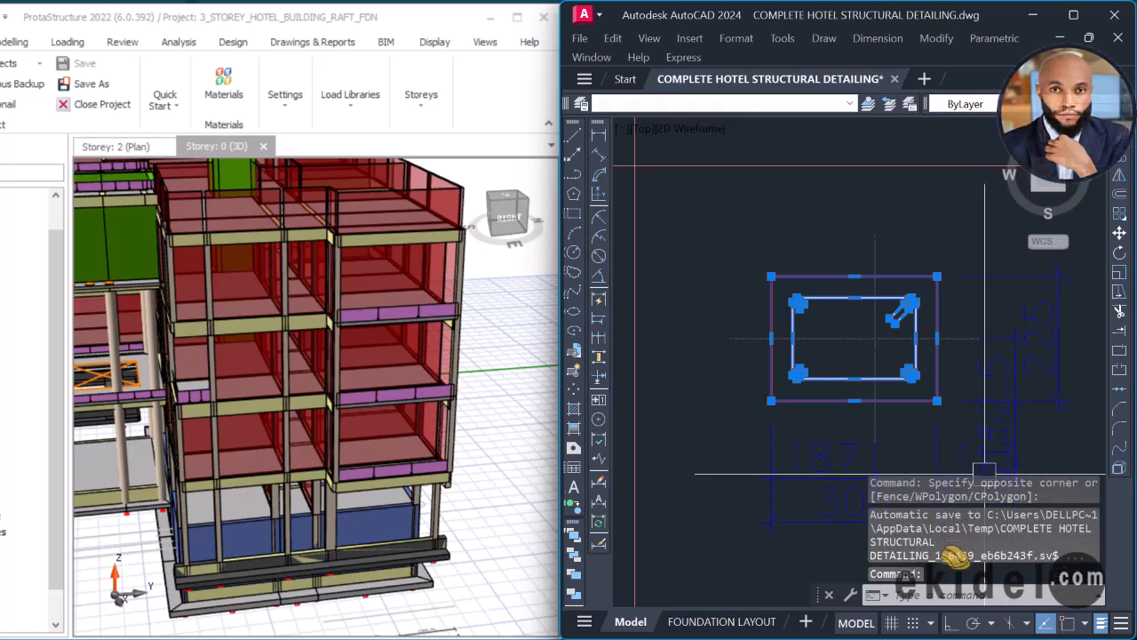
click(844, 512)
scroll(746, 345, down, 2)
scroll(939, 298, up, 2)
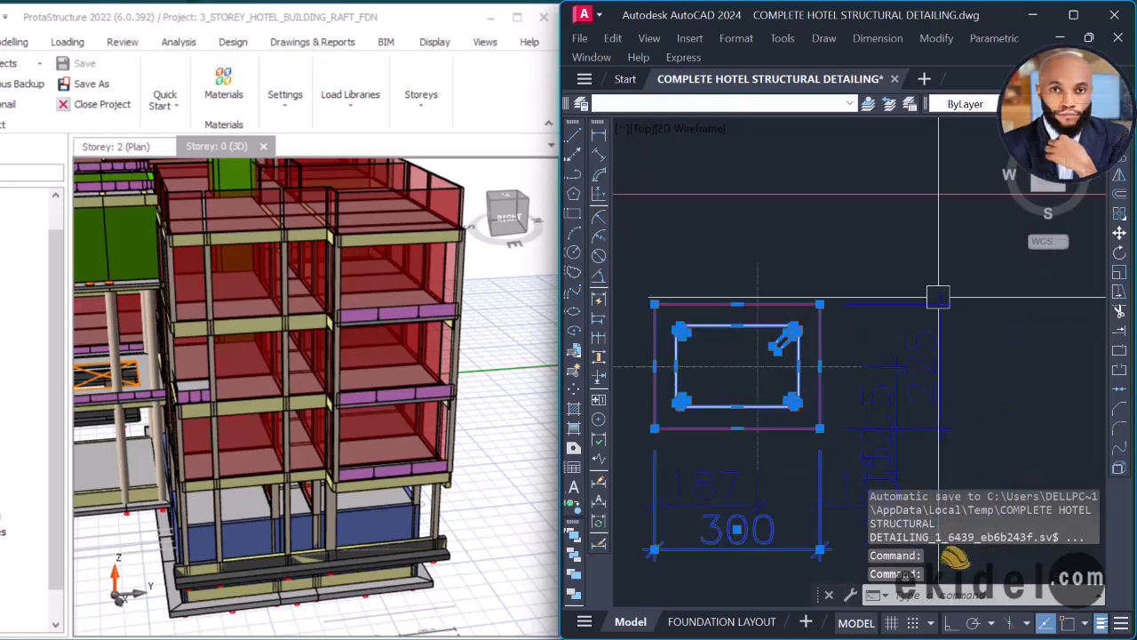
click(905, 299)
click(757, 278)
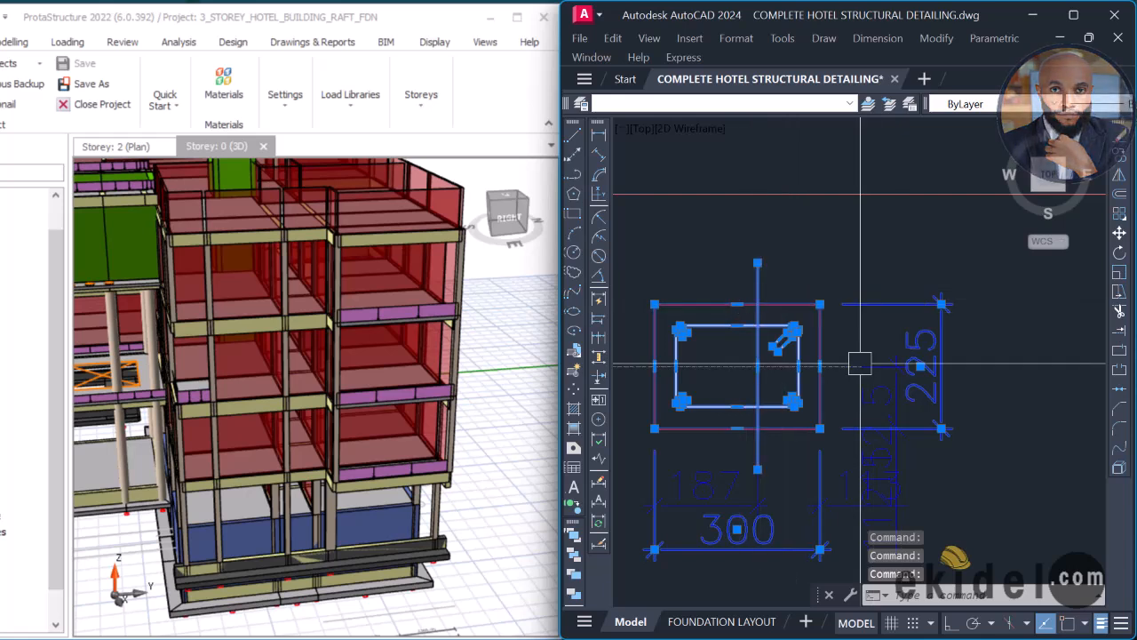
scroll(897, 354, down, 2)
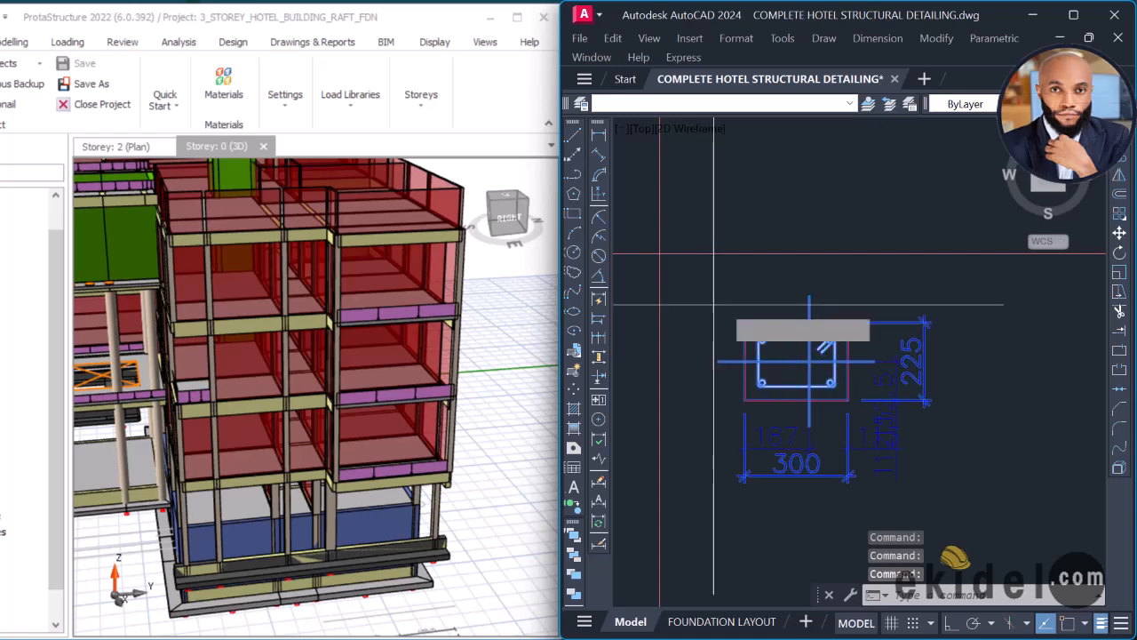
text(co)
key(Return)
click(660, 254)
scroll(660, 247, down, 10)
scroll(655, 205, down, 4)
scroll(785, 264, down, 2)
middle_drag(880, 254, 707, 295)
scroll(753, 279, up, 2)
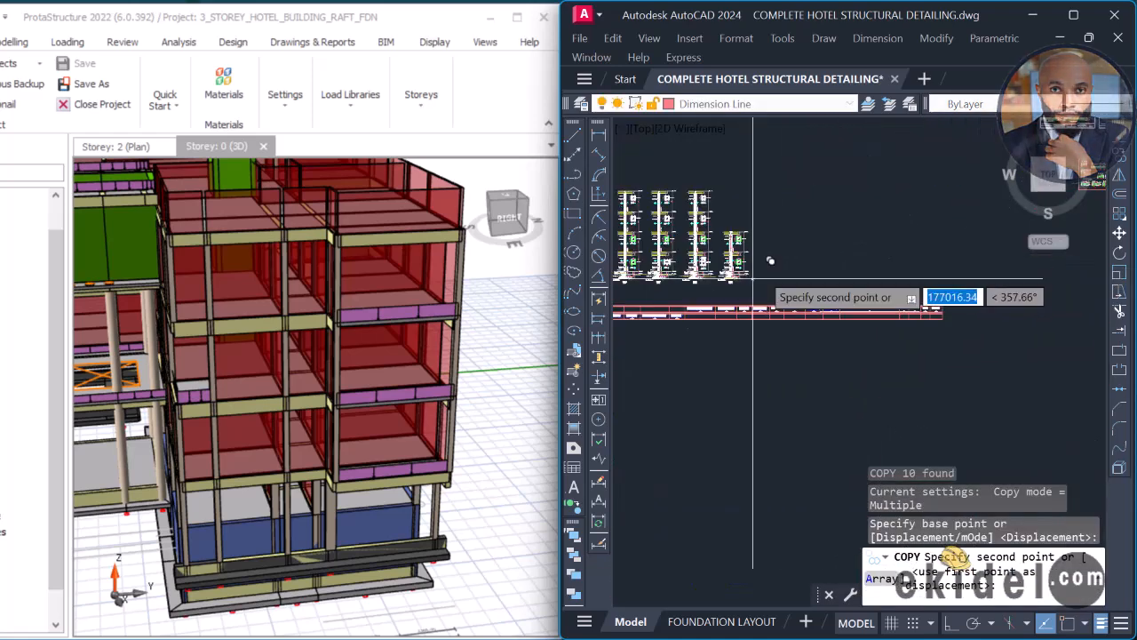
scroll(811, 271, up, 3)
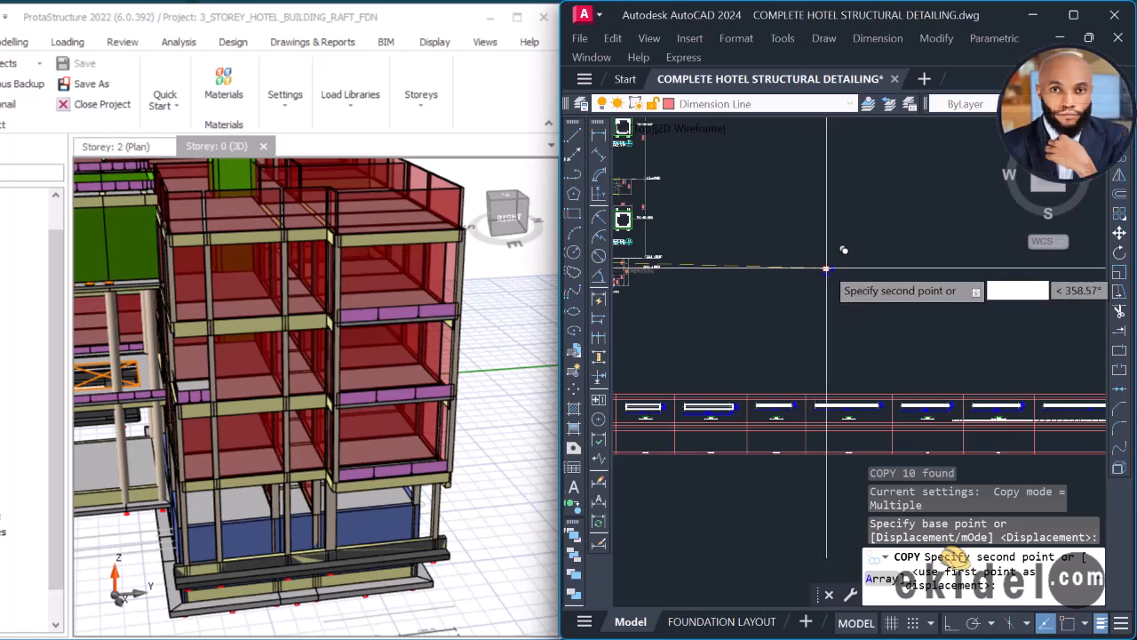
click(826, 266)
key(Escape)
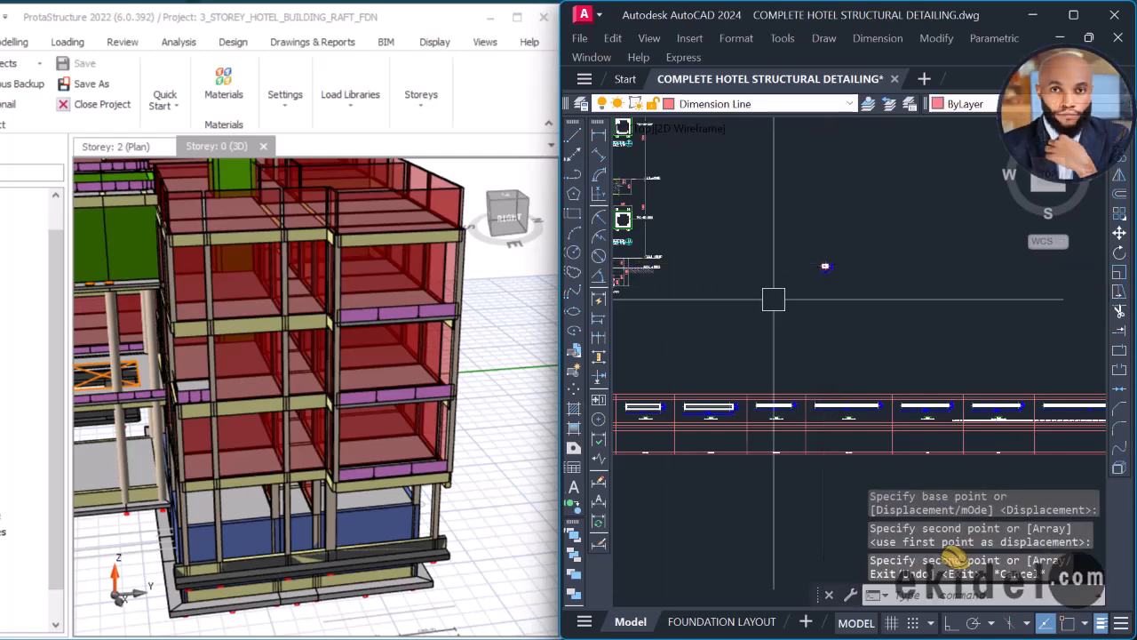
Step: Scale the copied column section with its dimensions by a factor of 4 about its centre
middle_drag(808, 297, 863, 291)
scroll(748, 296, up, 8)
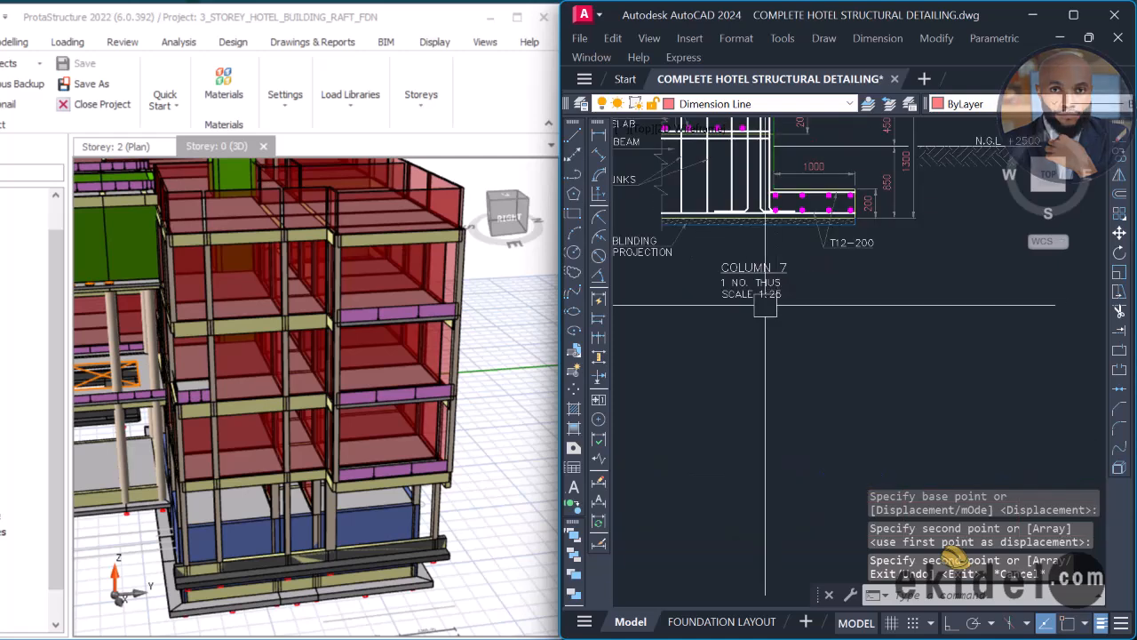
scroll(678, 317, down, 7)
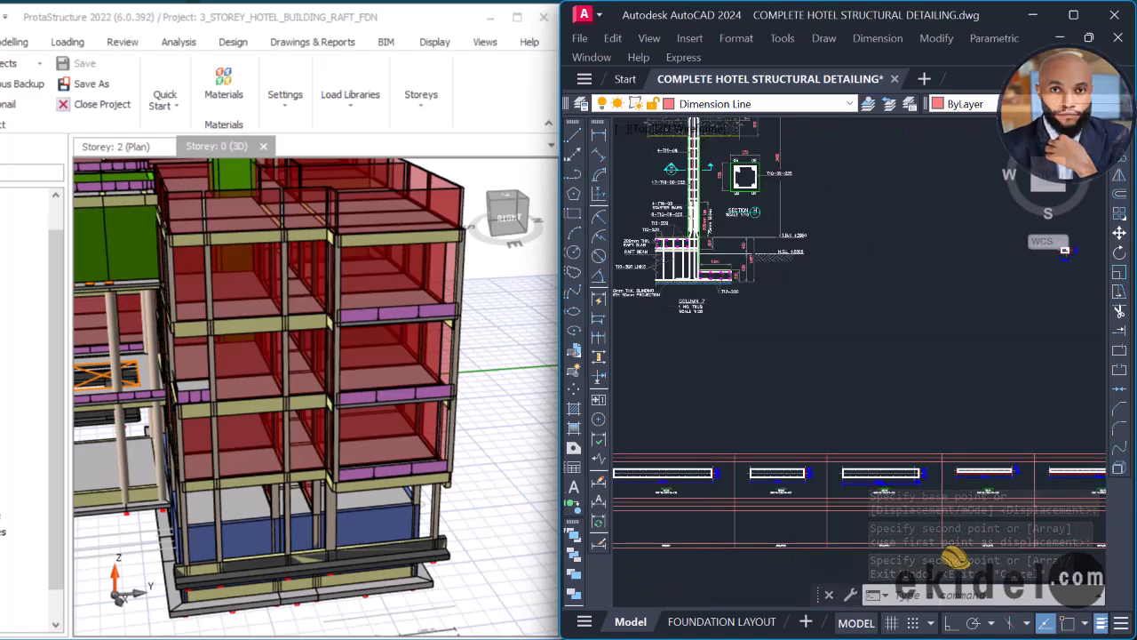
middle_drag(1045, 289, 839, 323)
click(929, 231)
click(786, 320)
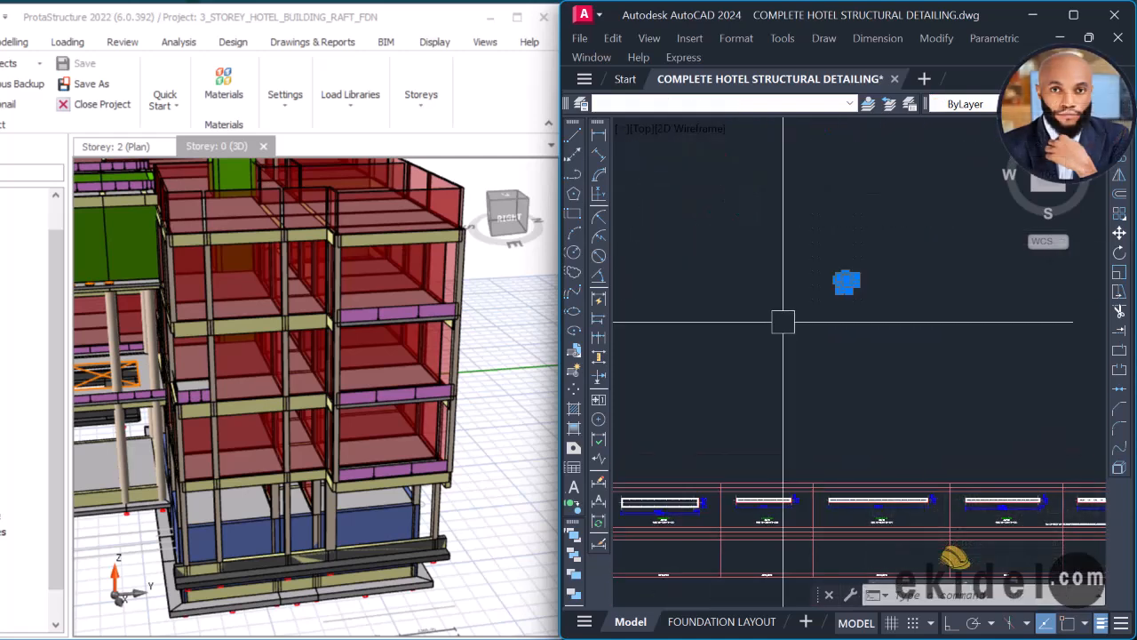
text(SC)
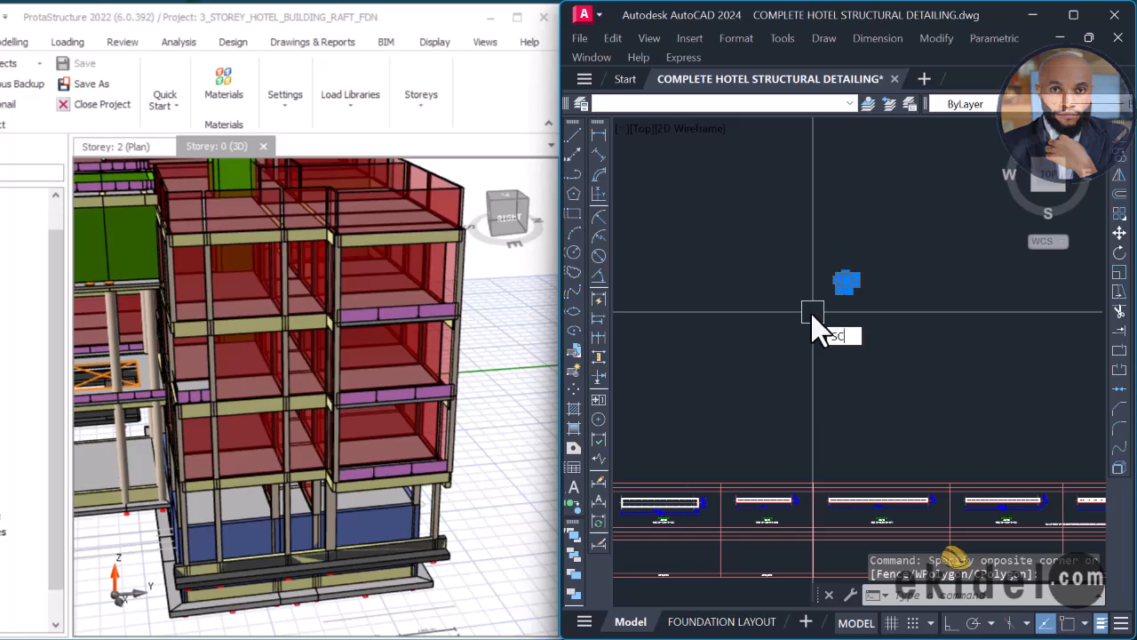
key(Return)
click(845, 283)
text(4)
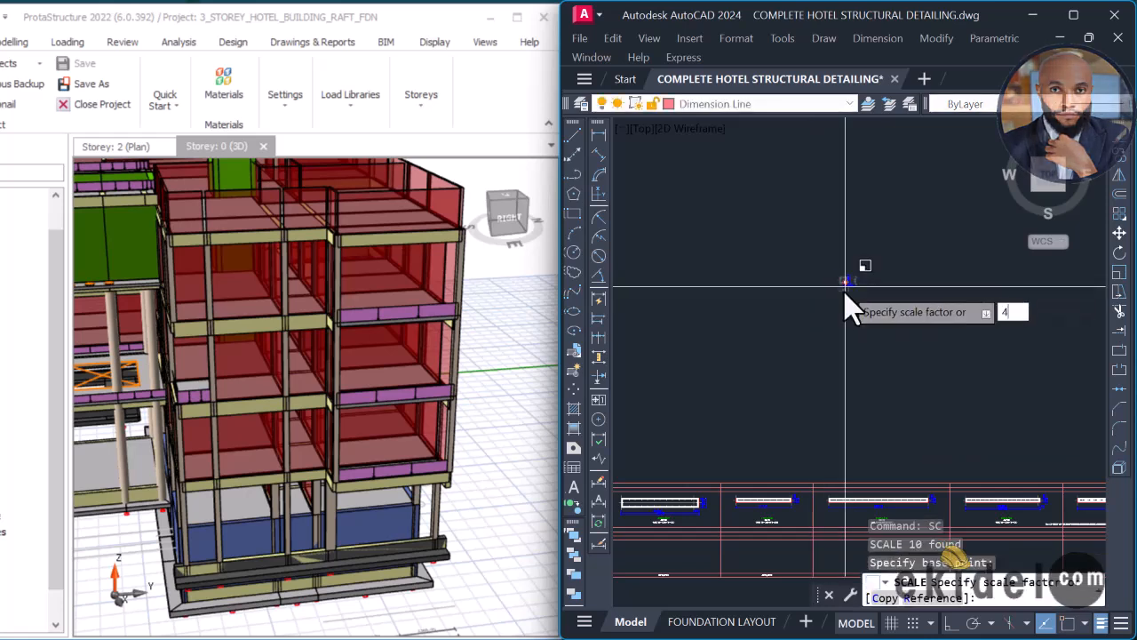
key(Return)
scroll(889, 294, up, 5)
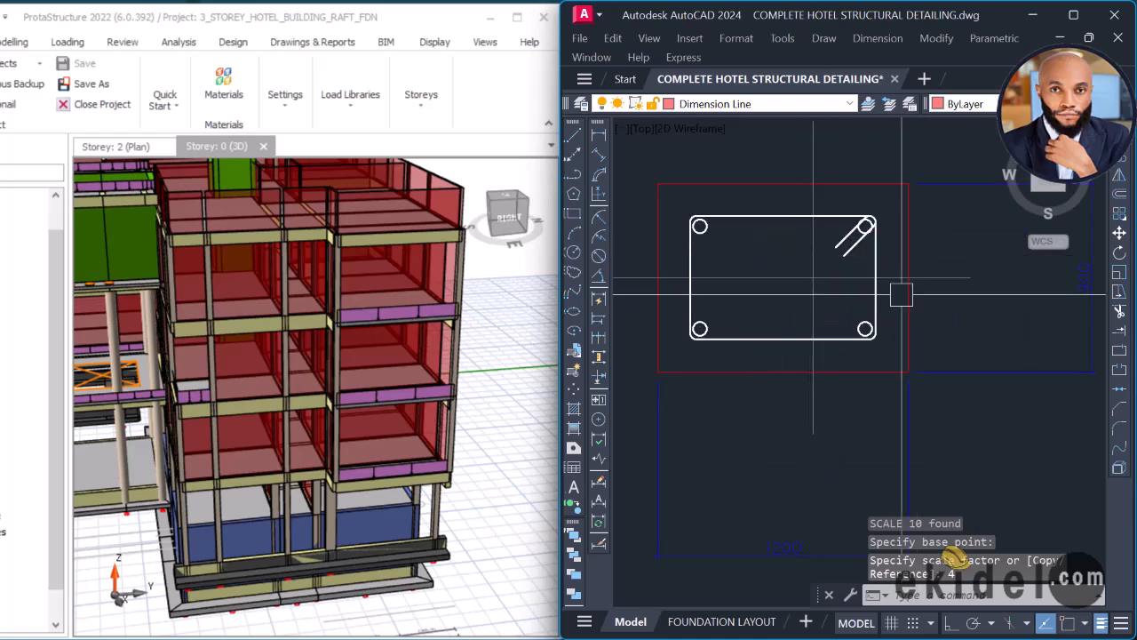
Step: Match the copied section's outer outline to the properties of the green concrete outline in Section H of Column 7
text(ma)
key(Return)
scroll(792, 284, down, 5)
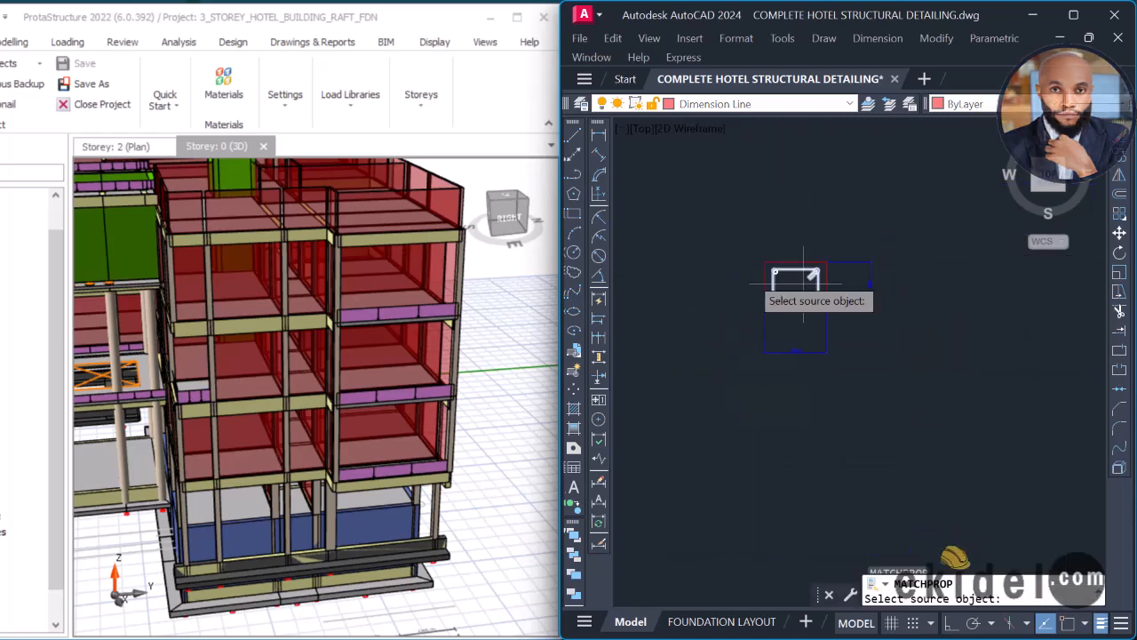
scroll(827, 317, up, 8)
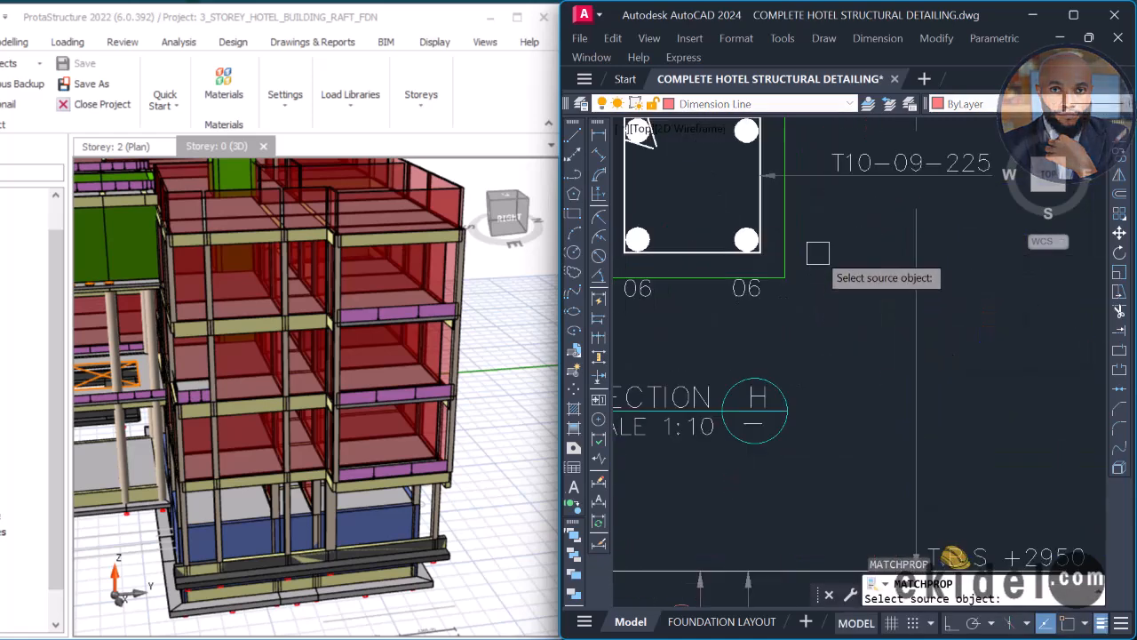
click(795, 230)
scroll(767, 294, down, 7)
middle_drag(967, 306, 695, 302)
scroll(695, 302, up, 4)
click(706, 351)
scroll(875, 284, down, 5)
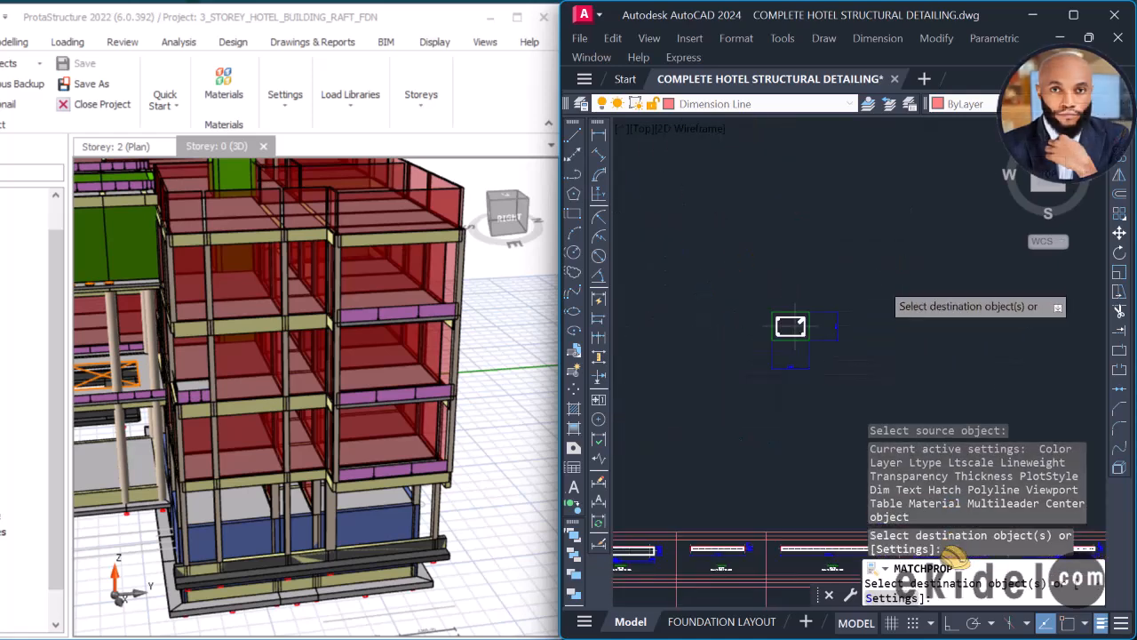
key(Return)
Step: Look over the column reinforcement details sheet and the neighbouring drawing sheets as a reference for the new column detail
scroll(853, 275, down, 4)
scroll(826, 259, down, 5)
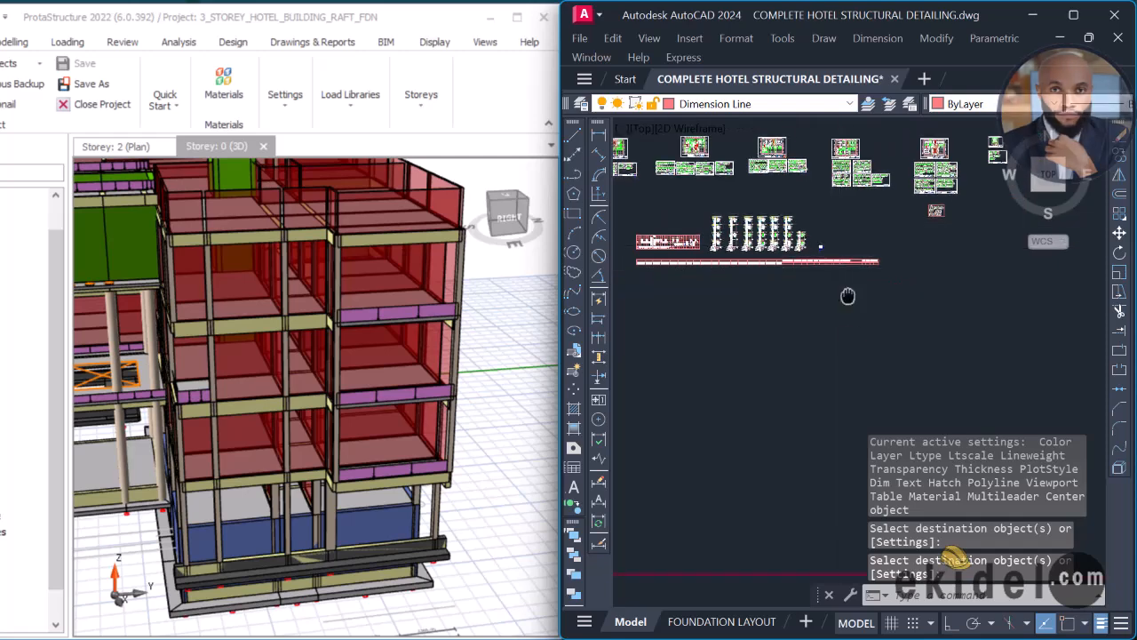
scroll(806, 352, up, 9)
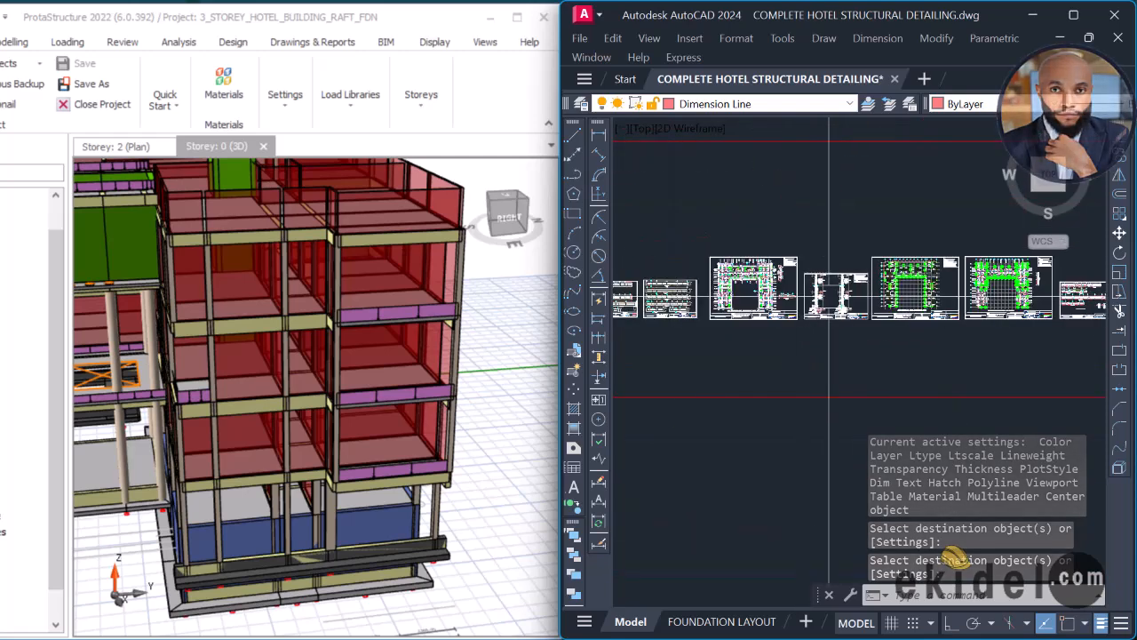
scroll(894, 339, up, 3)
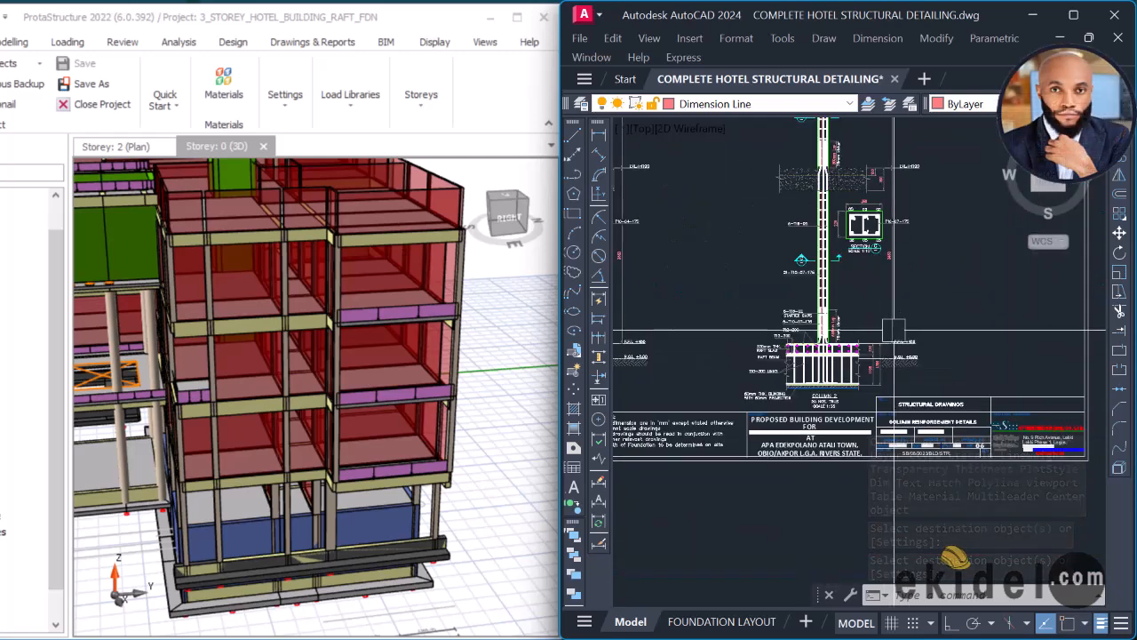
scroll(804, 293, down, 4)
middle_drag(820, 293, 773, 346)
scroll(803, 330, down, 6)
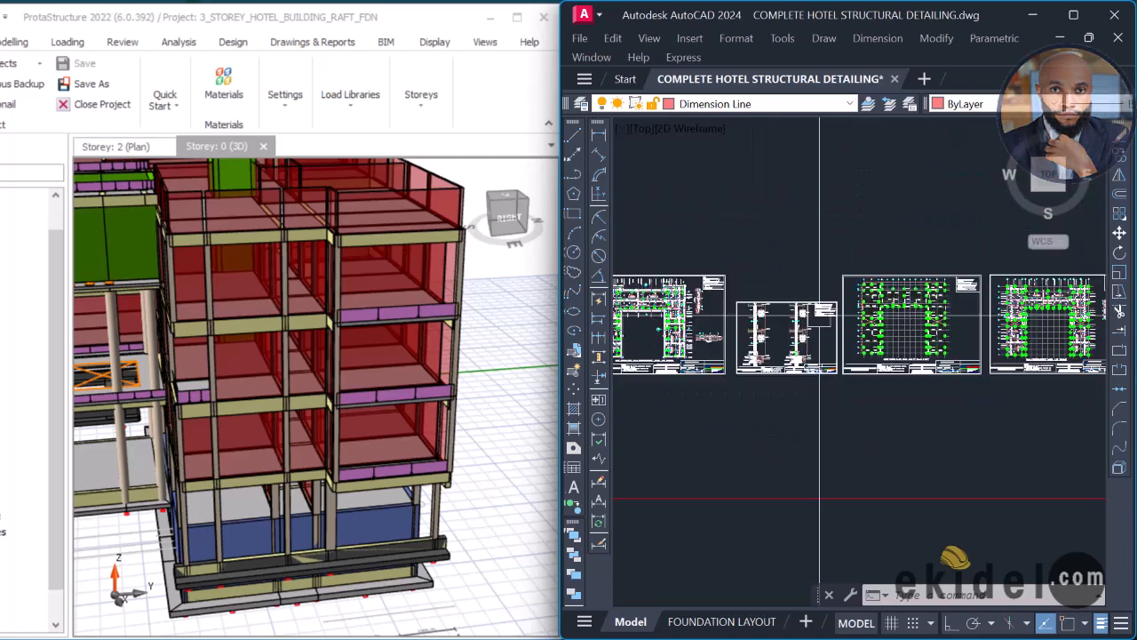
middle_drag(811, 323, 790, 486)
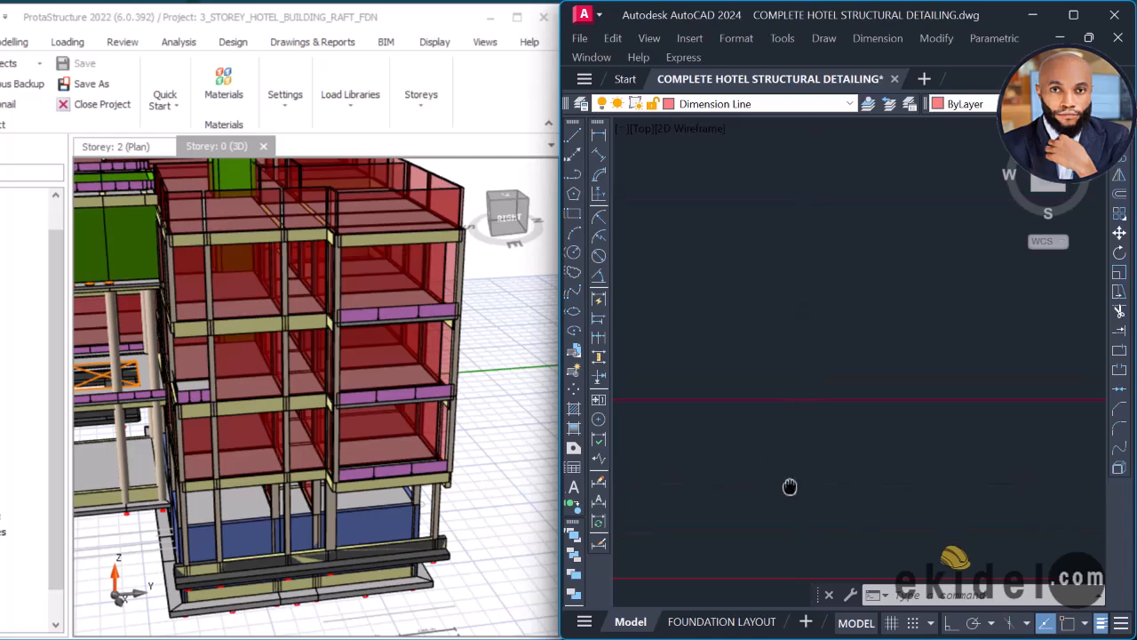
middle_drag(805, 427, 805, 451)
scroll(806, 451, down, 4)
scroll(804, 311, up, 6)
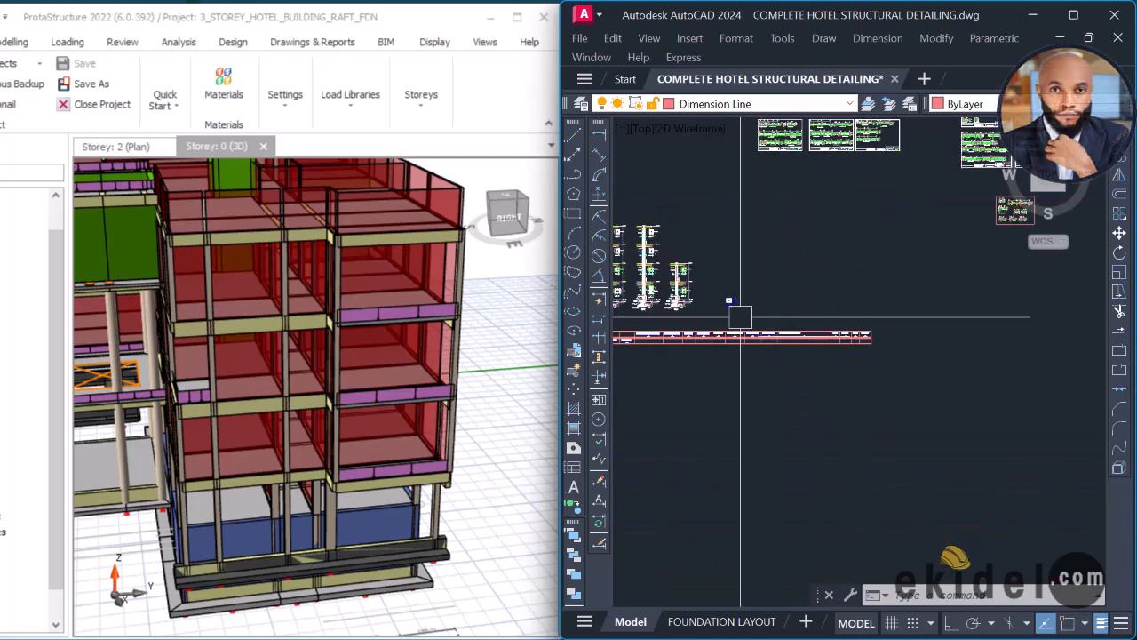
Step: Match the copied section's width and height dimensions to the dimension style used on Section H
text(MA)
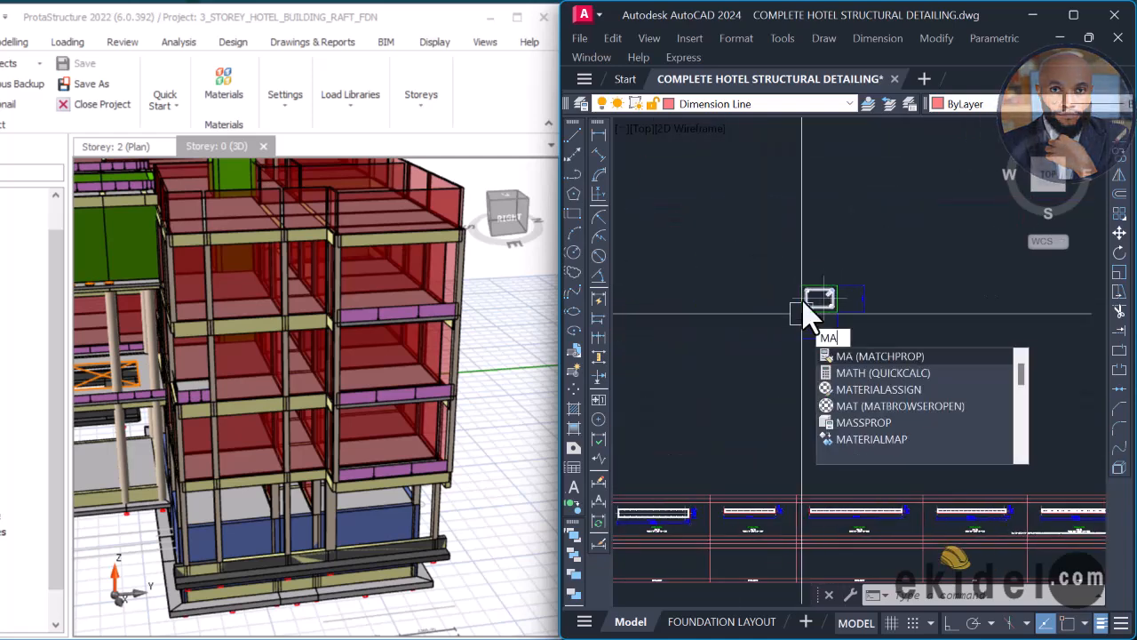
key(Return)
scroll(812, 302, up, 5)
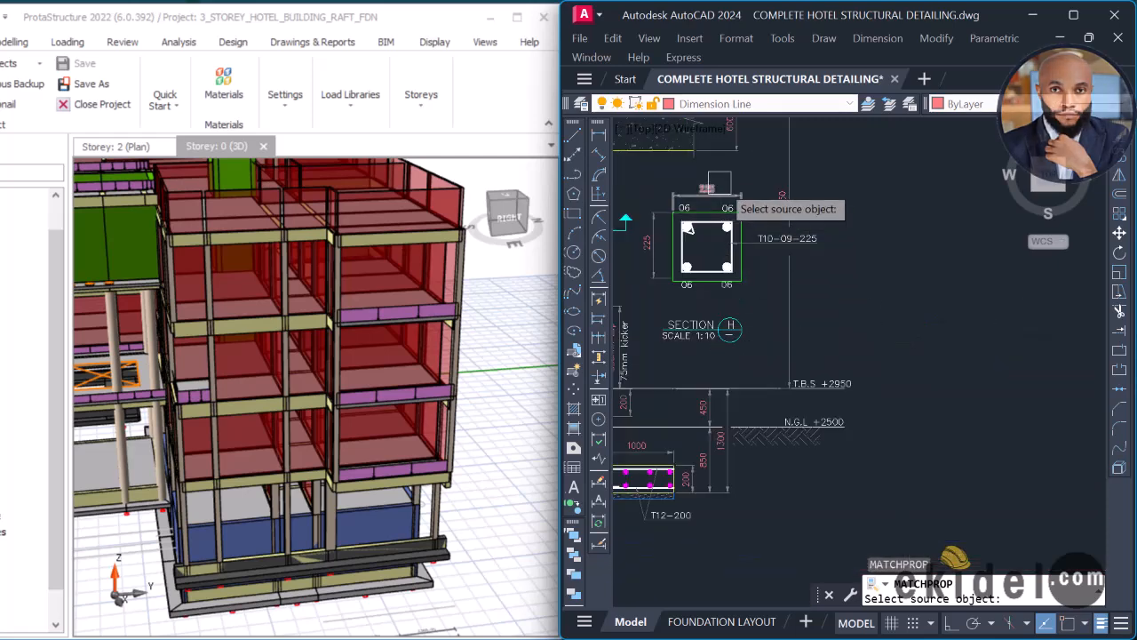
click(722, 185)
scroll(915, 310, down, 3)
scroll(708, 267, up, 3)
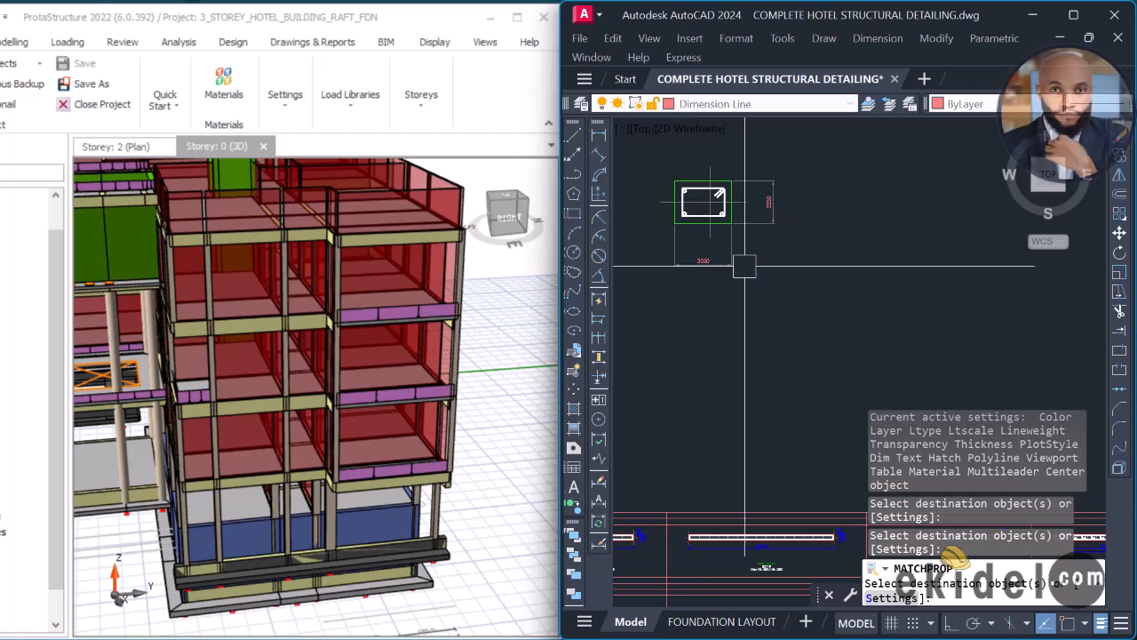
scroll(768, 299, up, 4)
key(Escape)
Step: Override the text of the copied section's horizontal dimension with 300
scroll(791, 300, up, 2)
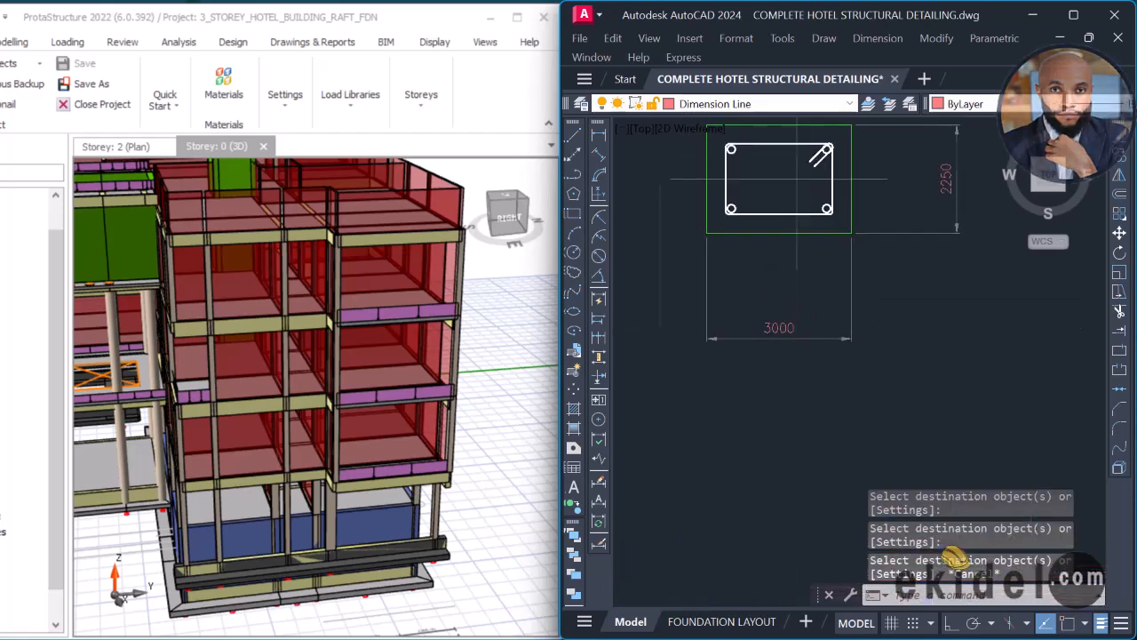
click(774, 328)
double_click(775, 329)
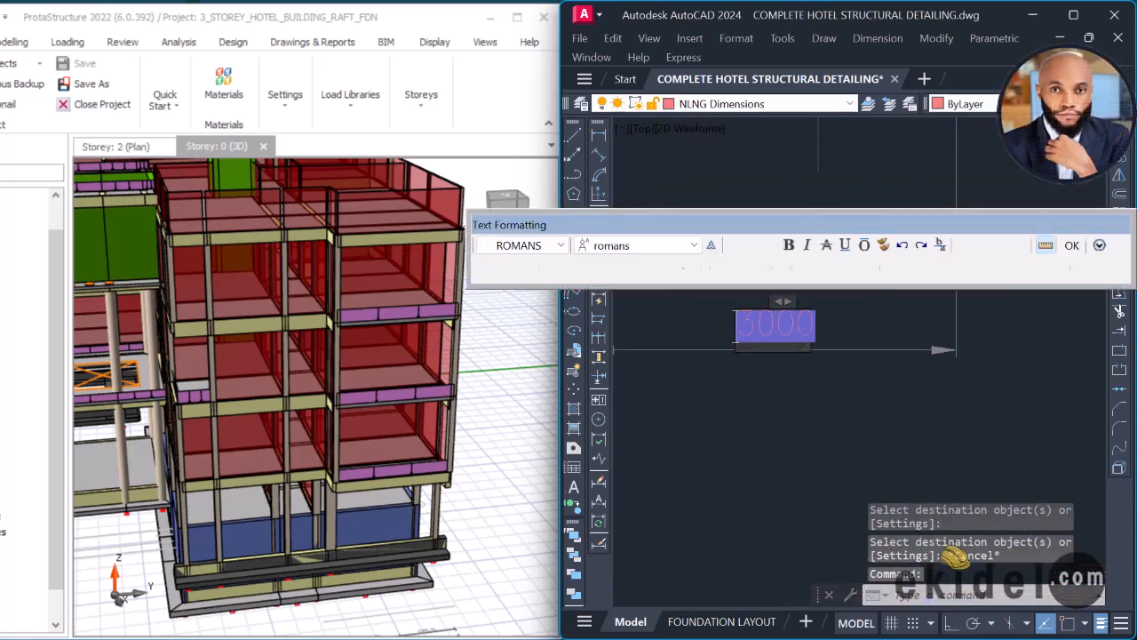
text(30)
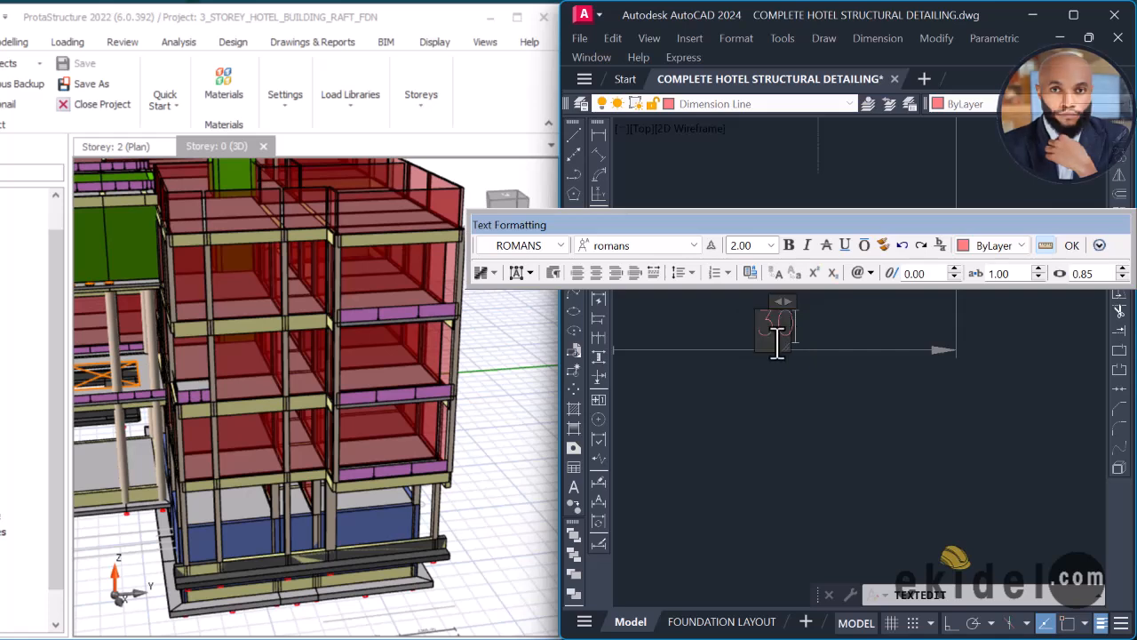
text(0)
click(765, 424)
Step: Override the text of the copied section's vertical dimension with 225 and finish text editing
scroll(750, 387, down, 5)
middle_drag(837, 338, 785, 353)
scroll(821, 304, up, 4)
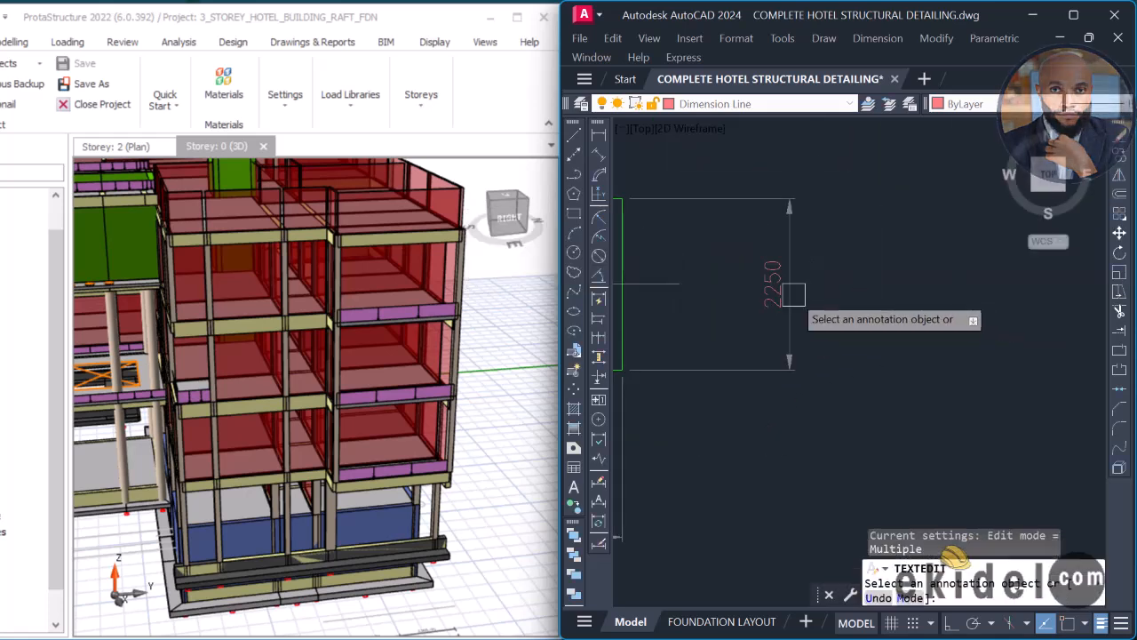
click(770, 297)
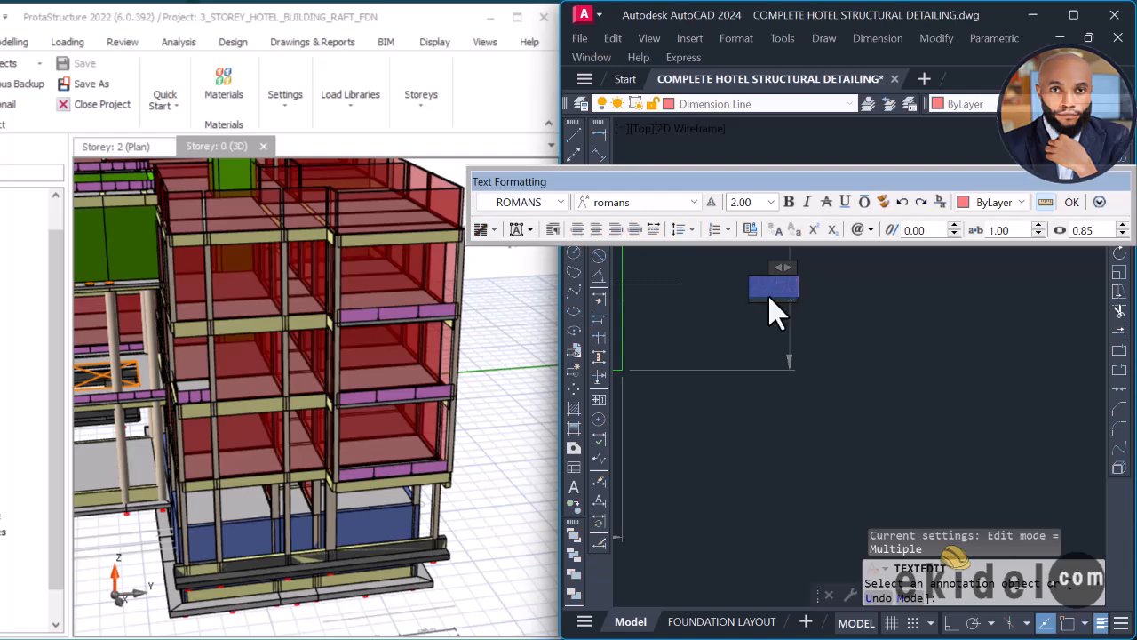
text(225)
click(777, 272)
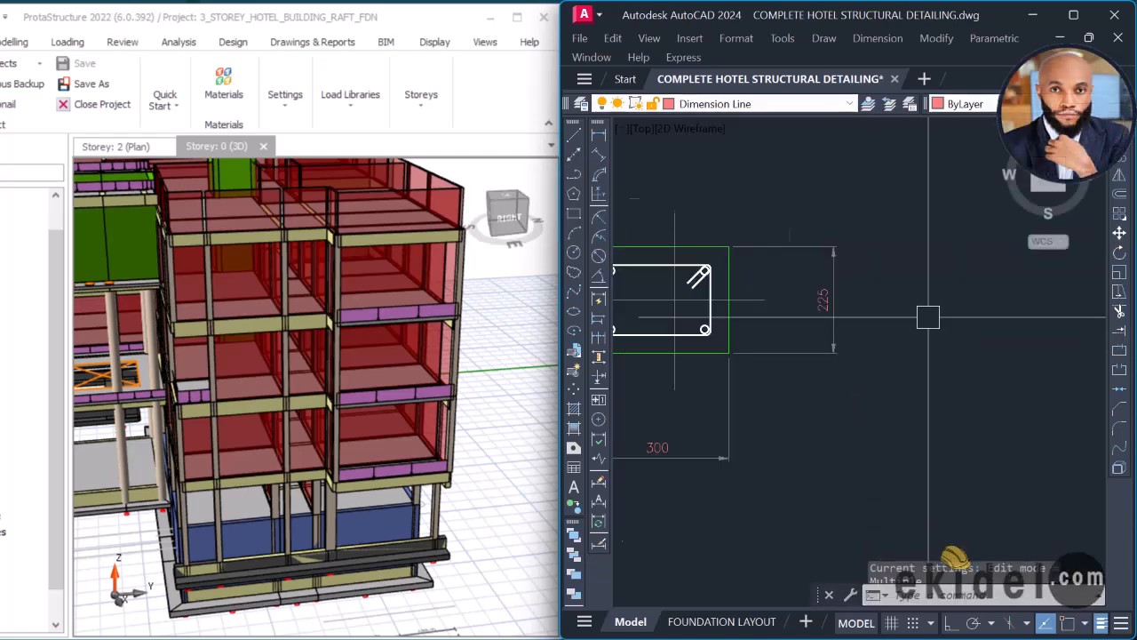
scroll(877, 336, down, 3)
key(Escape)
Step: Switch to the ProtaStructure 3D view and read the properties of storey 2 column 2C81 for comparison with the drawn section
scroll(404, 461, up, 3)
middle_drag(404, 461, 448, 505)
scroll(479, 500, up, 3)
scroll(448, 505, up, 3)
scroll(449, 504, up, 2)
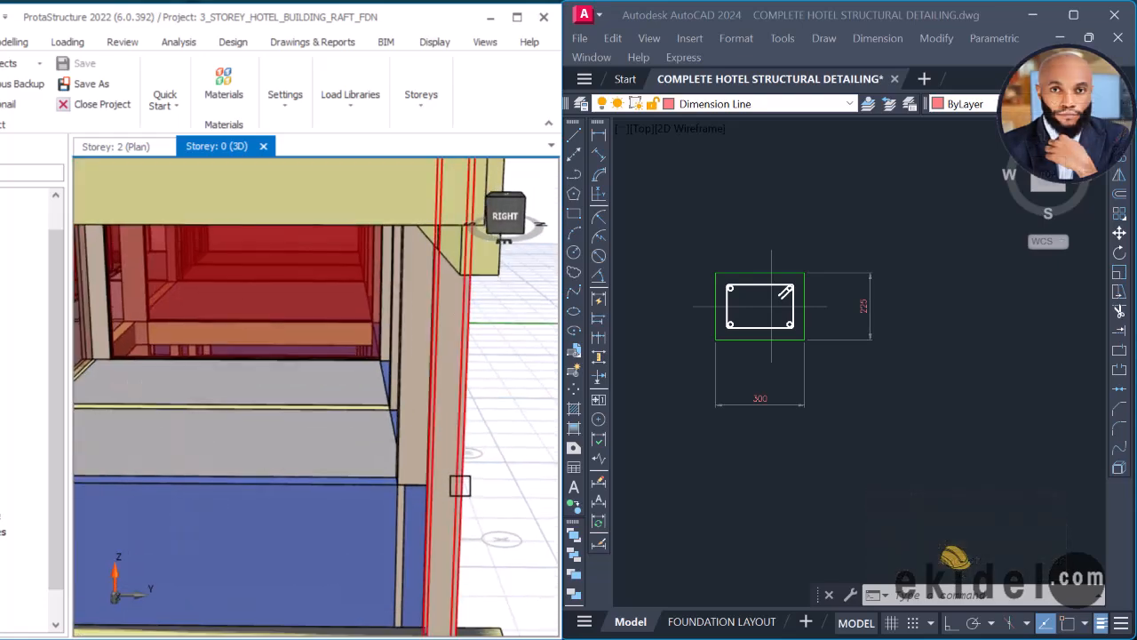
mouse_move(459, 486)
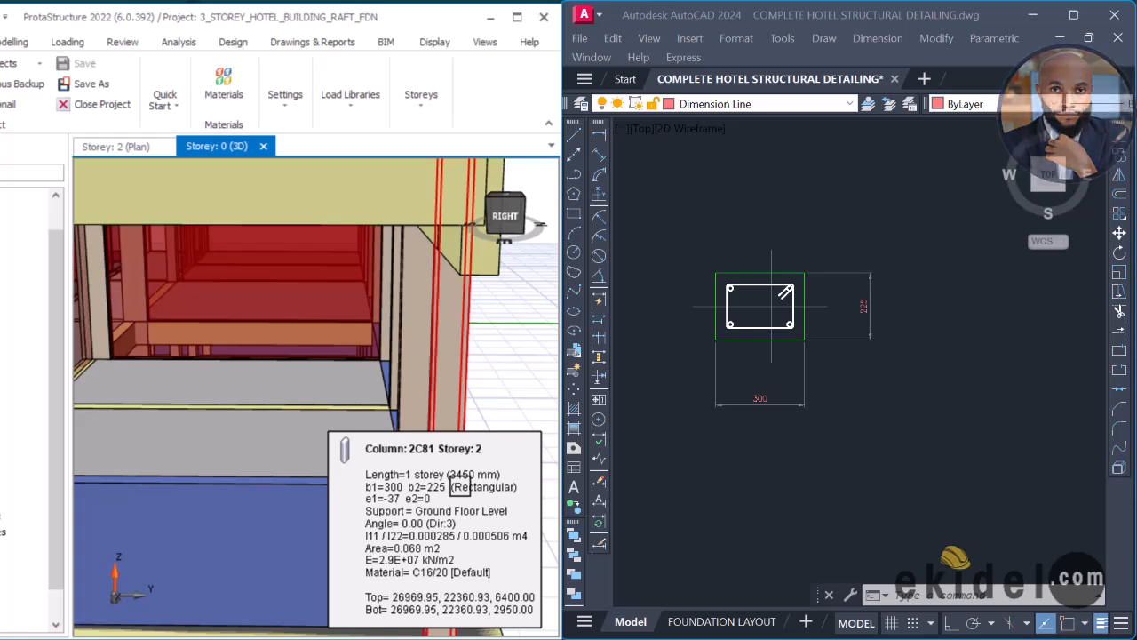
scroll(880, 401, down, 6)
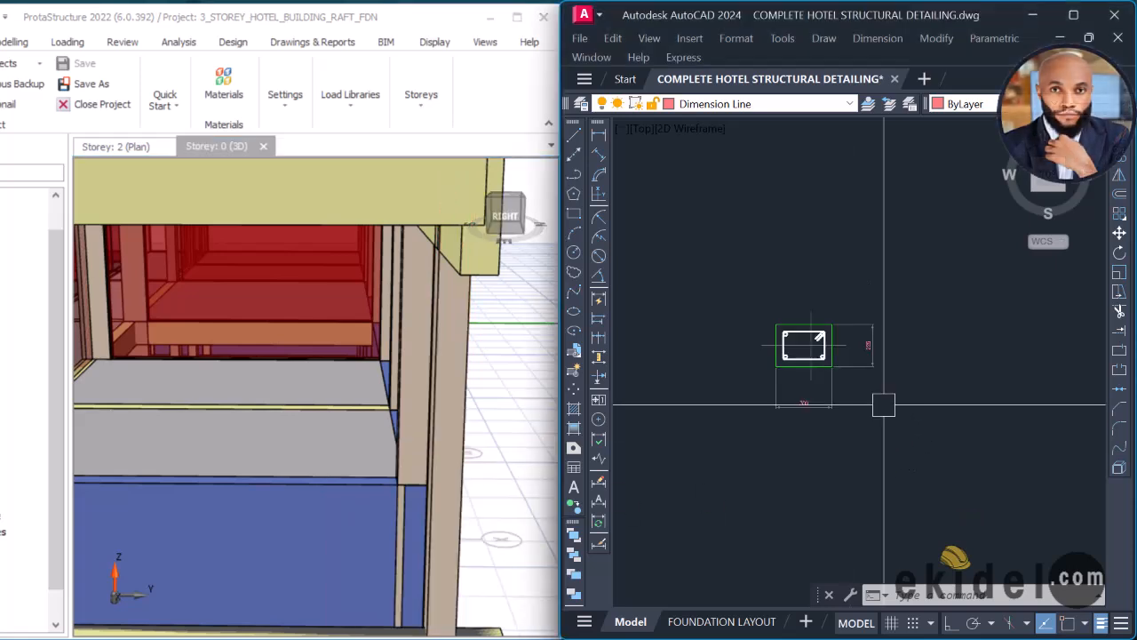
Step: Move the 225 and 300 dimension lines of the copied section closer to its outline
scroll(900, 377, up, 6)
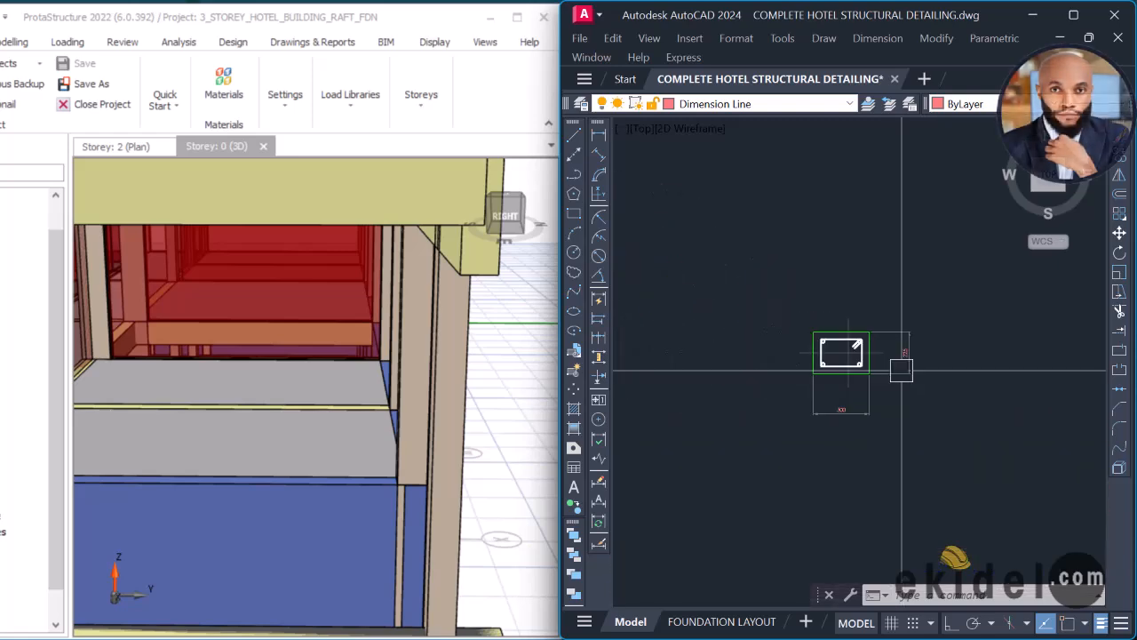
scroll(905, 394, up, 2)
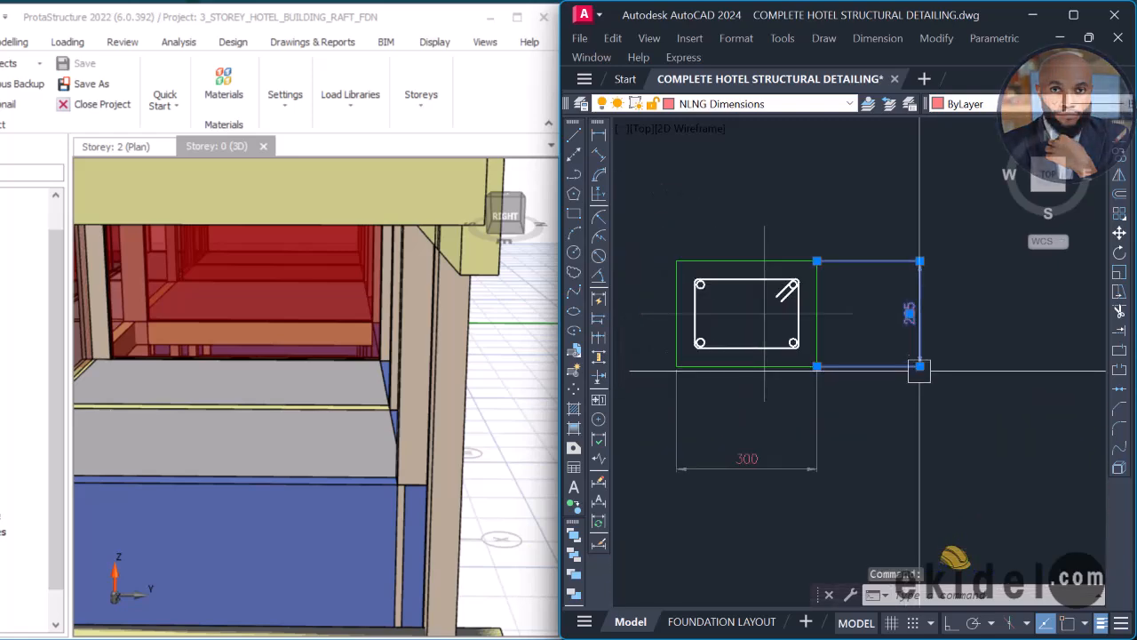
click(920, 366)
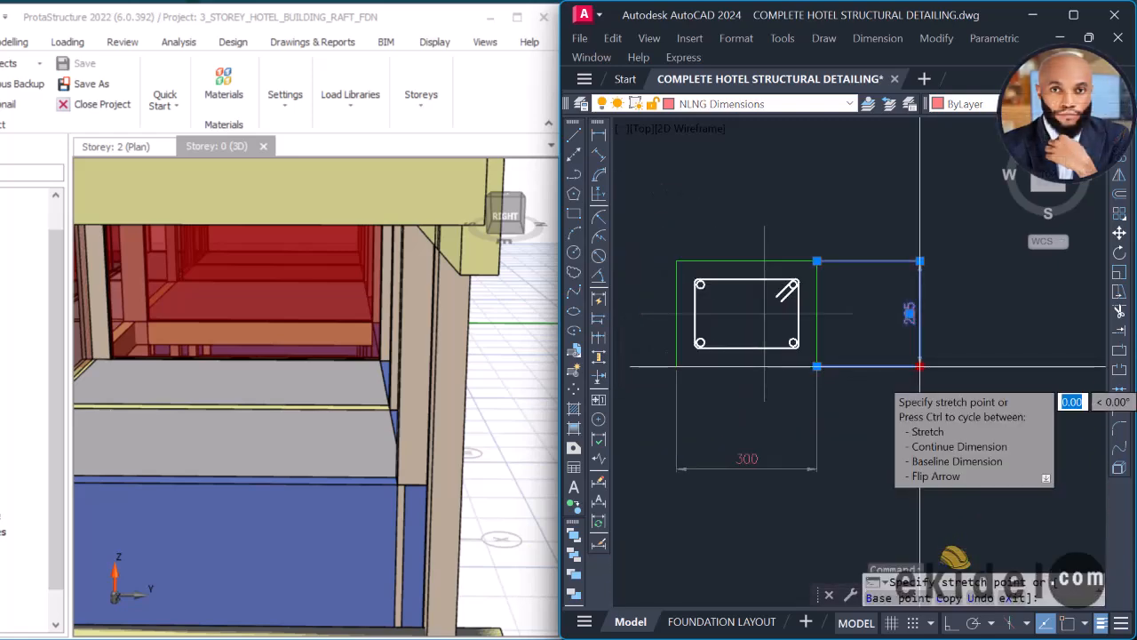
click(863, 366)
click(817, 435)
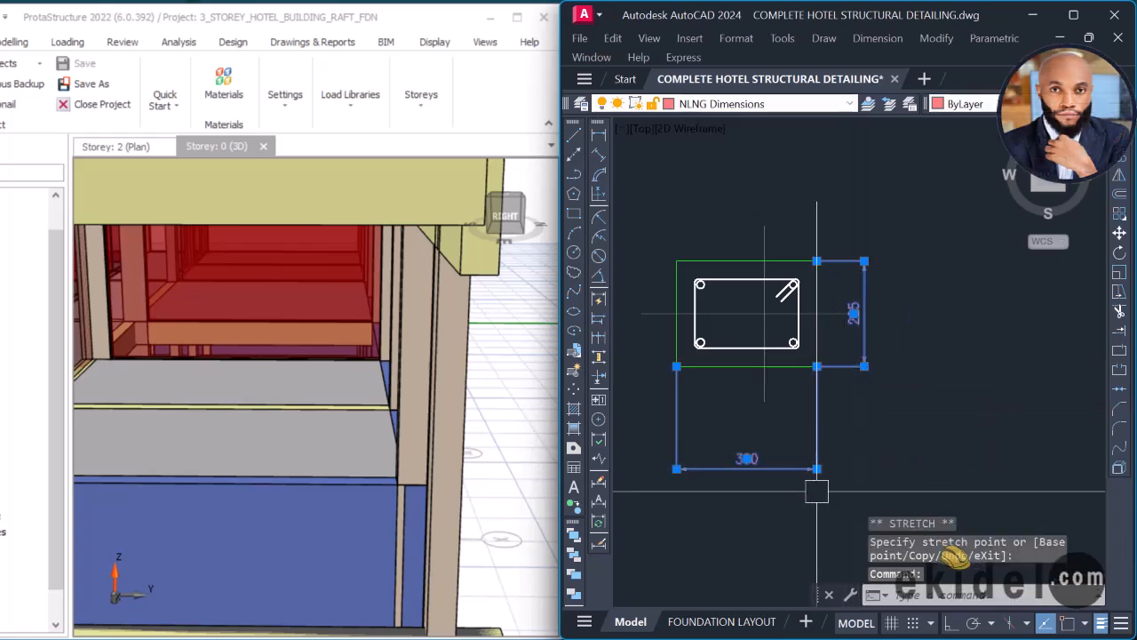
click(817, 468)
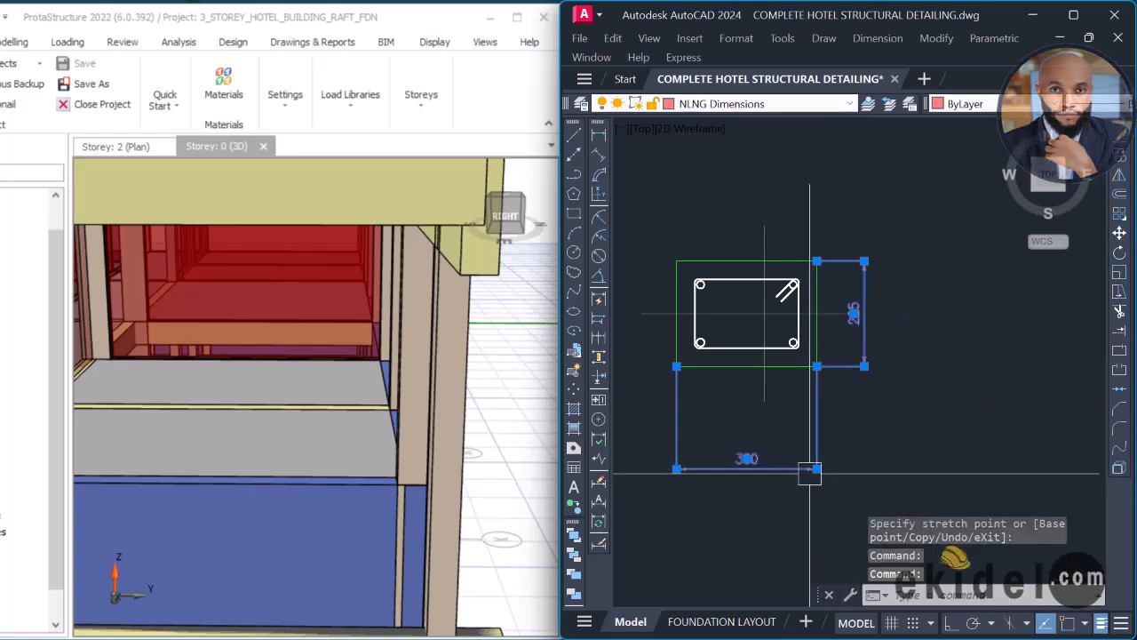
click(818, 468)
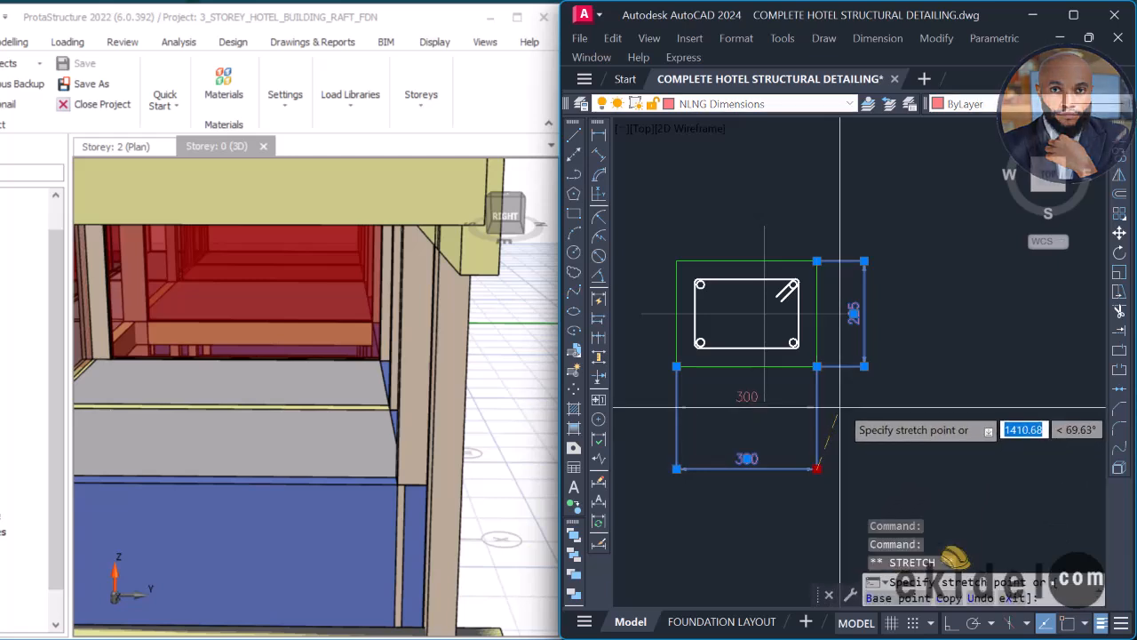
scroll(860, 382, down, 4)
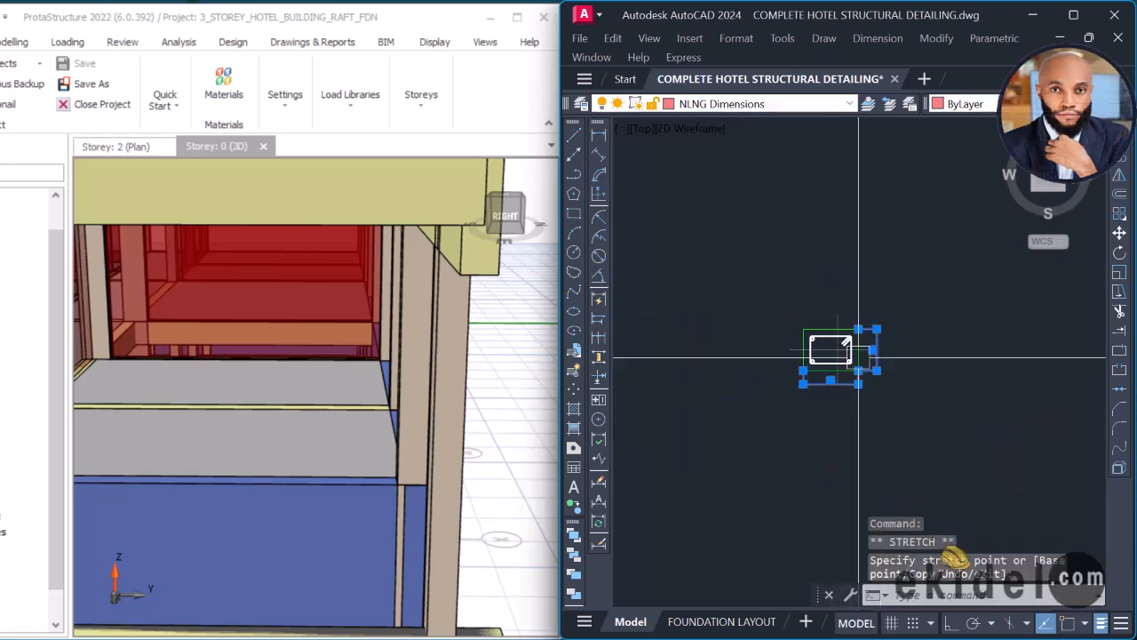
scroll(875, 337, up, 4)
key(Escape)
Step: Mirror the 225 dimension about the section's vertical centre line to the opposite side, keeping the source dimension
text(M)
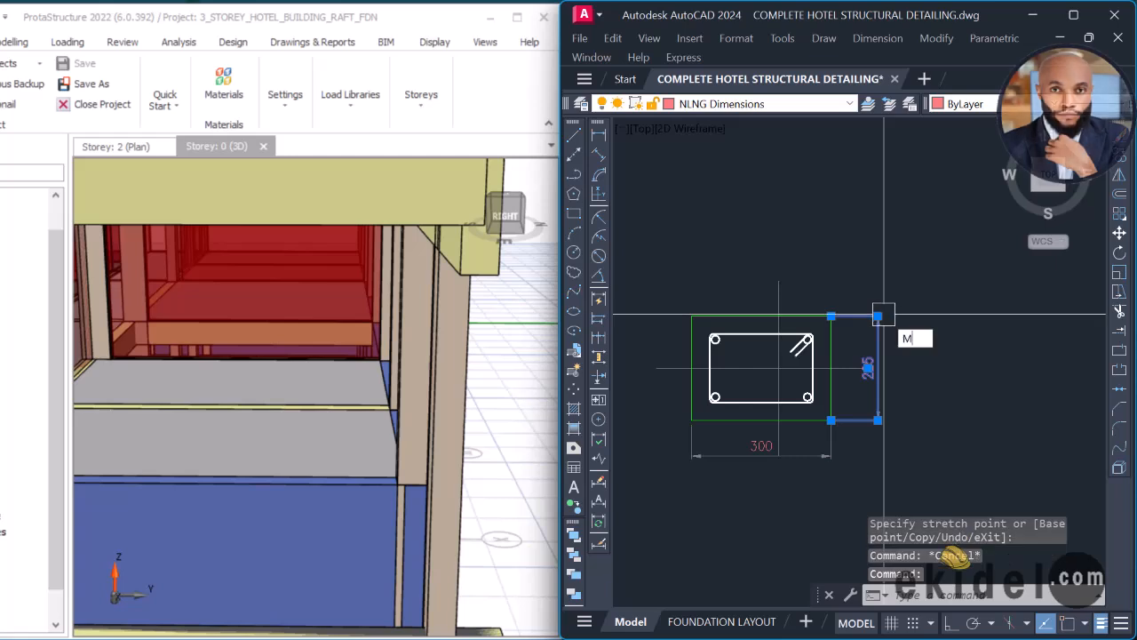
text(I)
key(Return)
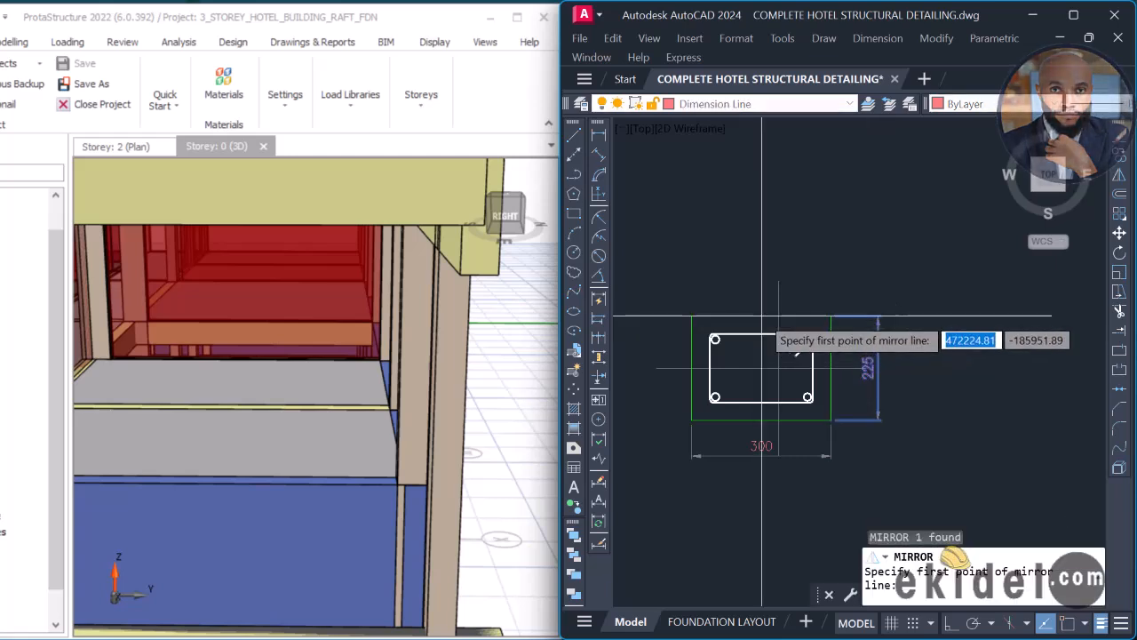
key(F3)
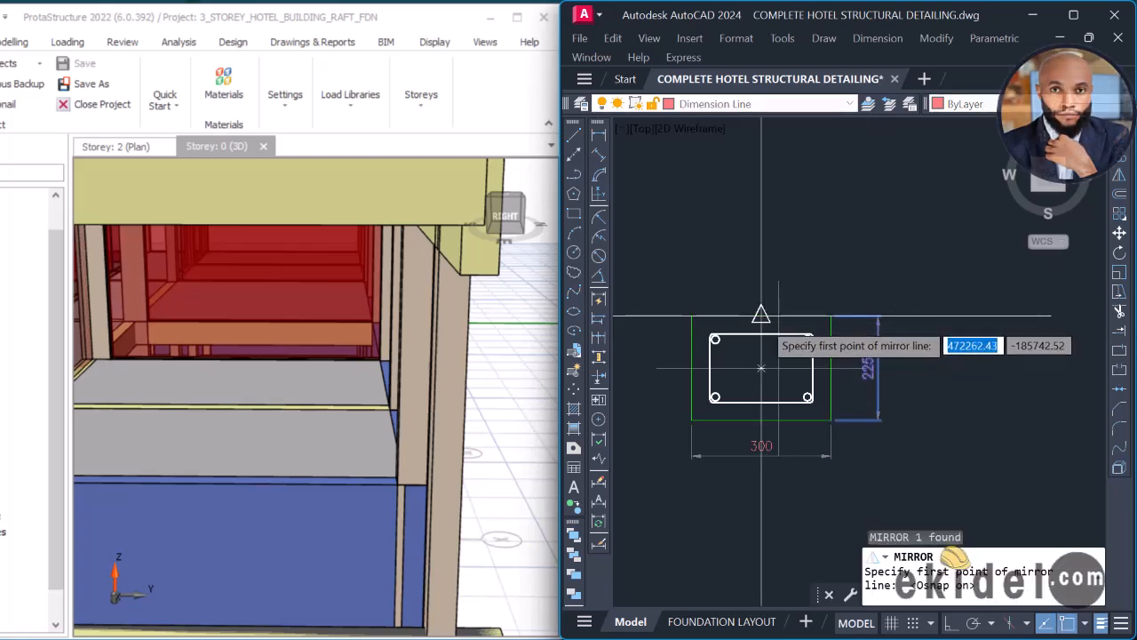
click(760, 317)
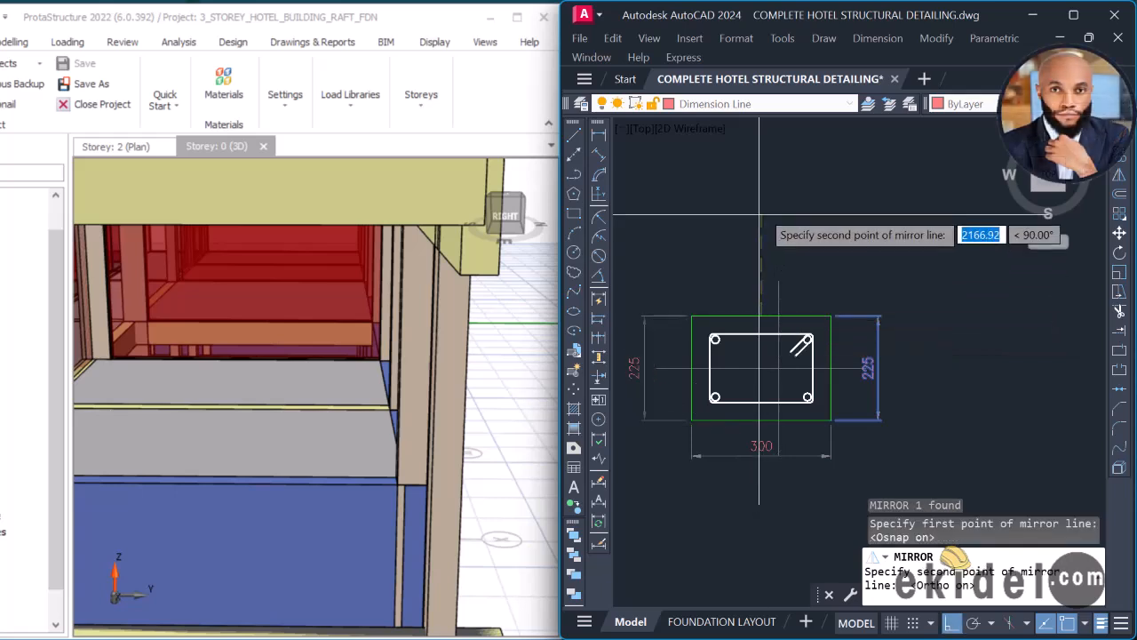
key(F8)
click(759, 218)
click(804, 278)
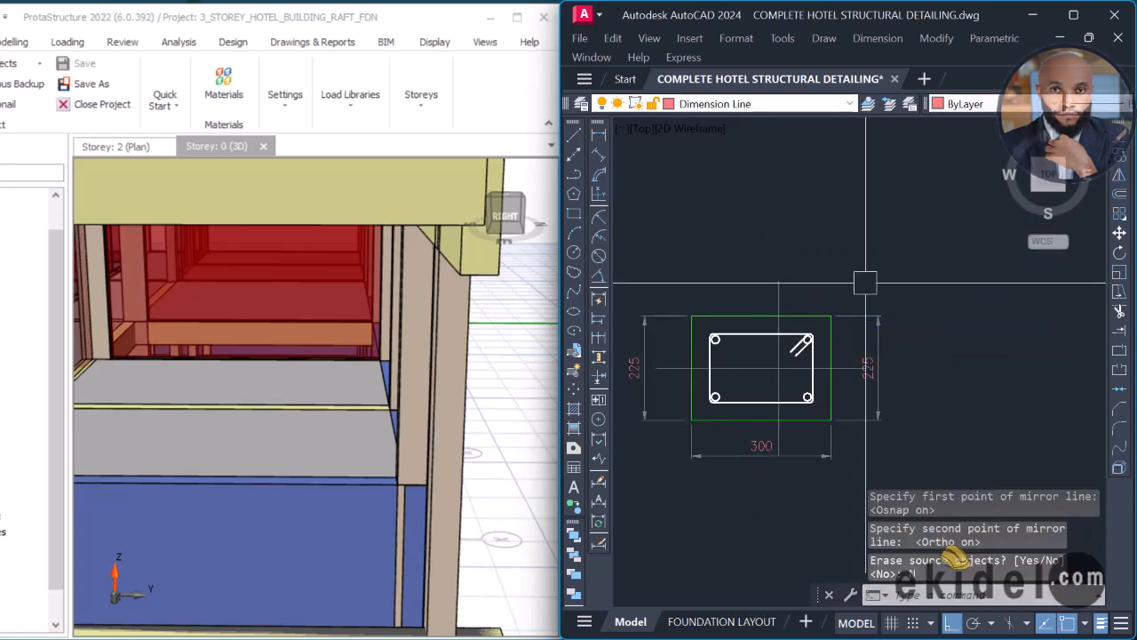
Step: Erase the original 225 dimension beside the section's hooked link corner
click(876, 316)
text(E)
key(Return)
Step: Copy the T10-09-225 link label and its leader from Section H onto the link of the 300 by 225 section
scroll(888, 284, down, 2)
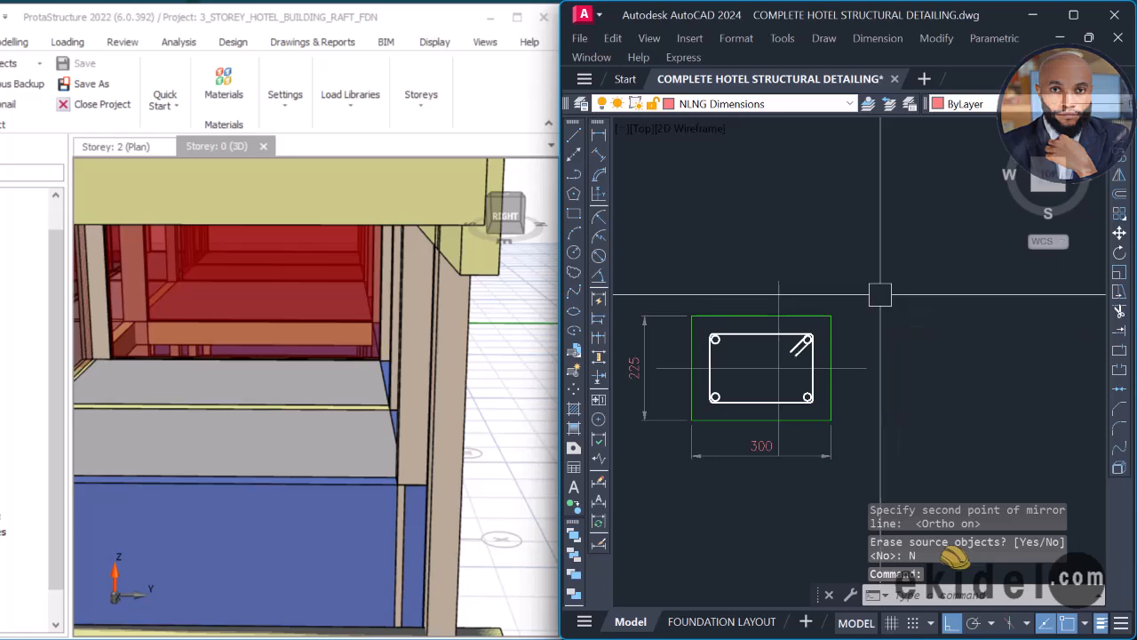
scroll(800, 322, down, 4)
scroll(795, 357, up, 4)
scroll(795, 358, up, 4)
click(826, 374)
click(803, 275)
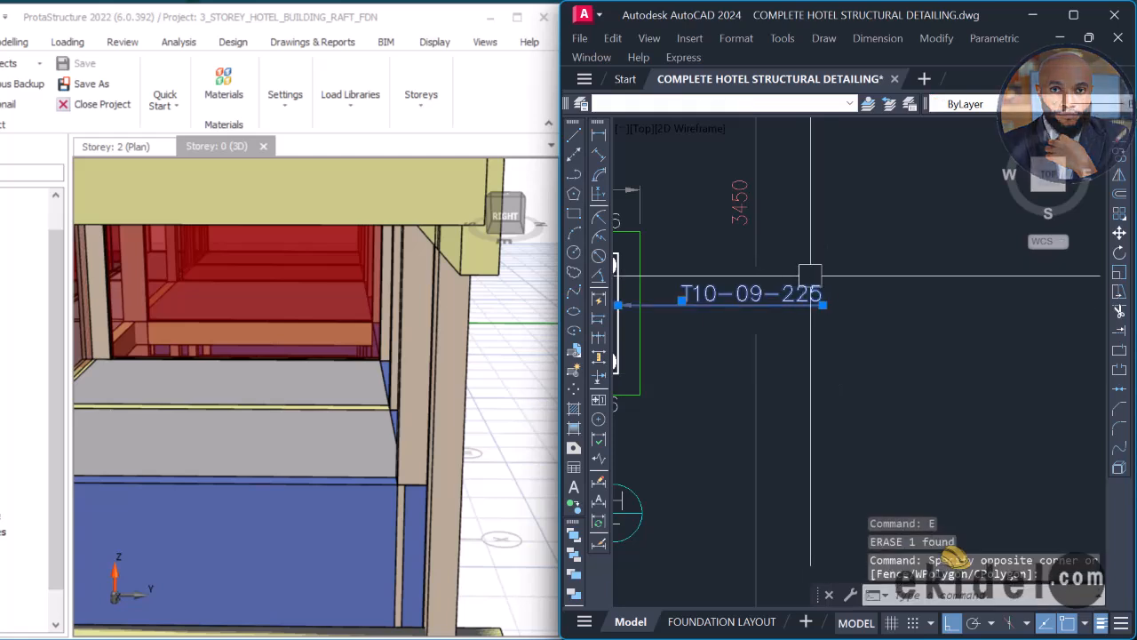
scroll(810, 276, down, 3)
key(Return)
scroll(769, 313, up, 4)
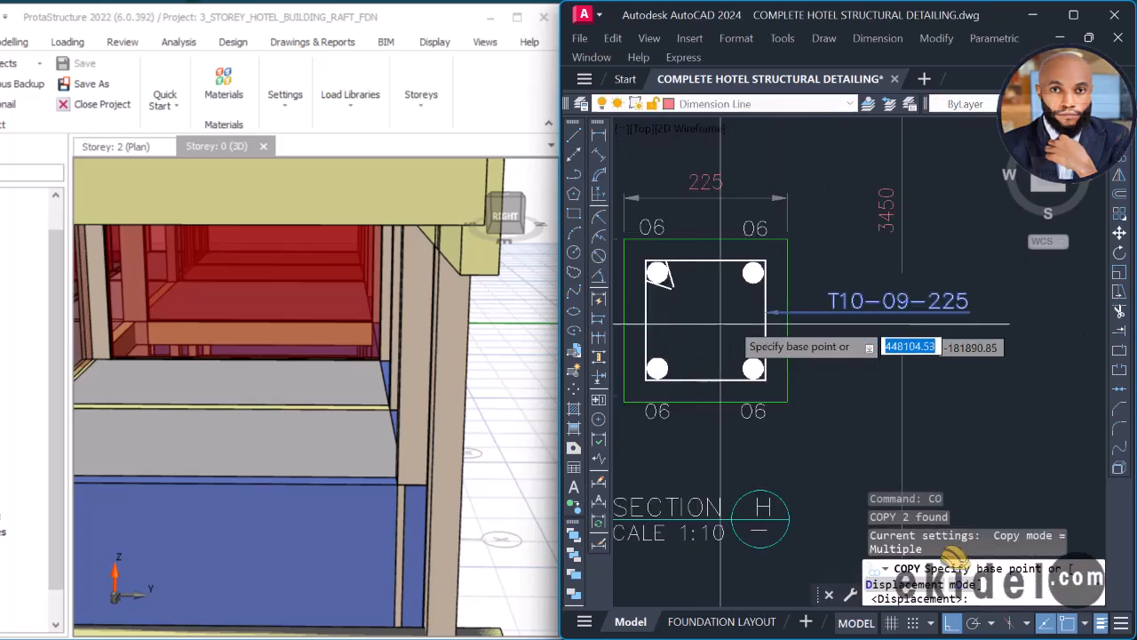
click(778, 309)
scroll(737, 324, down, 6)
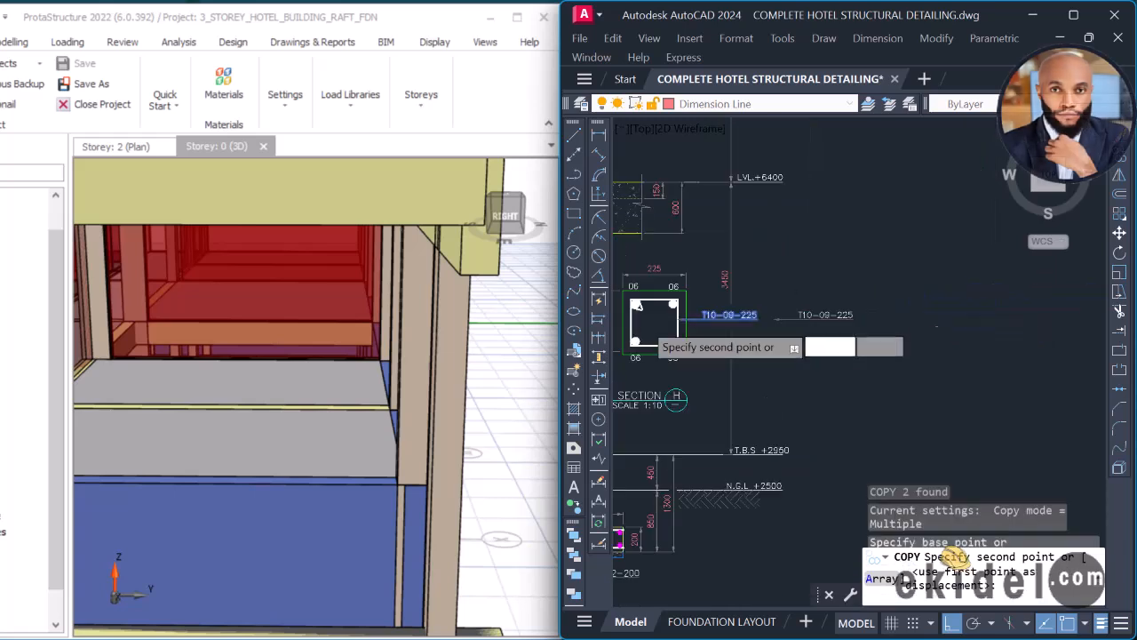
scroll(681, 320, up, 3)
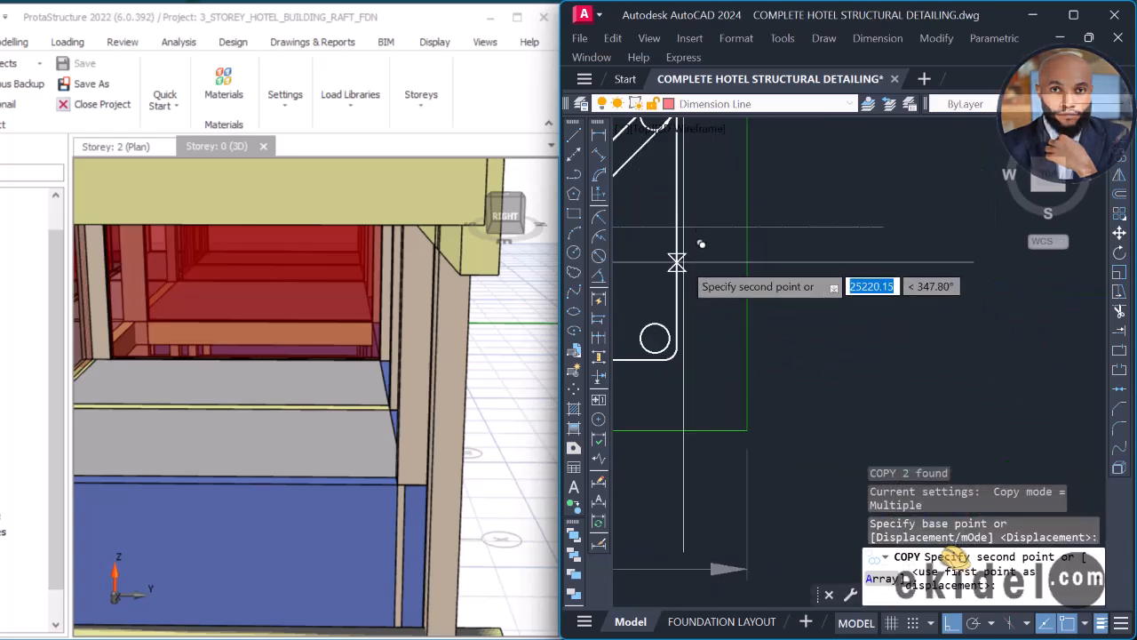
click(678, 202)
scroll(739, 349, down, 4)
key(Escape)
scroll(853, 315, down, 4)
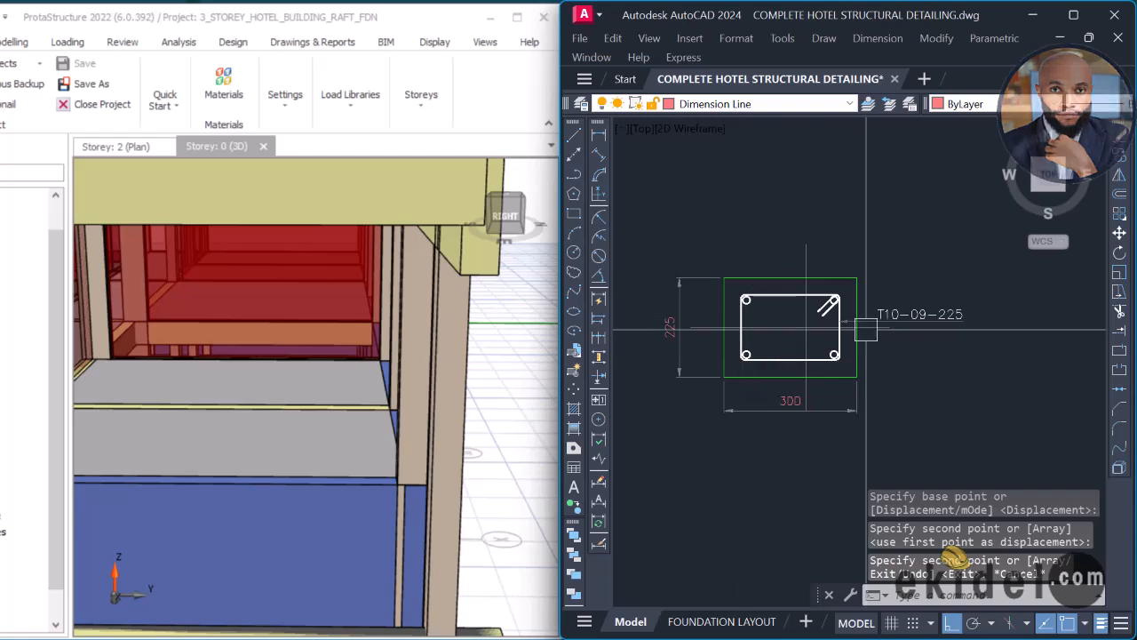
Step: Examine the link labels on the sections of the existing column details, including Section H of Column 7 and Section J of Column 5
scroll(903, 347, down, 5)
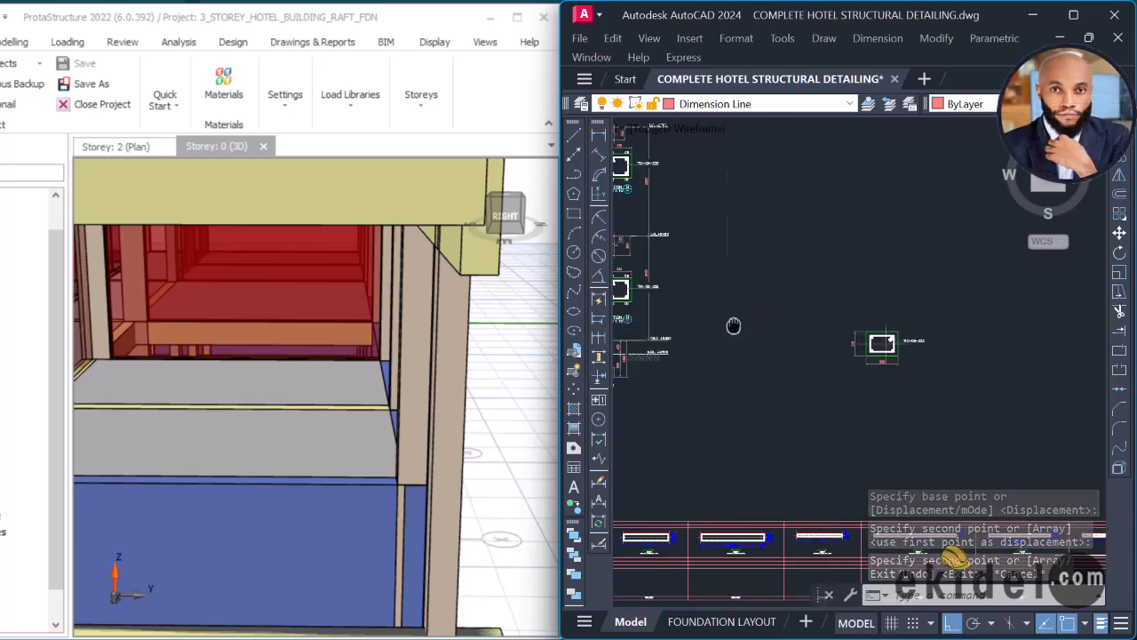
scroll(821, 288, up, 6)
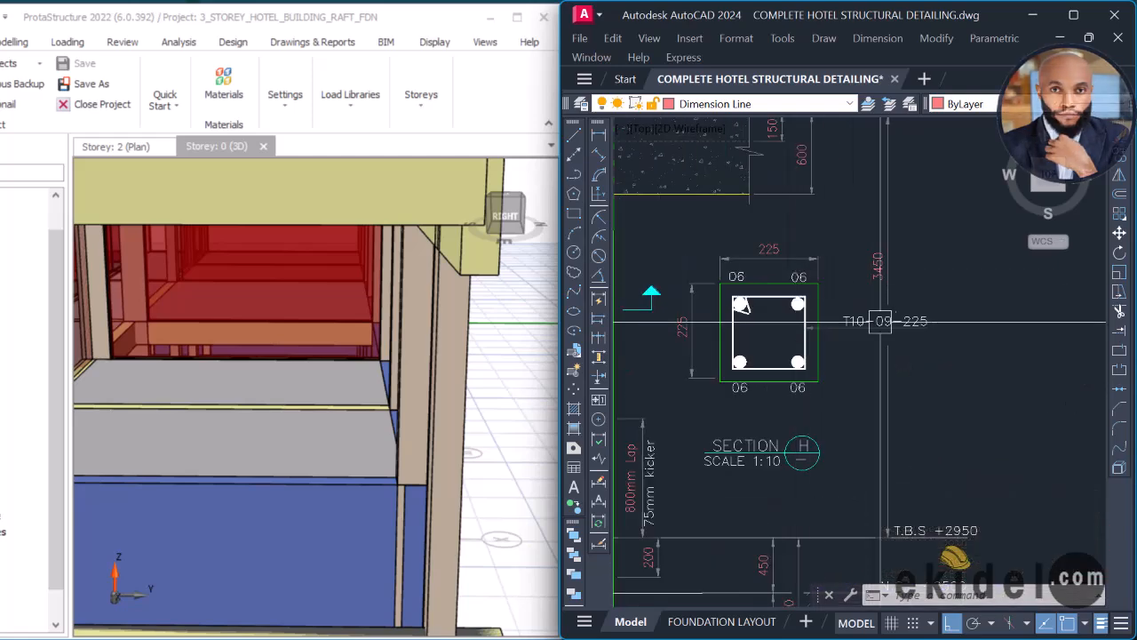
scroll(881, 321, up, 4)
scroll(912, 314, down, 5)
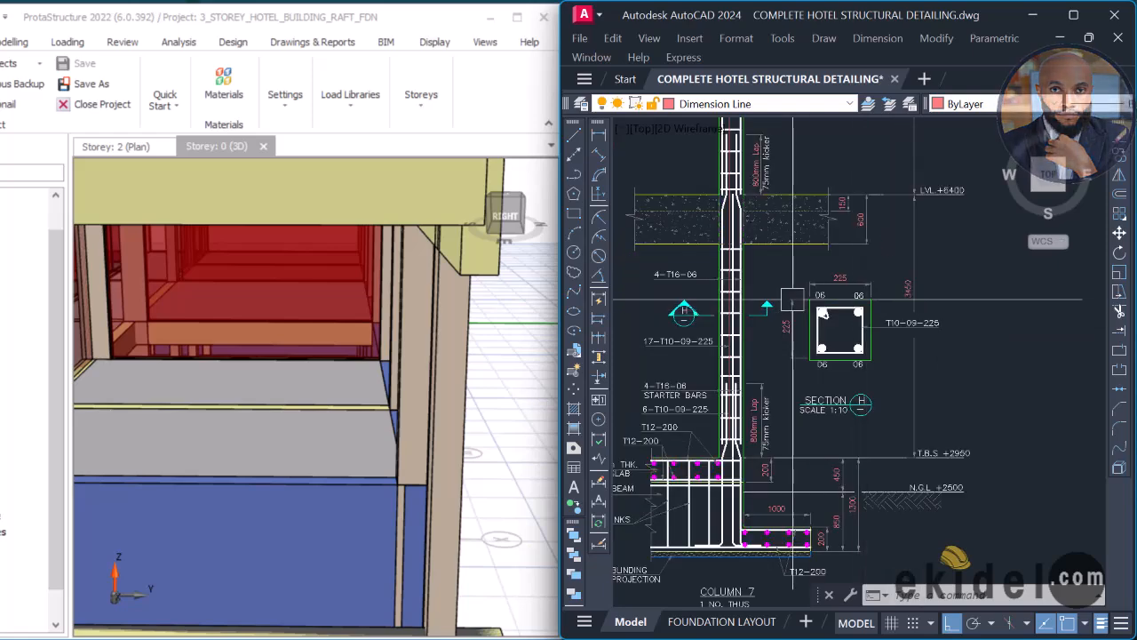
scroll(815, 307, down, 5)
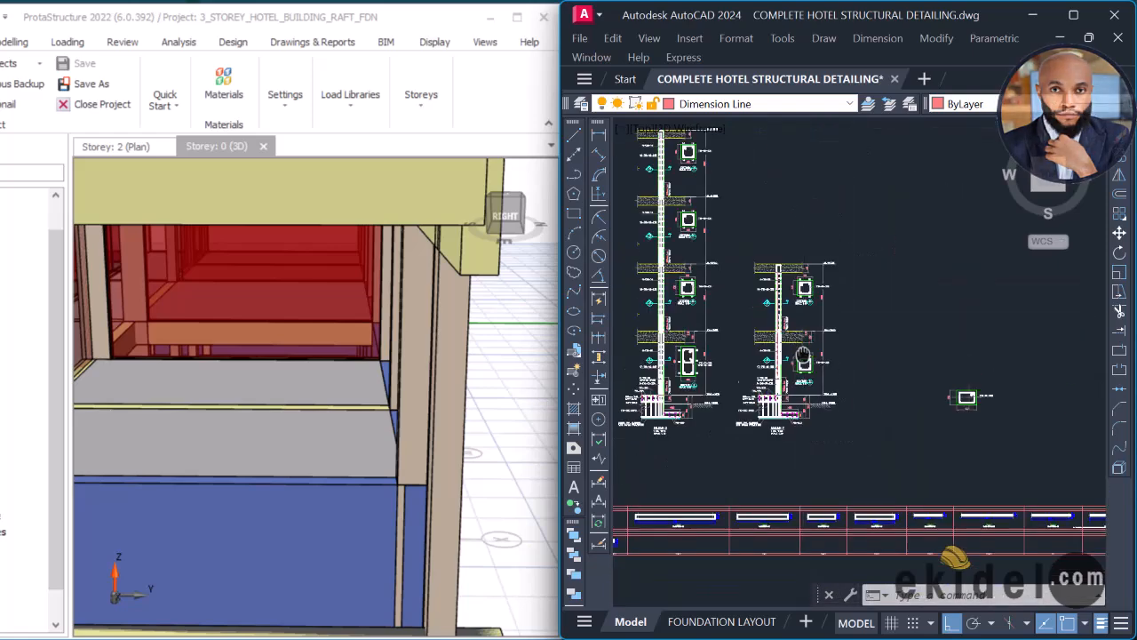
scroll(804, 384, up, 6)
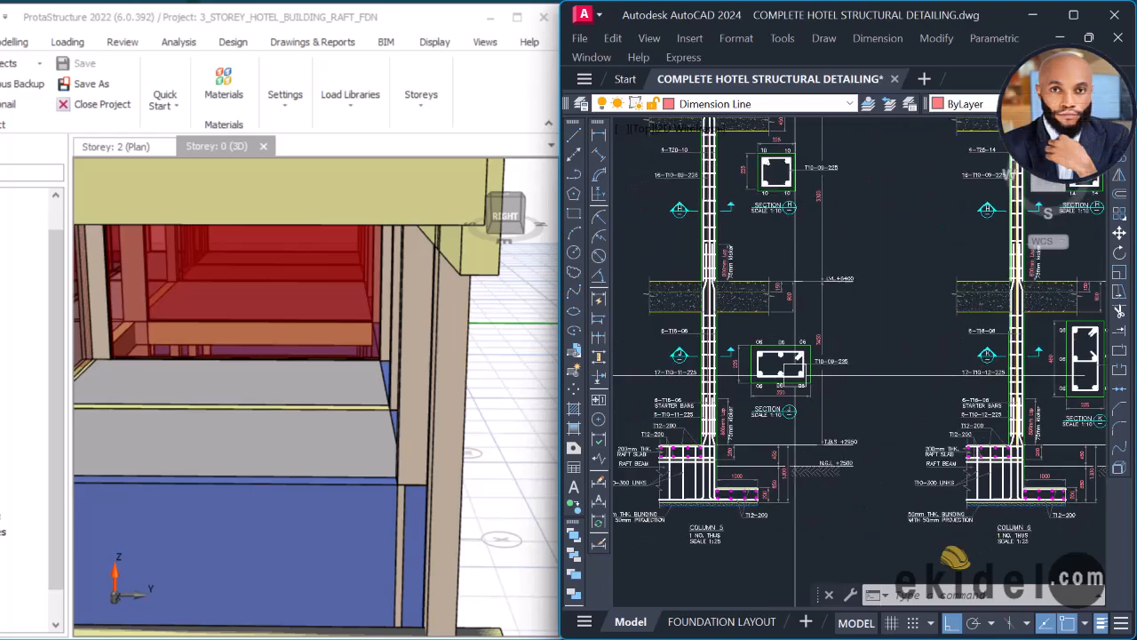
scroll(780, 408, down, 2)
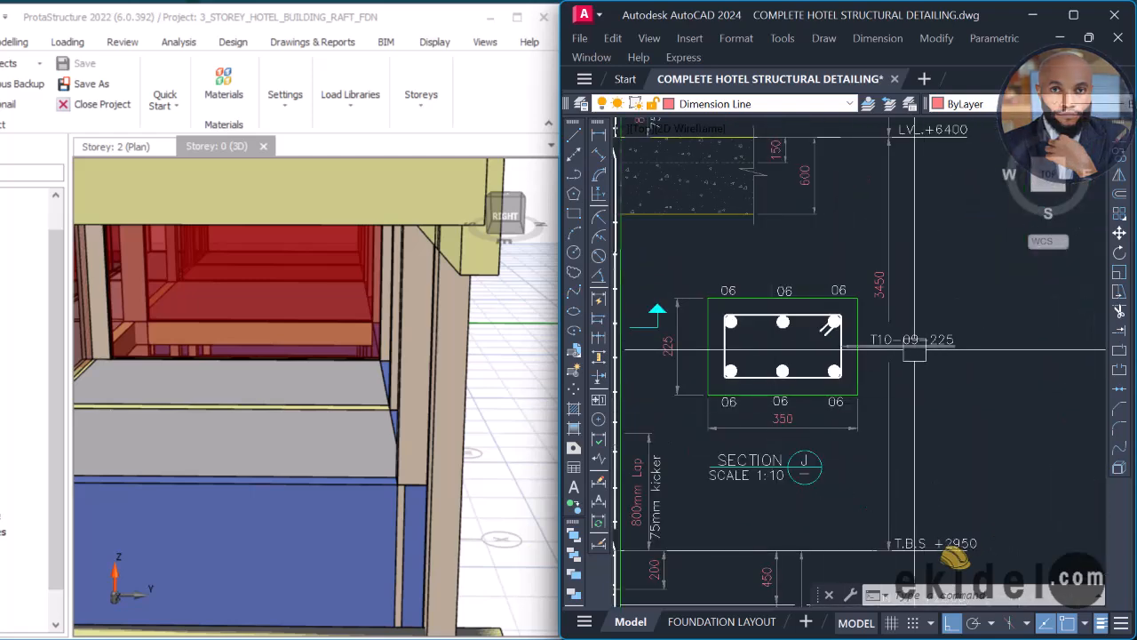
scroll(914, 348, down, 5)
middle_drag(907, 397, 755, 441)
scroll(883, 350, up, 2)
scroll(853, 329, down, 2)
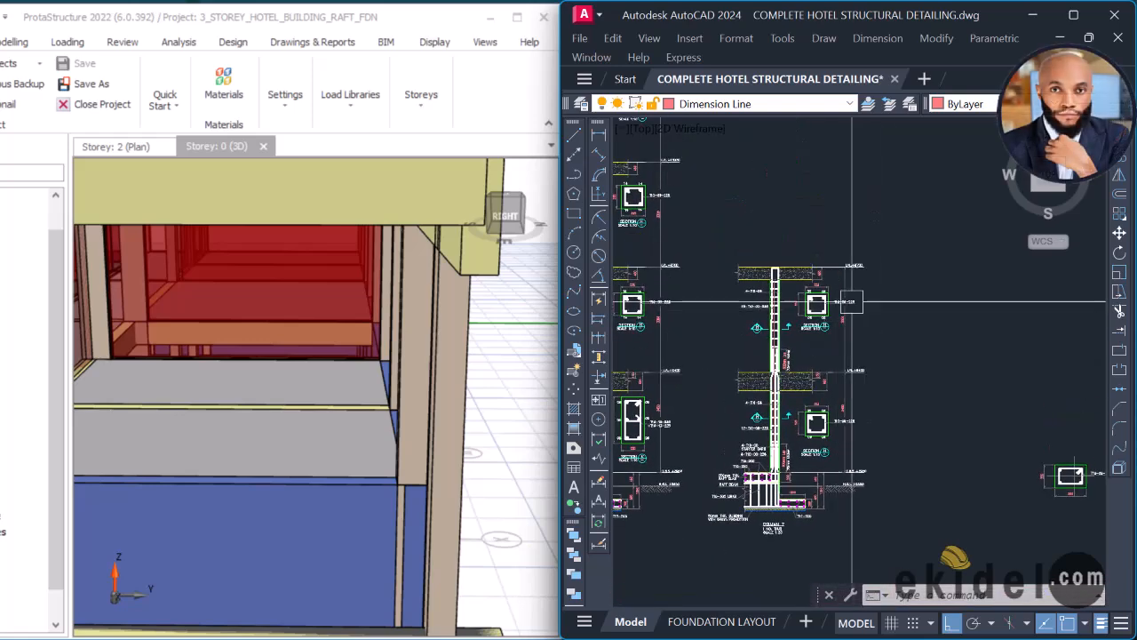
scroll(856, 310, down, 2)
middle_drag(728, 283, 802, 324)
scroll(784, 217, up, 2)
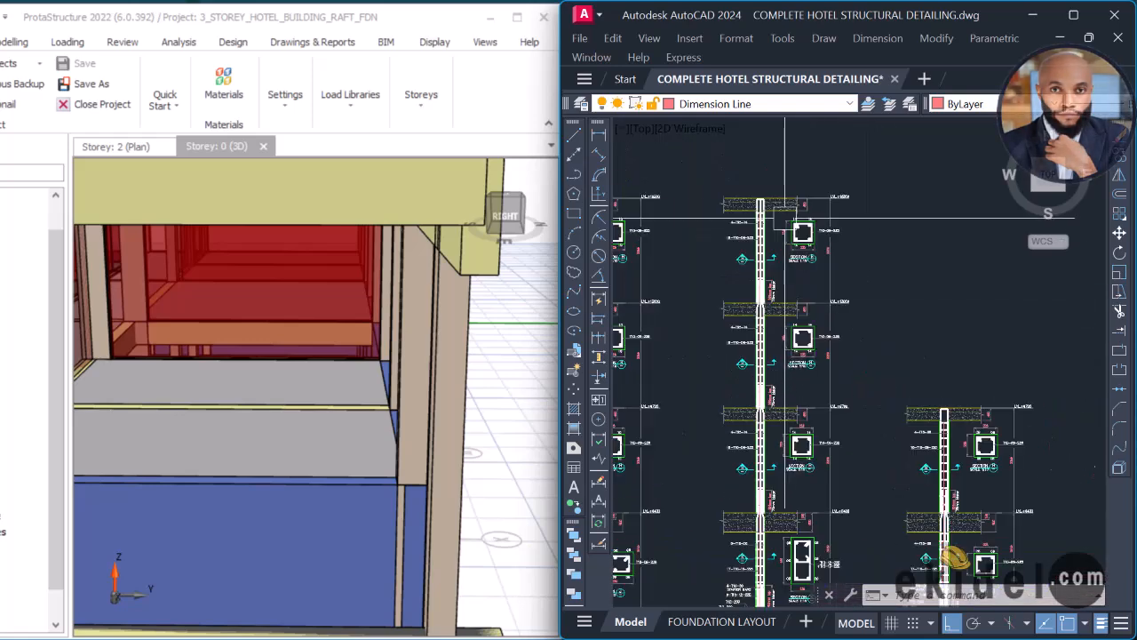
Step: Maximize the drawing window and compare the storey sections with the elevations across the column details
click(1074, 16)
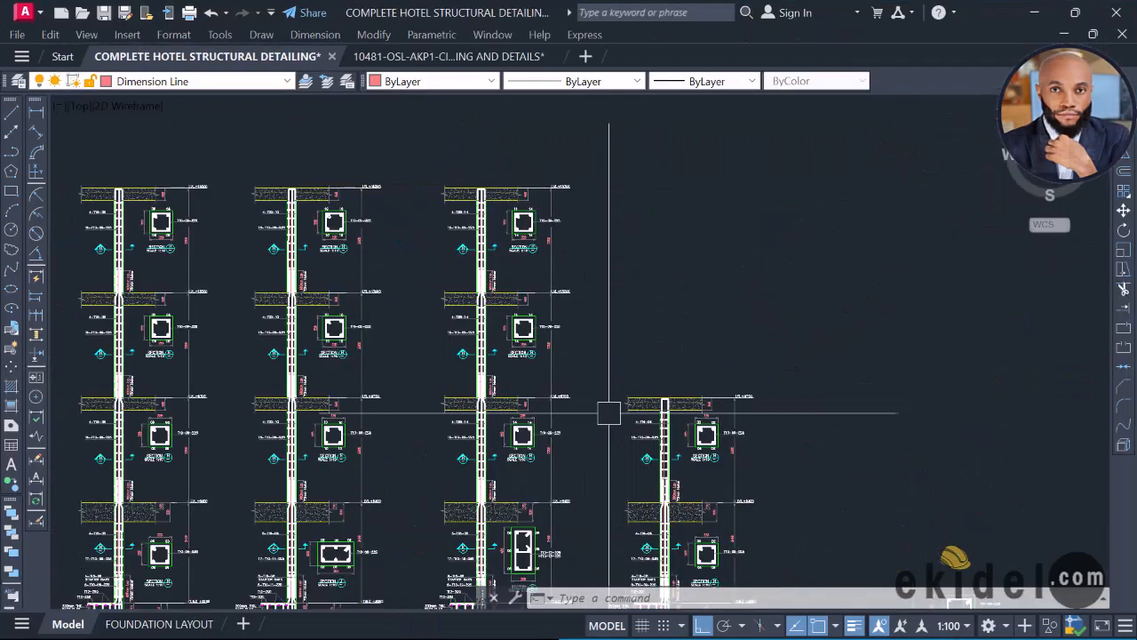
middle_drag(609, 413, 614, 317)
scroll(652, 151, up, 5)
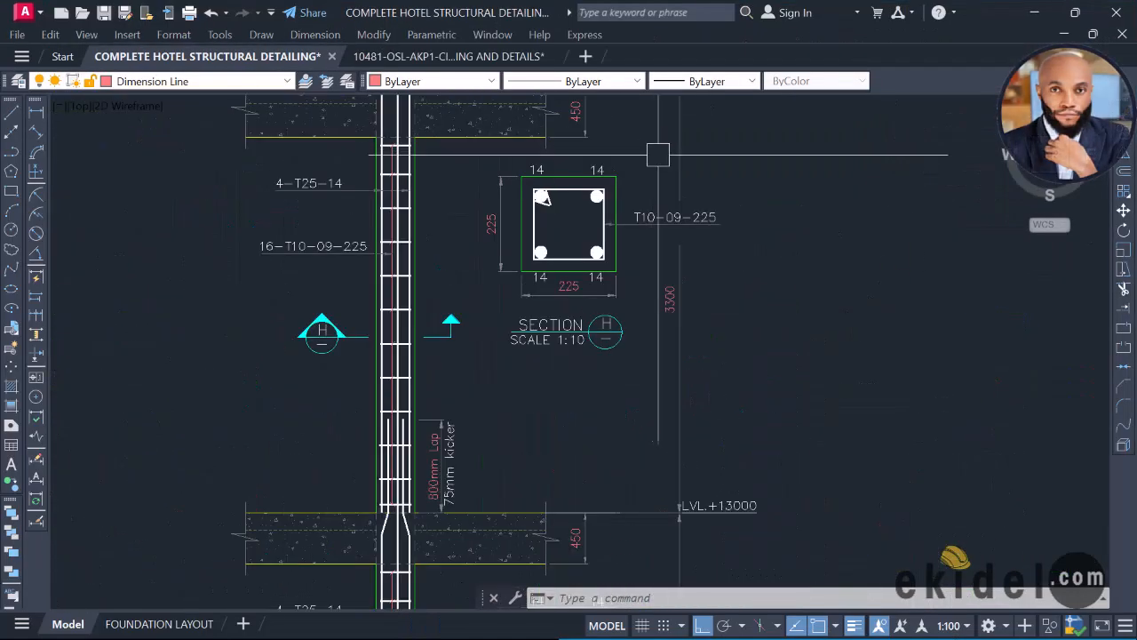
scroll(680, 191, down, 5)
scroll(548, 472, up, 4)
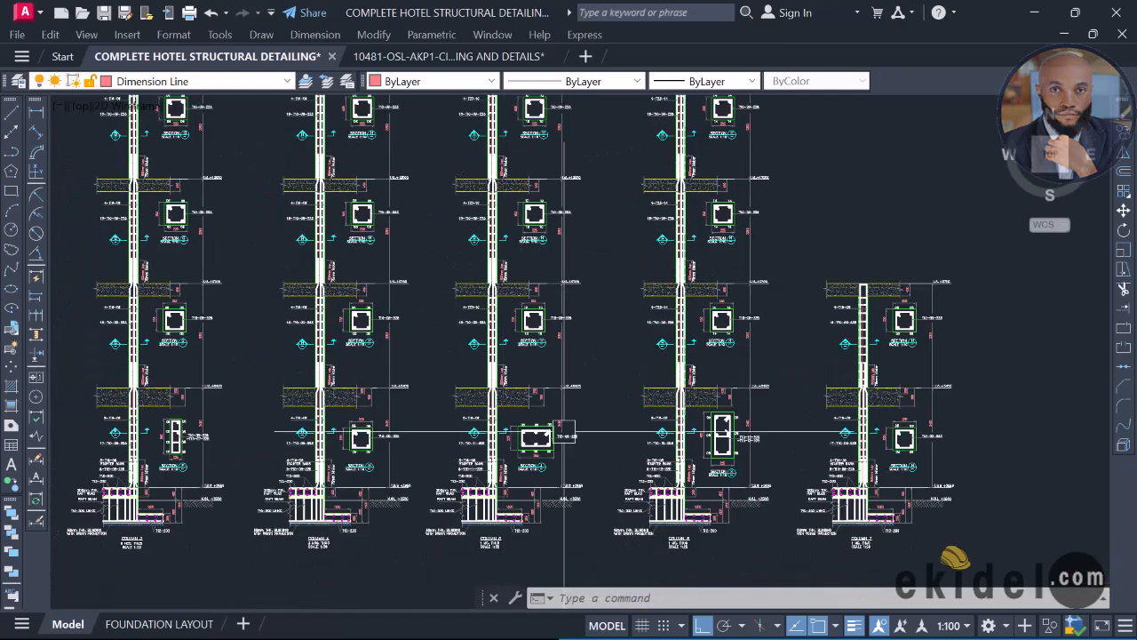
middle_drag(540, 325, 543, 457)
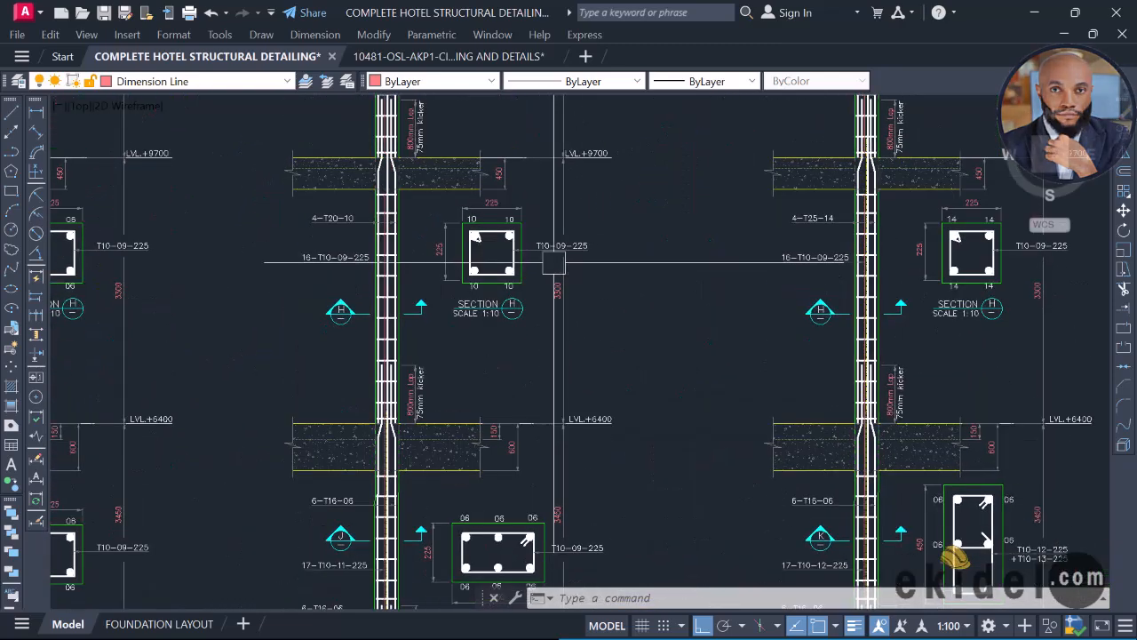
Step: Change the link label on Column 5's Section J to T10-11-225
scroll(560, 234, down, 2)
scroll(430, 466, up, 4)
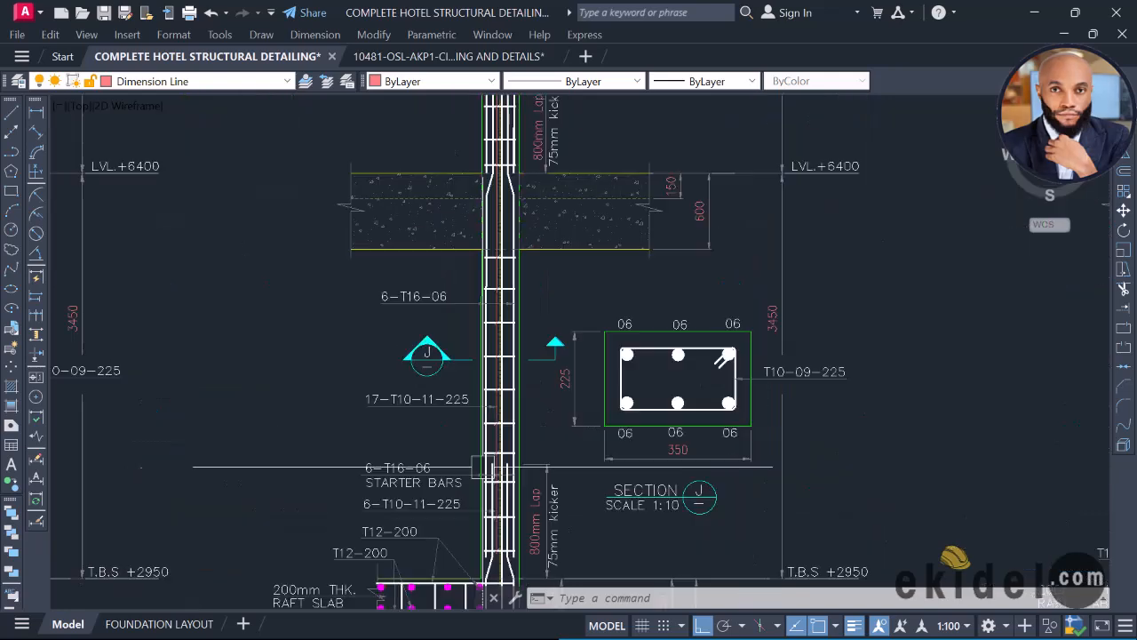
middle_drag(782, 433, 691, 420)
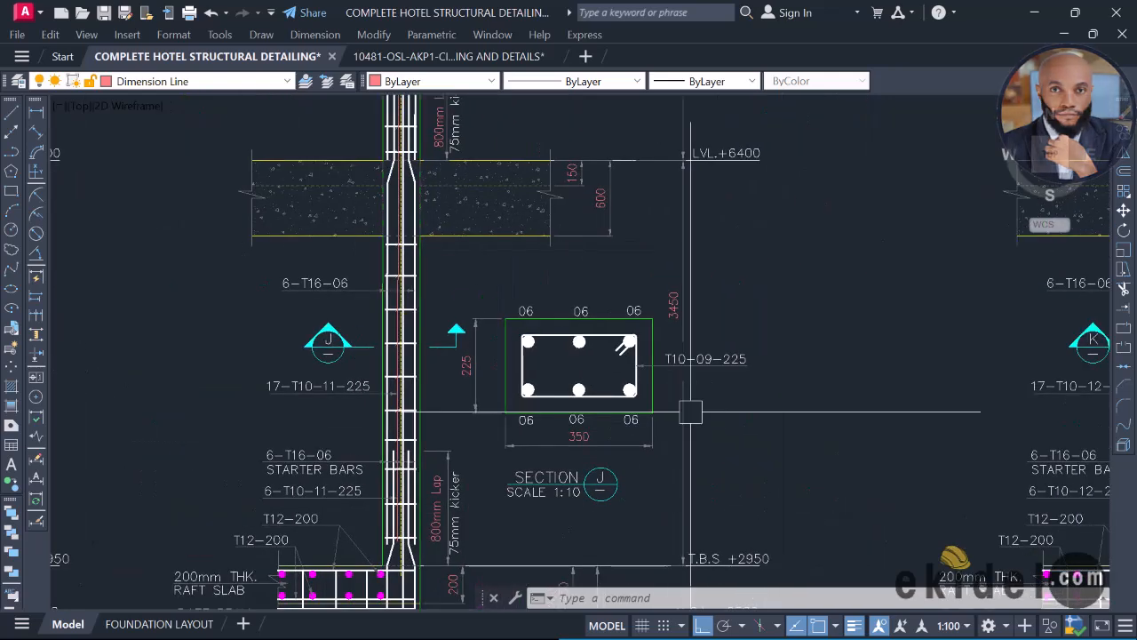
scroll(707, 380, up, 3)
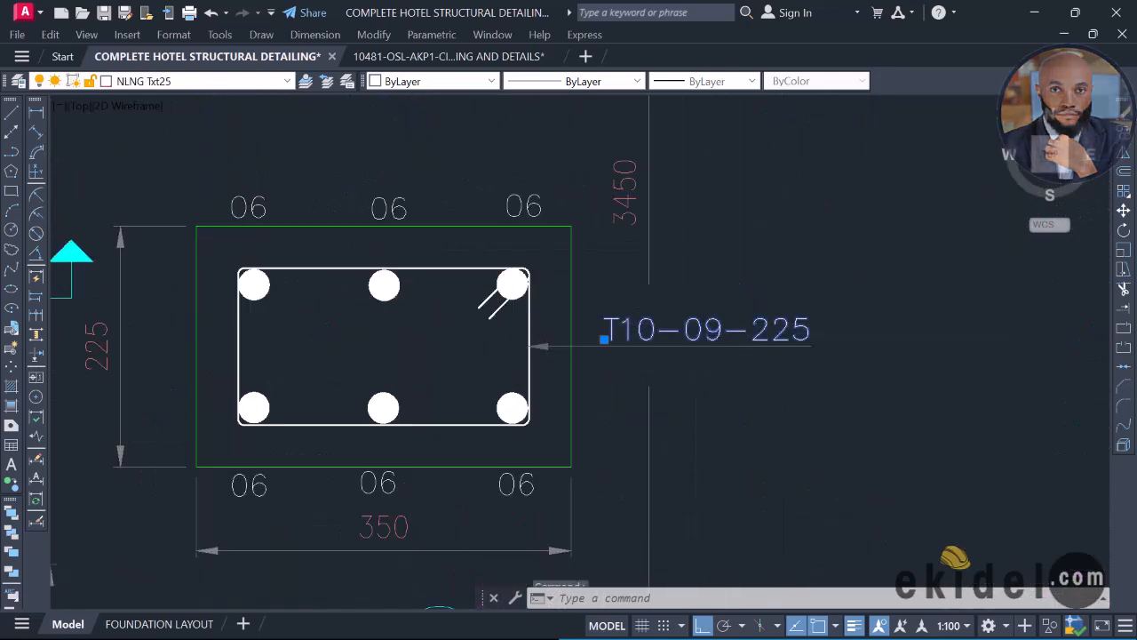
double_click(720, 331)
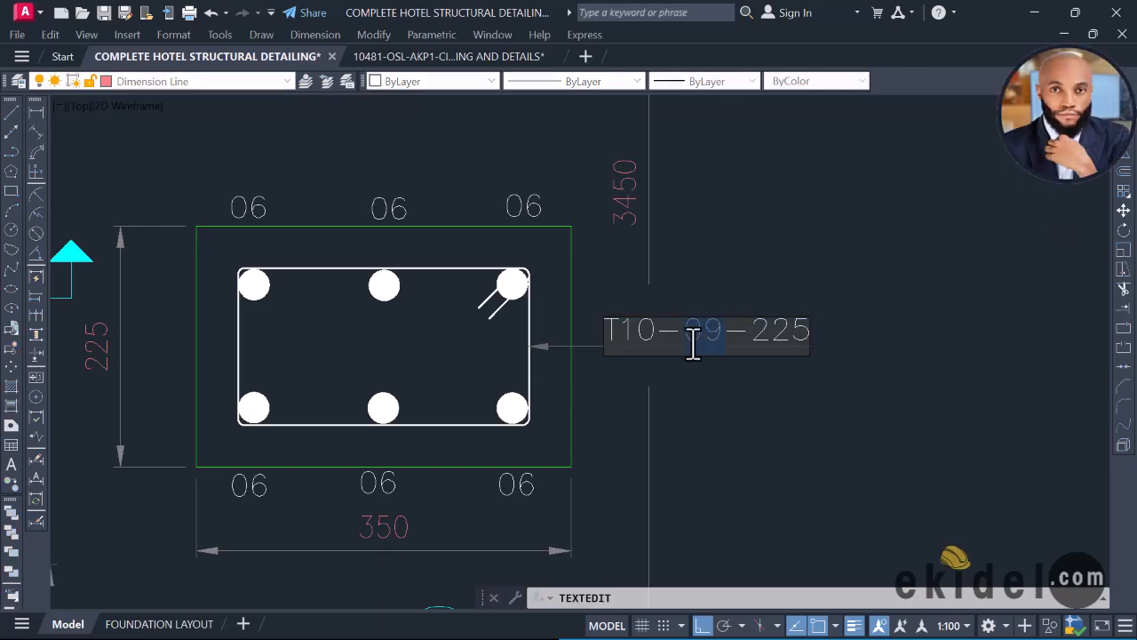
click(698, 387)
scroll(698, 386, down, 3)
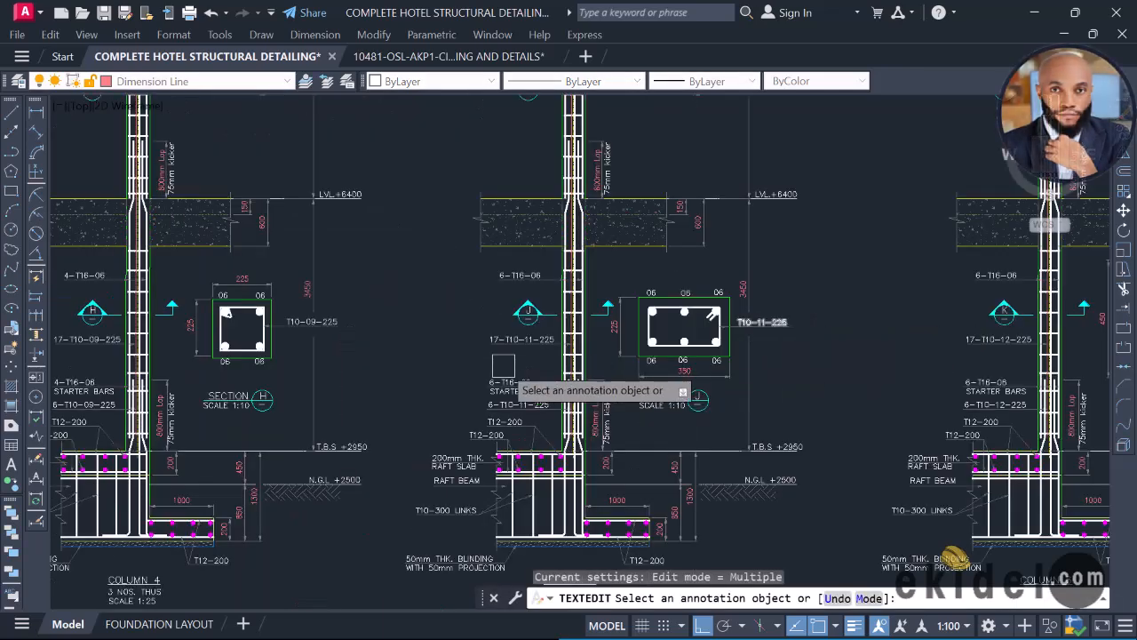
Step: Examine the storey sections and link labels across the existing column details, including the T25-14 sections below LVL.+13000
scroll(526, 338, up, 3)
scroll(462, 330, down, 4)
scroll(763, 347, up, 3)
scroll(778, 319, down, 4)
scroll(685, 415, up, 2)
scroll(749, 435, down, 2)
scroll(766, 413, up, 2)
scroll(769, 414, up, 2)
scroll(622, 346, down, 2)
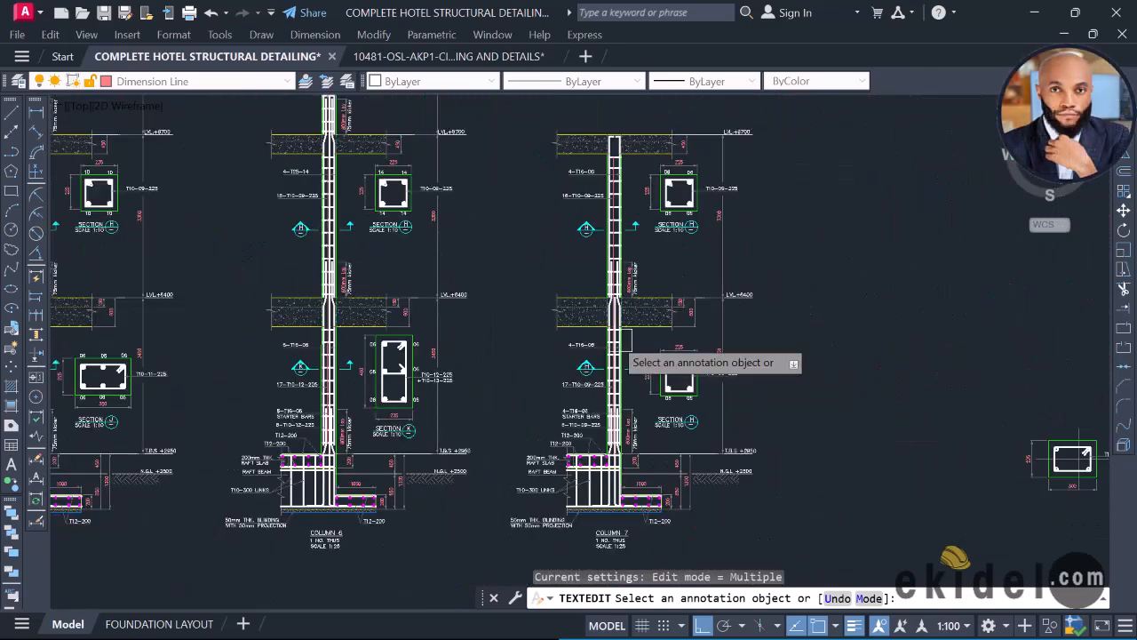
middle_drag(630, 284, 686, 354)
middle_drag(569, 303, 576, 436)
middle_drag(507, 294, 569, 482)
middle_drag(490, 299, 726, 261)
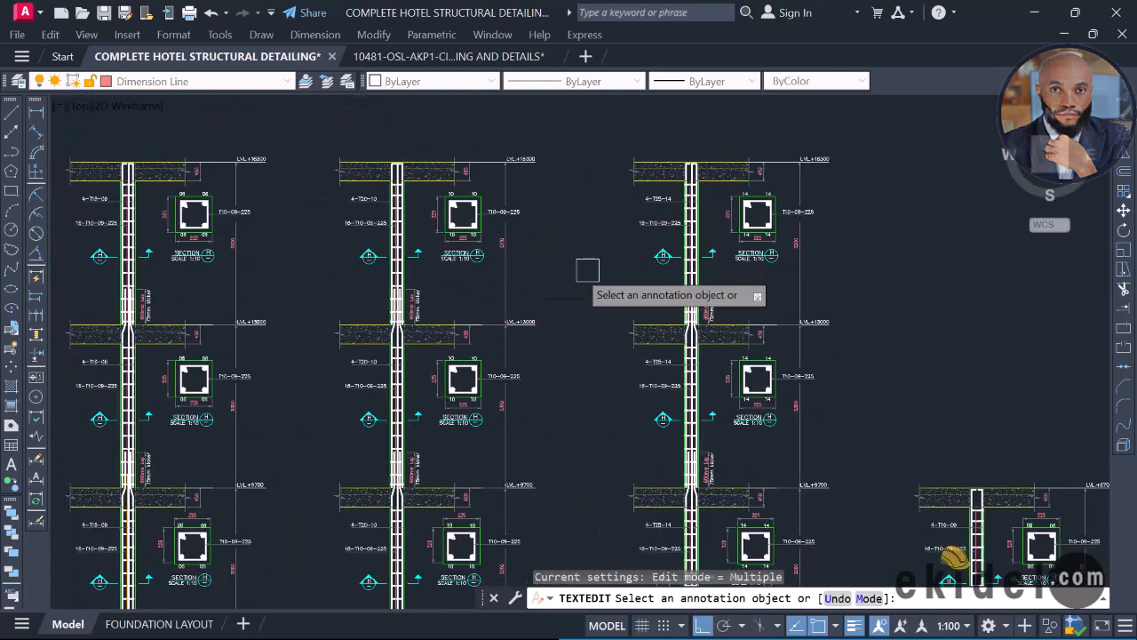
scroll(462, 218, up, 2)
middle_drag(426, 245, 468, 168)
scroll(473, 236, down, 4)
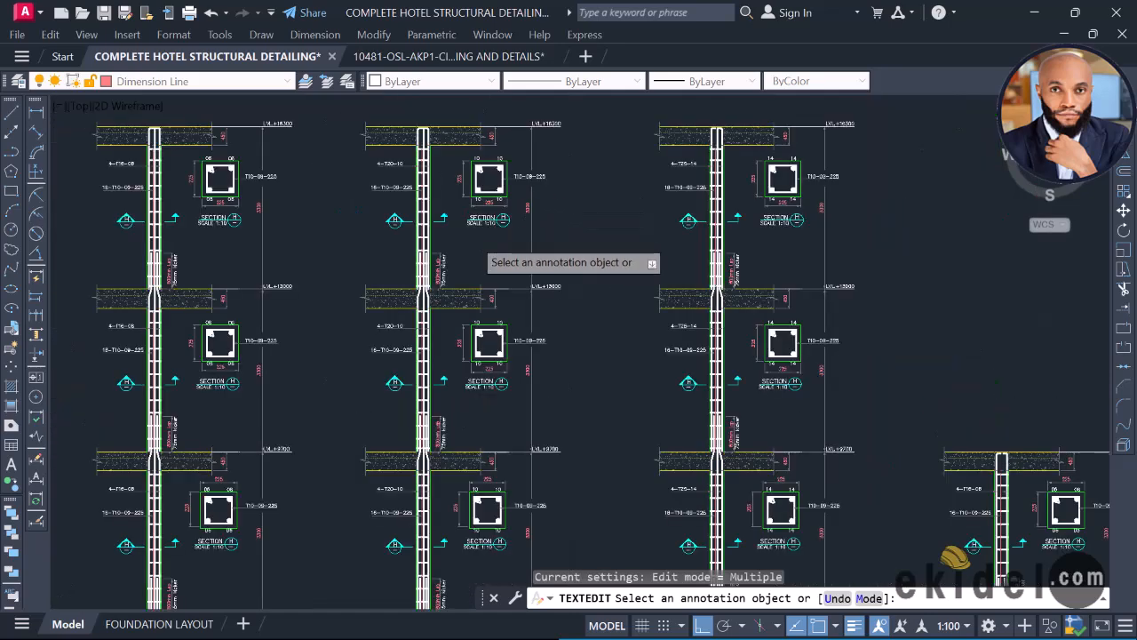
scroll(662, 306, up, 3)
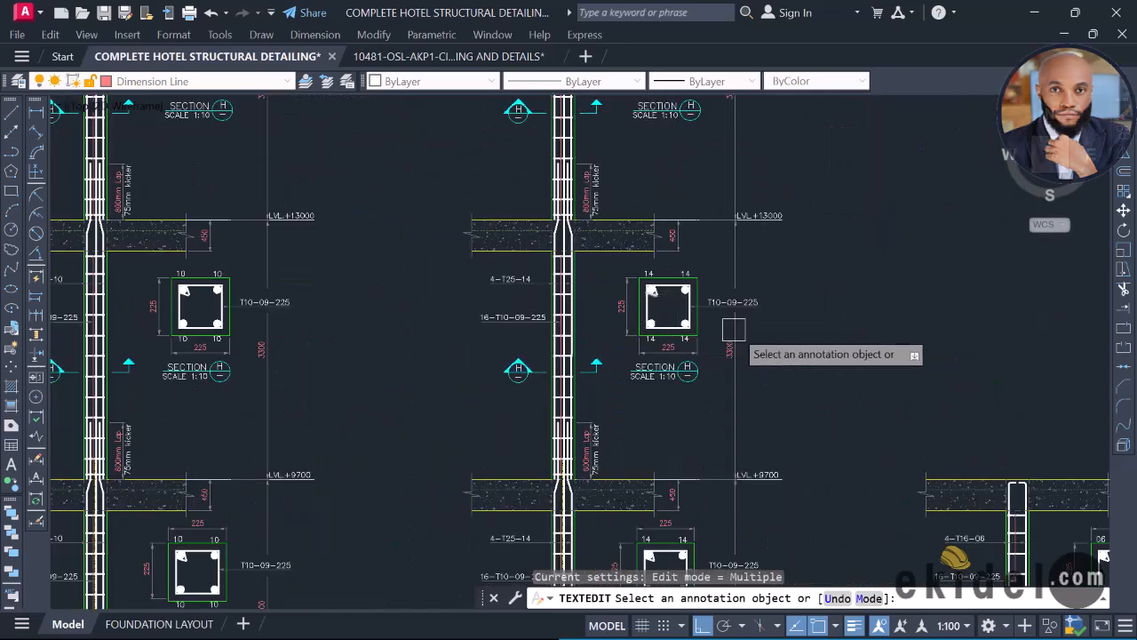
middle_drag(651, 298, 633, 320)
scroll(662, 307, up, 3)
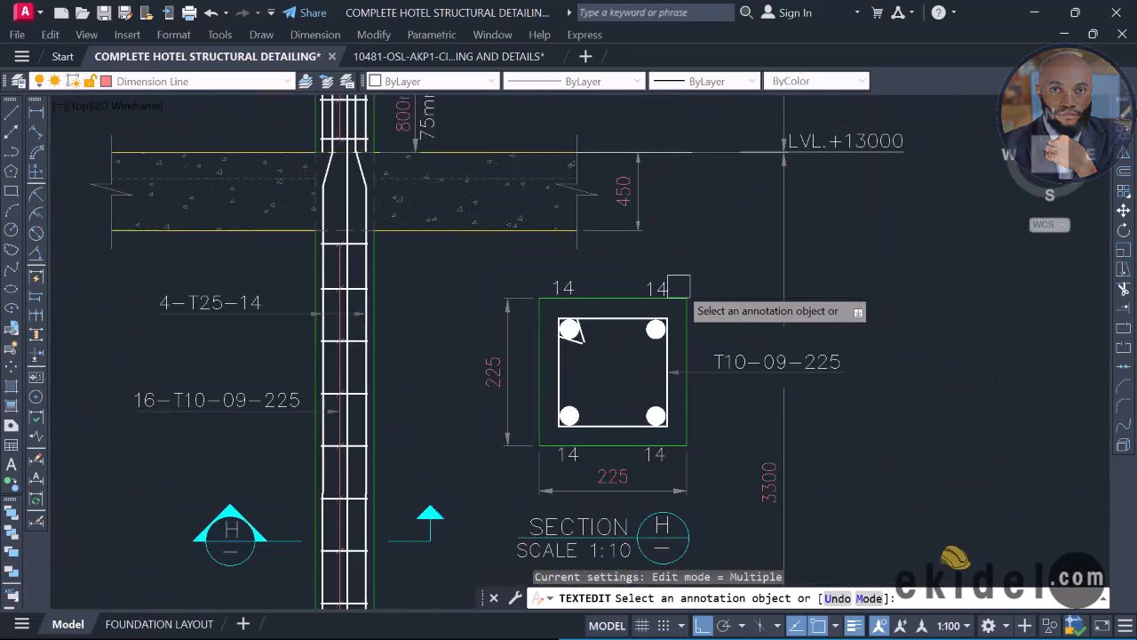
scroll(634, 269, down, 5)
Step: Change the link label of the 300 by 225 section to T10-15-225
scroll(782, 395, up, 5)
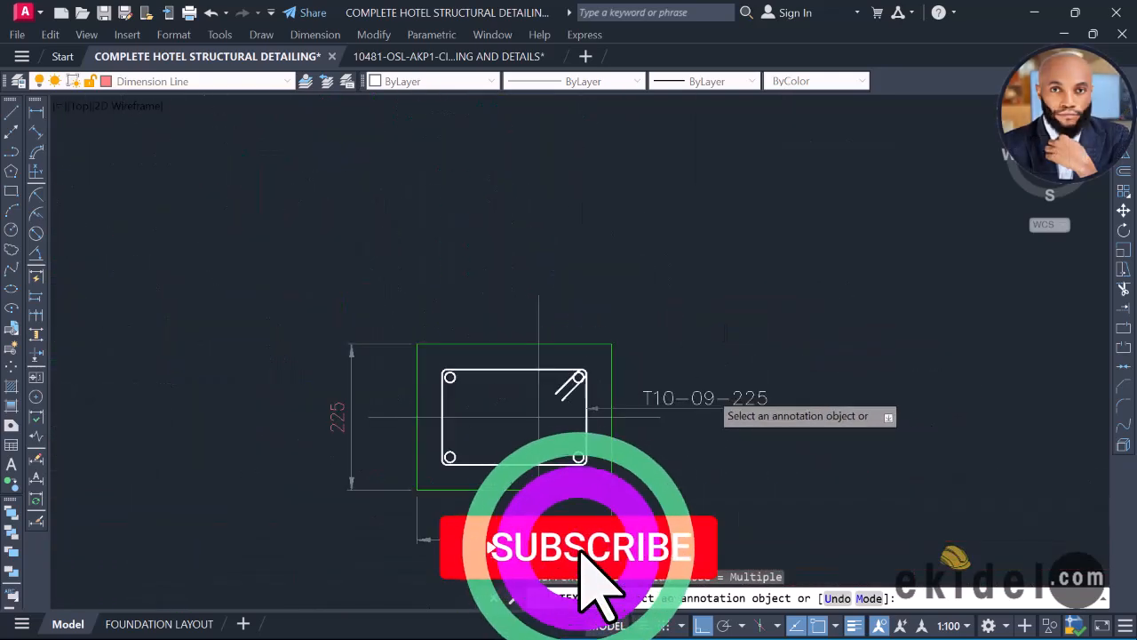
scroll(709, 398, up, 2)
click(709, 401)
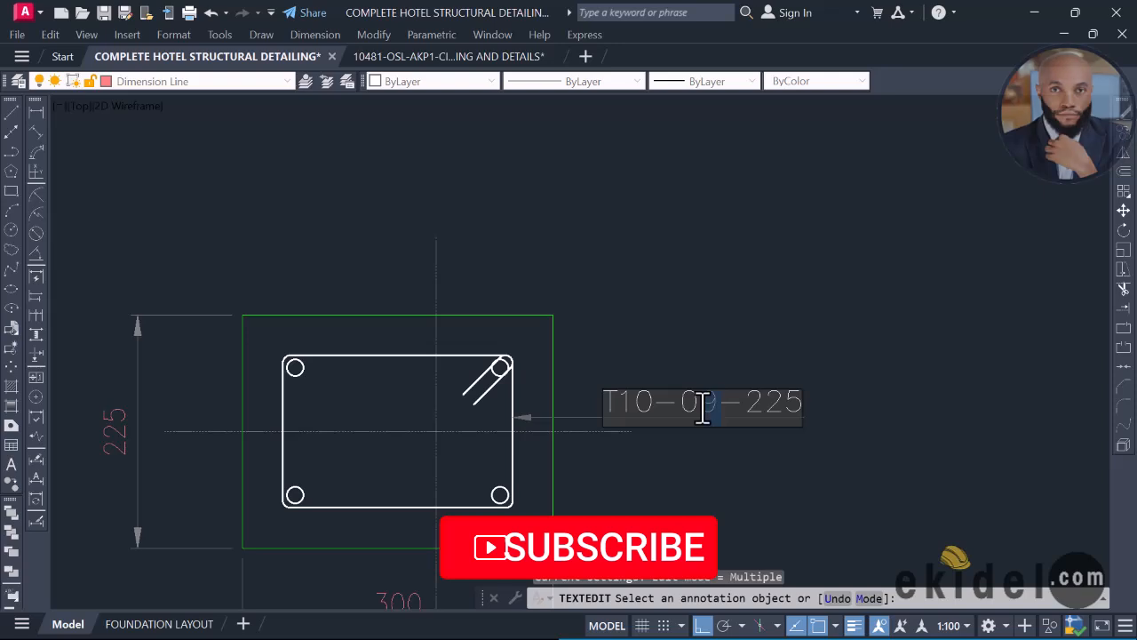
double_click(687, 407)
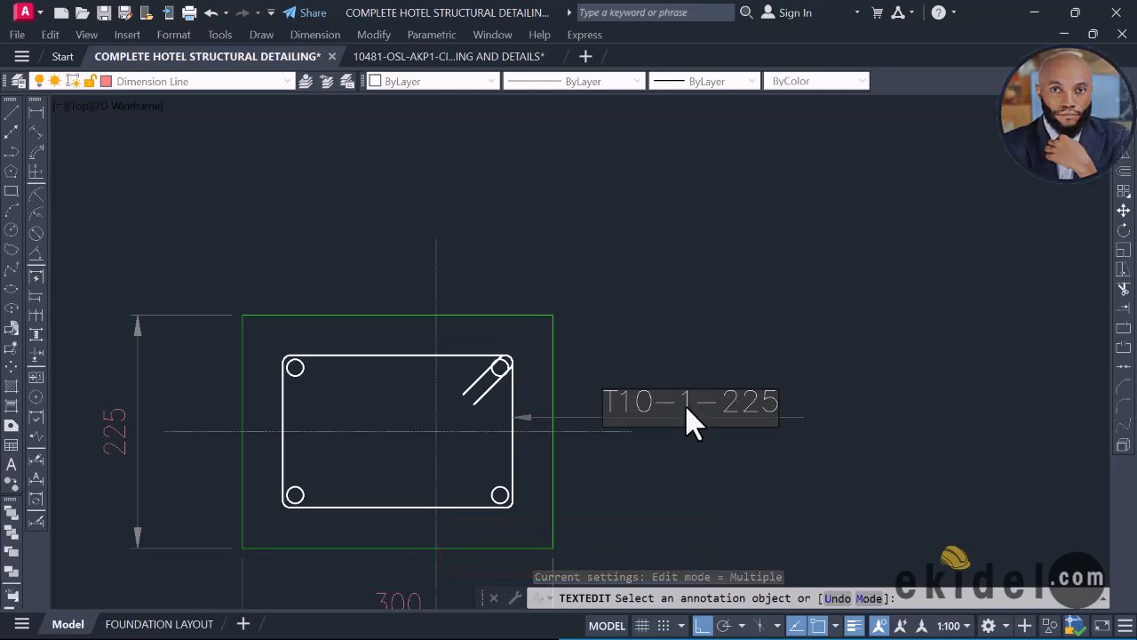
click(762, 324)
scroll(799, 302, down, 4)
key(Escape)
Step: Erase the four hollow bar circles from the corners of the link in the 300 by 225 section
scroll(755, 307, down, 4)
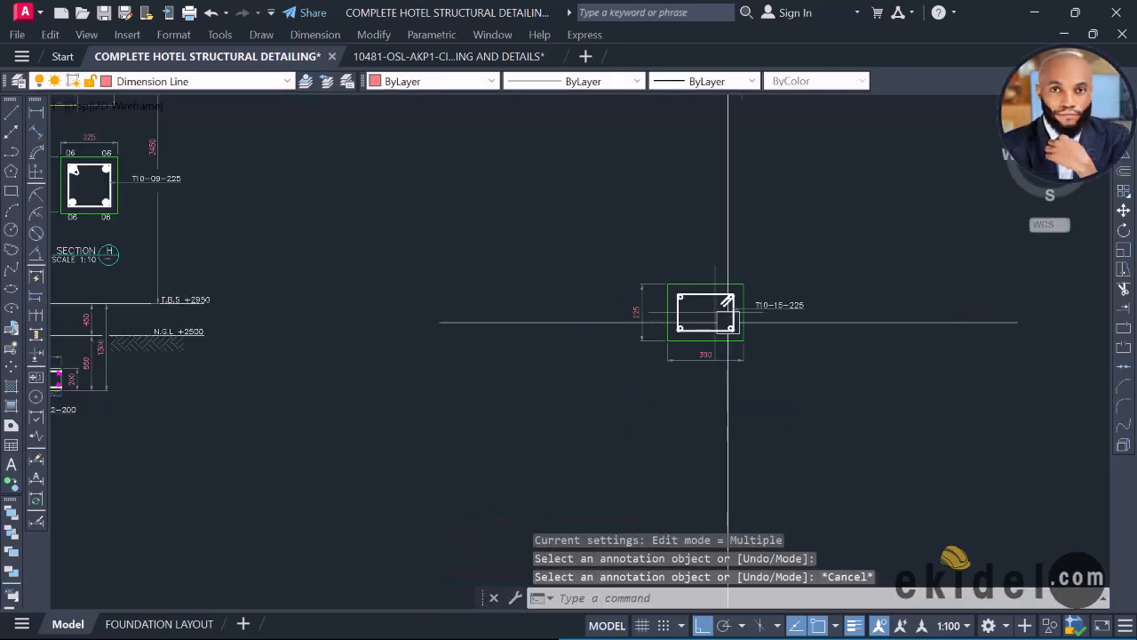
scroll(750, 315, up, 10)
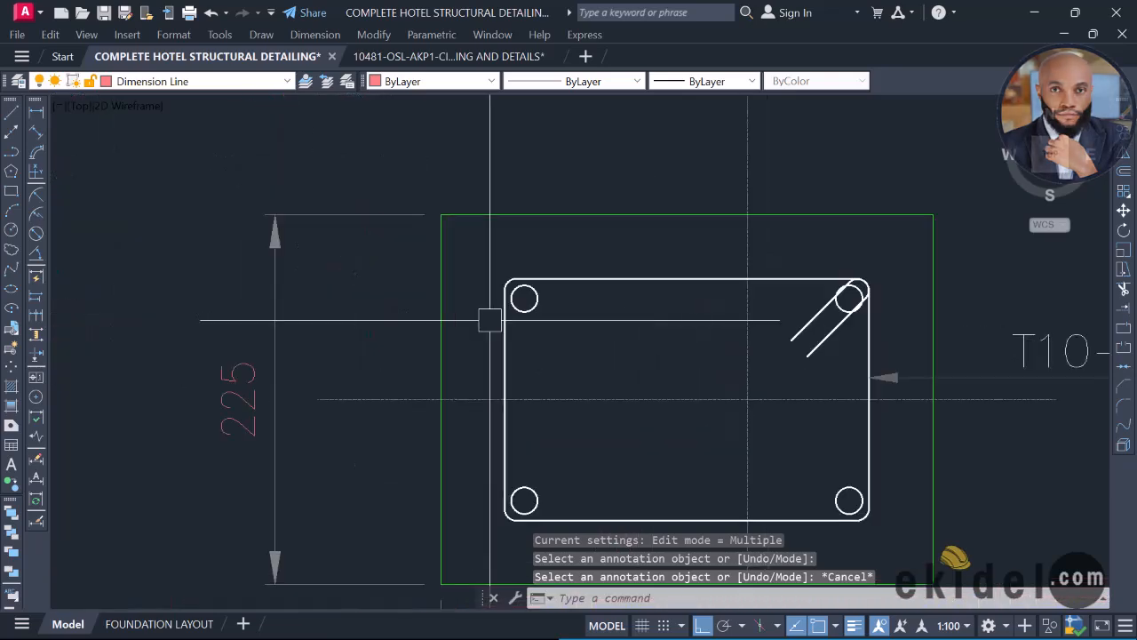
click(594, 335)
click(554, 294)
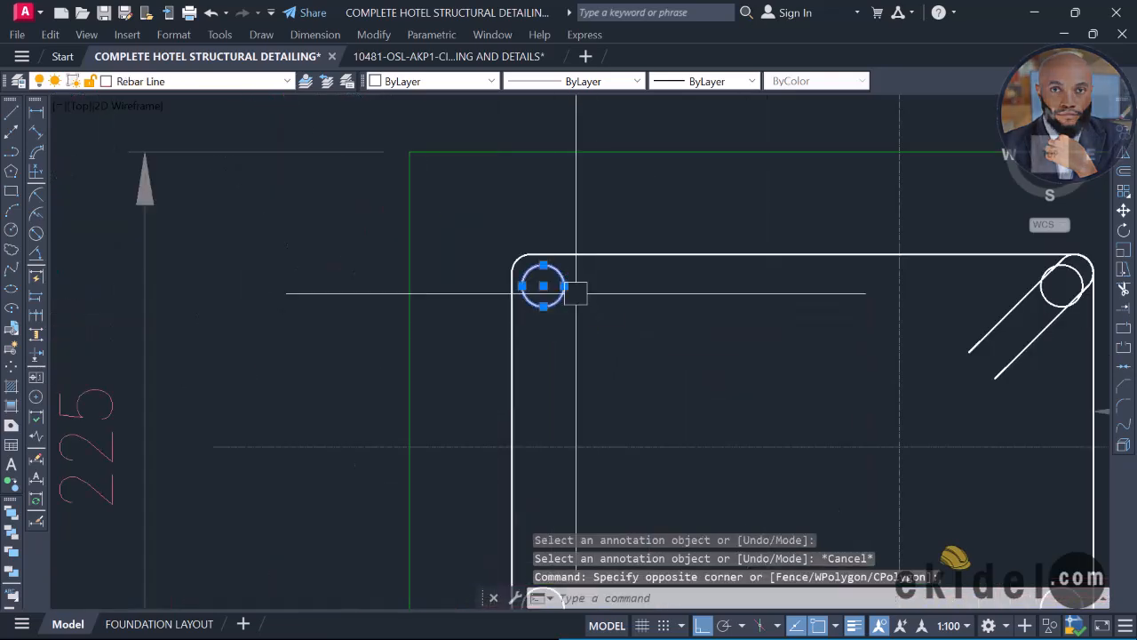
text(e)
key(space)
scroll(596, 354, down, 2)
mouse_move(595, 353)
middle_down()
mouse_move(556, 218)
mouse_move(531, 217)
middle_up()
scroll(521, 365, up, 2)
click(560, 342)
click(474, 371)
key(space)
click(987, 332)
click(936, 378)
key(space)
middle_drag(866, 339, 713, 496)
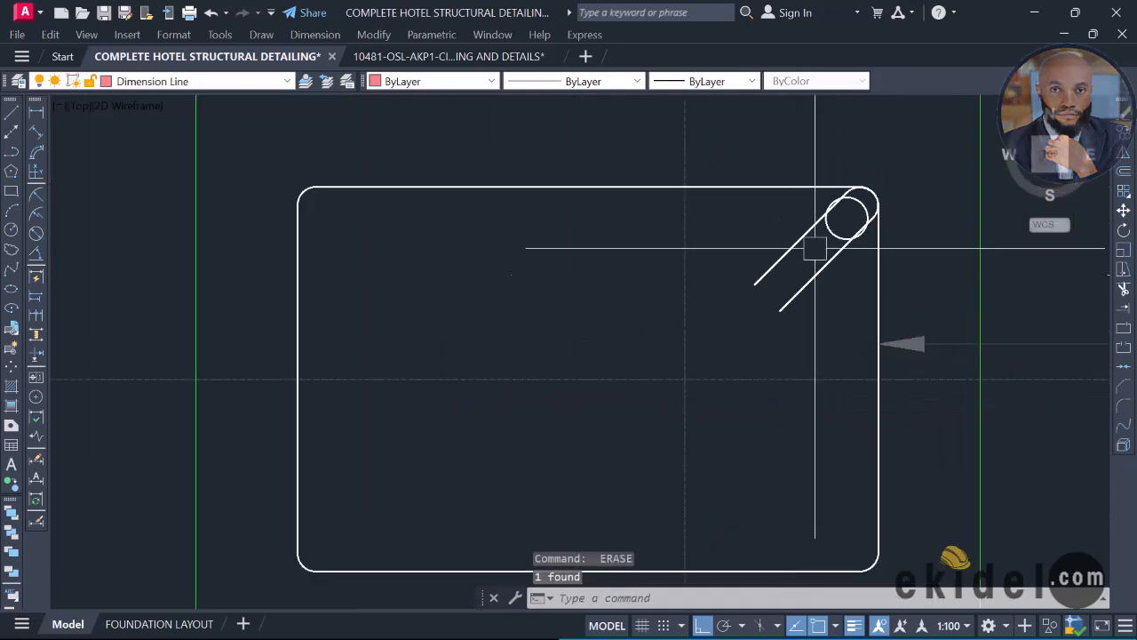
scroll(801, 275, up, 2)
click(835, 228)
key(space)
Step: Copy a solid bar dot from Column 7's lower Section H into the upper-left link corner of the 300 by 225 section
scroll(835, 228, down, 5)
middle_drag(427, 223, 708, 281)
scroll(708, 282, down, 2)
mouse_move(218, 292)
middle_down()
mouse_move(530, 305)
mouse_move(580, 290)
middle_up()
middle_drag(325, 216, 385, 399)
scroll(385, 398, up, 2)
scroll(414, 264, up, 4)
click(418, 275)
click(368, 317)
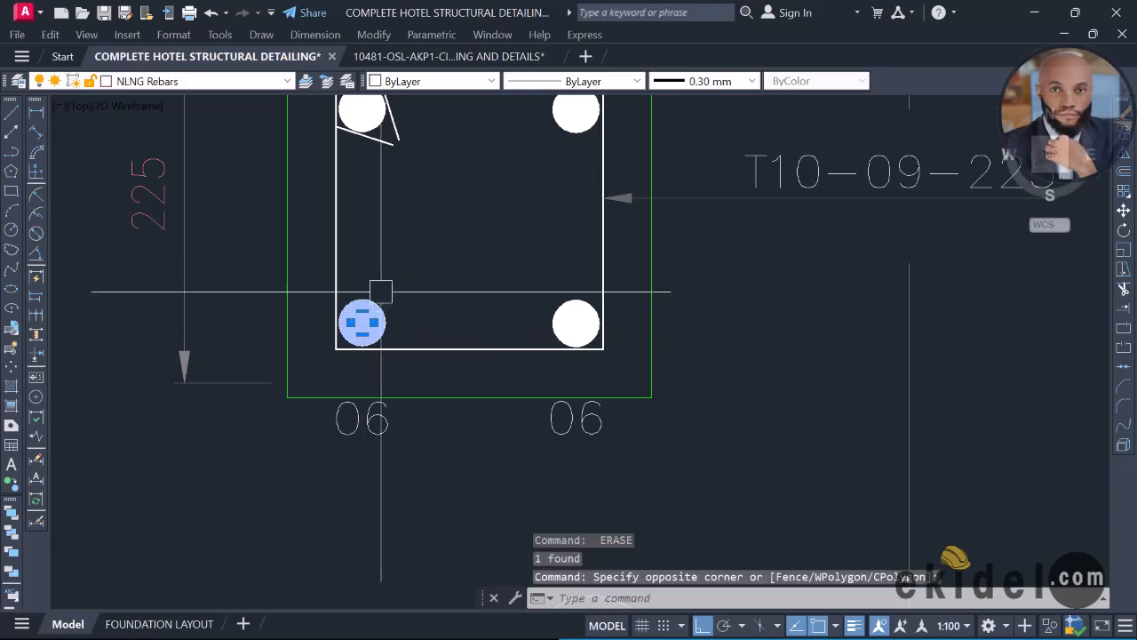
text(co)
key(space)
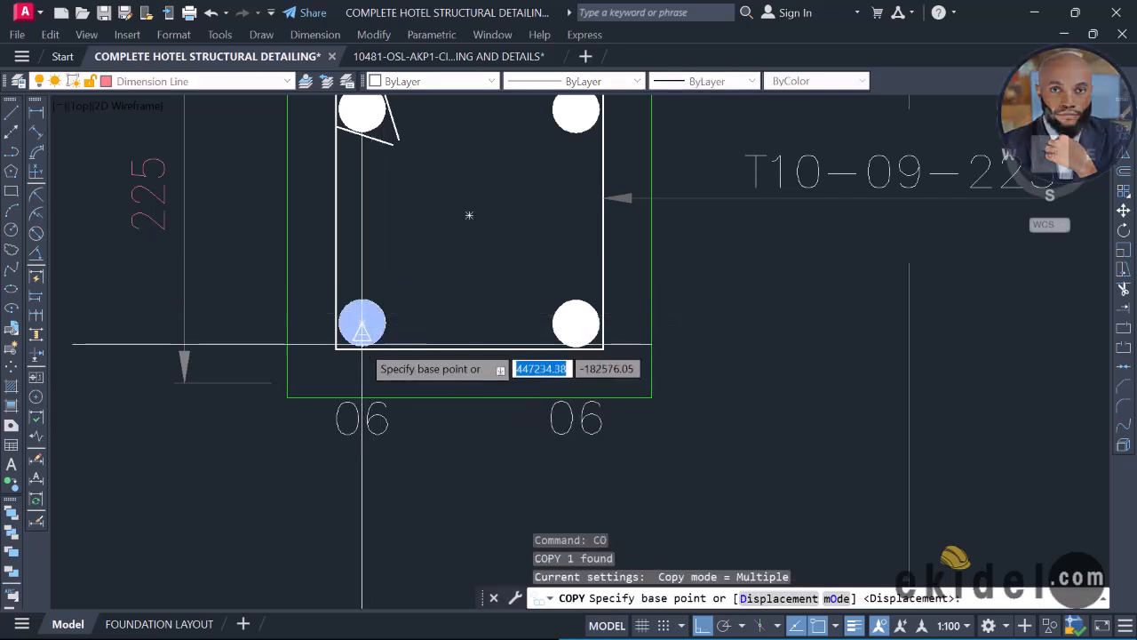
key(F3)
scroll(348, 339, up, 2)
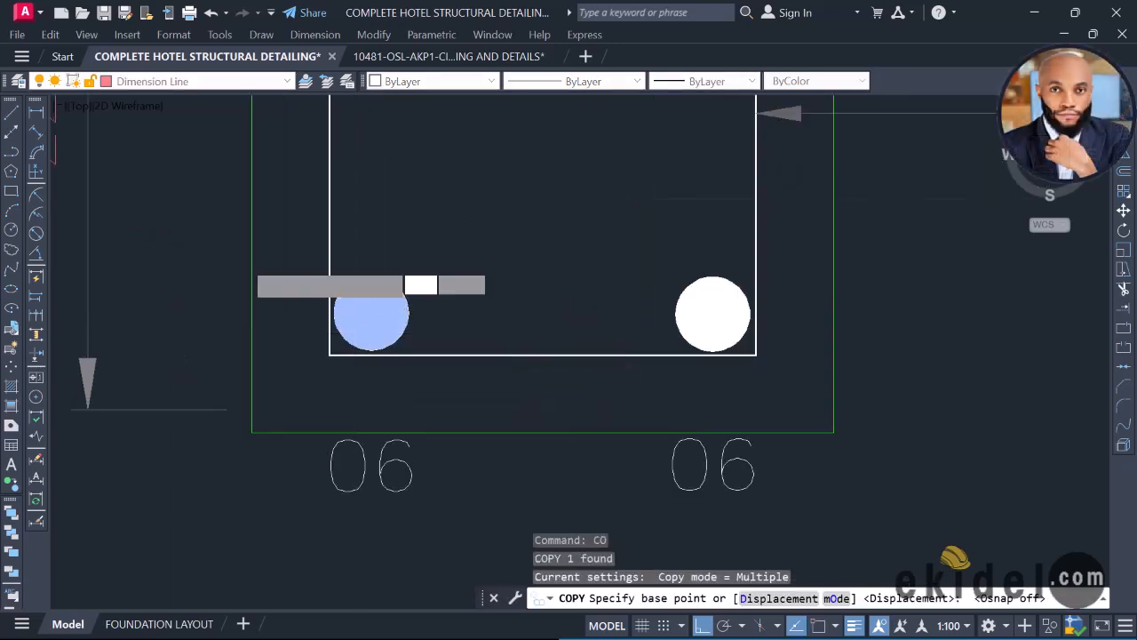
click(371, 314)
scroll(250, 226, down, 9)
key(F8)
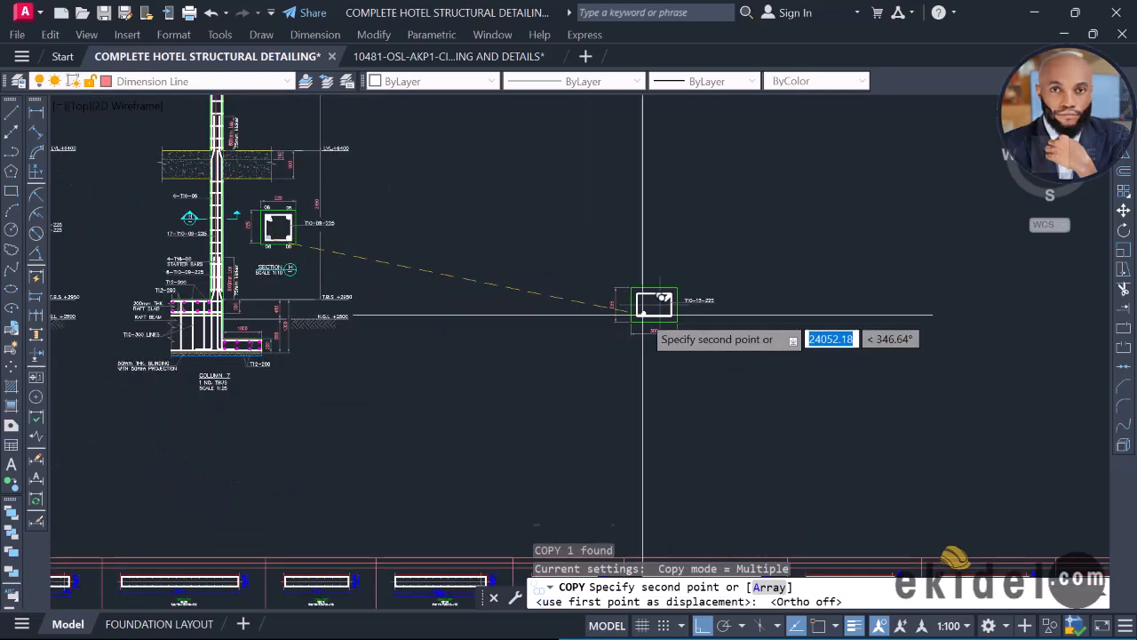
scroll(629, 323, up, 10)
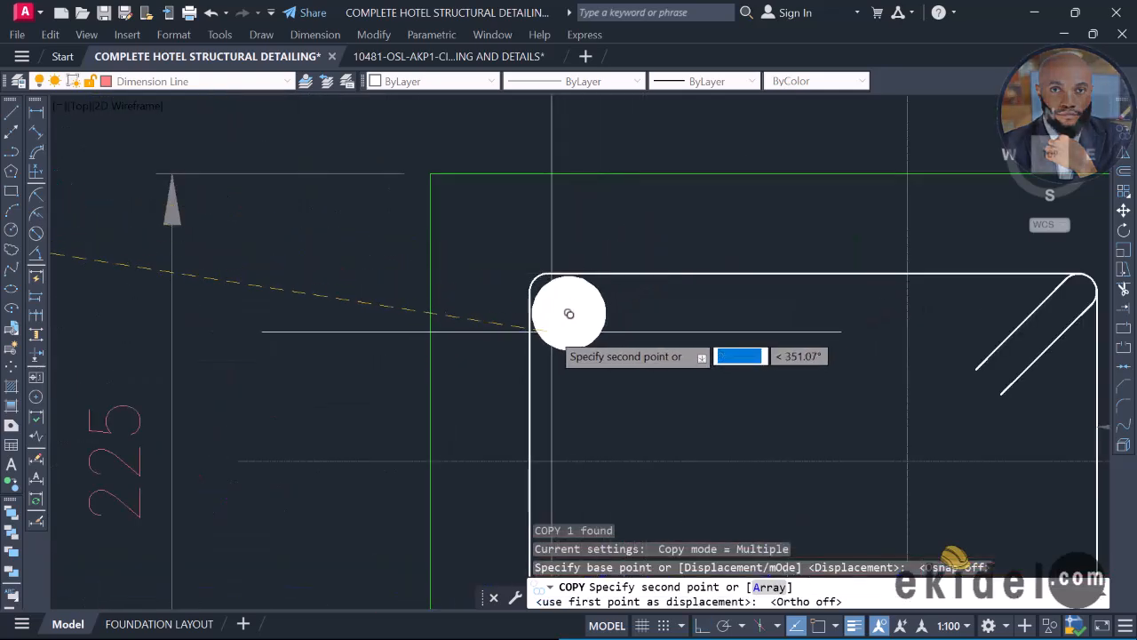
click(571, 311)
Step: Place copies of the solid bar dot in the other three link corners of the 300 by 225 section
scroll(573, 312, down, 3)
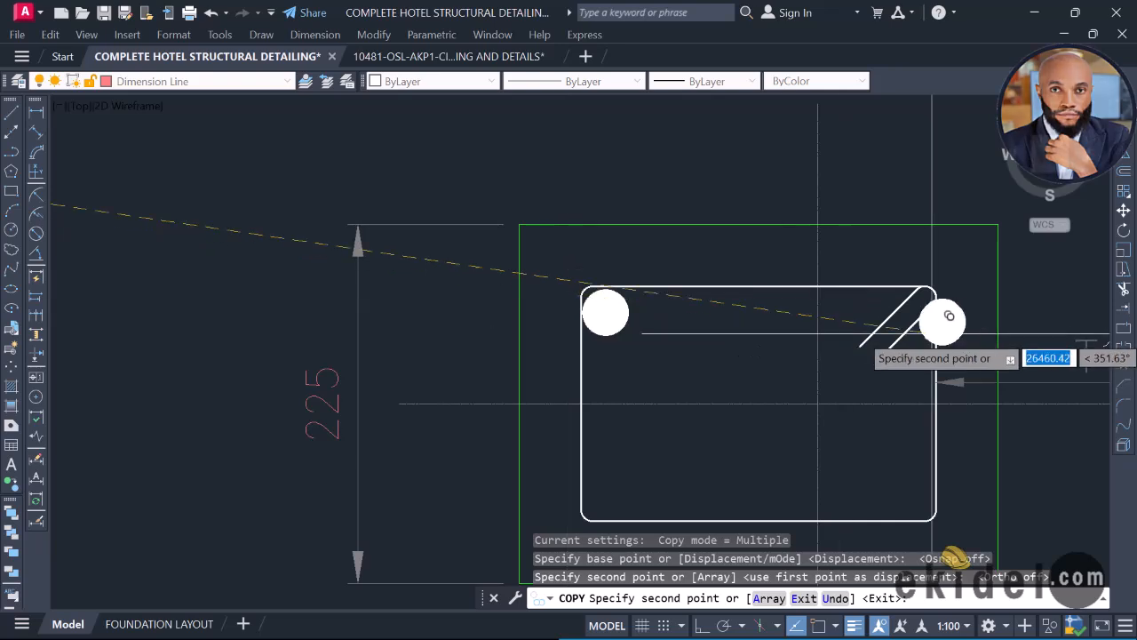
scroll(948, 315, up, 4)
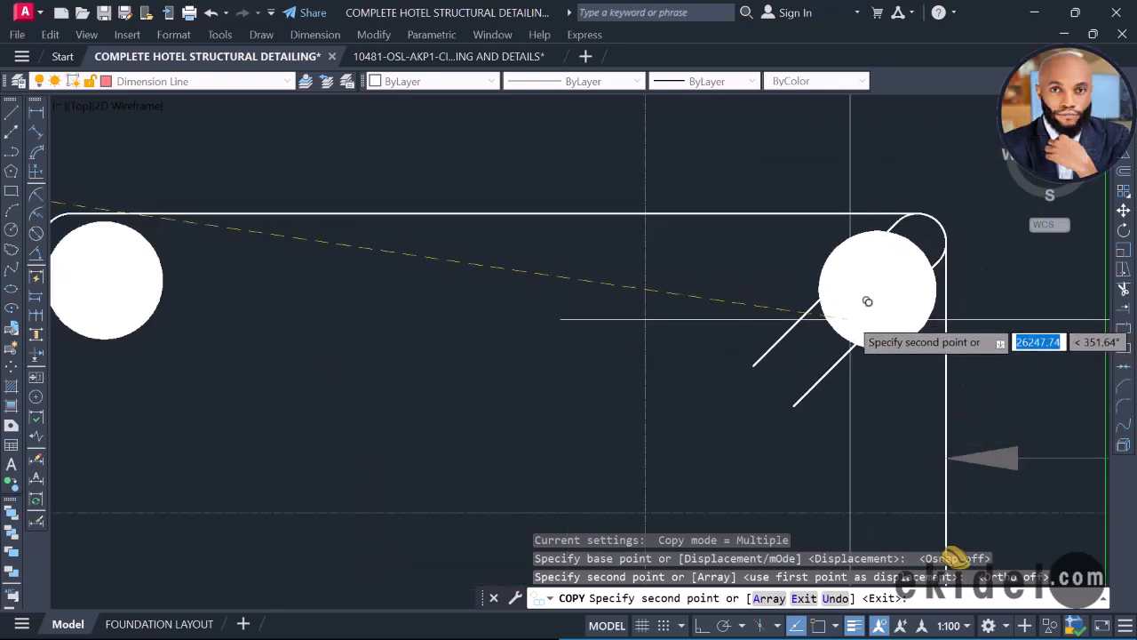
scroll(870, 298, down, 4)
click(807, 246)
scroll(807, 414, up, 2)
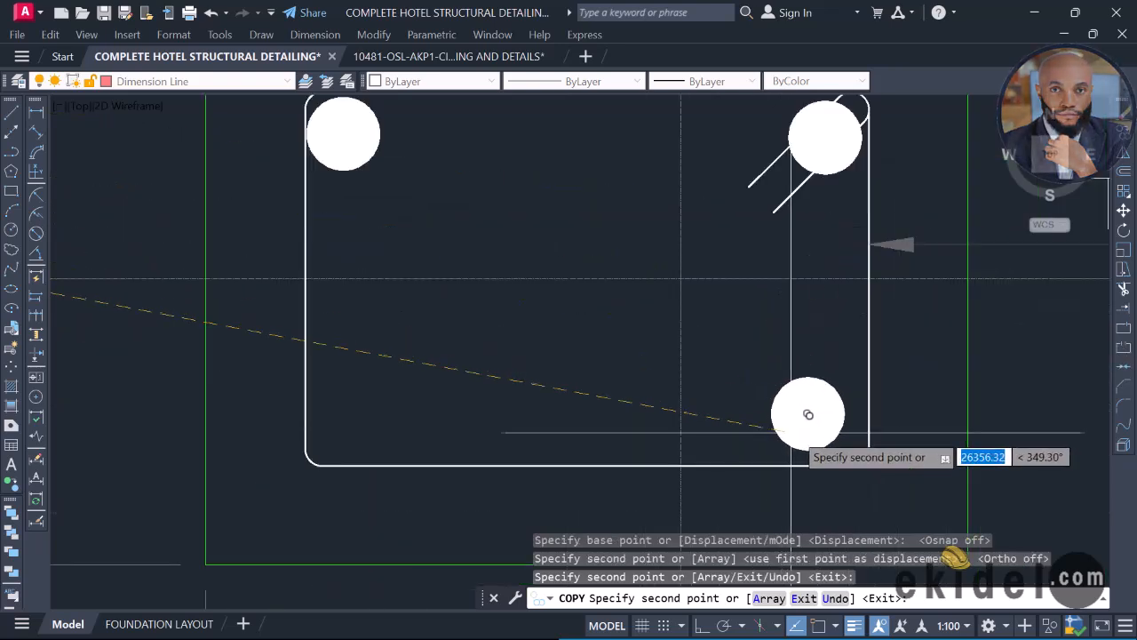
click(823, 415)
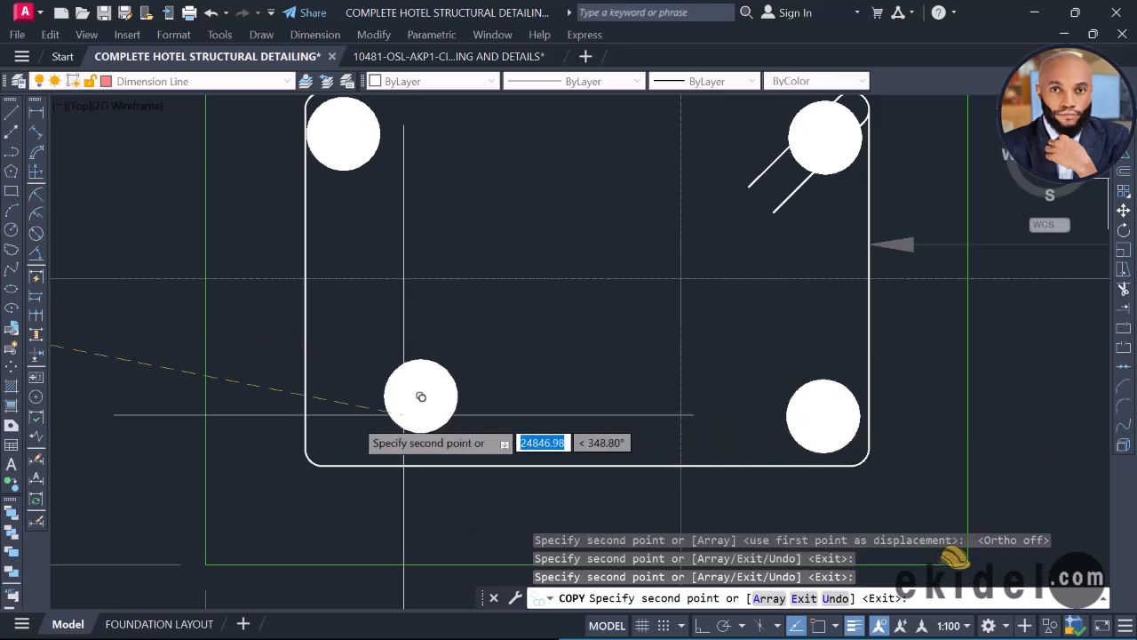
click(350, 423)
scroll(622, 315, down, 5)
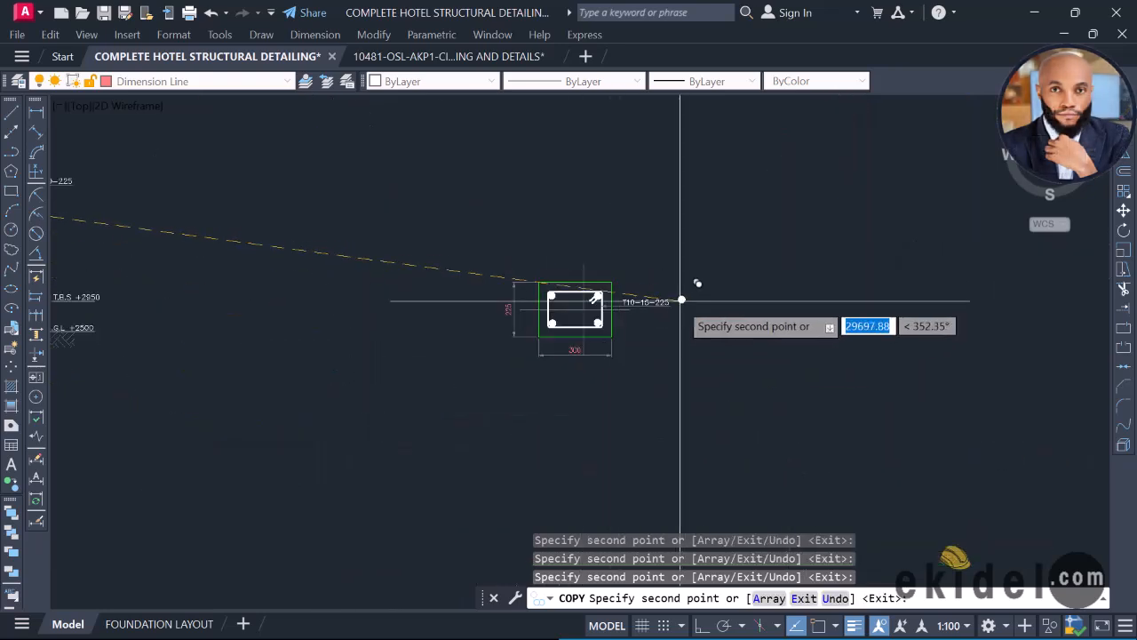
key(Escape)
Step: Copy the complete Column 7 detail to the empty area beyond the 300 by 225 section
middle_drag(530, 309, 592, 276)
scroll(655, 288, up, 2)
scroll(679, 269, down, 4)
middle_drag(663, 262, 728, 298)
scroll(729, 299, down, 2)
middle_drag(576, 261, 656, 308)
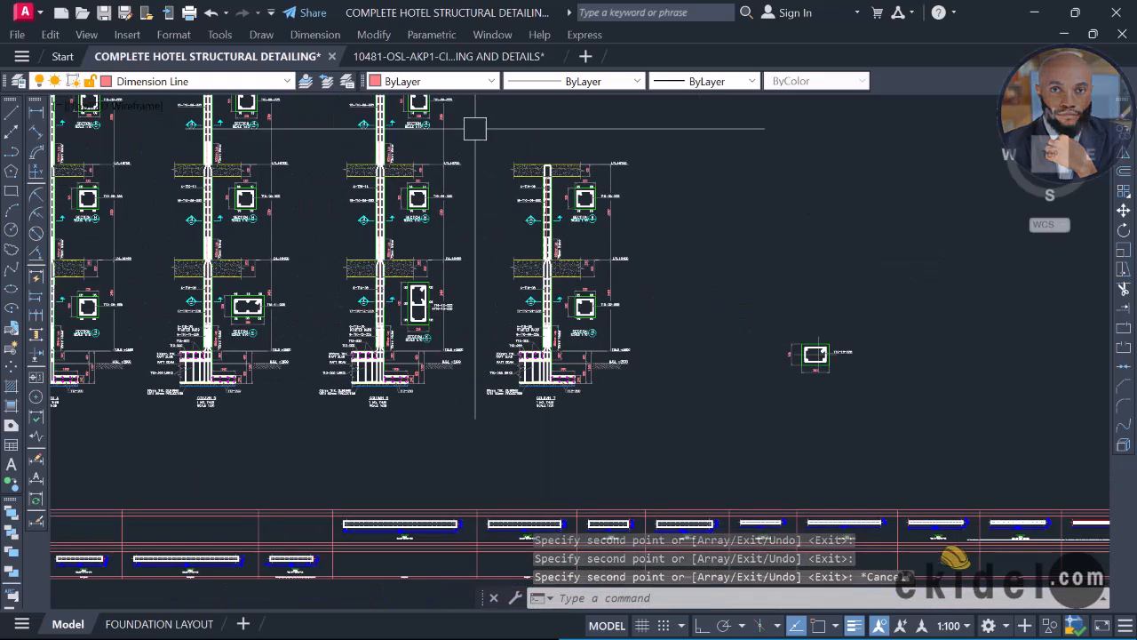
click(473, 126)
click(668, 435)
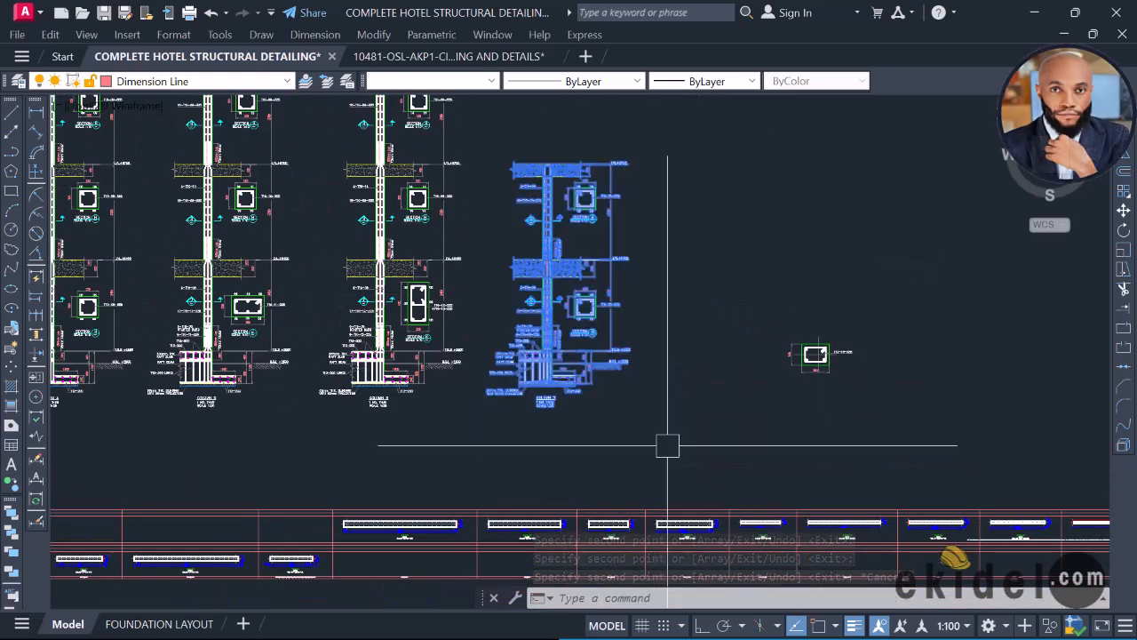
text(co)
key(Return)
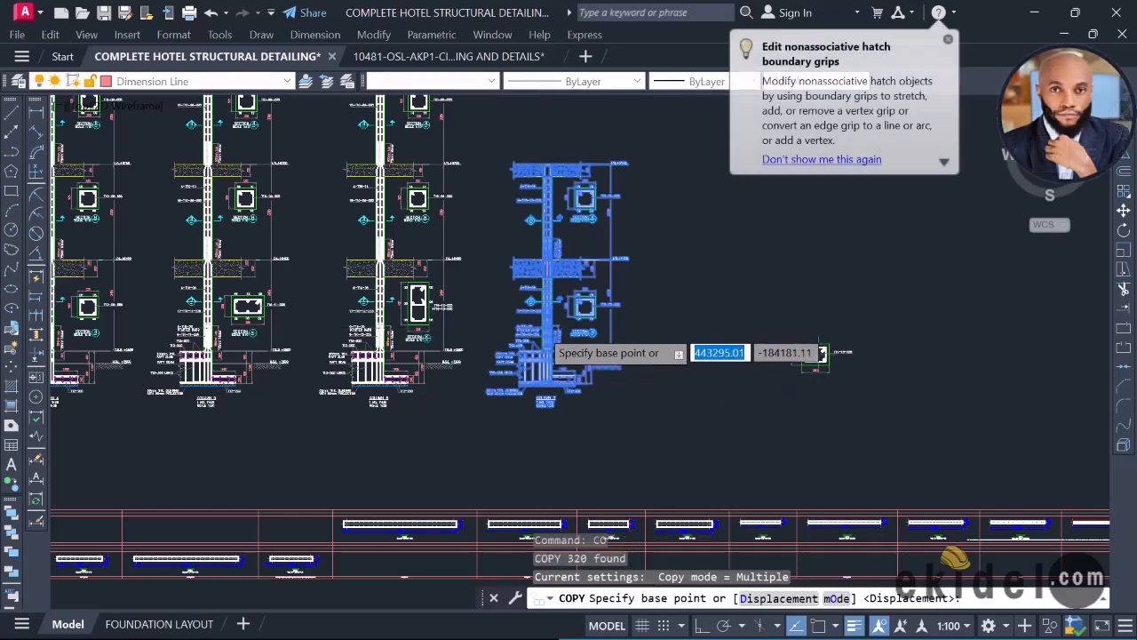
click(543, 329)
scroll(613, 322, down, 2)
middle_drag(613, 323, 517, 325)
scroll(577, 320, up, 2)
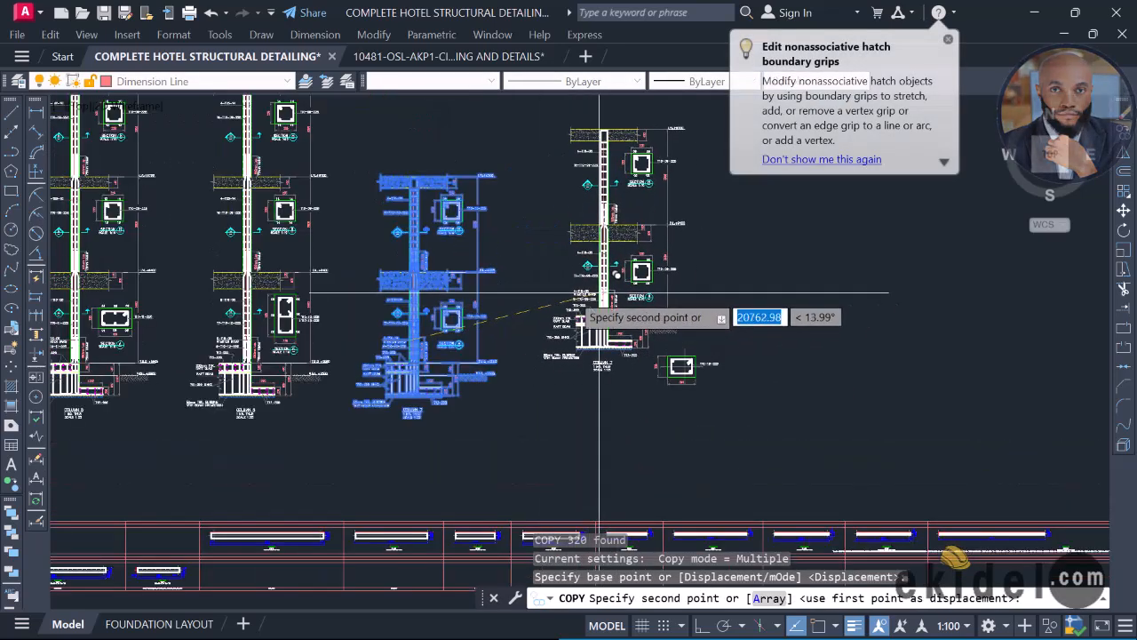
middle_drag(817, 363, 591, 372)
key(Escape)
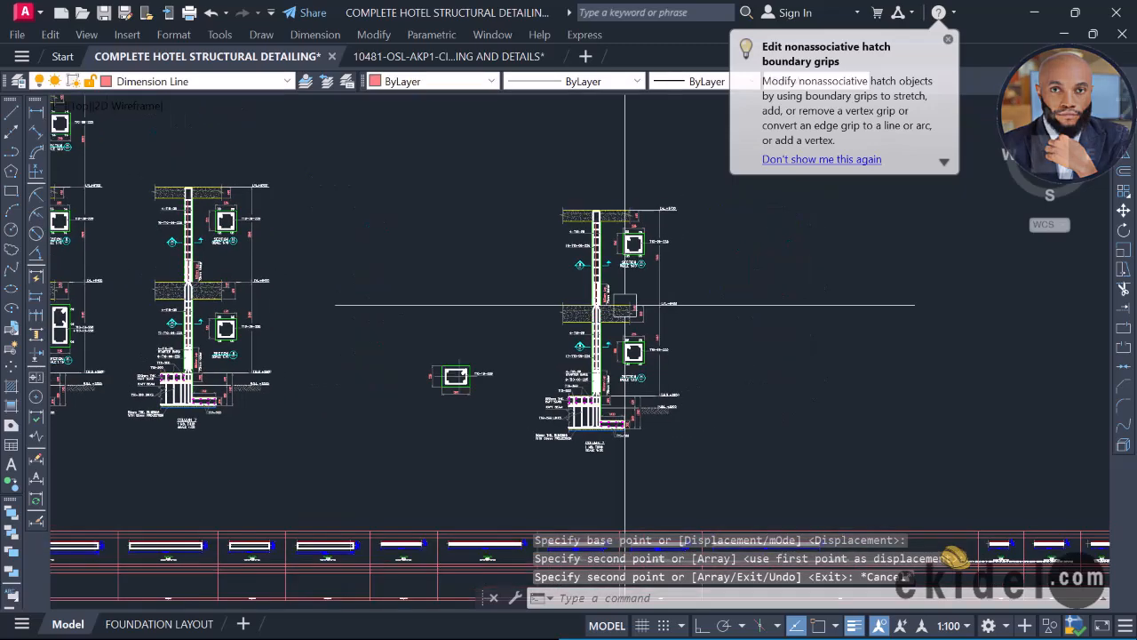
Step: Examine the column schedule's section sizes and reinforcement across the storeys
scroll(621, 310, down, 5)
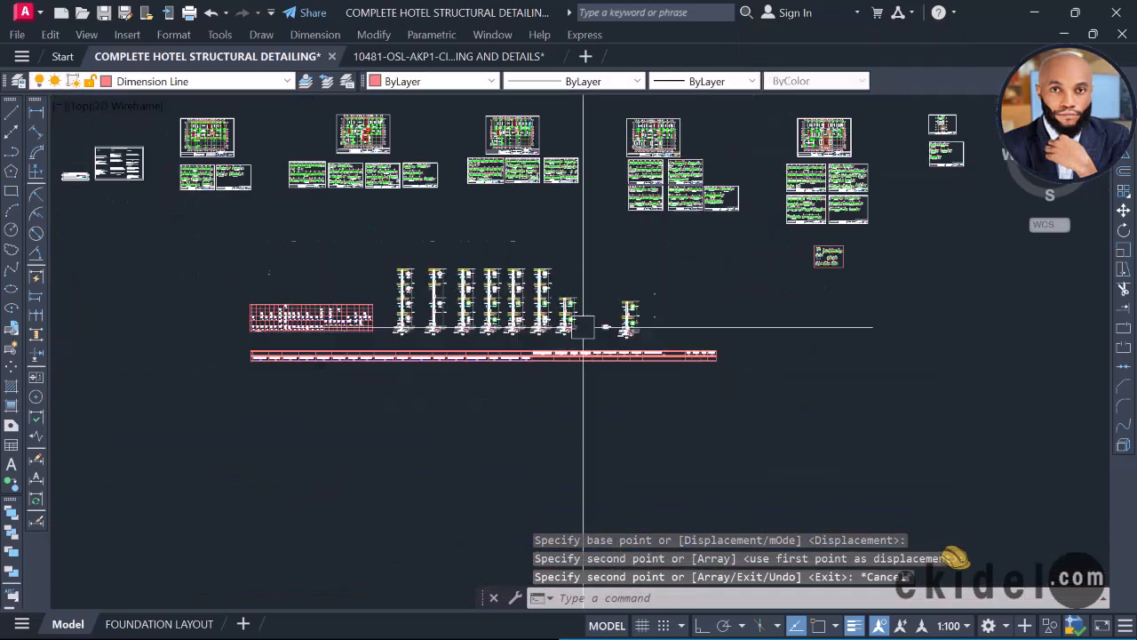
scroll(337, 318, up, 7)
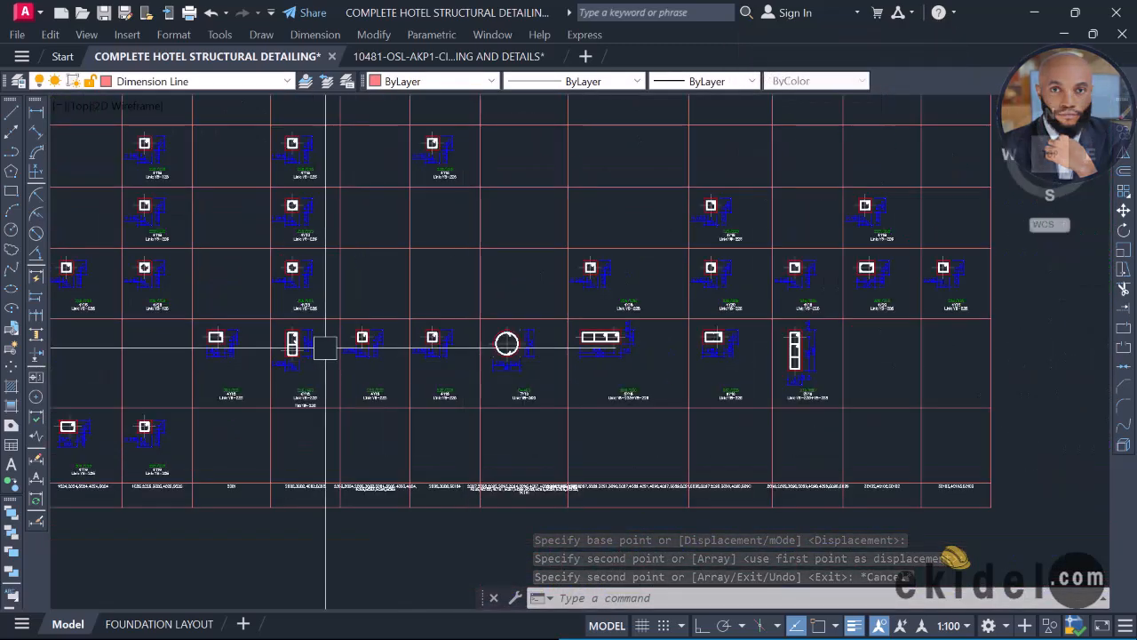
middle_drag(325, 347, 457, 343)
scroll(456, 343, up, 2)
scroll(439, 345, down, 10)
middle_drag(636, 316, 471, 317)
middle_drag(814, 275, 474, 263)
Step: Erase the two cranked bar segments within the 600 mm deep floor zone of the copied column elevation
scroll(778, 324, up, 8)
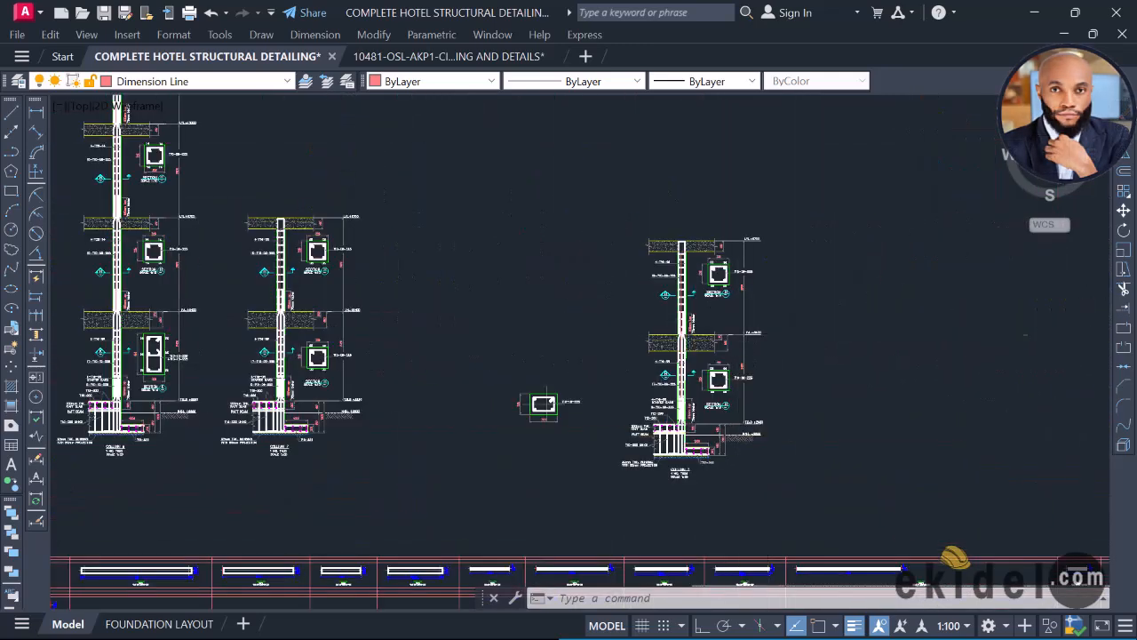
scroll(557, 338, up, 4)
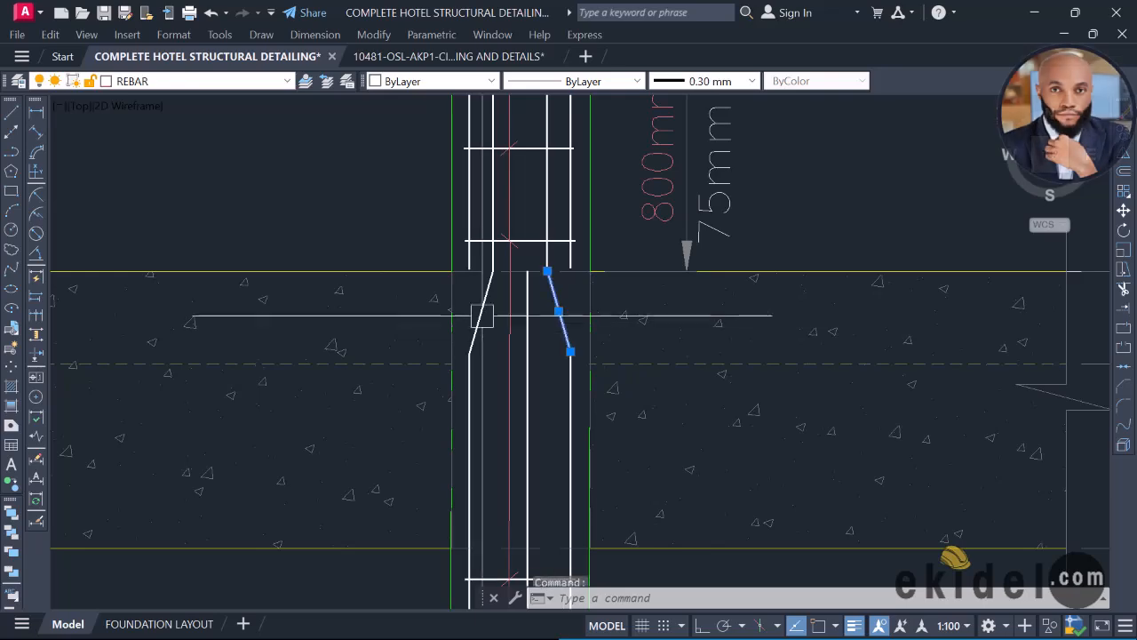
scroll(594, 333, down, 4)
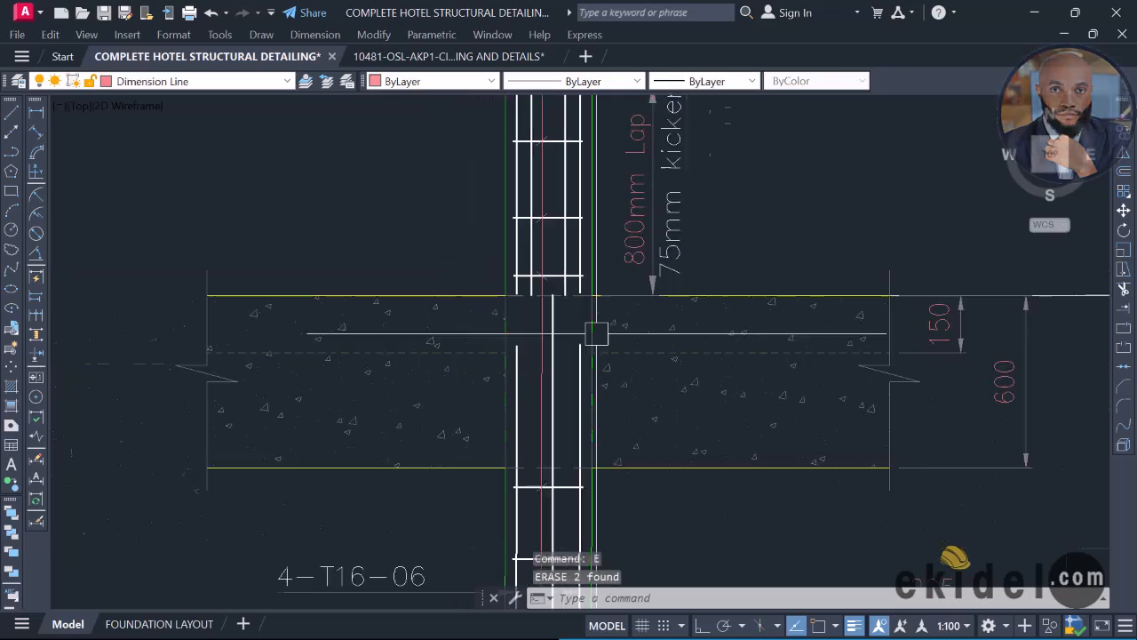
middle_drag(602, 254, 571, 388)
mouse_move(562, 171)
middle_down()
mouse_move(578, 338)
mouse_move(584, 299)
middle_up()
scroll(578, 339, down, 2)
scroll(585, 464, up, 4)
scroll(584, 464, down, 2)
middle_drag(601, 358, 596, 507)
middle_drag(565, 156, 565, 381)
scroll(548, 251, up, 4)
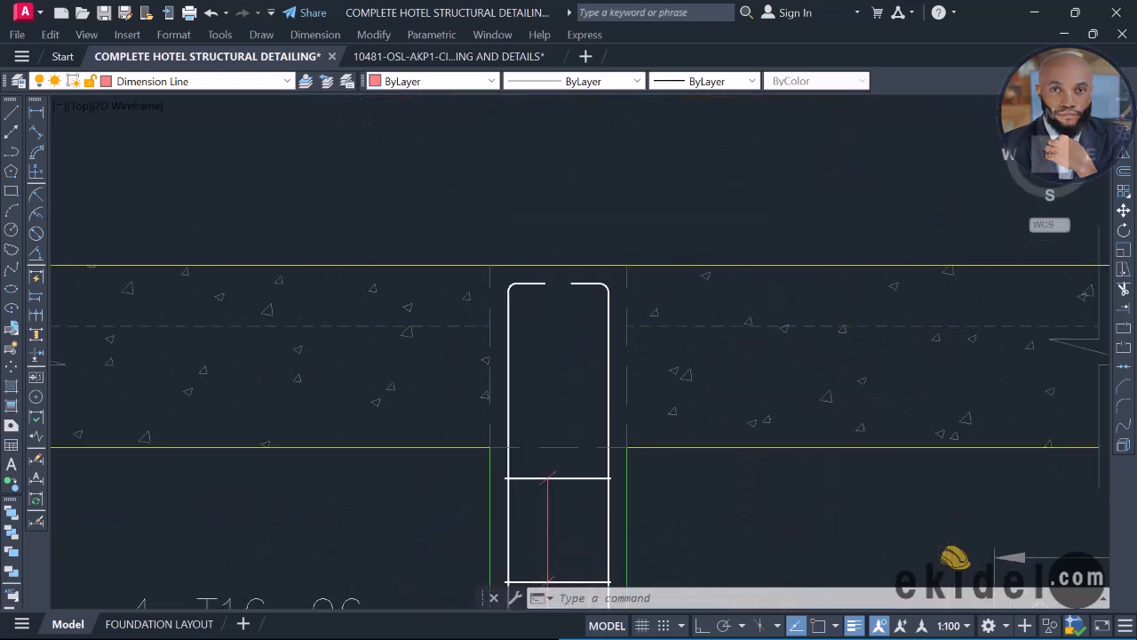
click(642, 340)
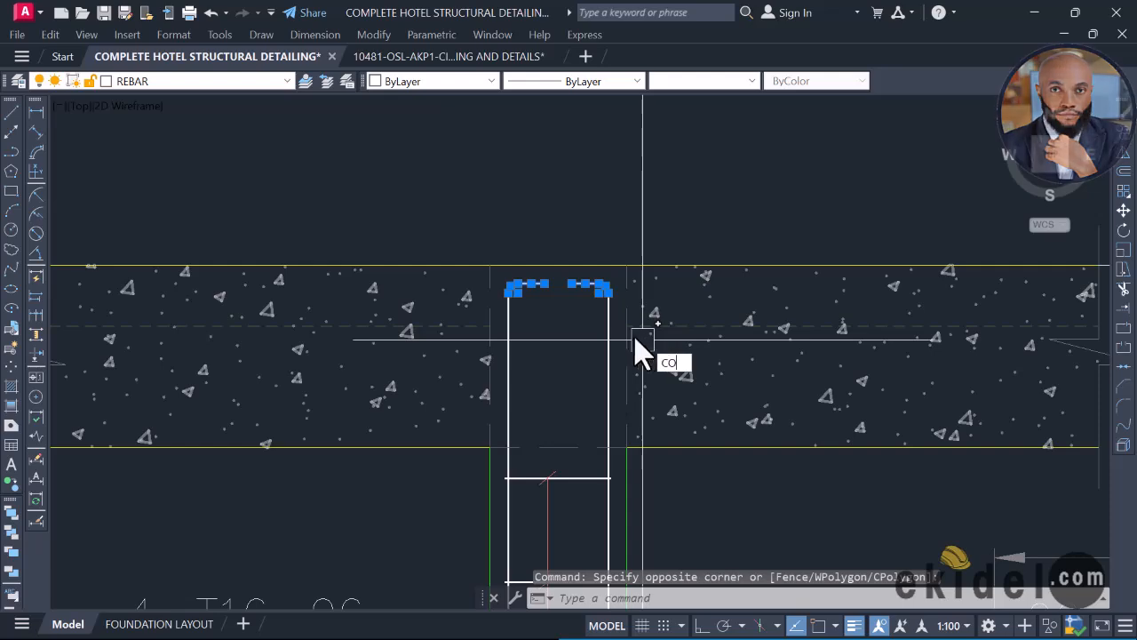
key(Return)
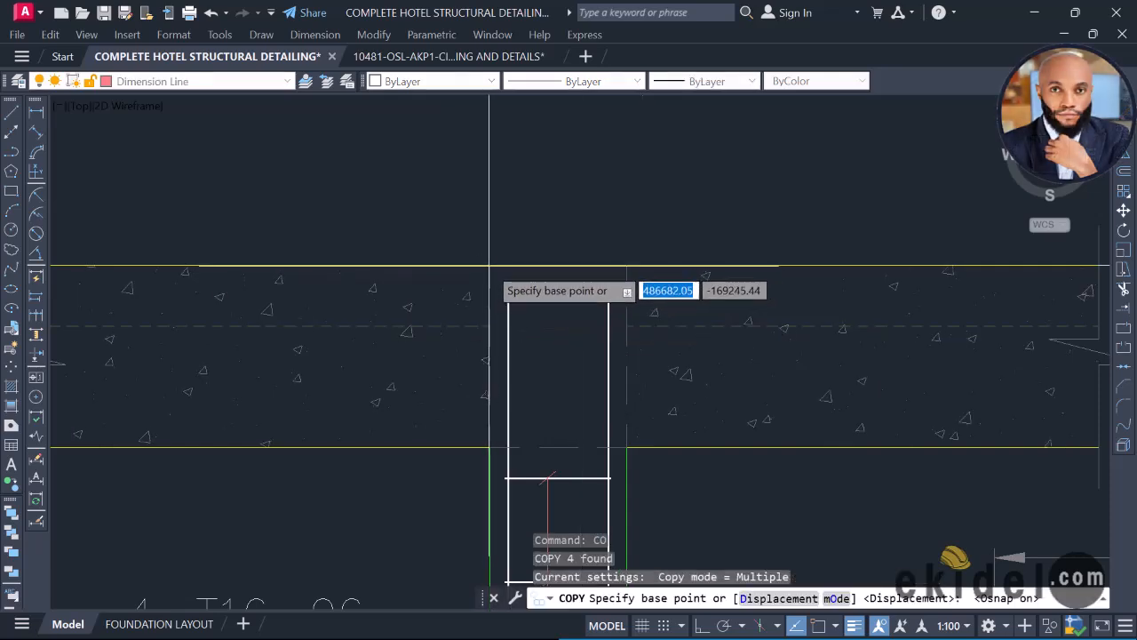
click(489, 265)
scroll(534, 170, down, 9)
scroll(532, 156, up, 10)
scroll(453, 169, down, 2)
key(Escape)
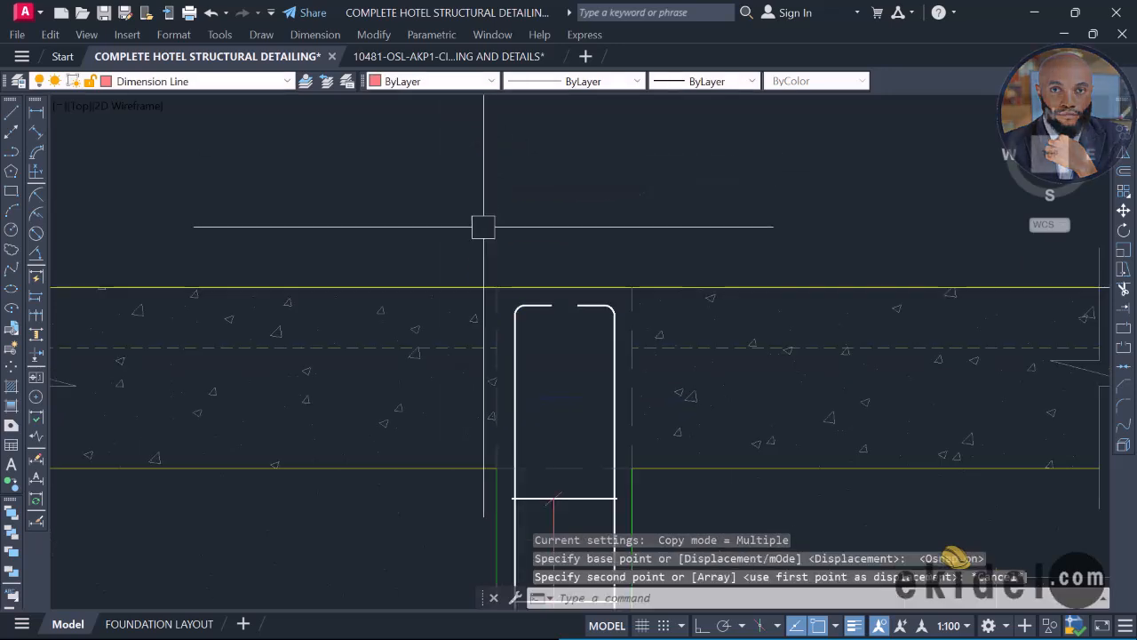
Step: Copy the two bent bar ends from the column's top floor zone into the 600 mm deep floor zone, aligned at the slab's top corner
click(481, 229)
click(660, 359)
text(c)
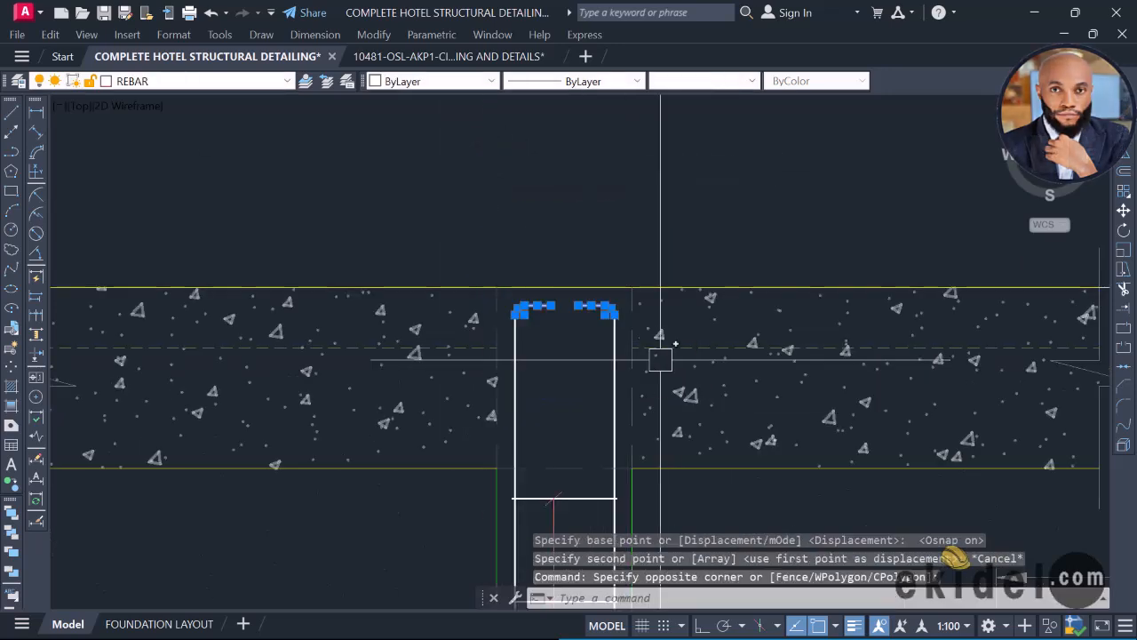
text(o)
key(Return)
scroll(523, 308, up, 4)
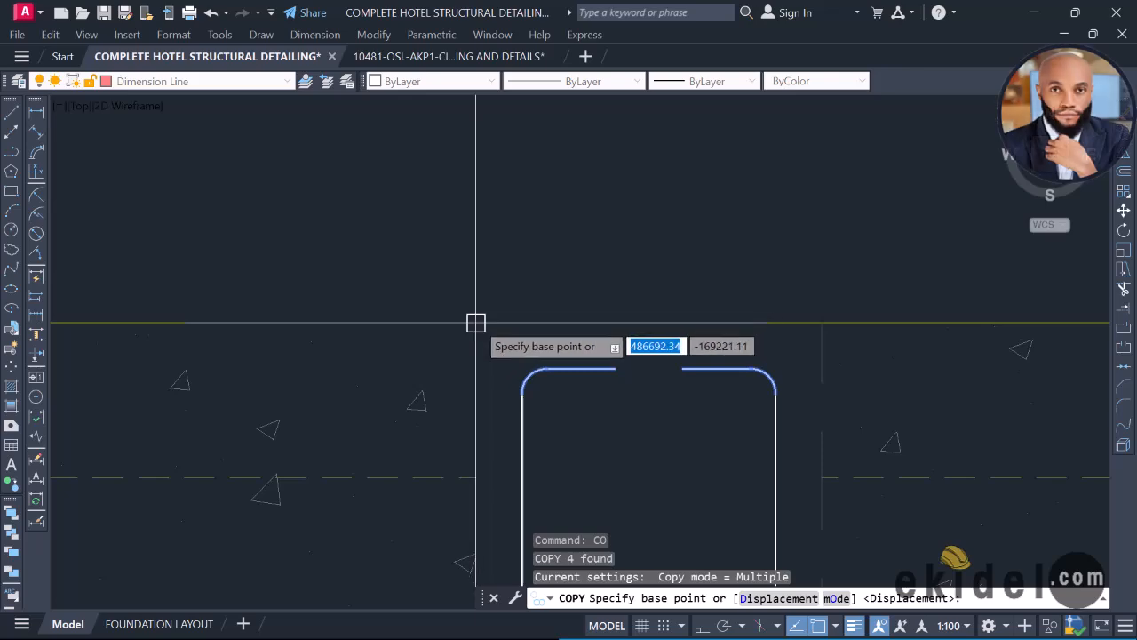
click(475, 323)
scroll(522, 145, down, 8)
middle_drag(586, 353, 584, 146)
scroll(587, 253, down, 2)
scroll(546, 250, up, 10)
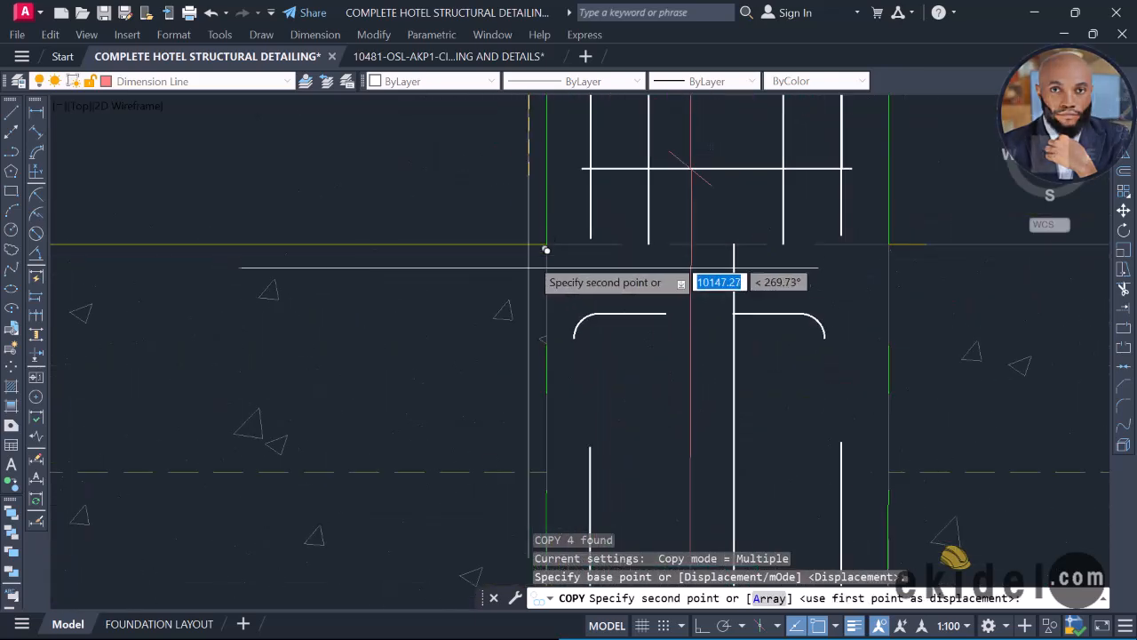
click(546, 244)
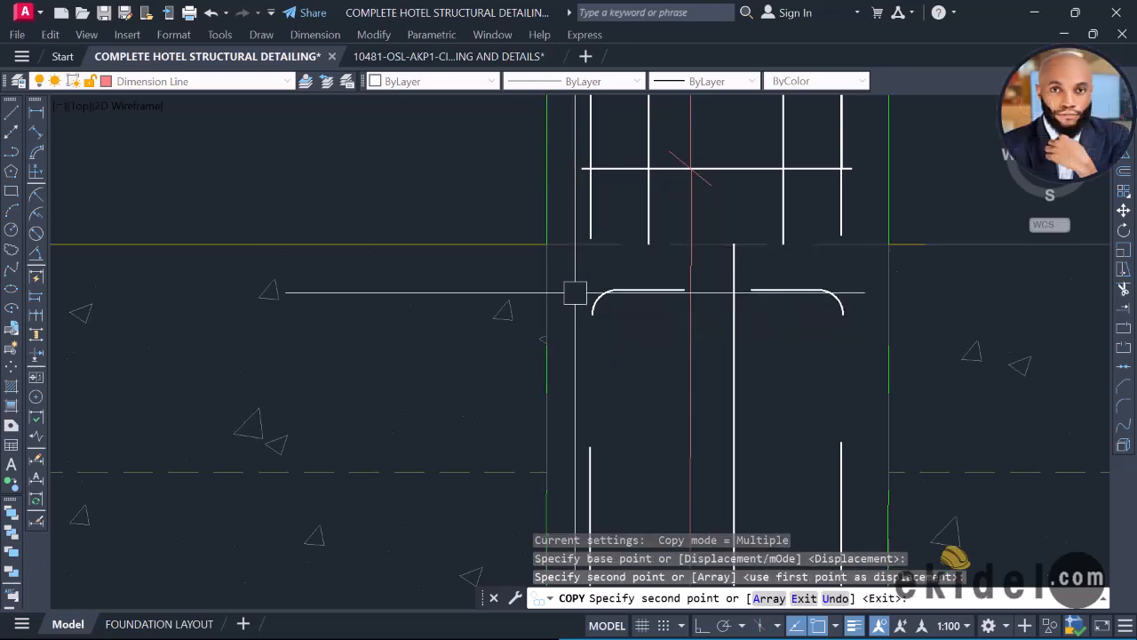
key(Escape)
Step: Try to trim the red link-spacing line within the 600 mm deep floor zone
key(Return)
click(691, 286)
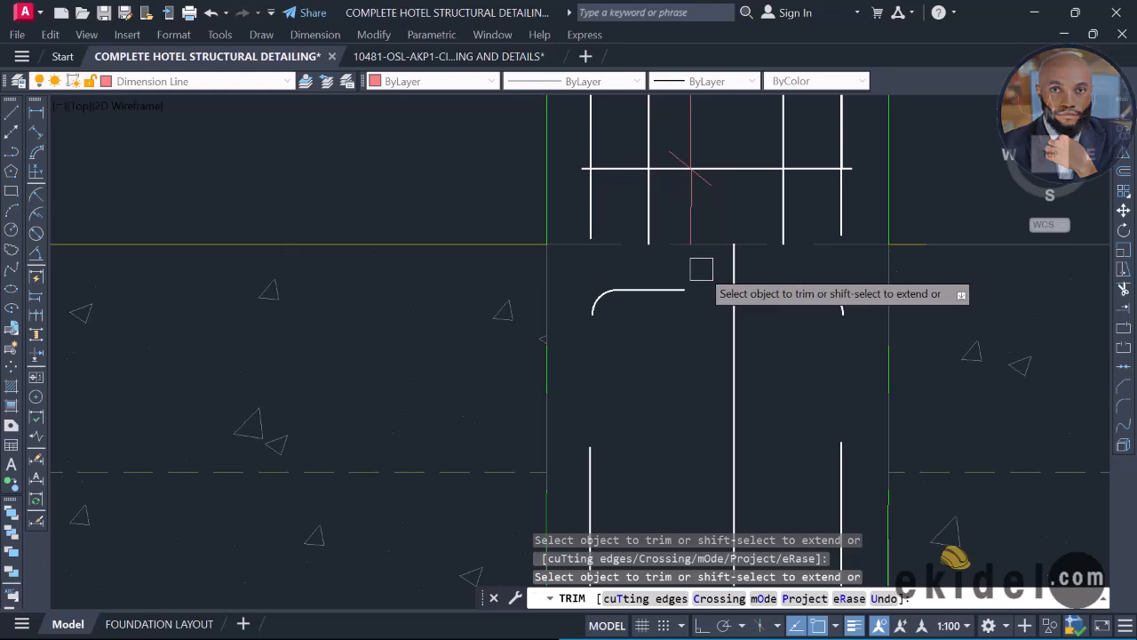
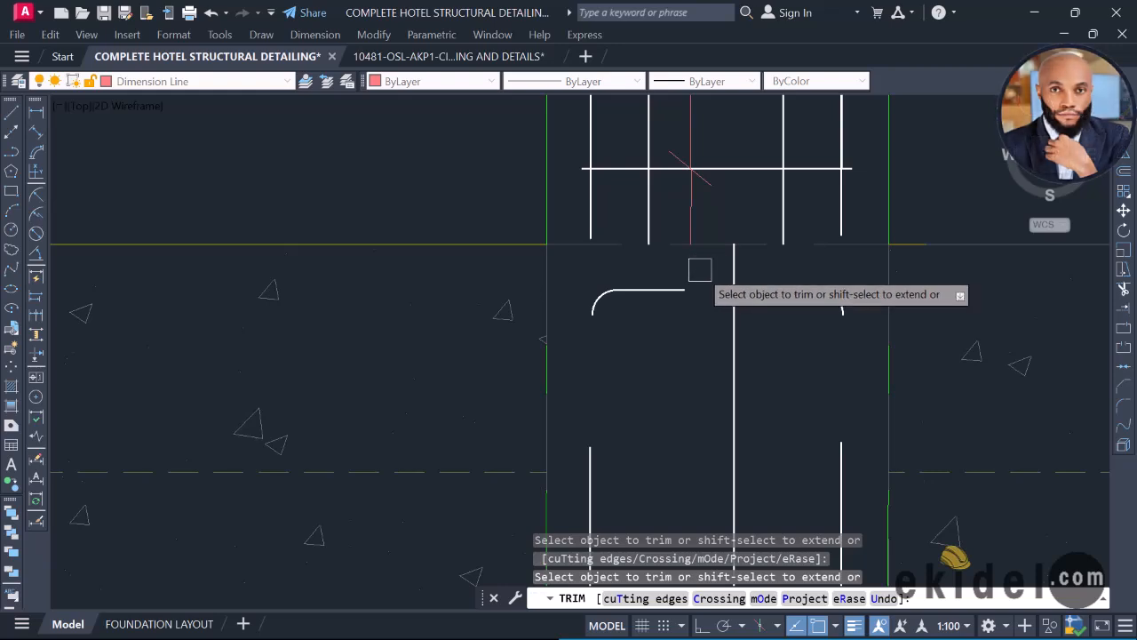
text(U)
key(Return)
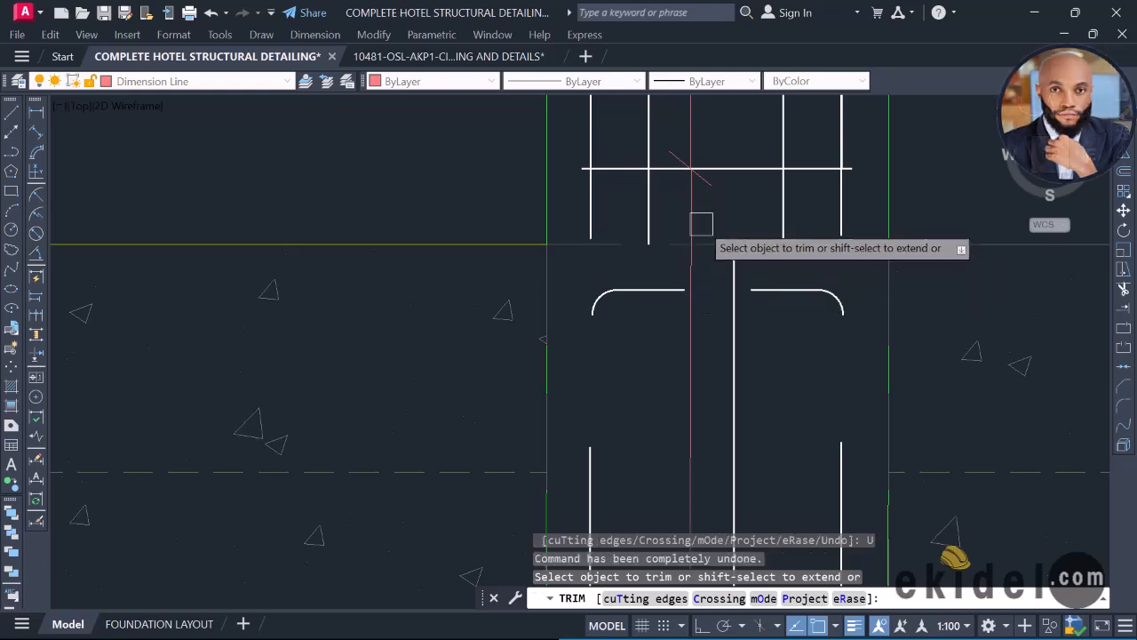
scroll(675, 244, down, 4)
key(Escape)
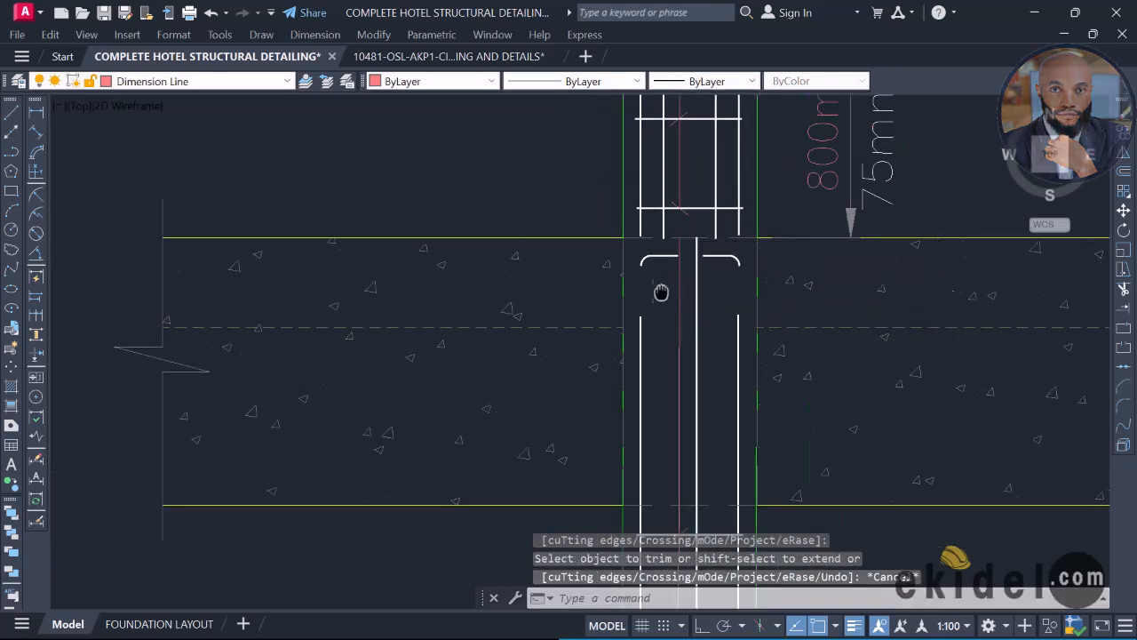
Step: Extend the two outer main bars in the 600 mm deep floor zone up to the copied bent ends
text(EX)
key(Return)
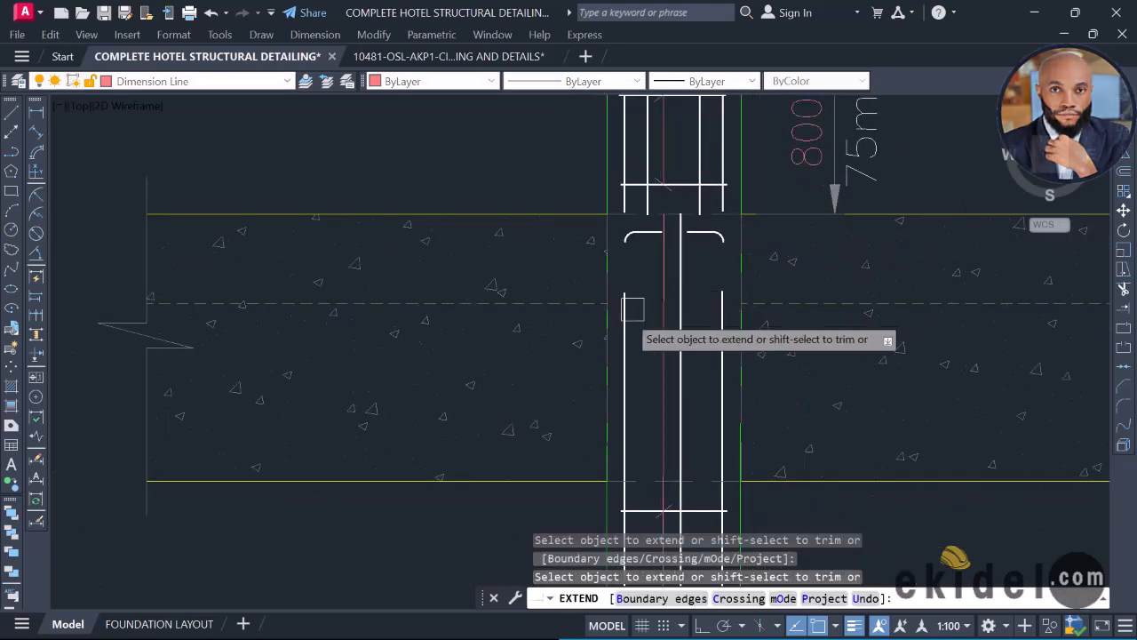
click(714, 307)
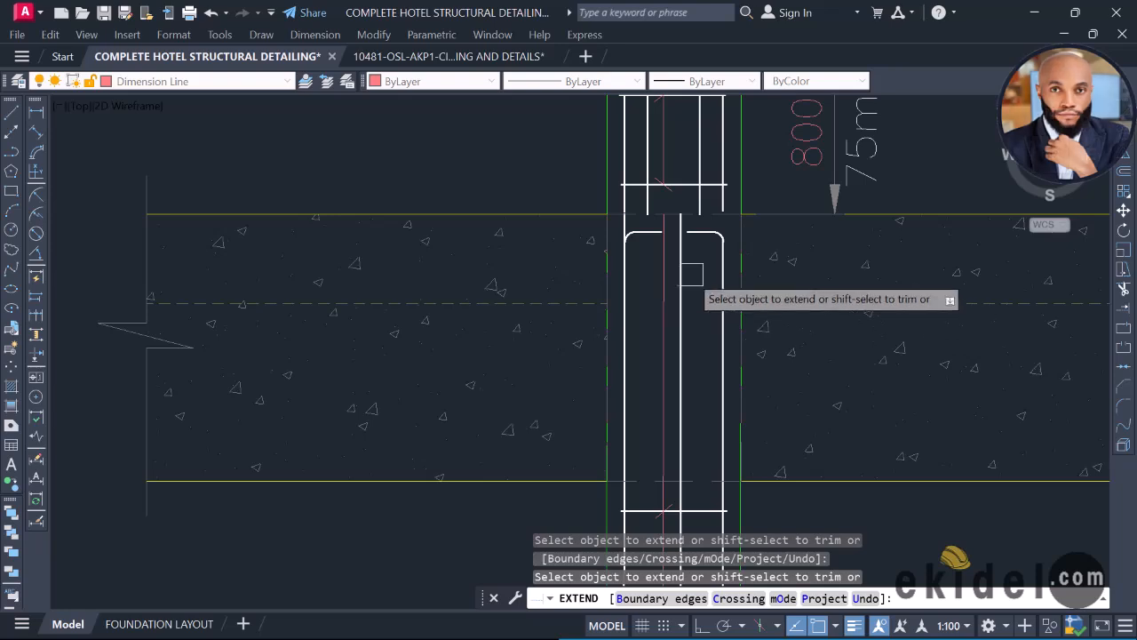
scroll(724, 267, up, 5)
key(Escape)
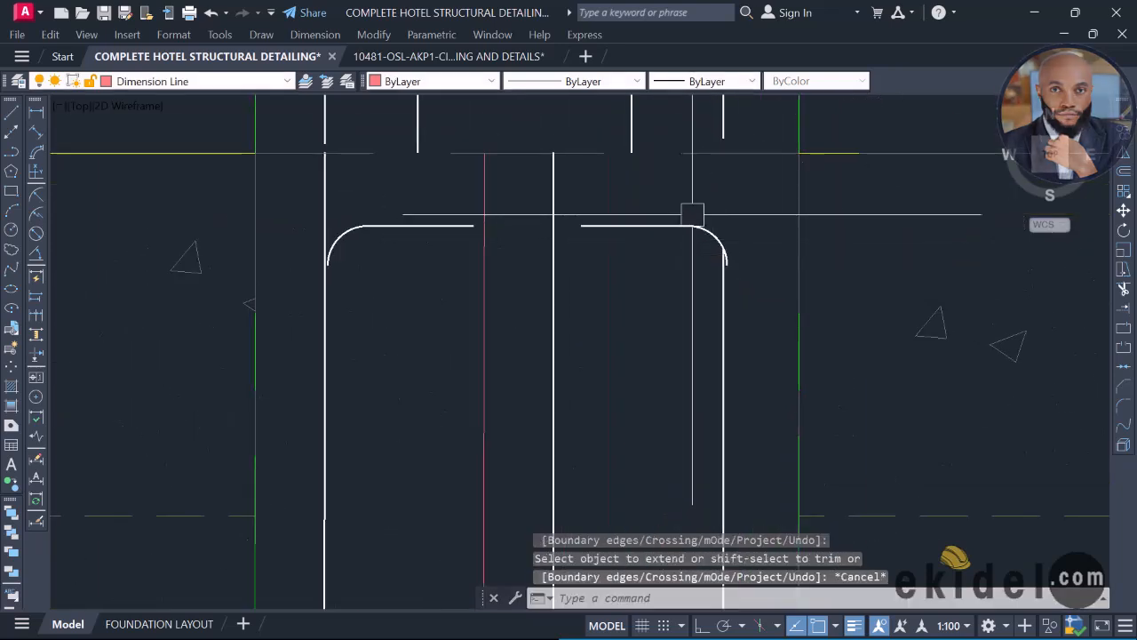
Step: Move both bent bar ends horizontally so that the right bend's end lies on the right-hand main bar
scroll(697, 222, up, 2)
click(666, 237)
scroll(690, 234, down, 4)
scroll(472, 243, up, 3)
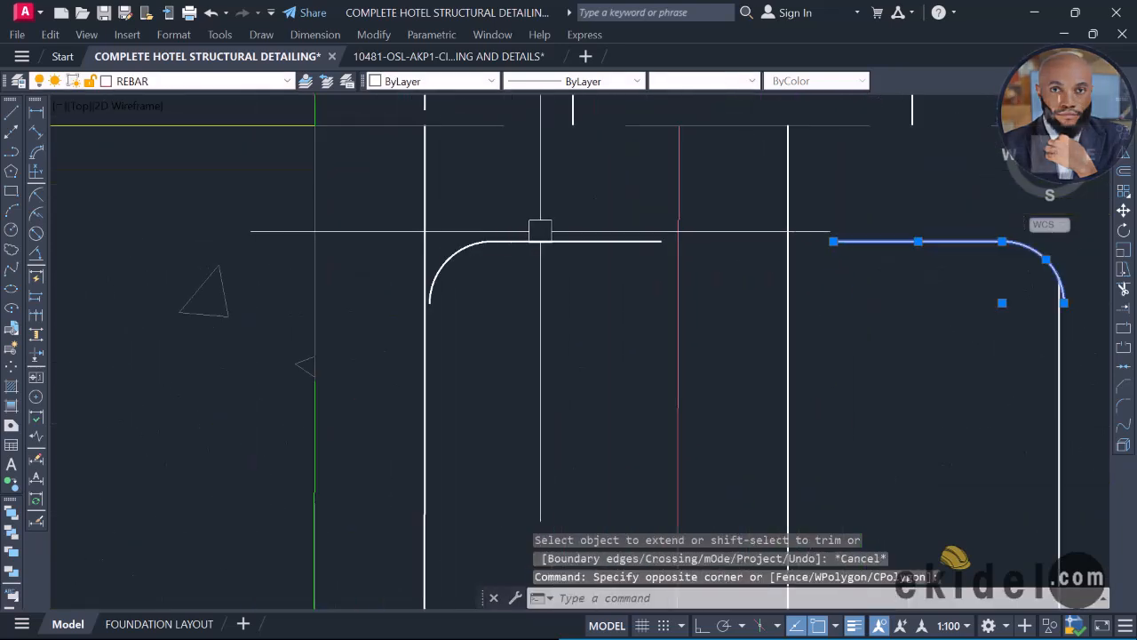
click(494, 241)
click(480, 257)
click(464, 226)
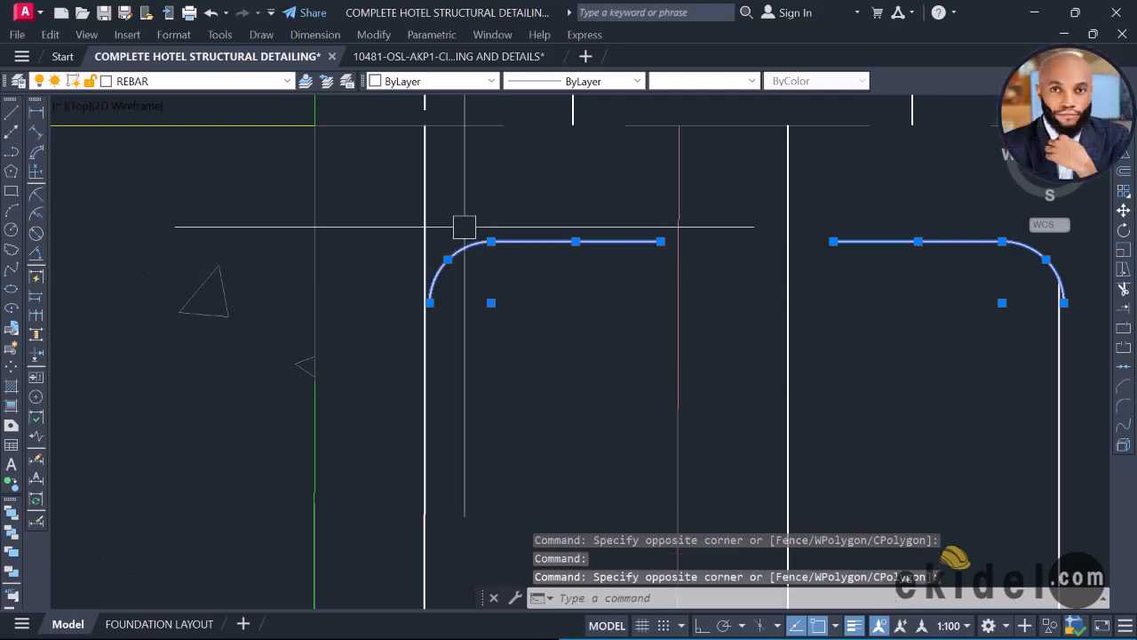
text(M)
key(Return)
scroll(665, 350, down, 2)
scroll(914, 317, up, 5)
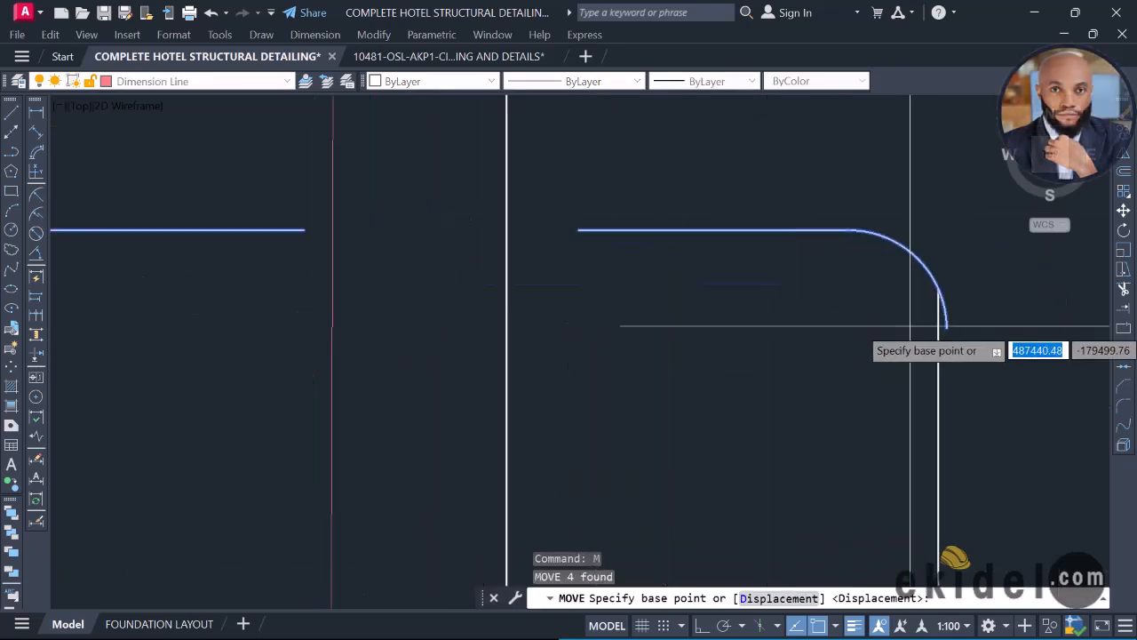
click(951, 329)
scroll(960, 306, up, 2)
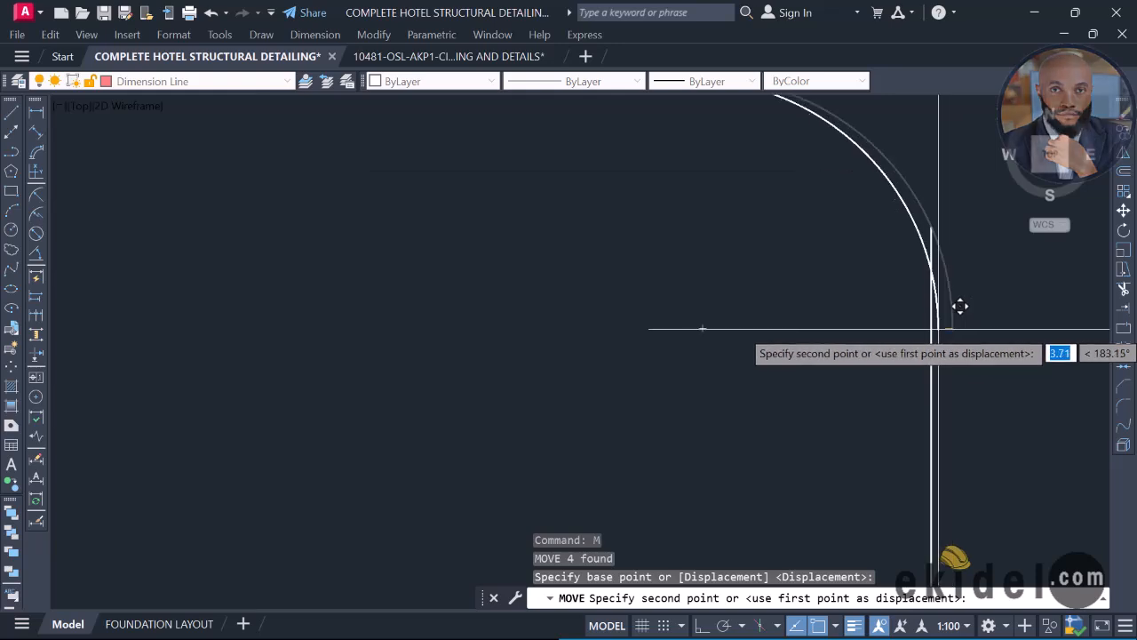
click(930, 329)
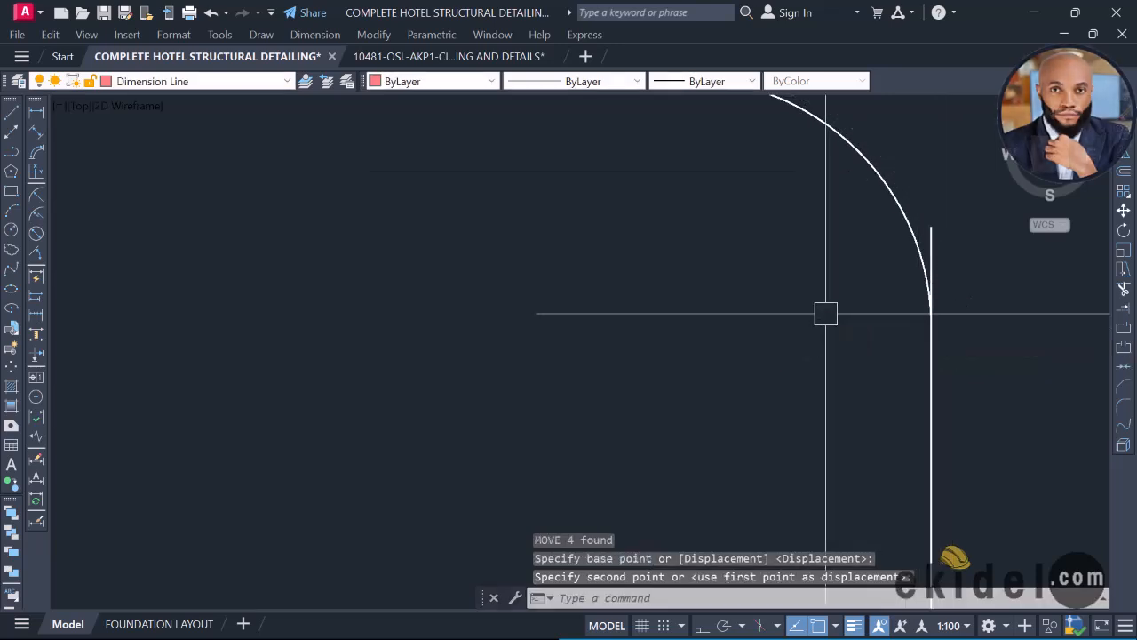
Step: Try to trim the right-hand main bar's projection above the bend
text(TR)
key(Return)
click(937, 229)
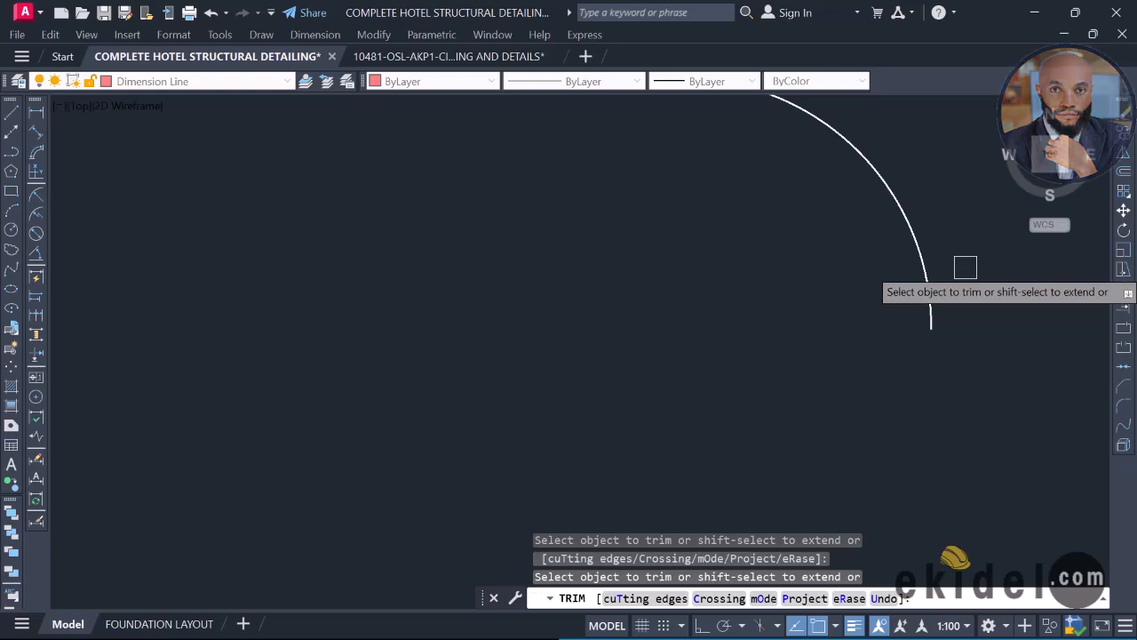
key(ctrl+z)
key(Escape)
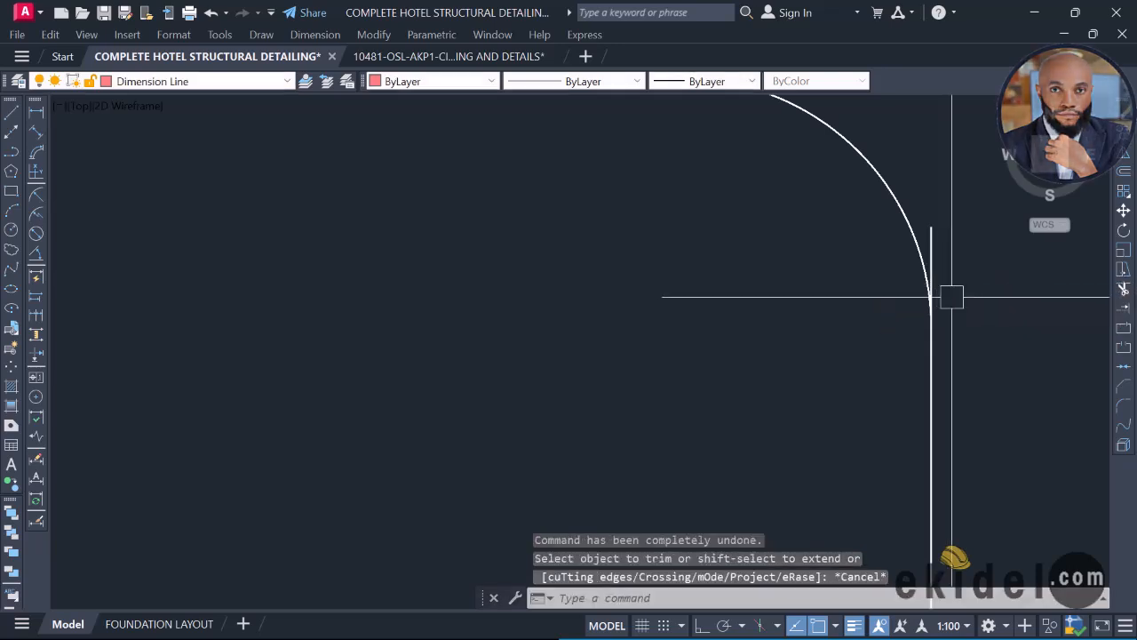
Step: Break the right-hand main bar at the bend and erase the loose piece above it
key(Return)
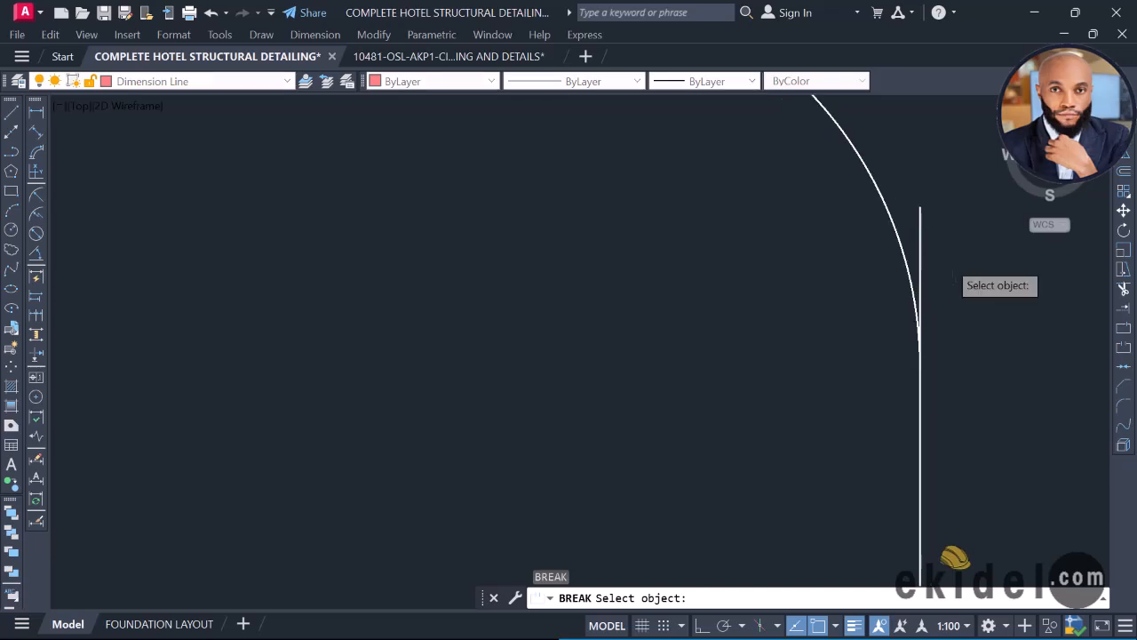
scroll(950, 259, up, 2)
click(903, 295)
click(902, 388)
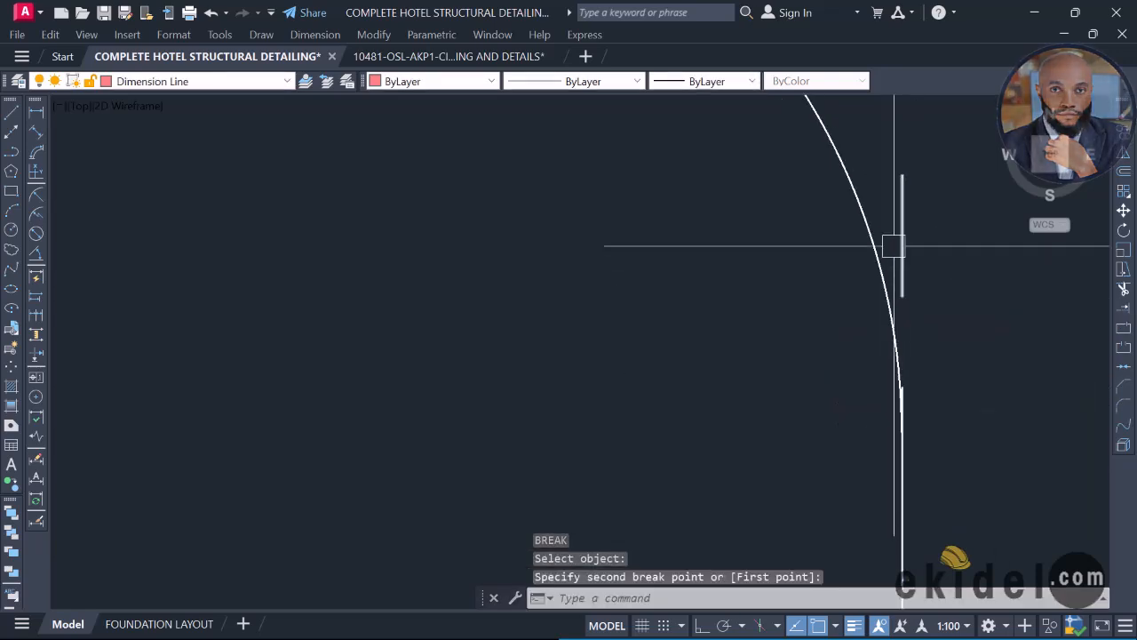
click(902, 236)
text(e)
key(Return)
Step: Trim the left-hand main bar's projection above its bend
scroll(906, 266, down, 8)
middle_drag(629, 272, 633, 299)
key(Return)
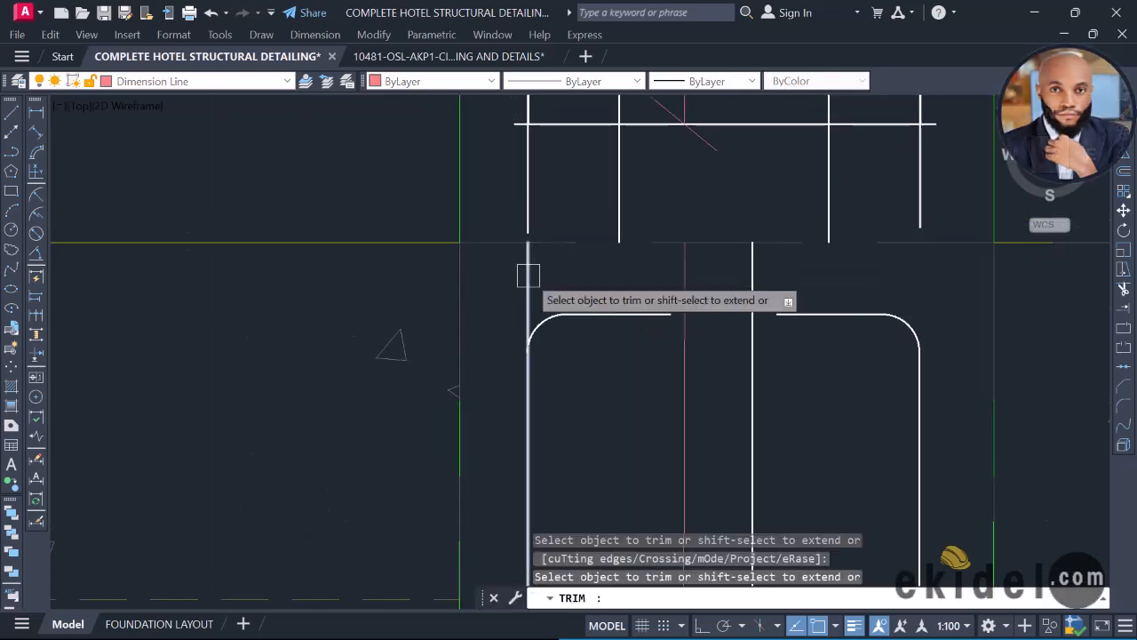
key(Escape)
Step: Erase the upper storey of the copied detail between levels +6400 and +9700, including its section H and annotations
scroll(698, 288, down, 2)
scroll(698, 288, down, 7)
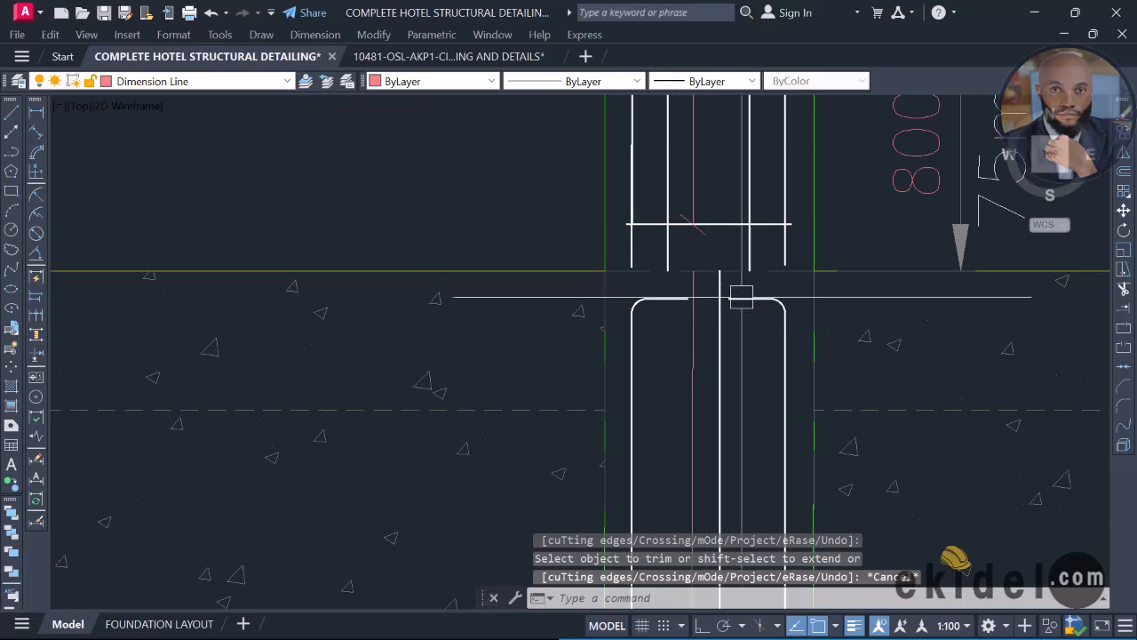
middle_drag(761, 344, 708, 433)
scroll(686, 449, down, 4)
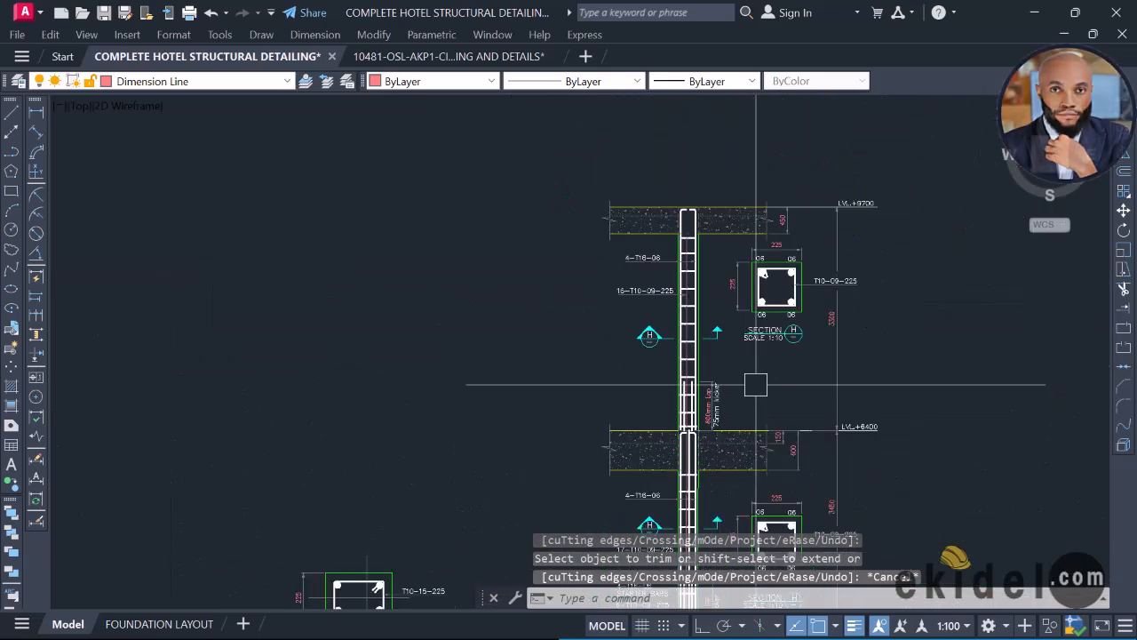
click(863, 444)
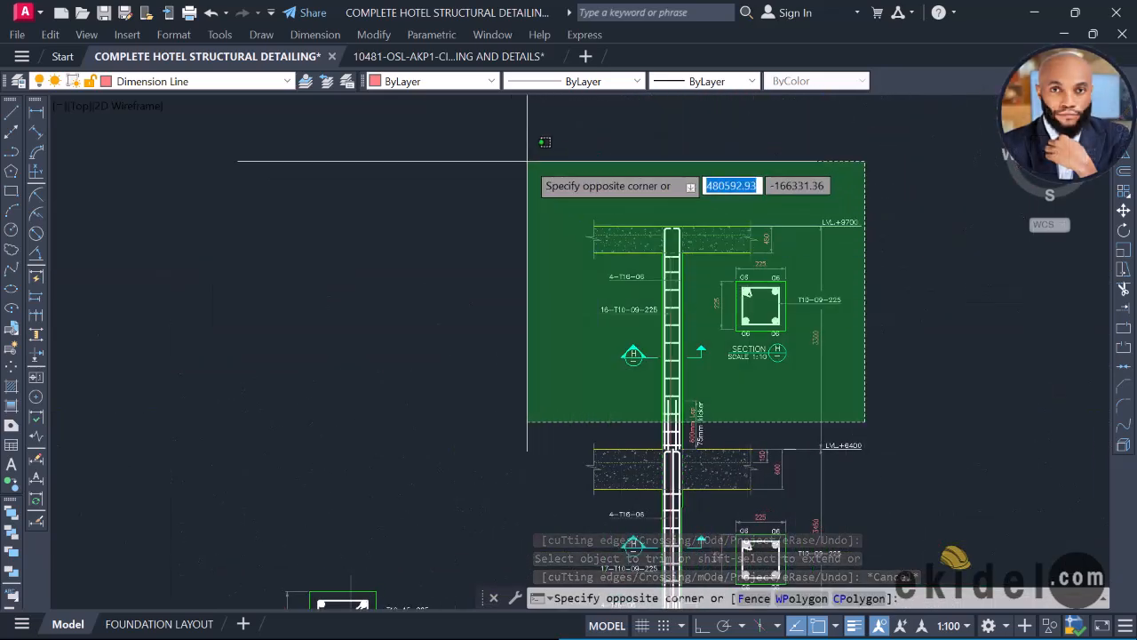
click(543, 172)
text(e)
key(Return)
Step: Erase the leftover bars and links projecting above the +6400 floor slab
scroll(678, 381, up, 6)
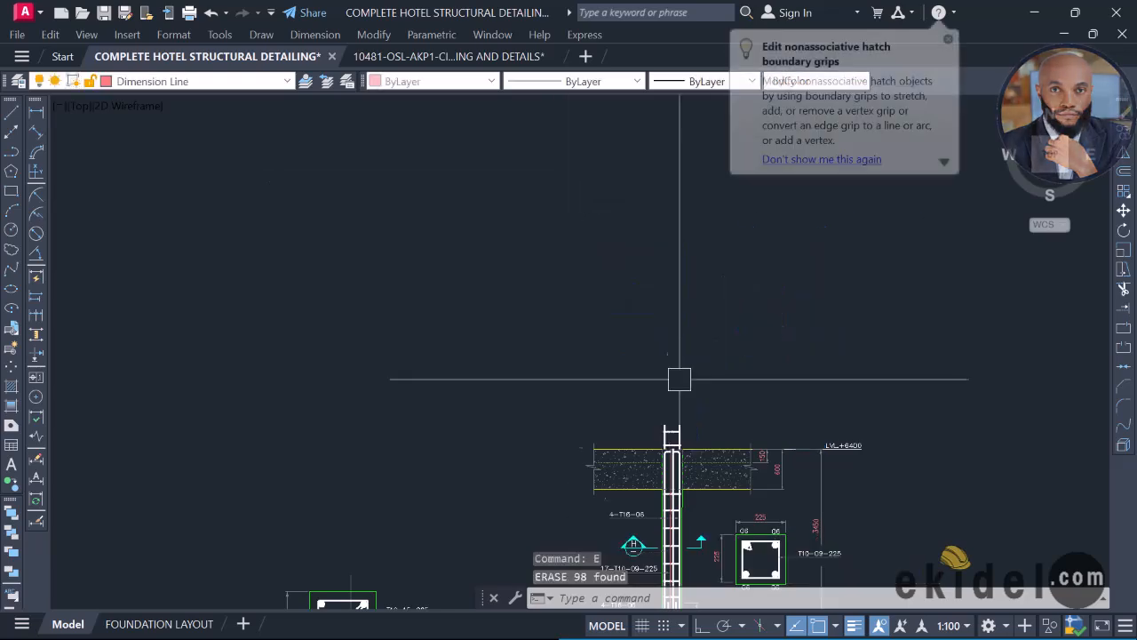
click(752, 237)
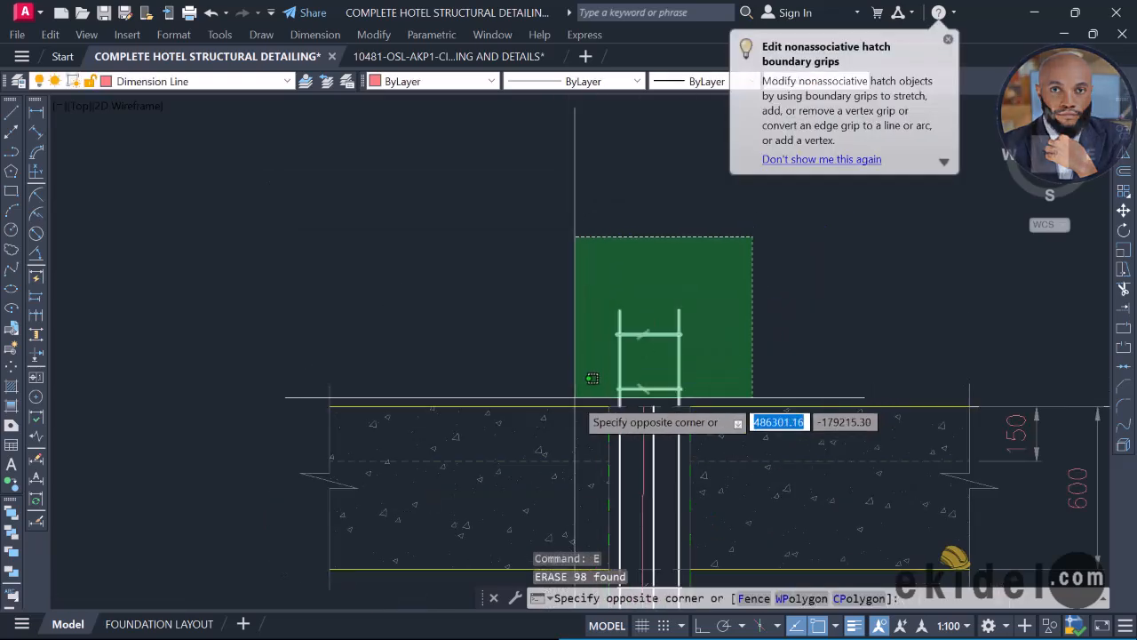
click(582, 380)
key(Return)
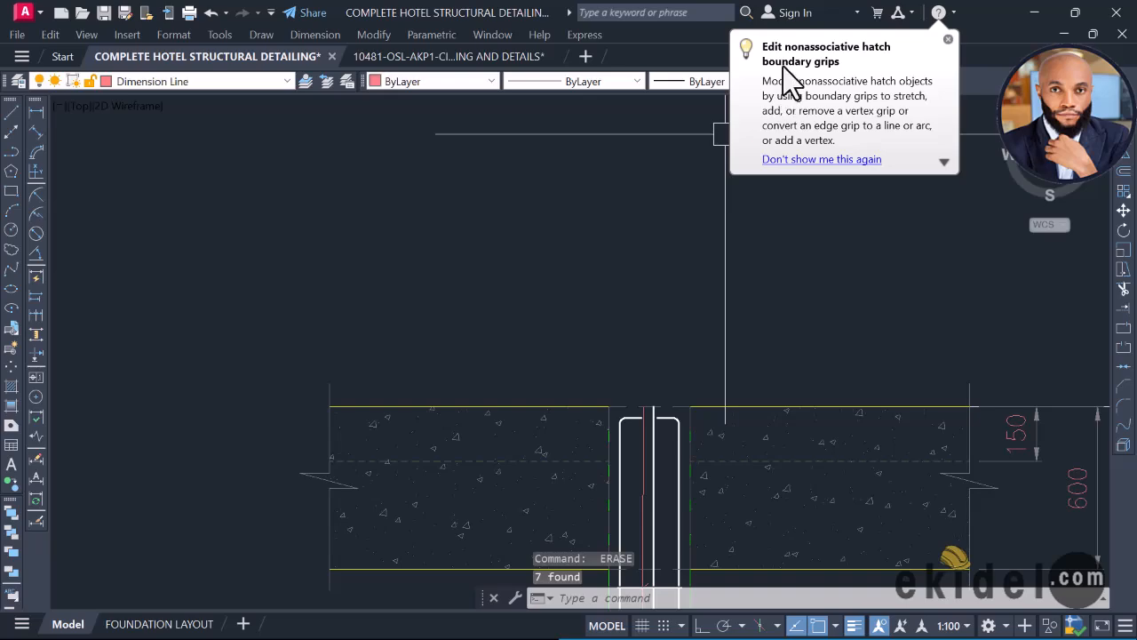
scroll(740, 265, down, 5)
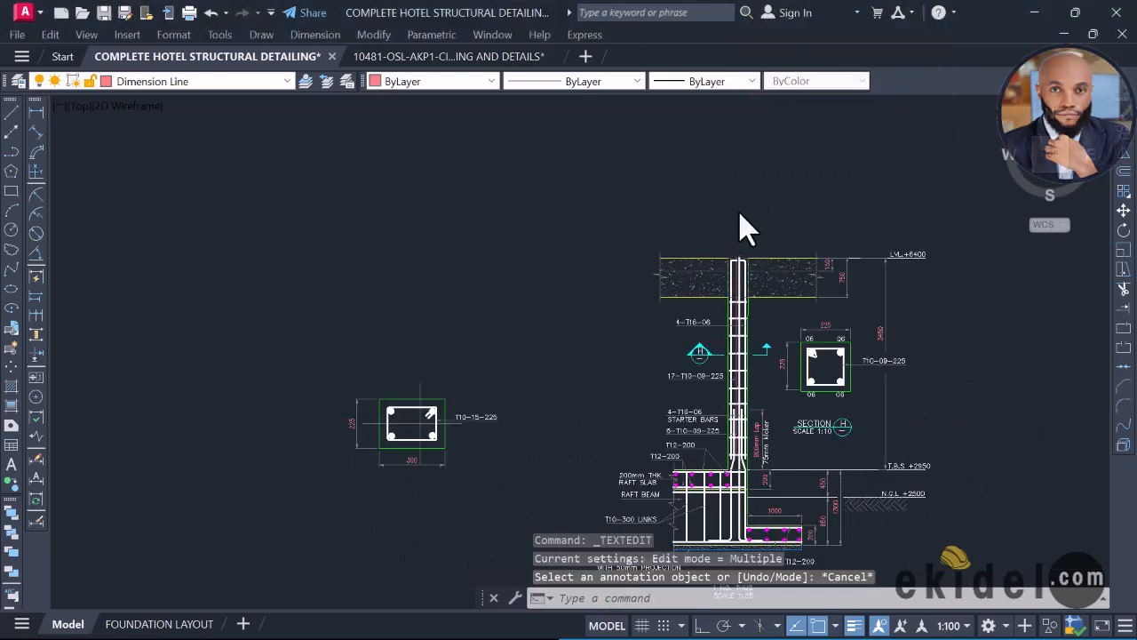
Step: Erase the leftover column outline segments at the top of the +6400 floor zone
scroll(721, 214, up, 5)
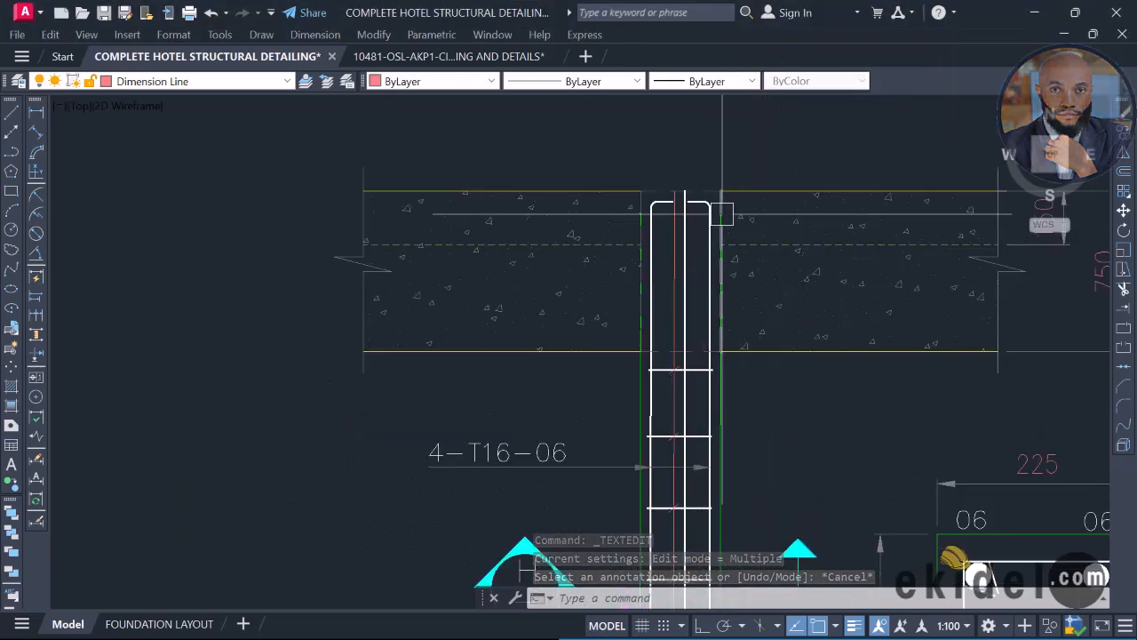
click(721, 213)
text(E)
key(Return)
scroll(639, 233, up, 2)
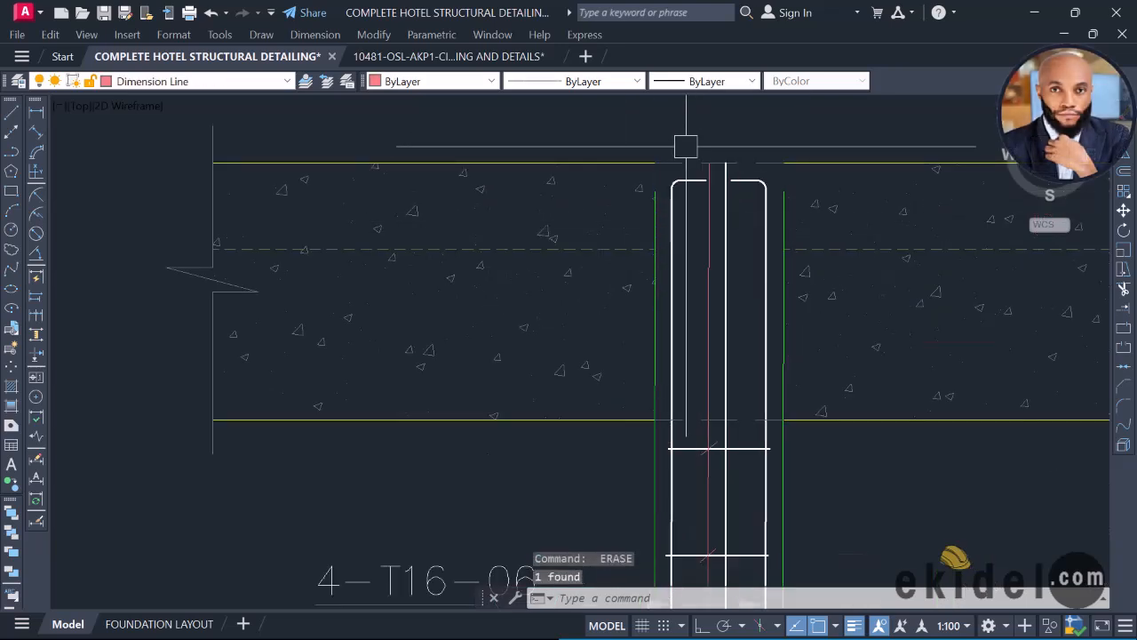
text(E)
key(Return)
Step: Extend the floor beam's top line across the column at +6400 and extend both column outlines up to it
middle_drag(760, 130, 727, 199)
text(EX)
key(Return)
scroll(622, 289, up, 4)
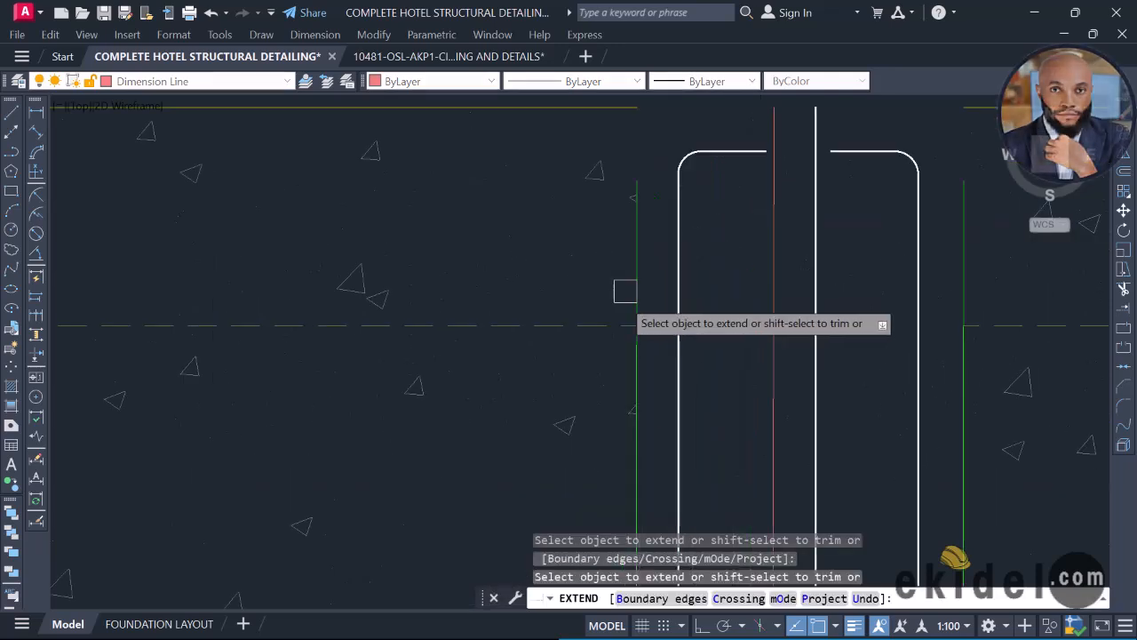
click(613, 274)
scroll(622, 245, down, 4)
click(625, 189)
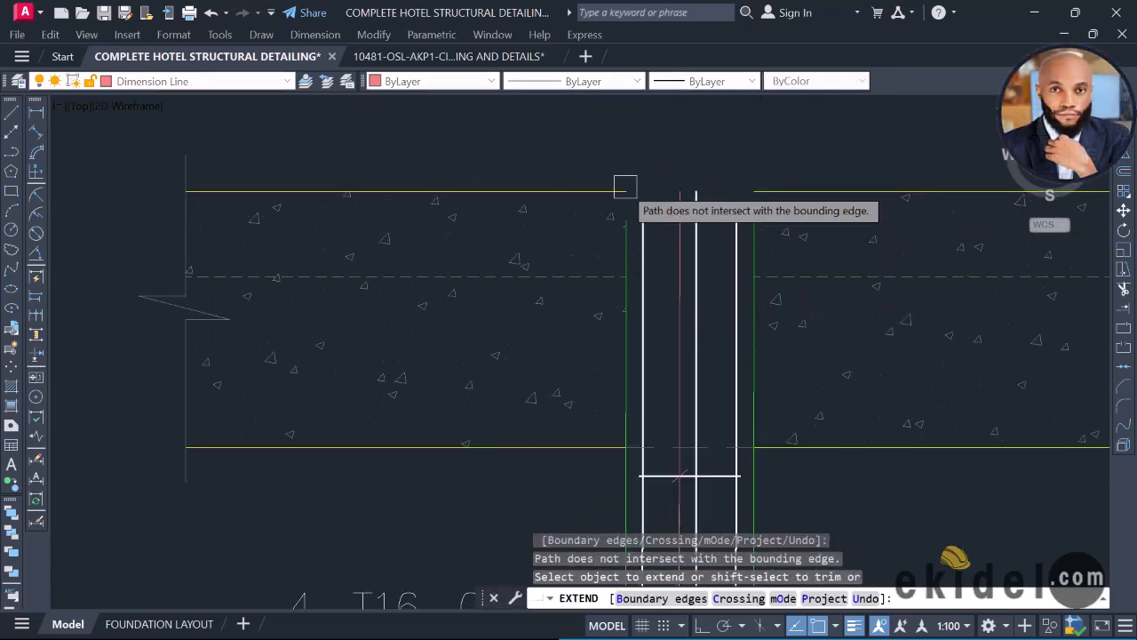
click(805, 202)
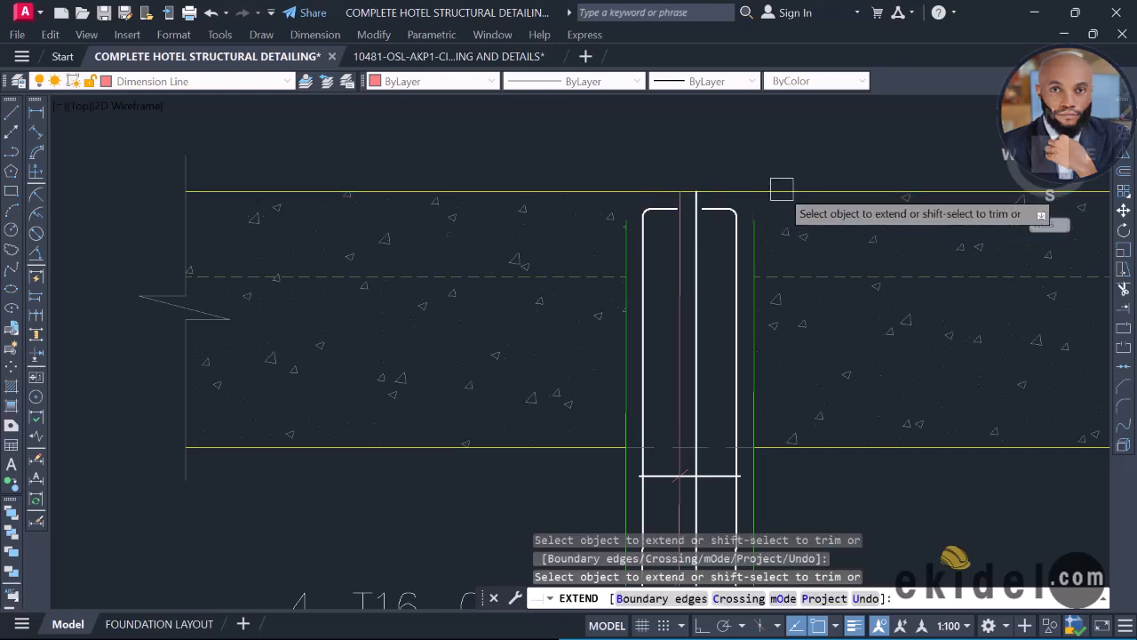
scroll(747, 233, up, 2)
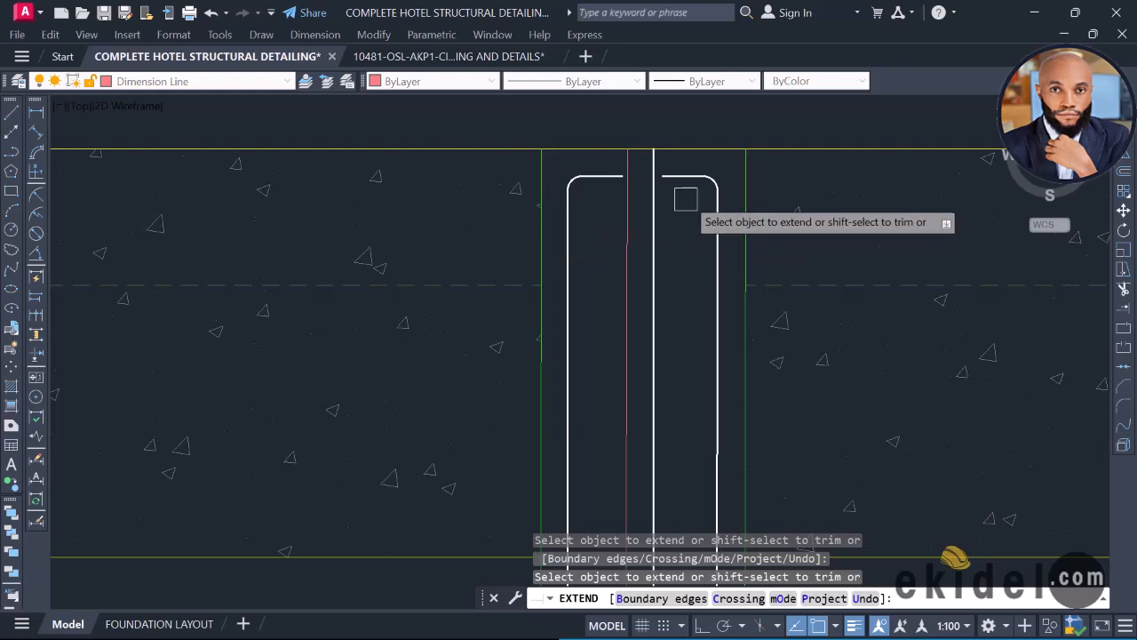
middle_drag(702, 138, 680, 214)
key(Escape)
Step: Break off the top of the middle main bar so it ends level with the bent bars
text(br)
key(Return)
scroll(627, 254, up, 3)
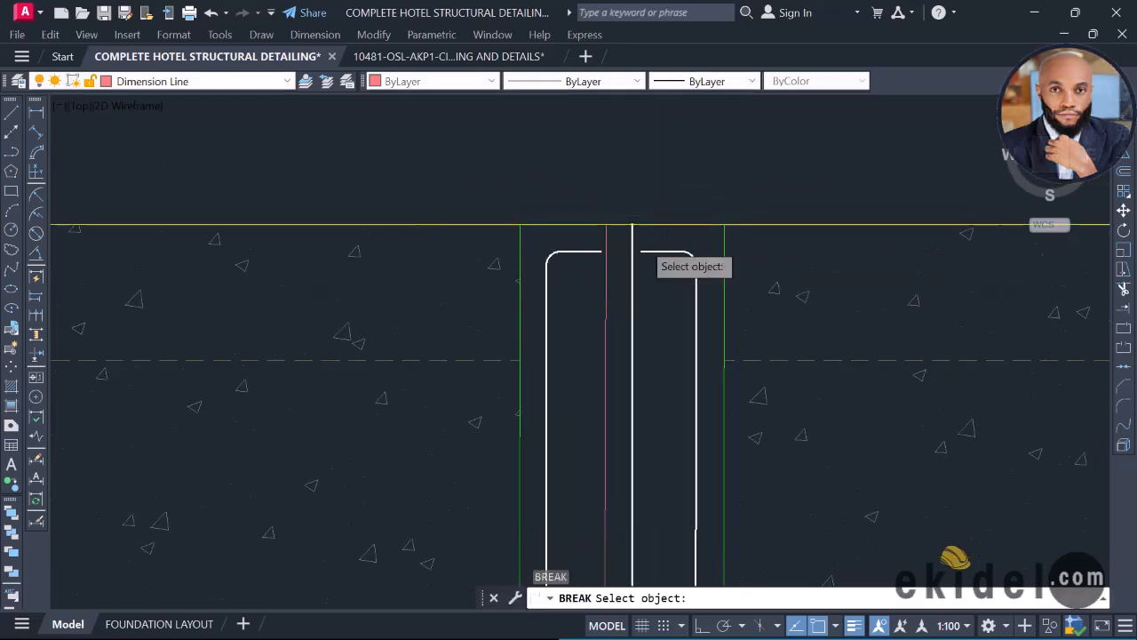
click(604, 264)
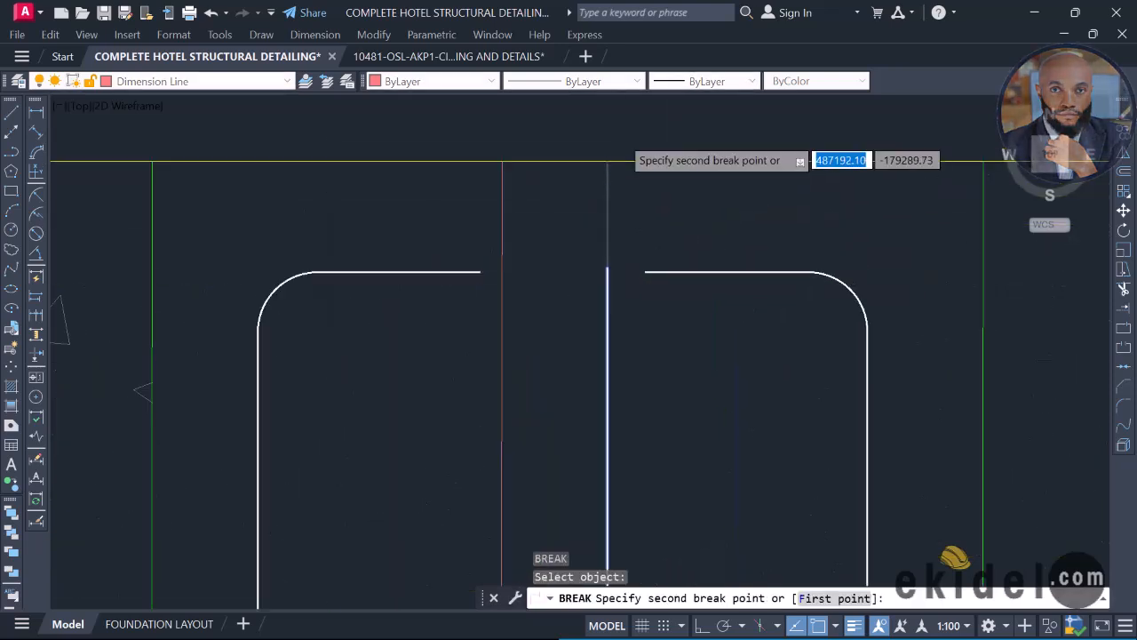
scroll(607, 161, down, 10)
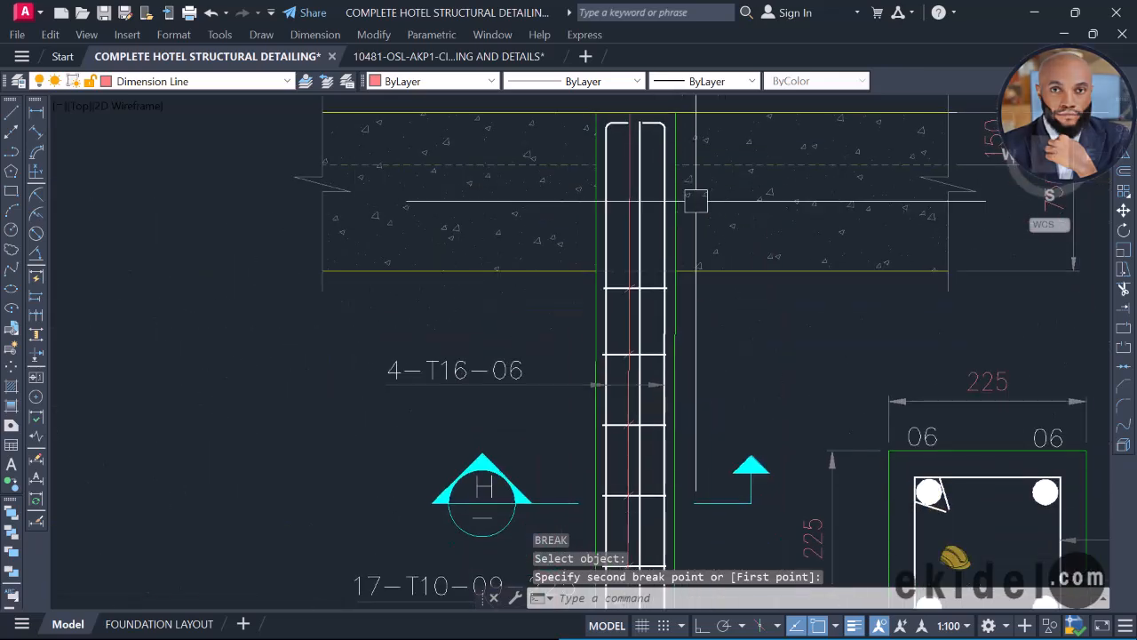
middle_drag(696, 201, 681, 232)
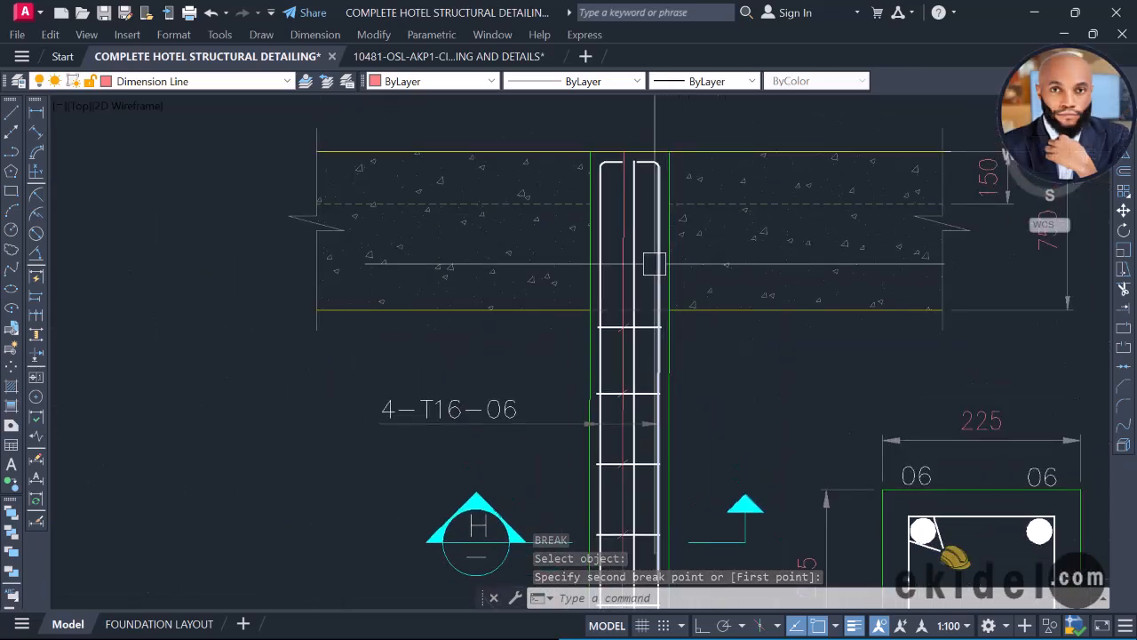
Step: Break off the link distribution line above the topmost link just below the +6400 floor beam
key(Return)
scroll(640, 298, up, 4)
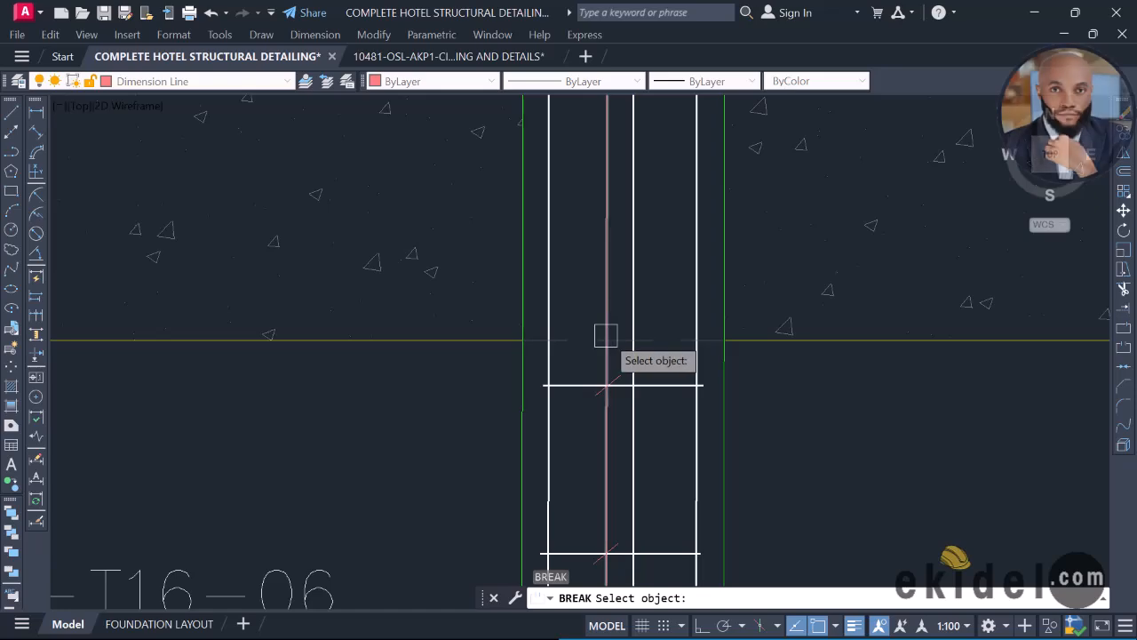
scroll(611, 329, up, 3)
click(608, 370)
scroll(607, 371, down, 5)
scroll(608, 371, down, 5)
key(Escape)
Step: Erase the 225 by 225 section with its dimensions, bar marks and T10-09-225 label, keeping the section title
middle_drag(664, 299, 660, 178)
scroll(710, 276, down, 5)
scroll(698, 277, up, 5)
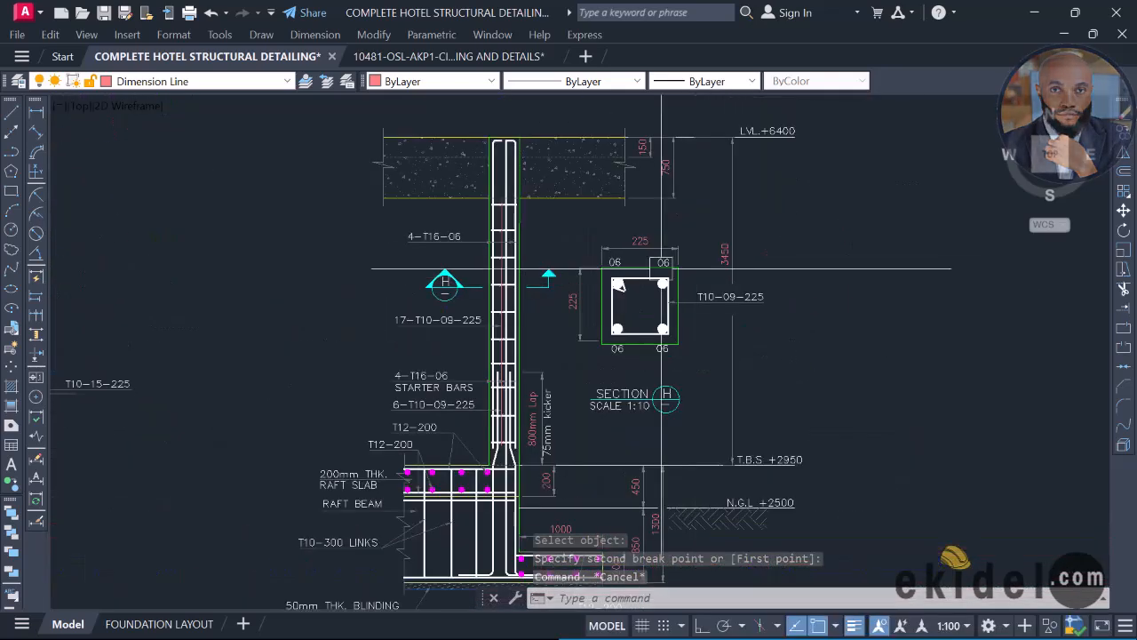
click(564, 225)
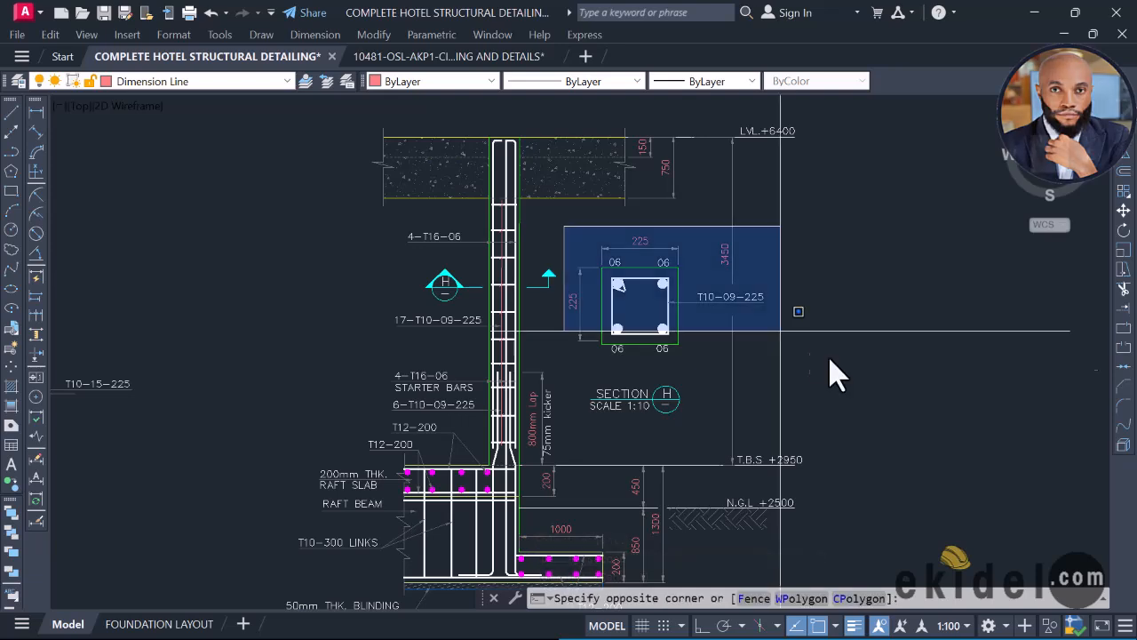
click(842, 372)
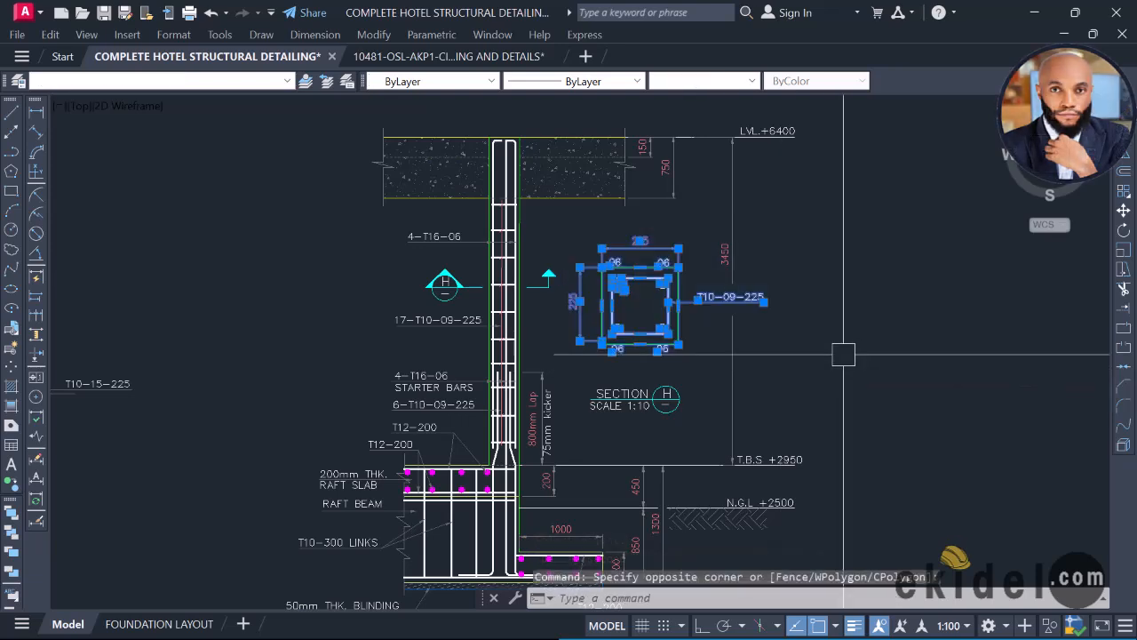
key(Delete)
Step: Move the 300 by 225 section with its dimensions and T10-15-225 label to the space above the section H title
scroll(835, 316, down, 2)
click(425, 291)
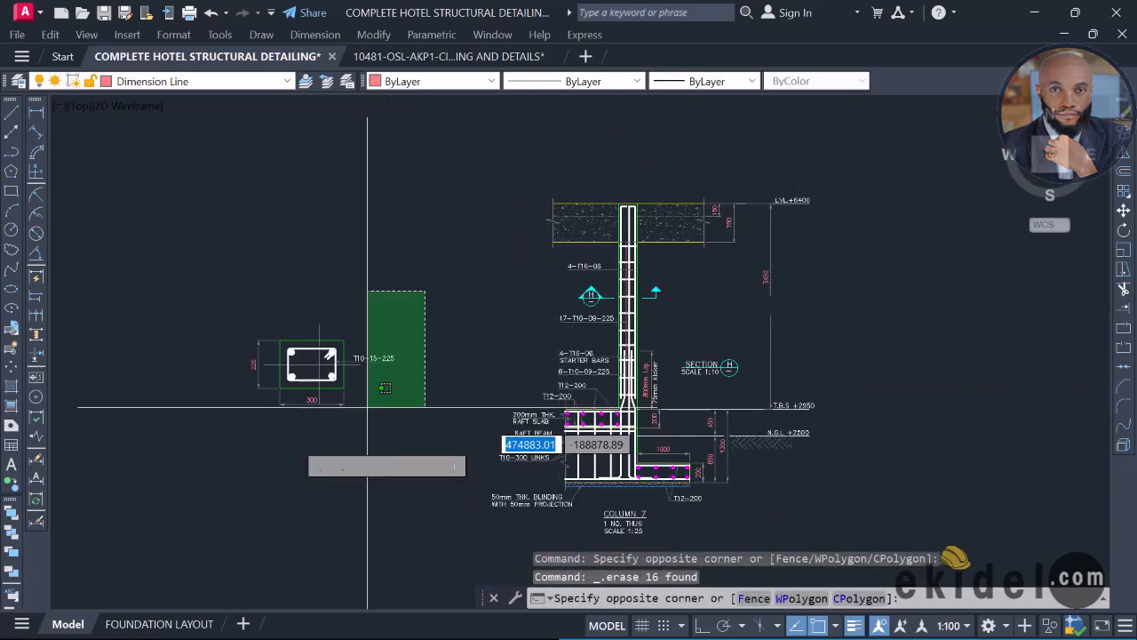
click(224, 442)
text(M)
key(Return)
click(320, 377)
key(F8)
key(F8)
scroll(755, 296, up, 3)
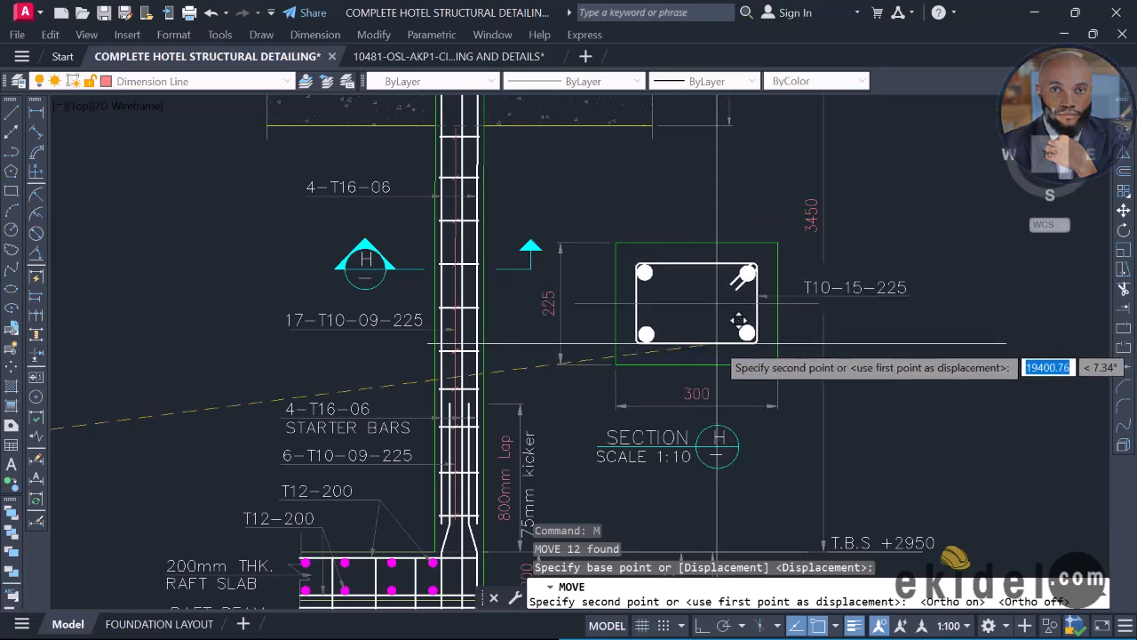
key(Escape)
Step: Check the section letters on the neighbouring column details and change the column elevation's section mark to L
scroll(746, 384, down, 4)
scroll(747, 384, down, 2)
mouse_move(203, 310)
middle_down()
mouse_move(418, 330)
mouse_move(541, 314)
mouse_move(706, 343)
middle_up()
scroll(393, 314, up, 2)
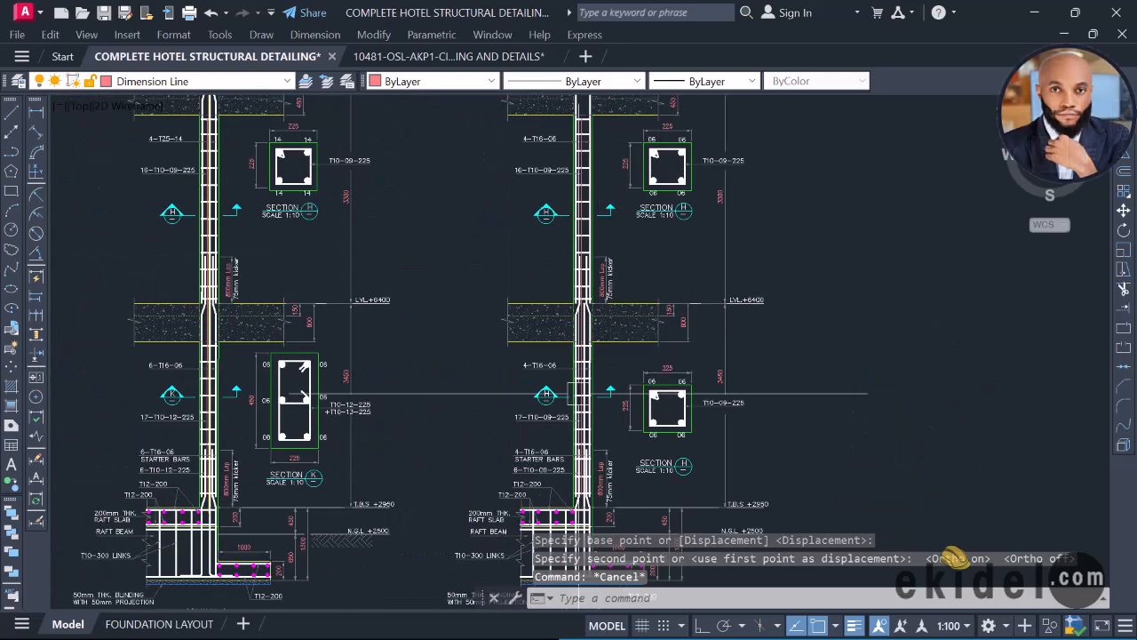
scroll(174, 393, up, 6)
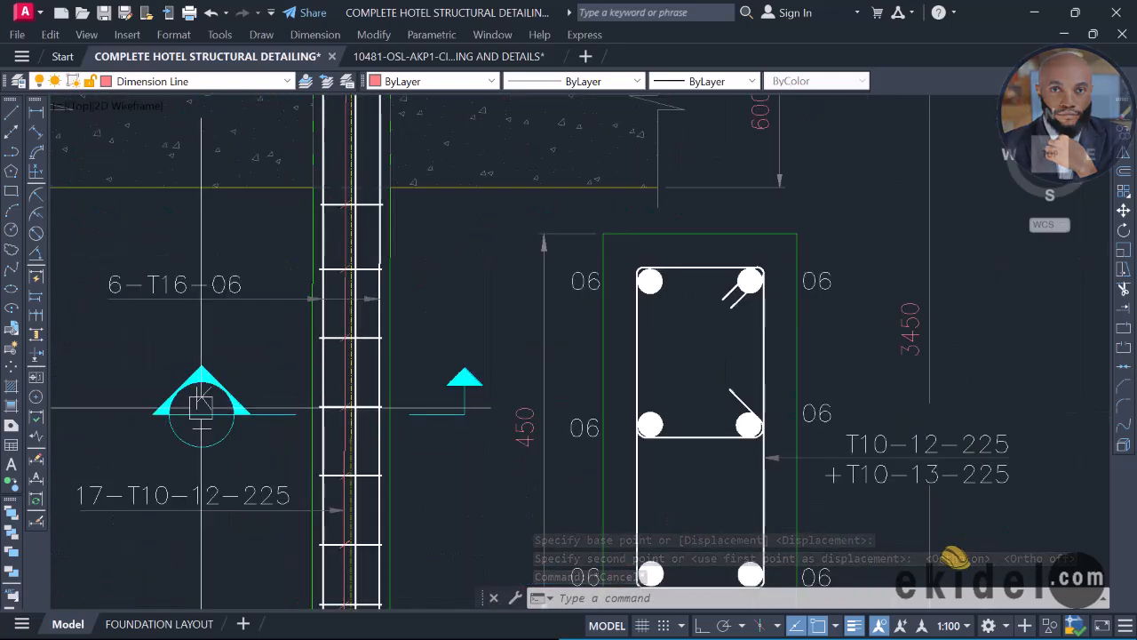
scroll(208, 410, down, 8)
scroll(701, 330, up, 5)
scroll(353, 314, up, 8)
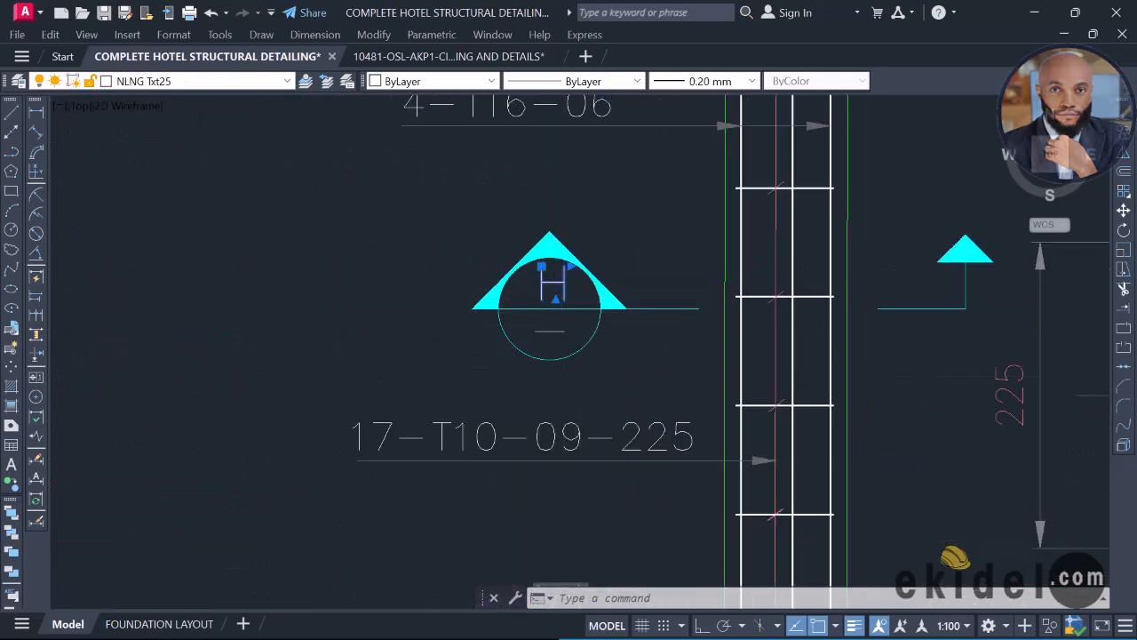
double_click(551, 283)
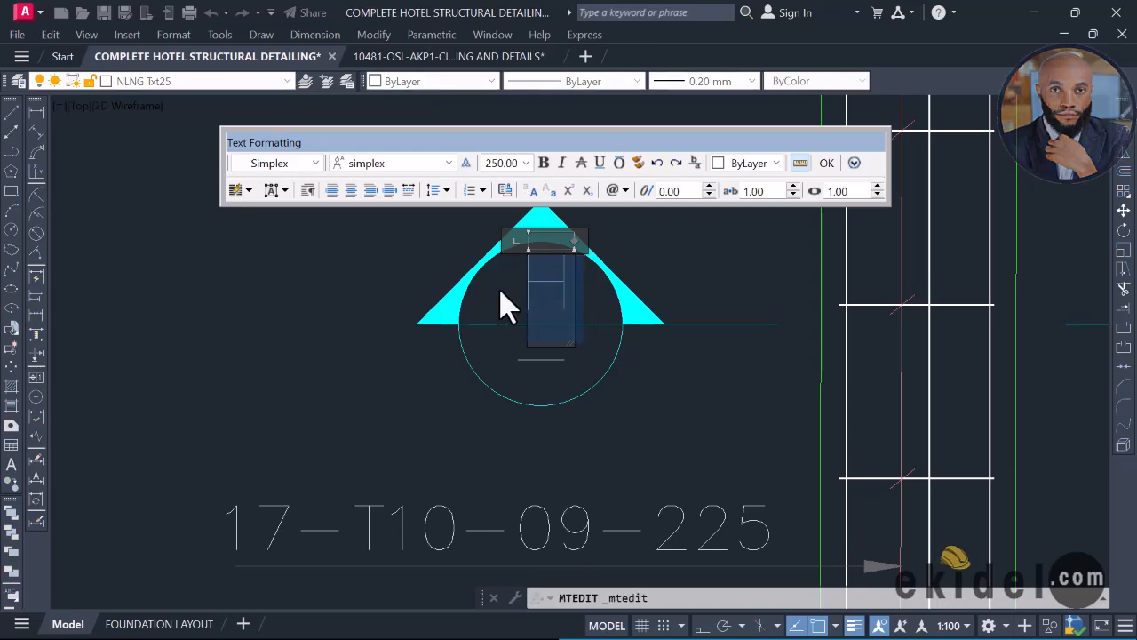
click(521, 408)
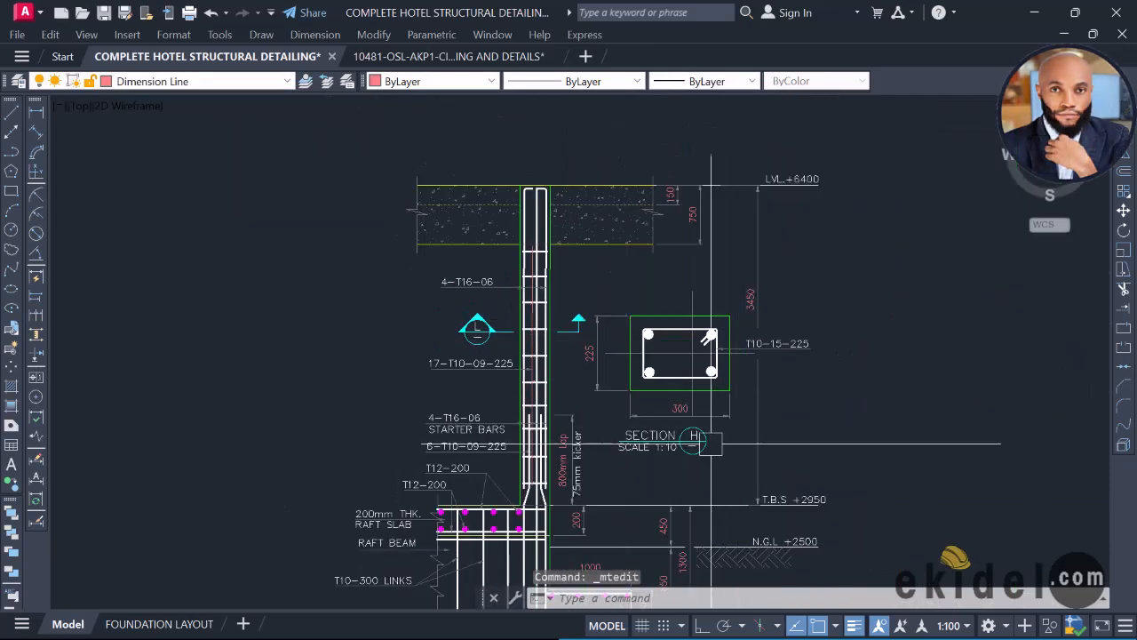
Step: Change the letter in the section title below the 300 by 225 section to L
scroll(711, 445, up, 9)
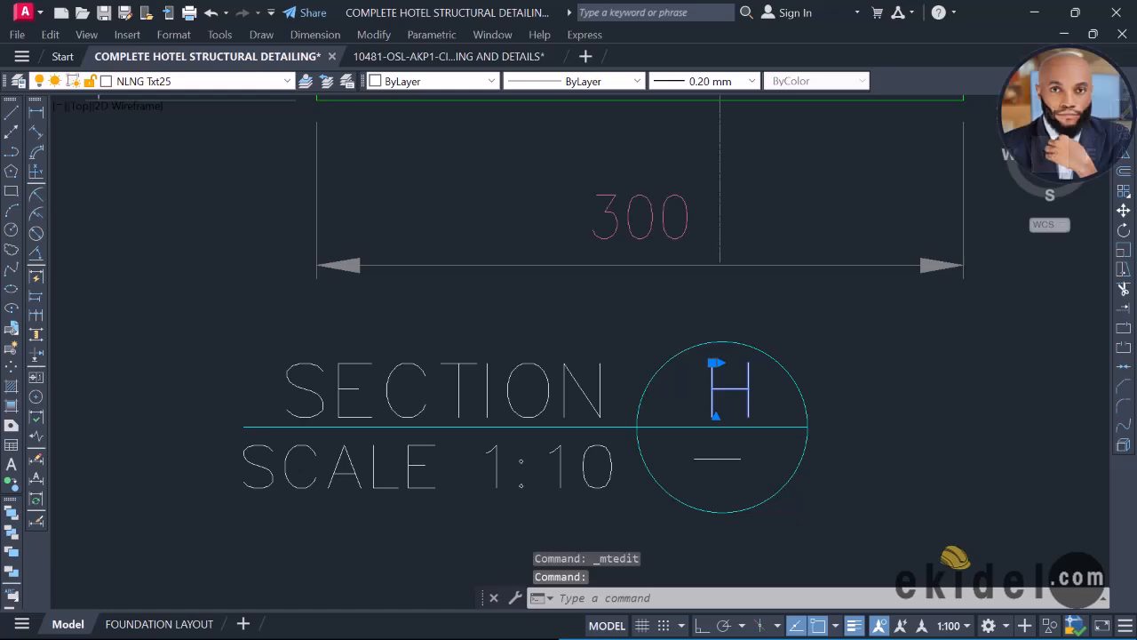
double_click(730, 391)
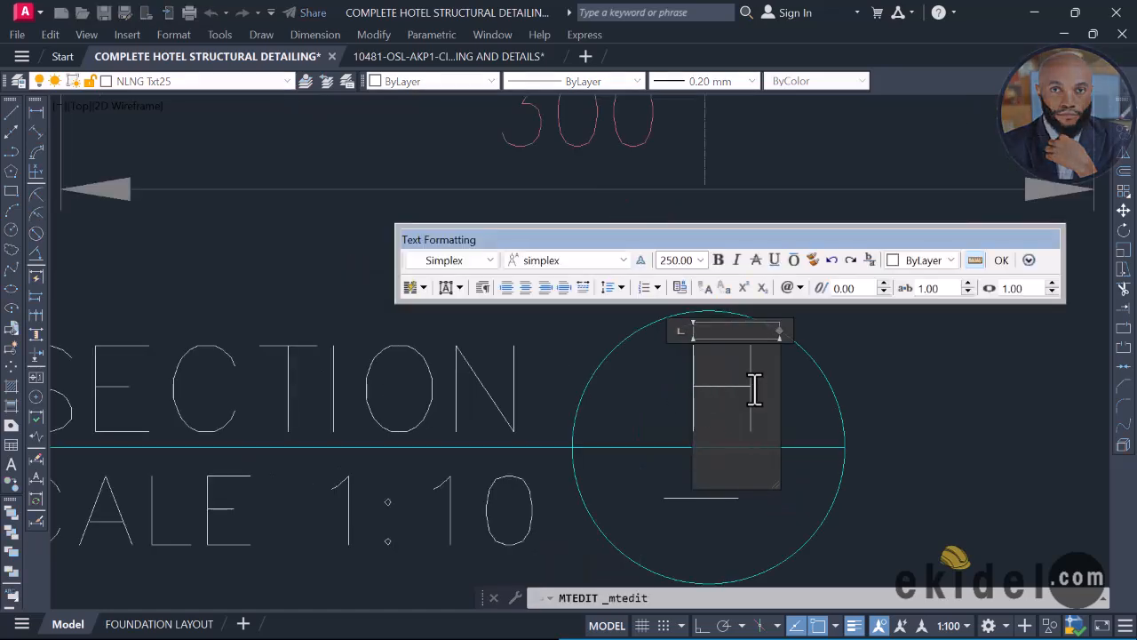
key(Escape)
scroll(817, 338, down, 8)
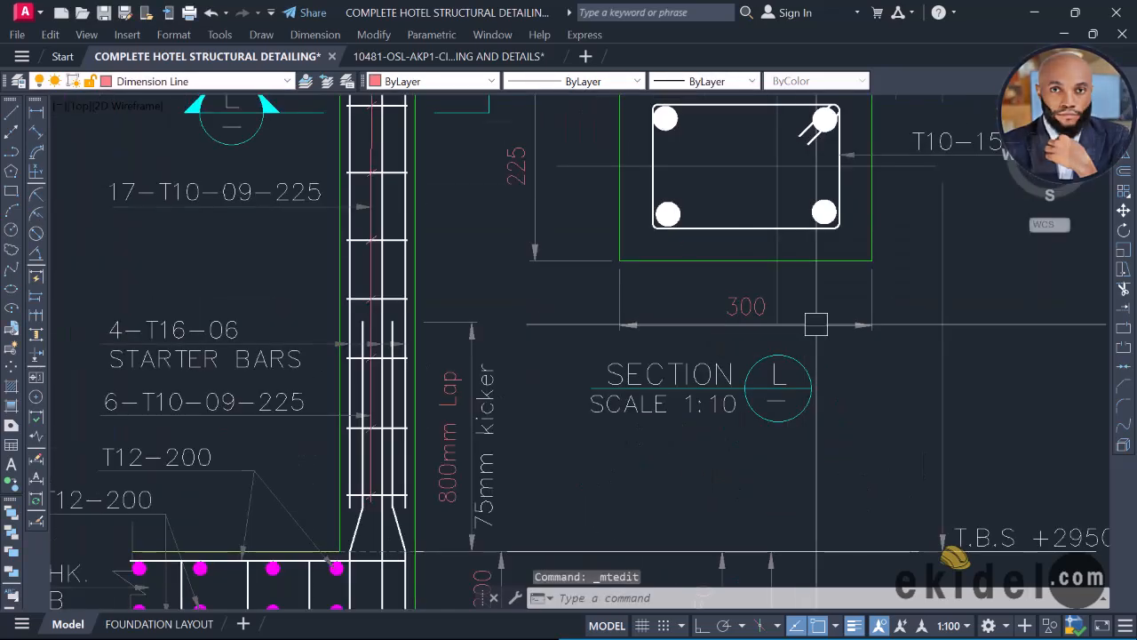
middle_drag(645, 351, 664, 325)
scroll(702, 319, down, 2)
scroll(793, 267, up, 4)
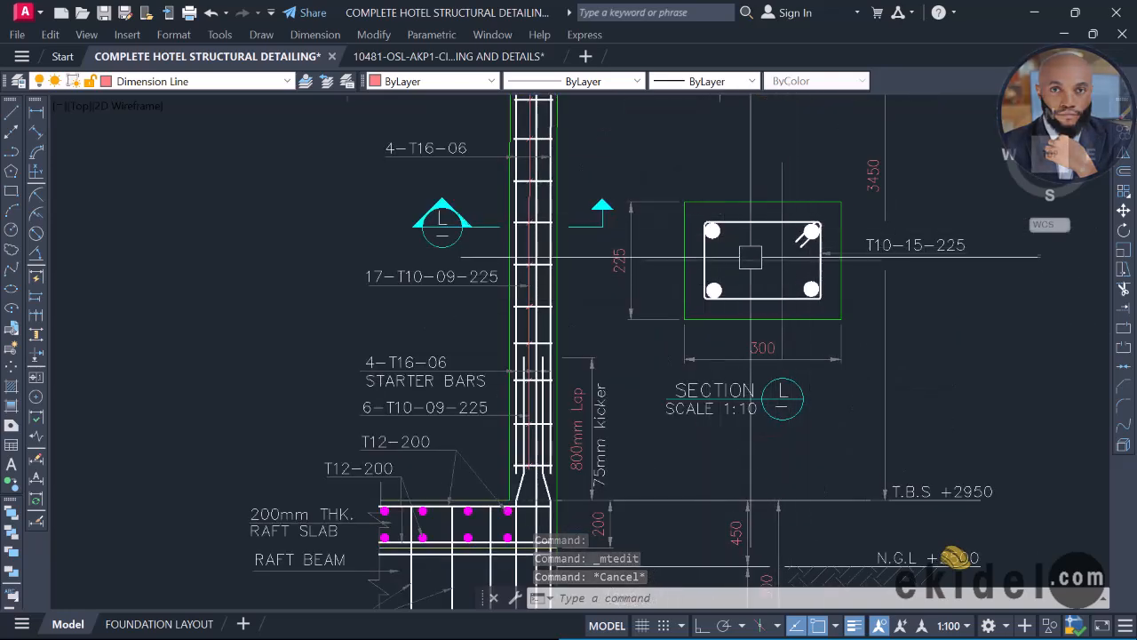
middle_drag(422, 367, 439, 371)
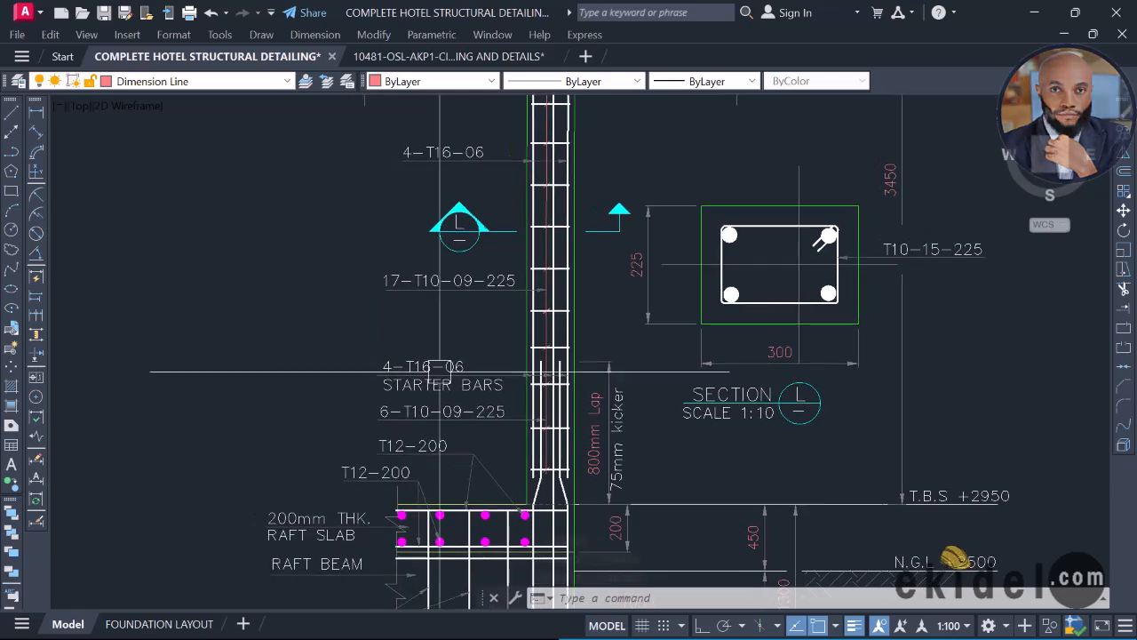
scroll(538, 363, down, 2)
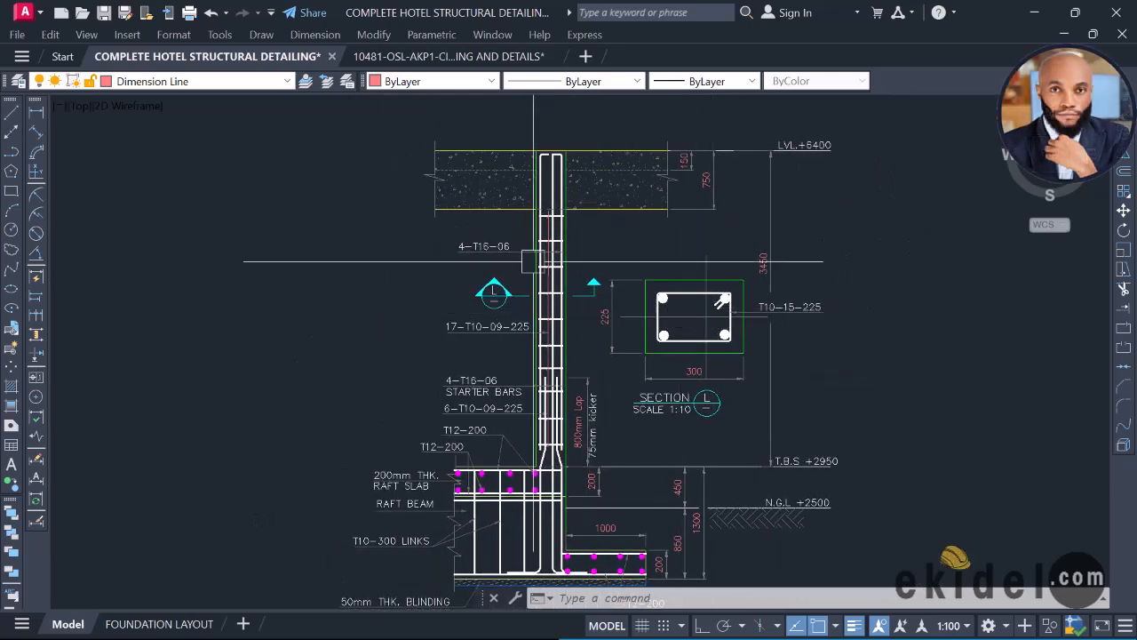
Step: Copy the 06 bar mark from the original Column 7 section to above the upper-left bar of section L
scroll(764, 273, down, 4)
middle_drag(562, 291, 789, 349)
scroll(403, 257, up, 5)
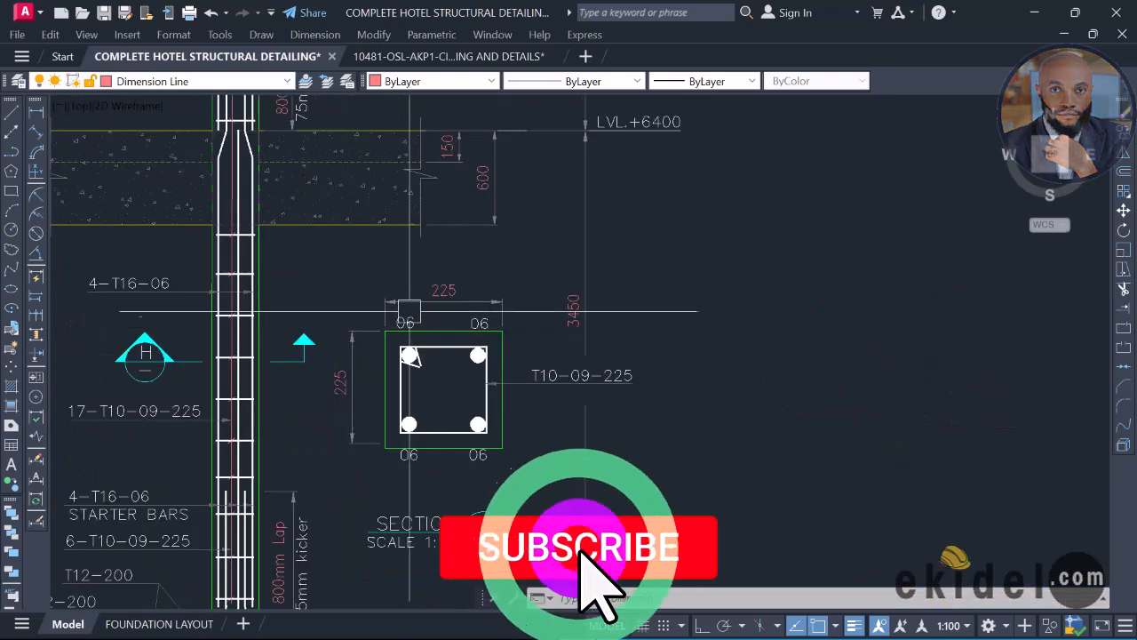
click(419, 315)
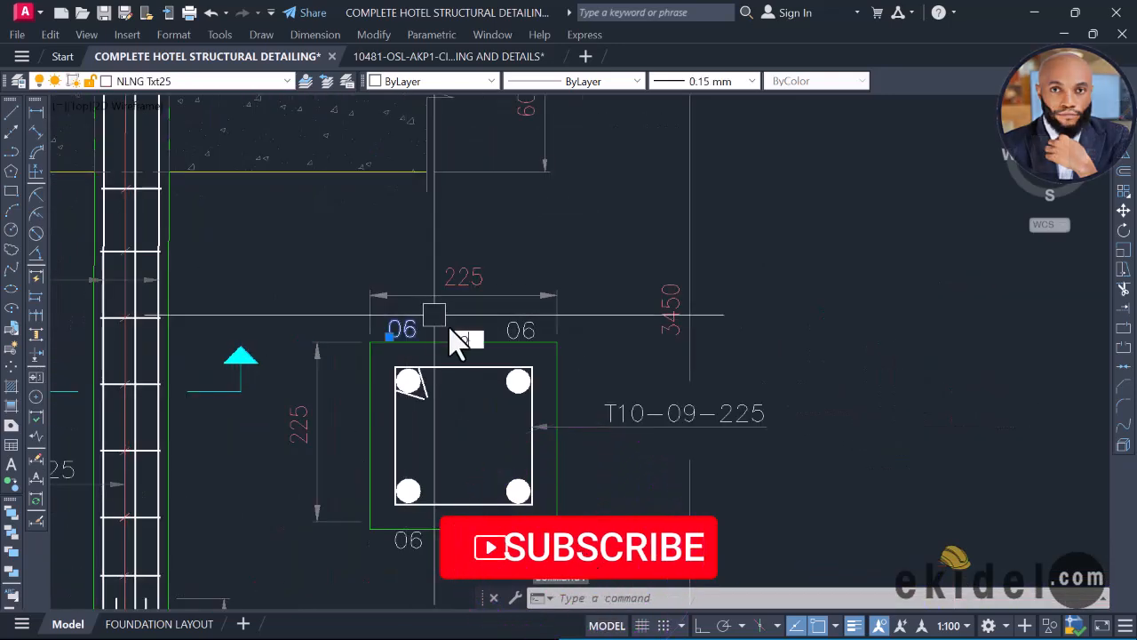
text(co)
key(Return)
scroll(508, 328, down, 4)
scroll(464, 328, up, 4)
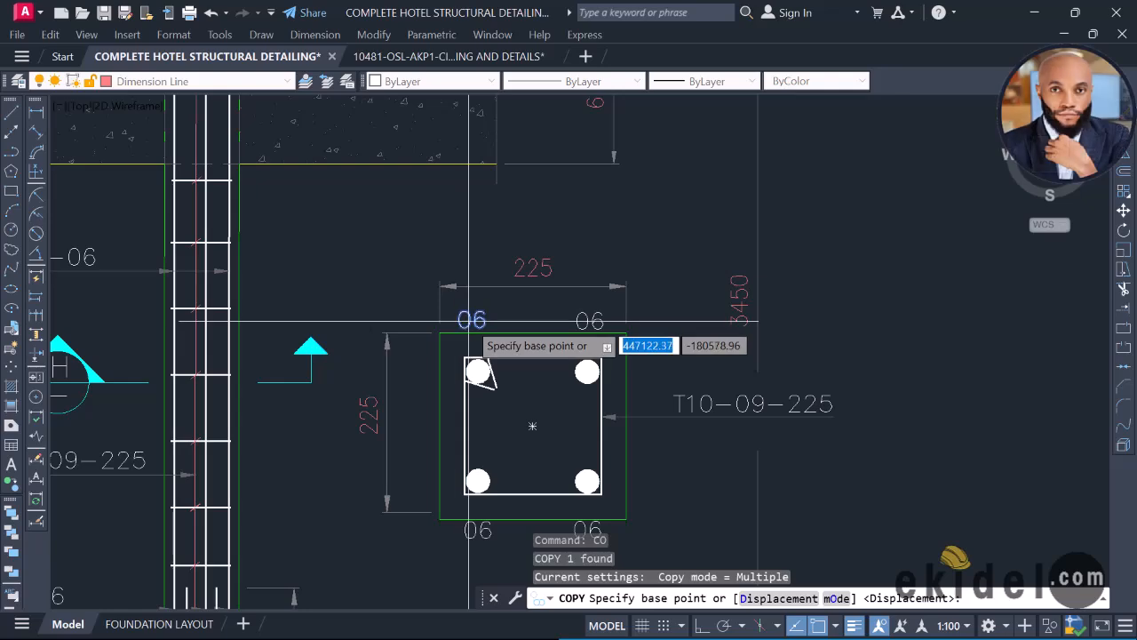
click(462, 323)
scroll(621, 266, down, 3)
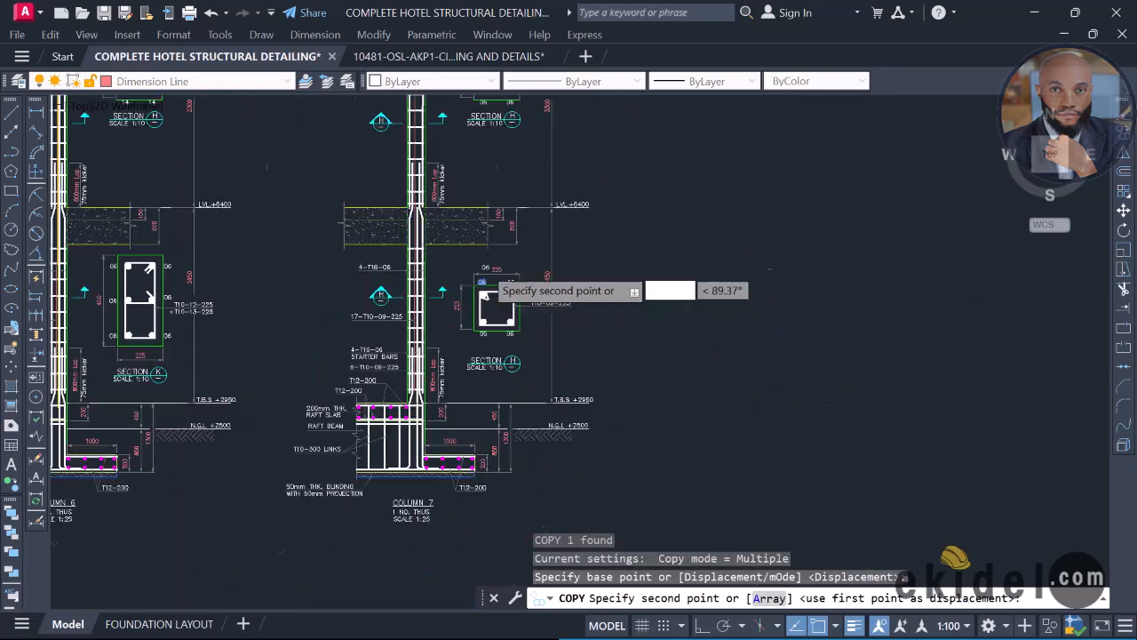
scroll(761, 355, down, 5)
scroll(838, 330, up, 4)
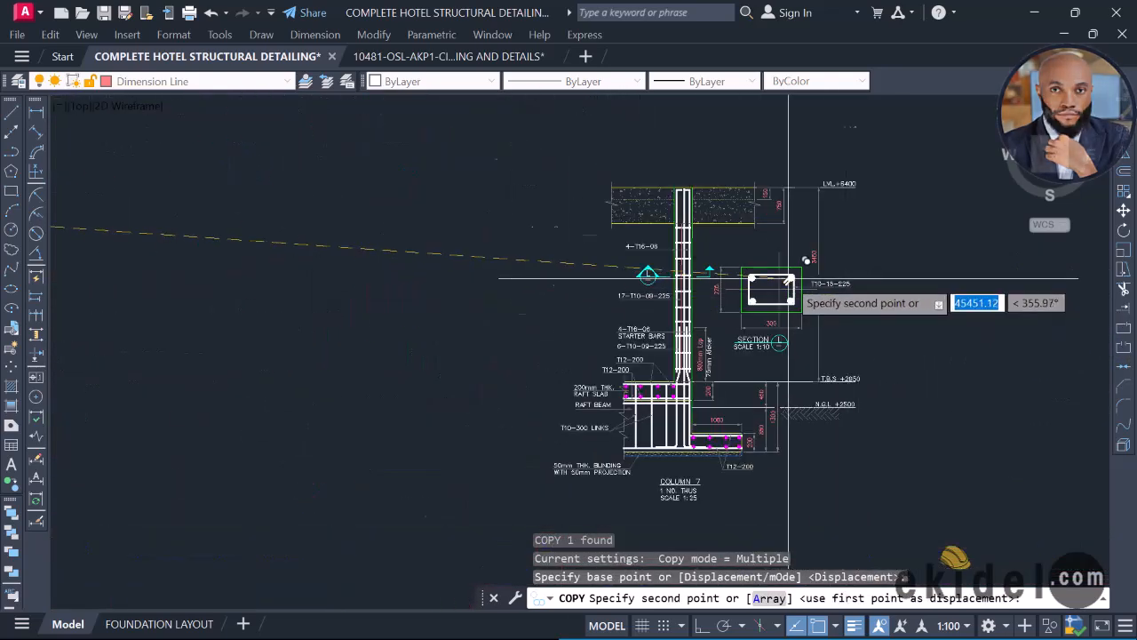
scroll(788, 278, up, 5)
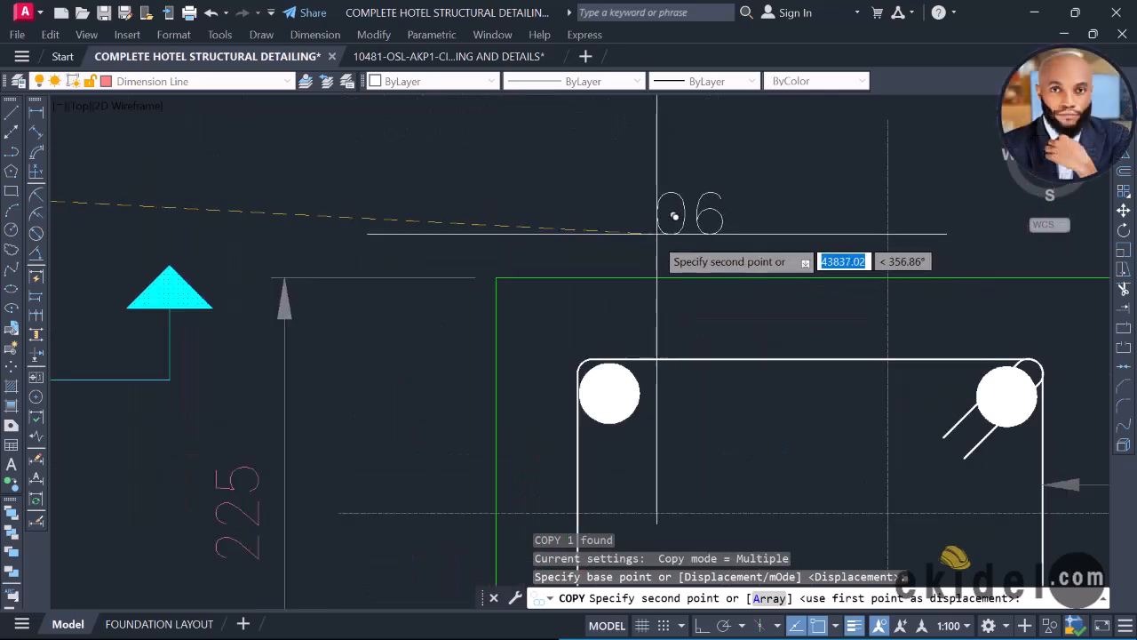
key(F8)
click(569, 262)
Step: Place further copies of the 06 bar mark at the other three corner bars of section L
scroll(761, 241, down, 4)
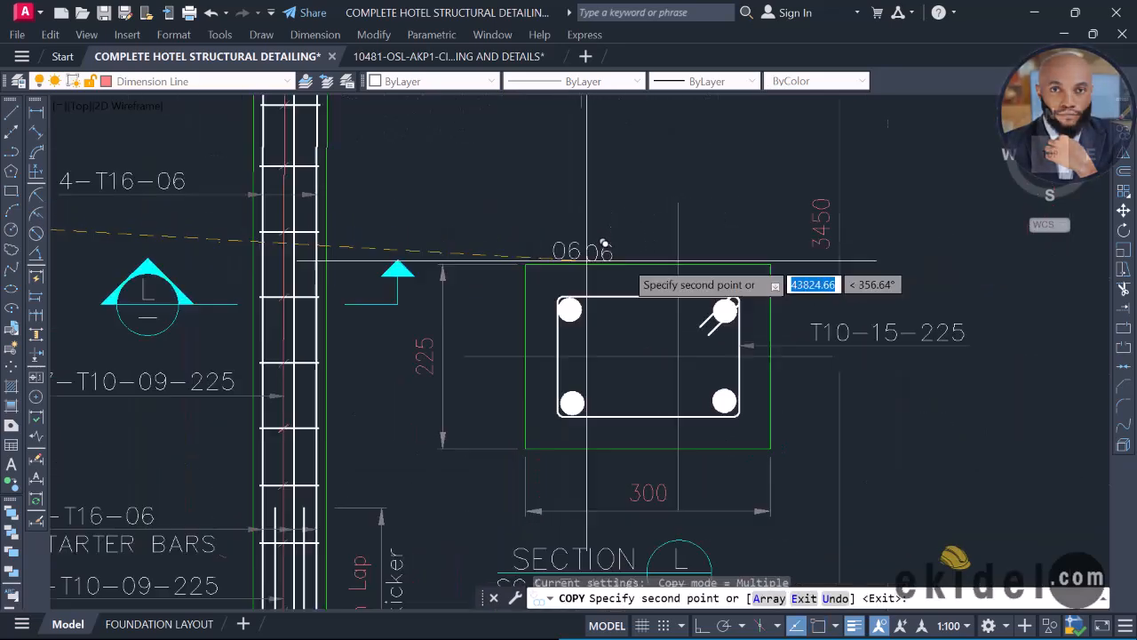
scroll(741, 241, up, 2)
scroll(773, 207, down, 2)
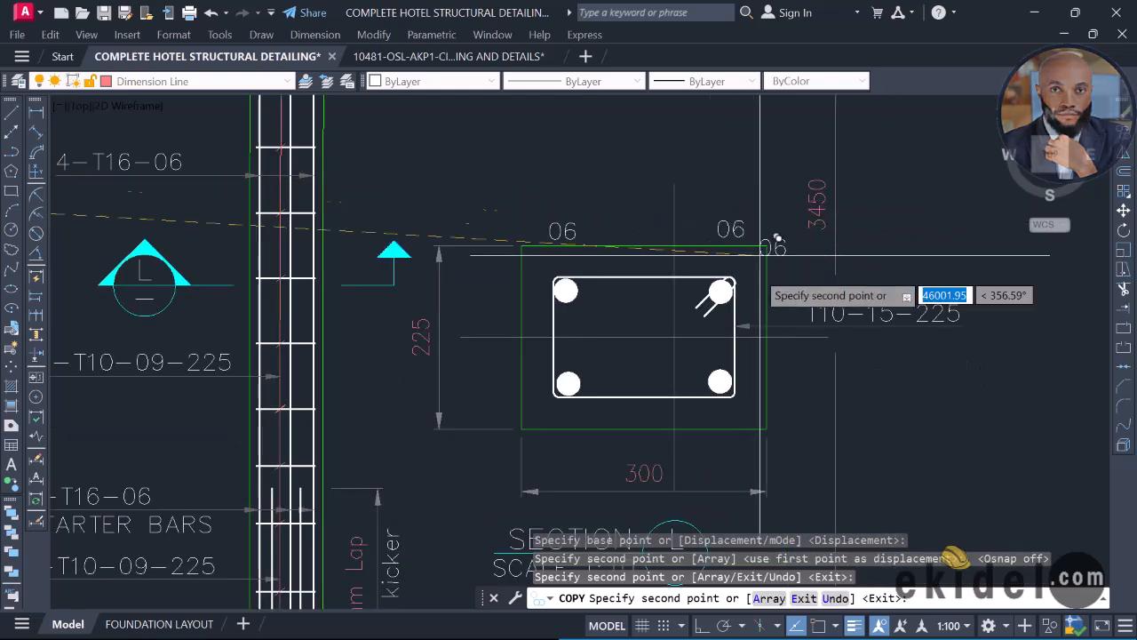
scroll(727, 446, up, 2)
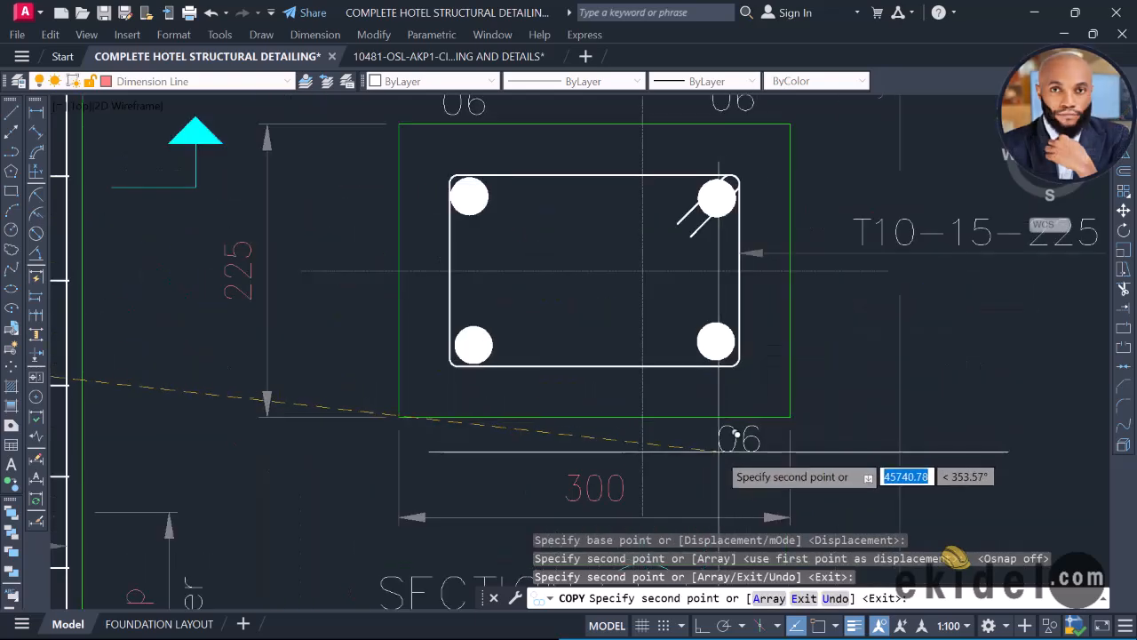
click(730, 435)
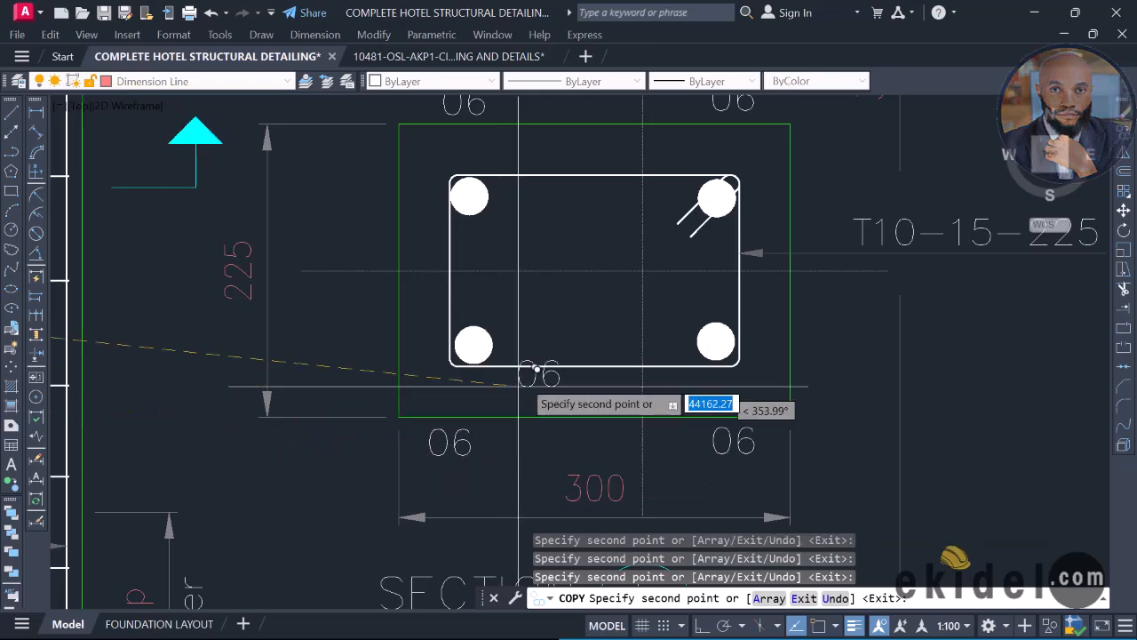
Step: Move the SECTION L title with its scale note and bubble slightly to the right beneath the 300 by 225 section
key(Escape)
scroll(622, 224, down, 5)
scroll(653, 345, up, 2)
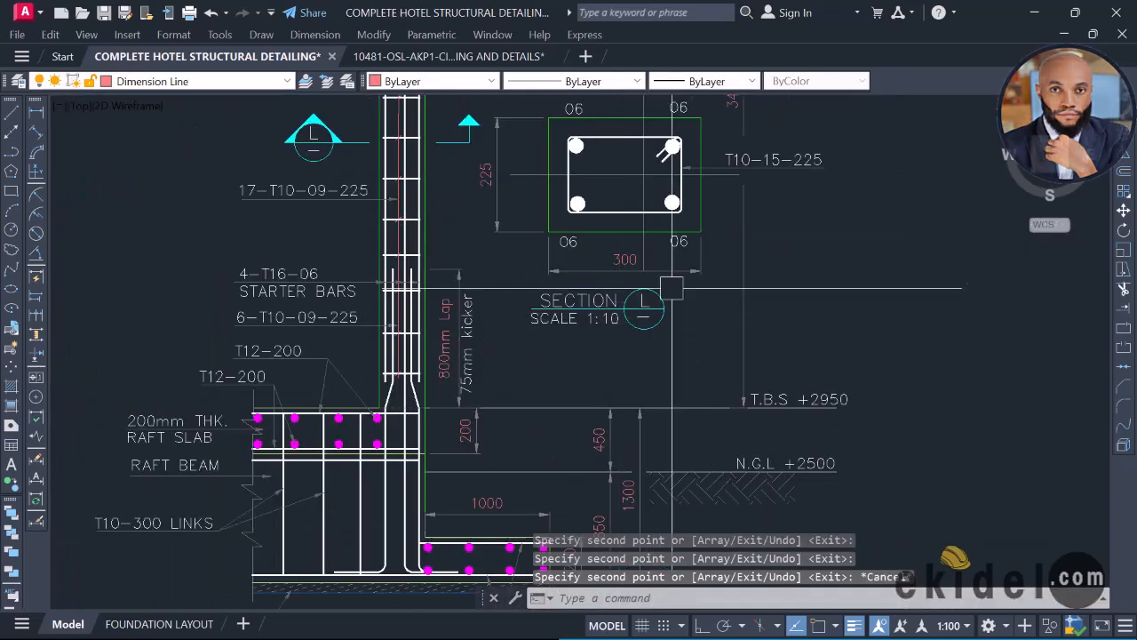
click(694, 295)
click(539, 345)
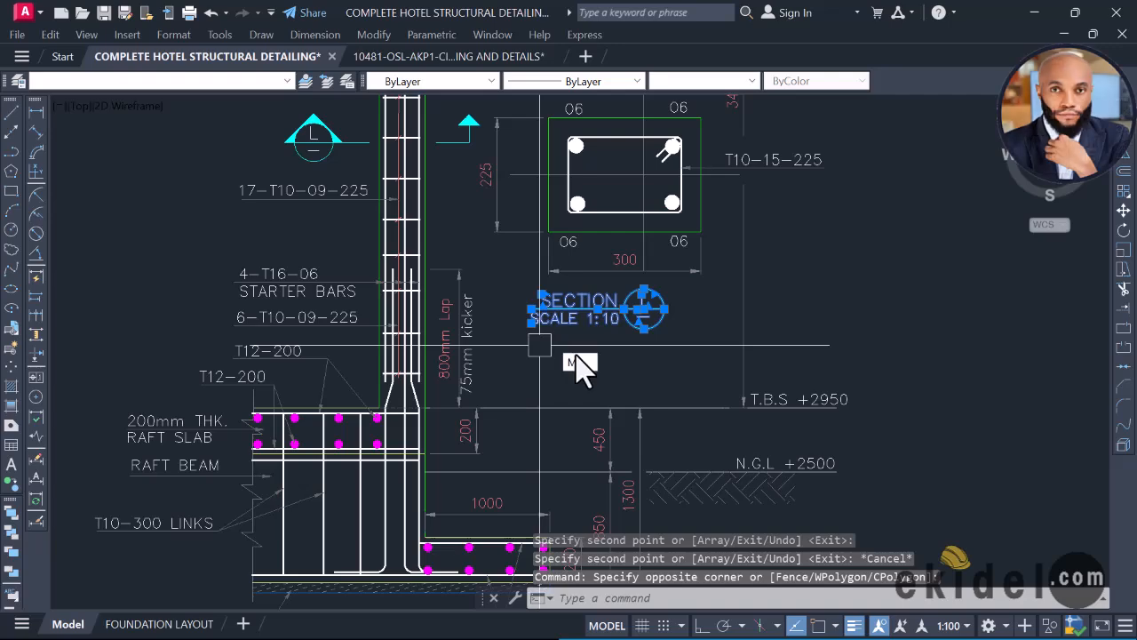
scroll(577, 352, up, 2)
text(m)
key(Return)
click(597, 346)
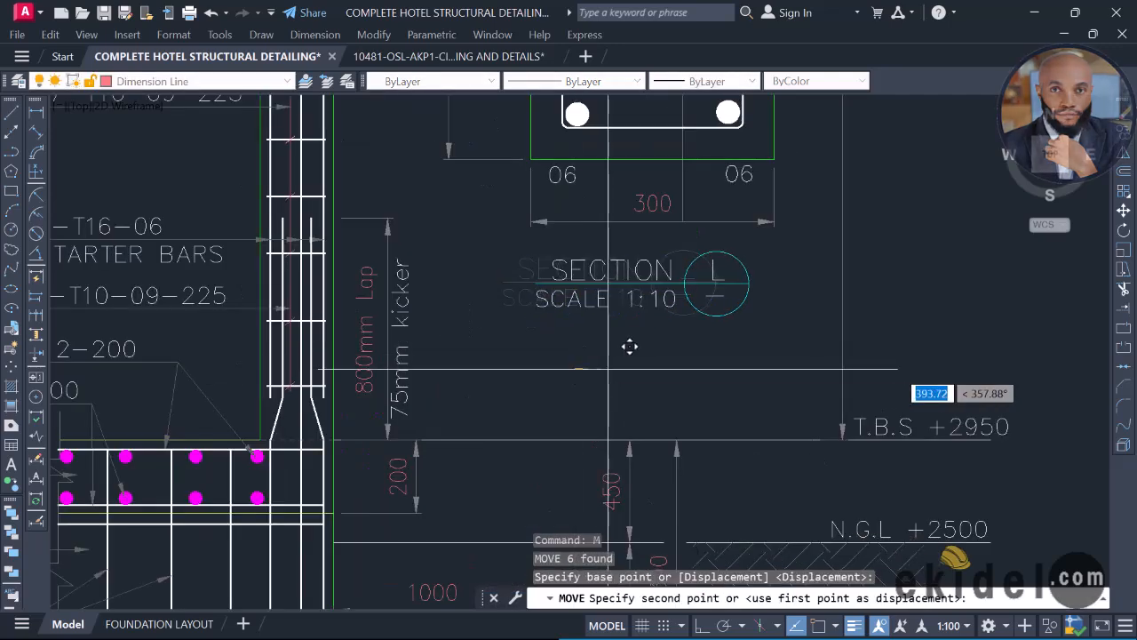
click(627, 347)
Step: Review the adapted column detail from the +6400 level down to its foundation, including section L
scroll(622, 342, down, 8)
scroll(593, 317, up, 2)
scroll(593, 317, up, 2)
scroll(629, 237, down, 2)
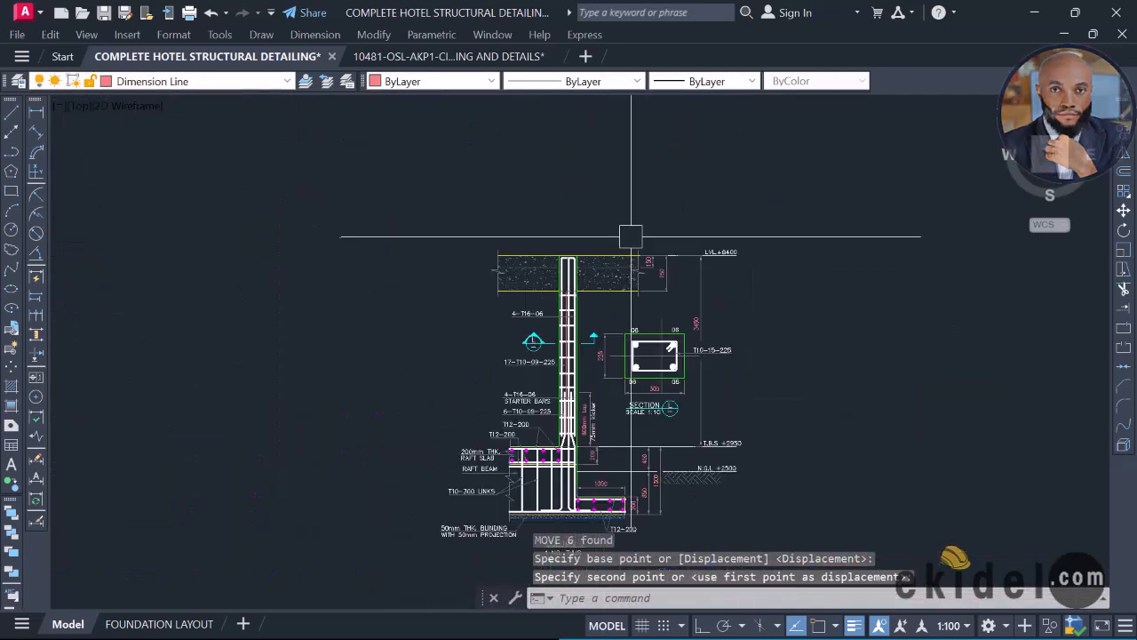
middle_drag(586, 353, 592, 311)
scroll(591, 266, up, 2)
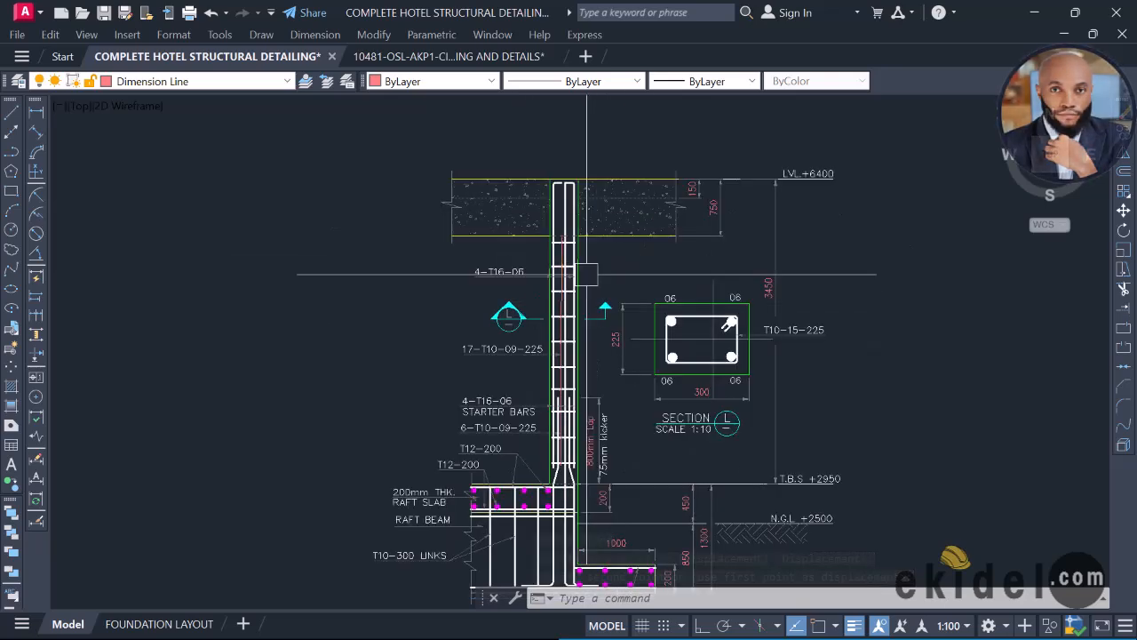
scroll(600, 318, down, 3)
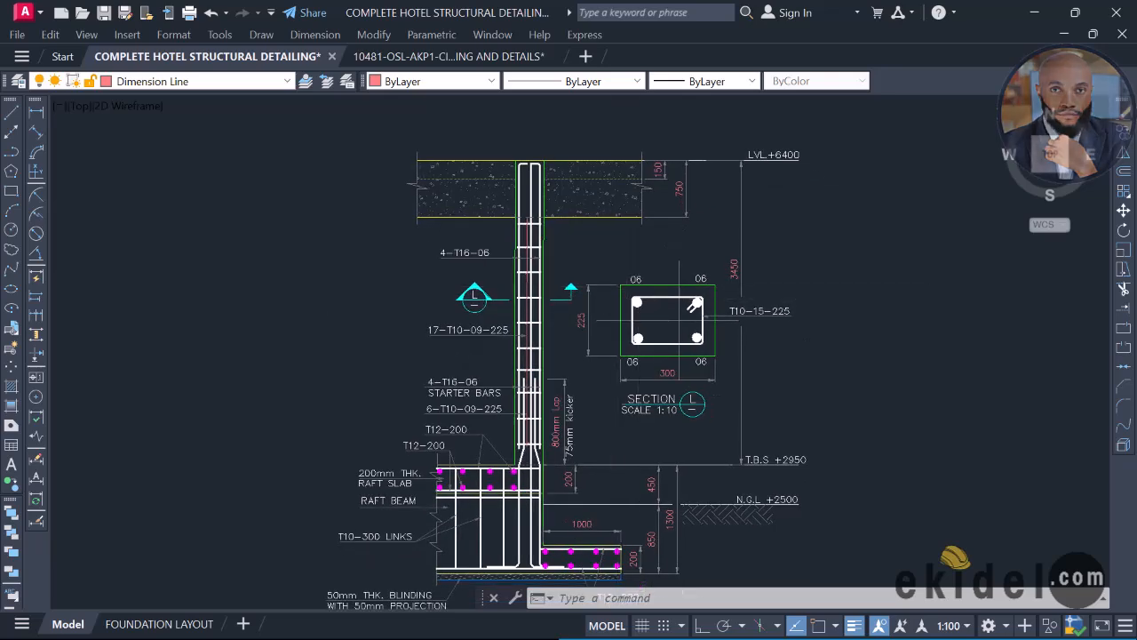
scroll(592, 388, up, 5)
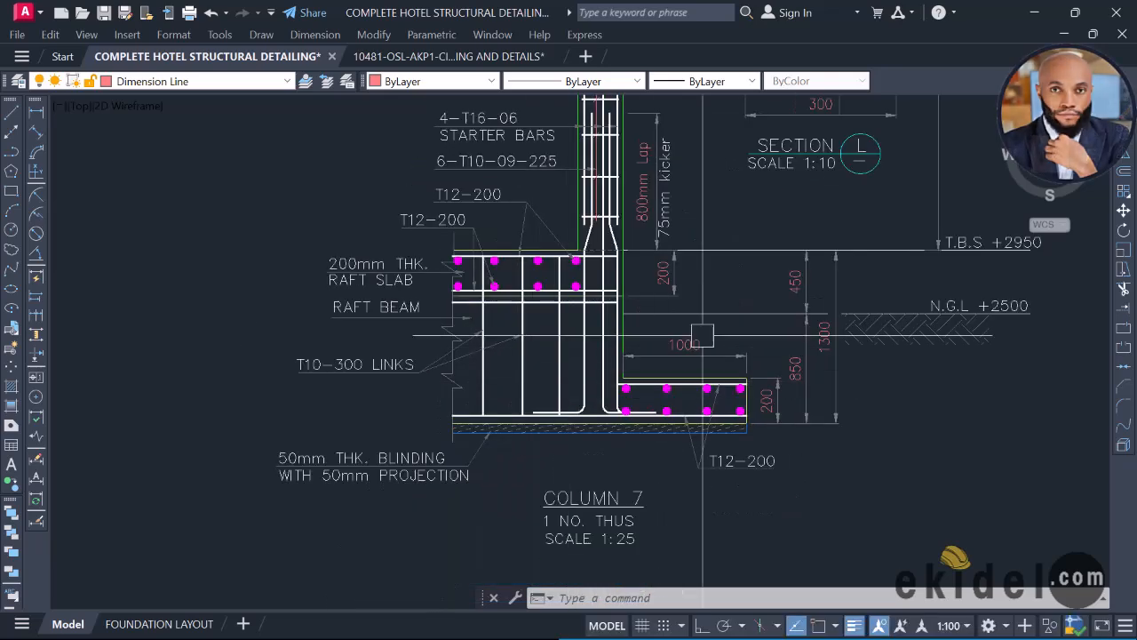
Step: Check the title of the original Column 7 detail and change the adapted detail's title to COLUMN 8
scroll(673, 329, down, 4)
scroll(642, 409, down, 2)
middle_drag(223, 334, 393, 336)
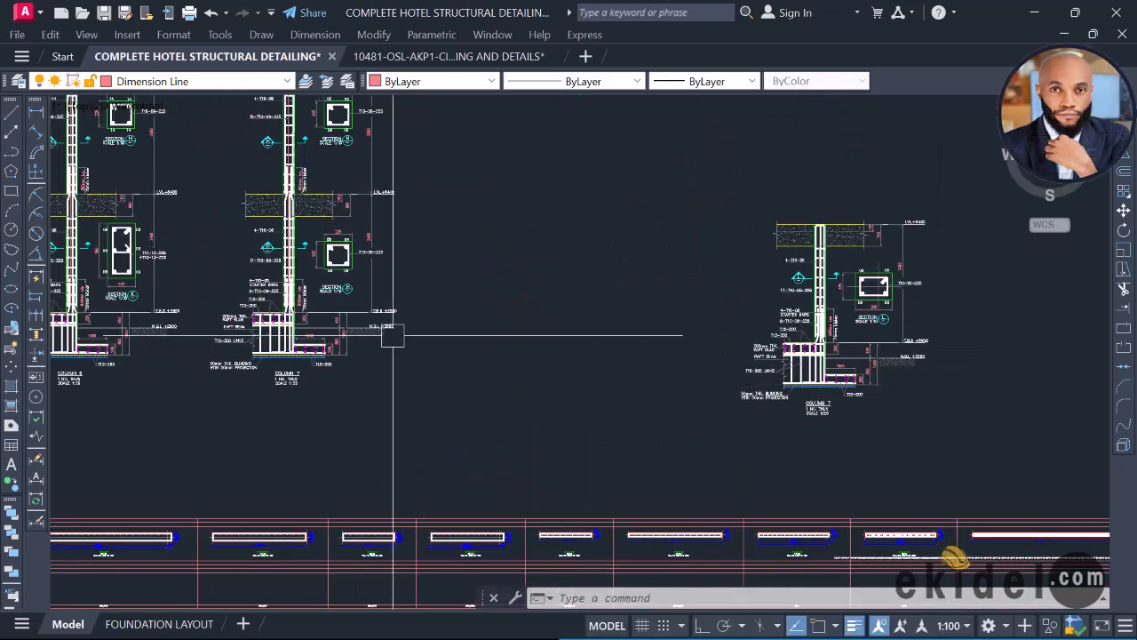
scroll(444, 355, down, 3)
scroll(502, 434, up, 6)
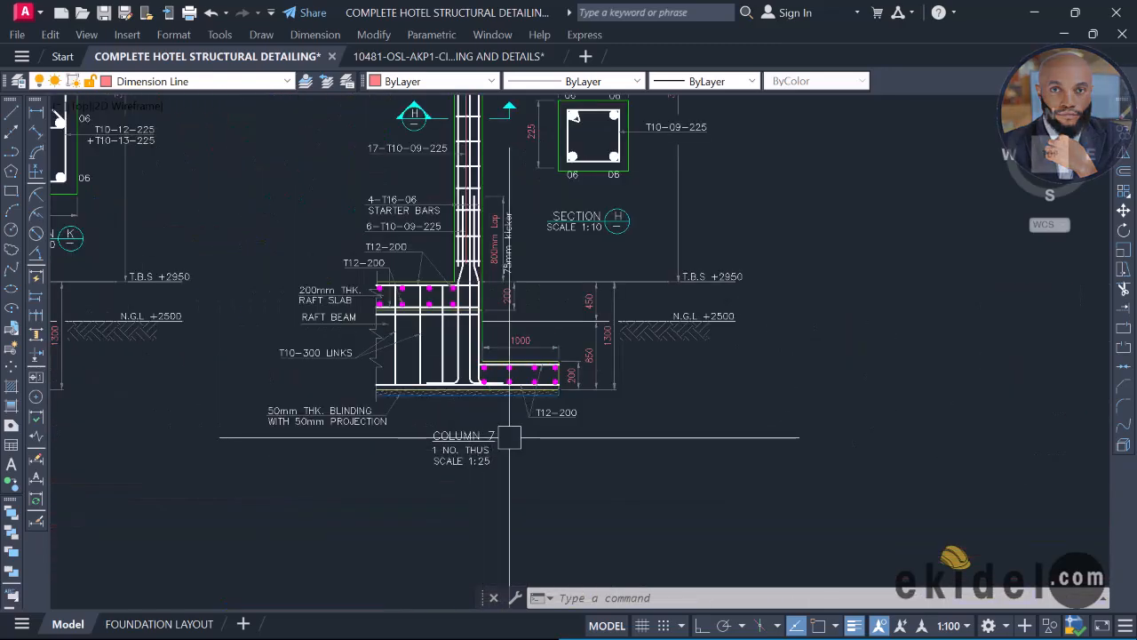
scroll(543, 435, down, 3)
scroll(579, 365, down, 1)
middle_drag(584, 342, 600, 499)
scroll(738, 536, down, 1)
middle_drag(741, 538, 622, 365)
scroll(597, 323, up, 7)
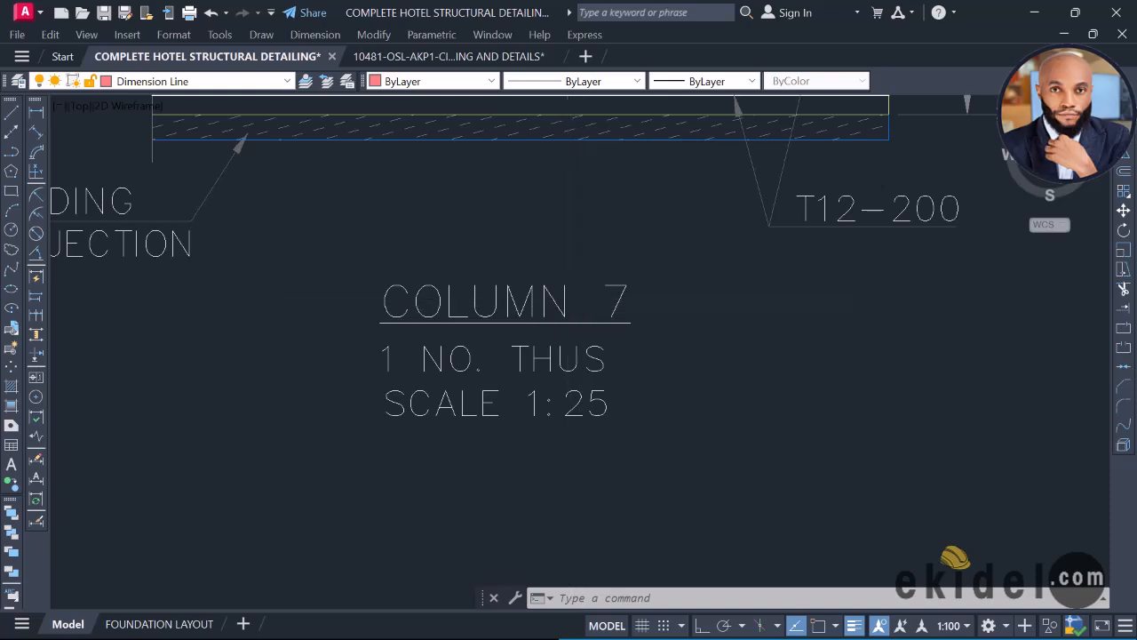
click(568, 302)
double_click(611, 302)
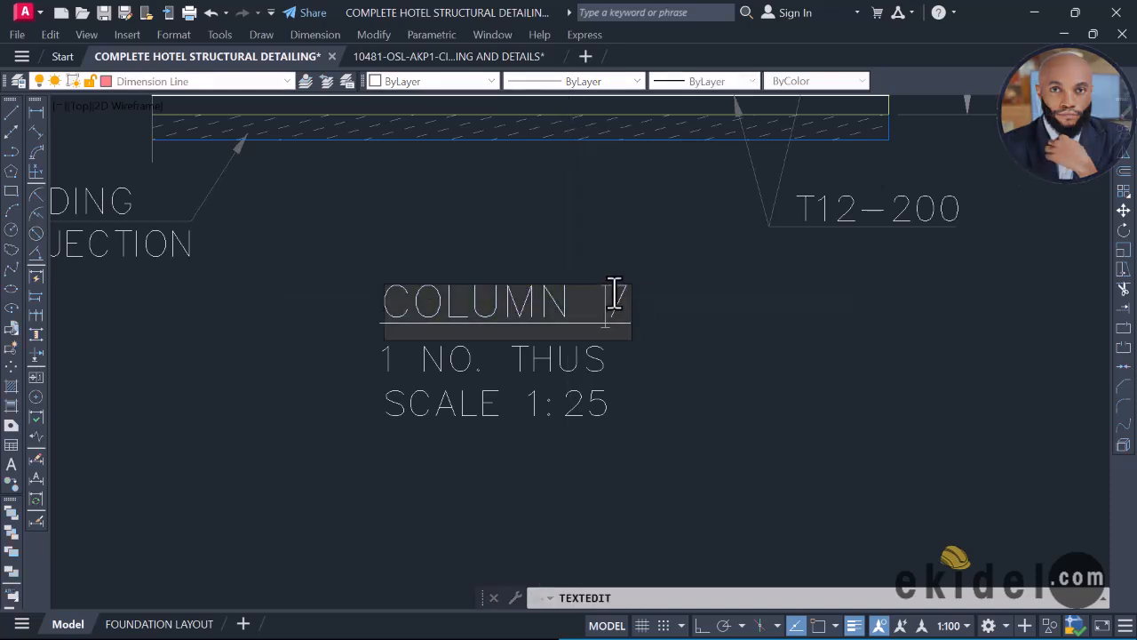
text(8)
key(Return)
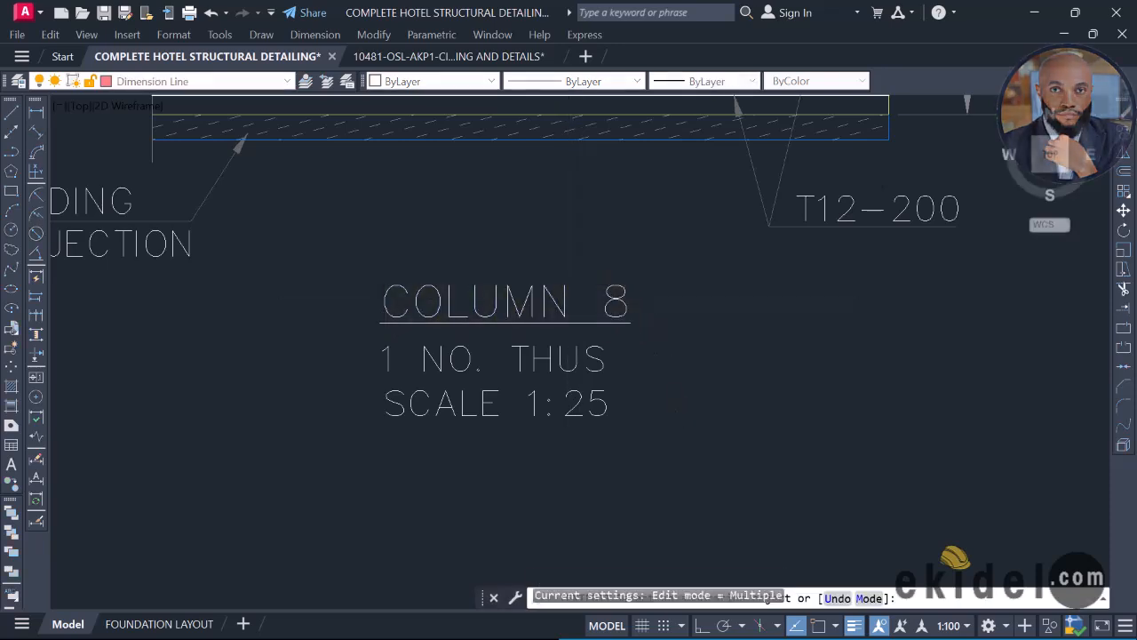
key(Escape)
Step: Copy the C2 column label on the beam layout plan onto the 2C81 label beside its column
scroll(605, 272, down, 10)
middle_drag(605, 272, 673, 434)
scroll(556, 264, down, 4)
middle_drag(556, 264, 553, 309)
scroll(352, 318, up, 3)
scroll(352, 318, up, 10)
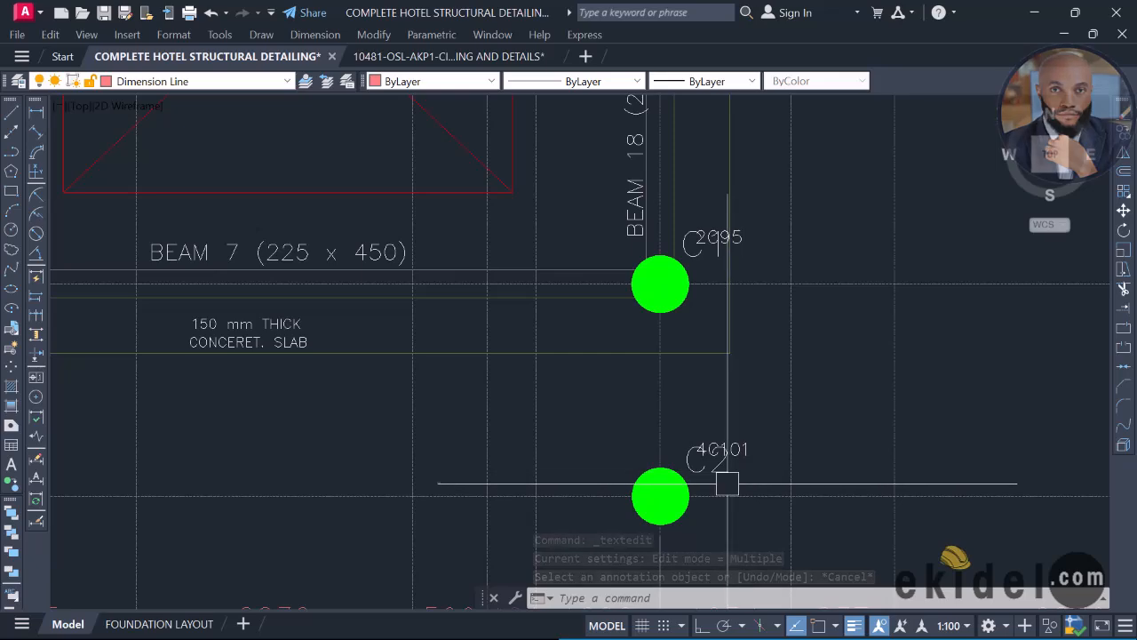
click(726, 475)
text(CO)
key(Return)
click(726, 476)
scroll(702, 400, down, 4)
mouse_move(680, 308)
middle_down()
mouse_move(711, 241)
mouse_move(540, 432)
middle_up()
scroll(648, 246, up, 6)
scroll(643, 246, up, 6)
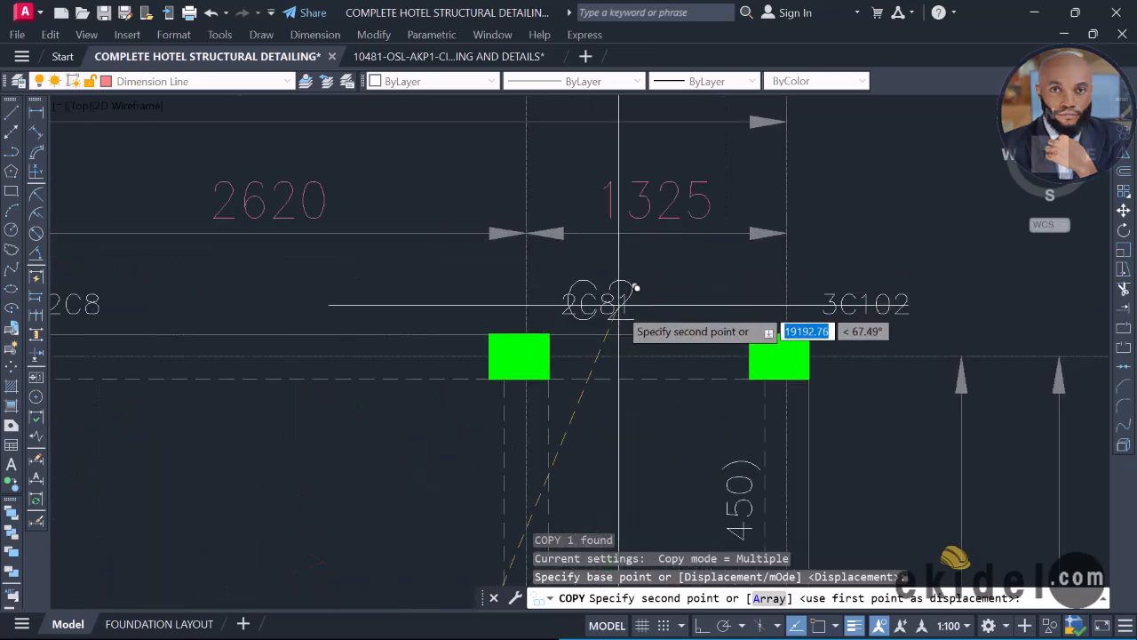
click(622, 288)
key(Escape)
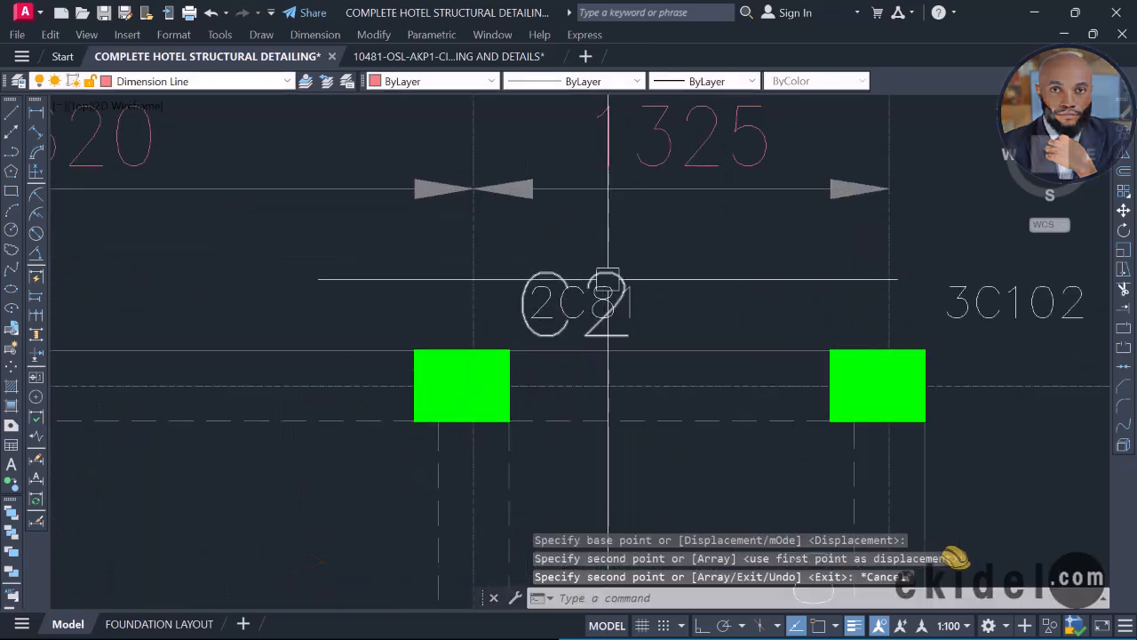
Step: Change the copied column label to C8 and erase the old 2C81 label beneath it
double_click(592, 305)
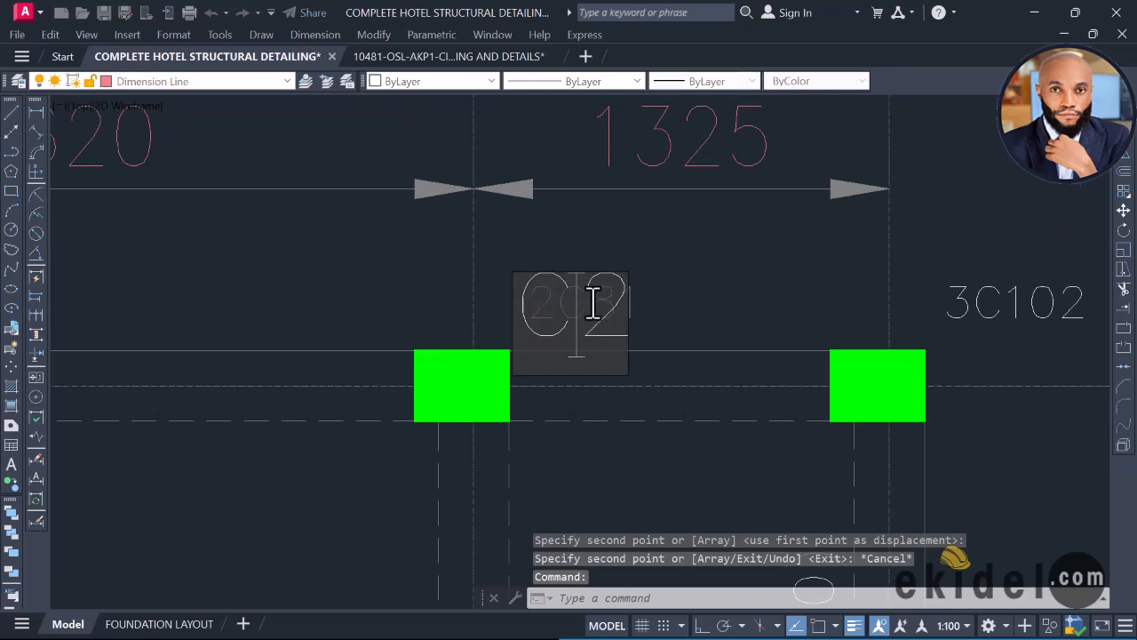
click(657, 320)
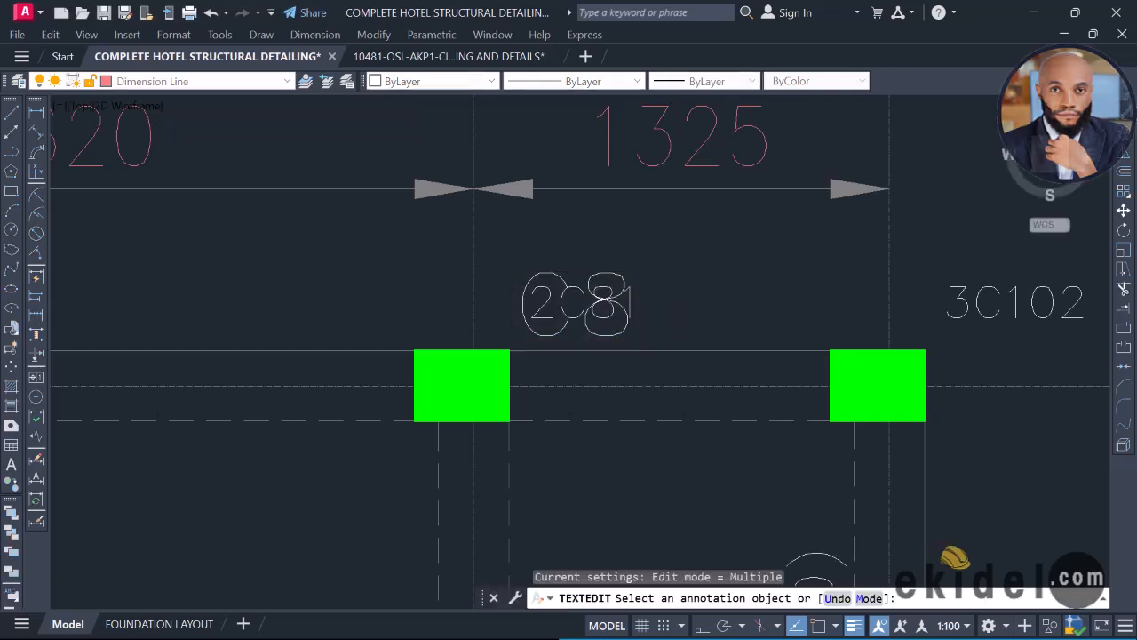
key(Escape)
scroll(631, 299, up, 4)
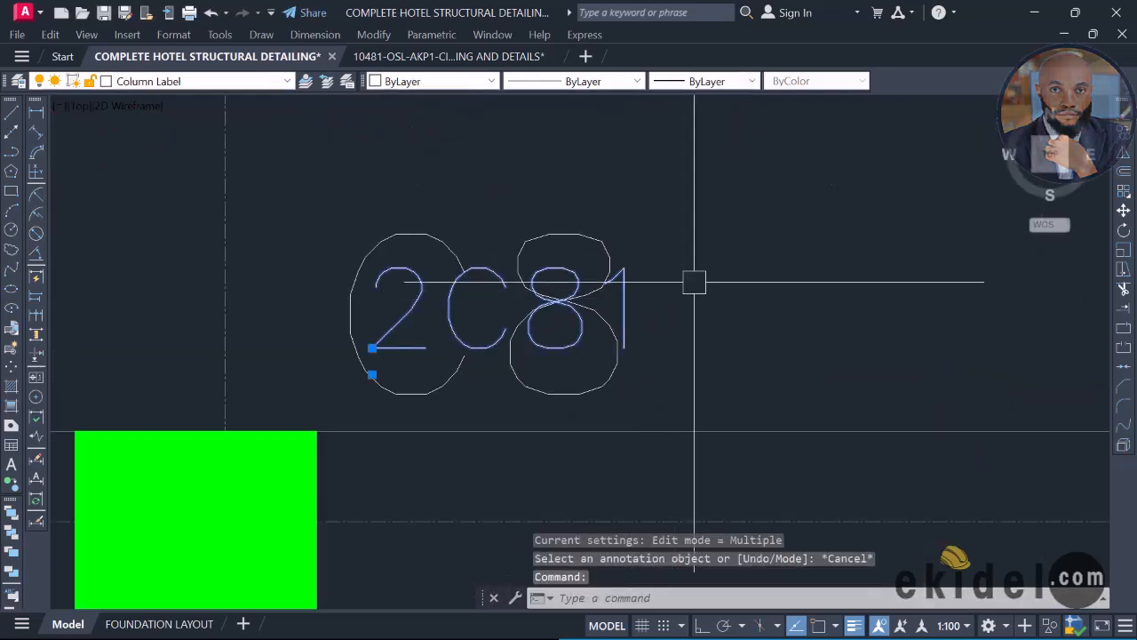
text(E)
key(Return)
scroll(631, 230, down, 3)
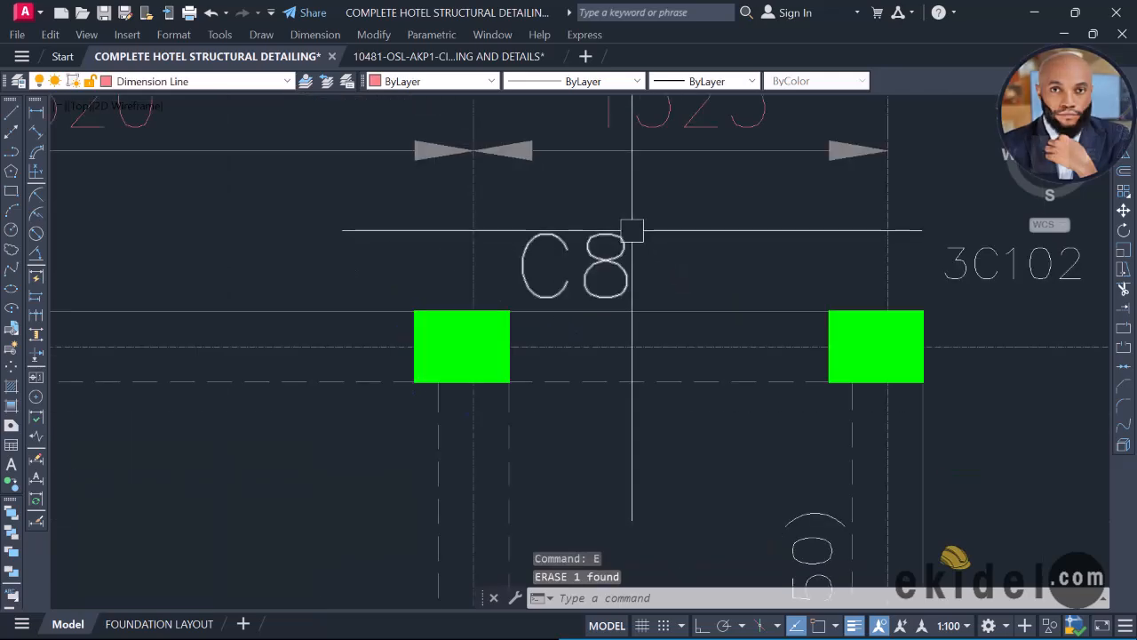
scroll(603, 205, down, 2)
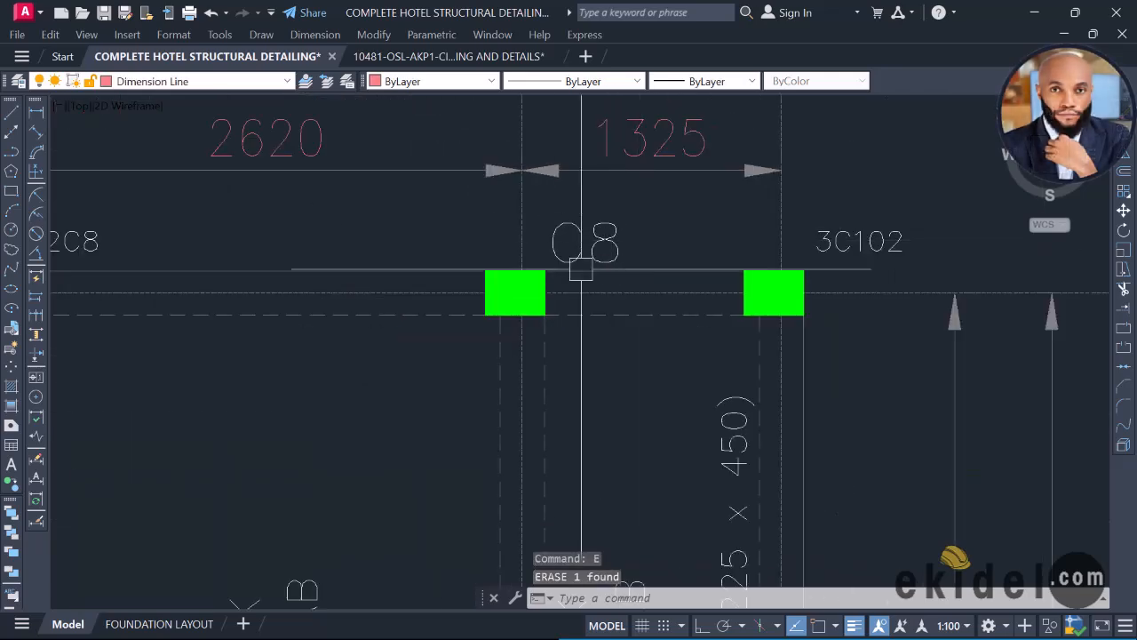
Step: Examine the raft slab, raft beam and base reinforcement of the Column 8 detail
scroll(581, 271, down, 8)
scroll(660, 383, down, 3)
mouse_move(660, 383)
middle_down()
mouse_move(809, 380)
mouse_move(800, 405)
mouse_move(698, 343)
middle_up()
scroll(695, 351, up, 5)
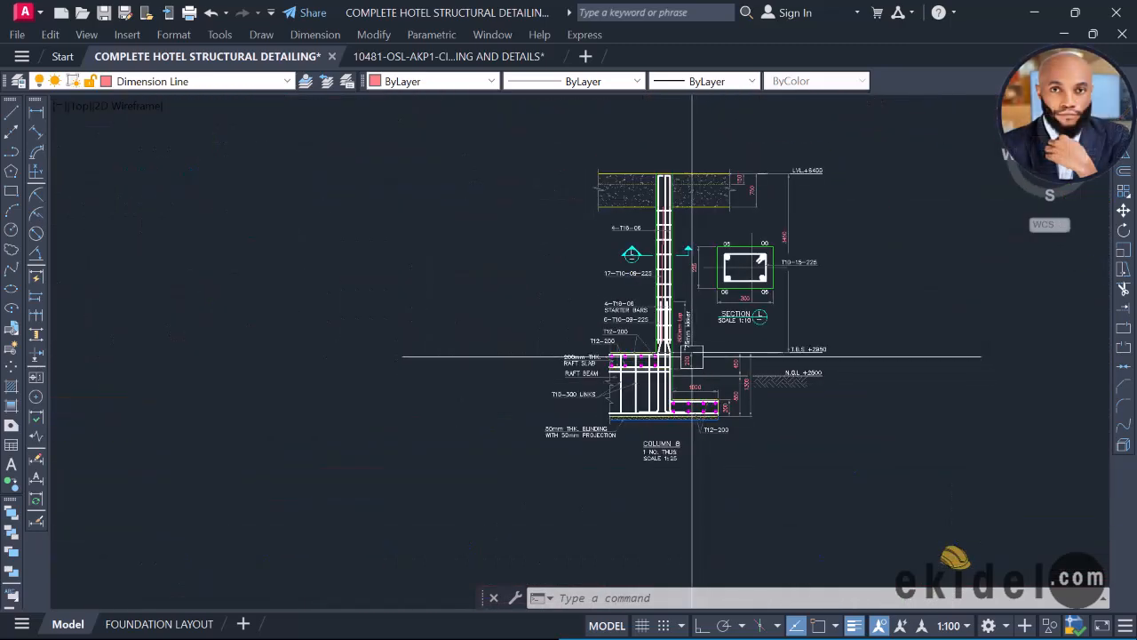
scroll(684, 390, down, 2)
scroll(681, 409, up, 5)
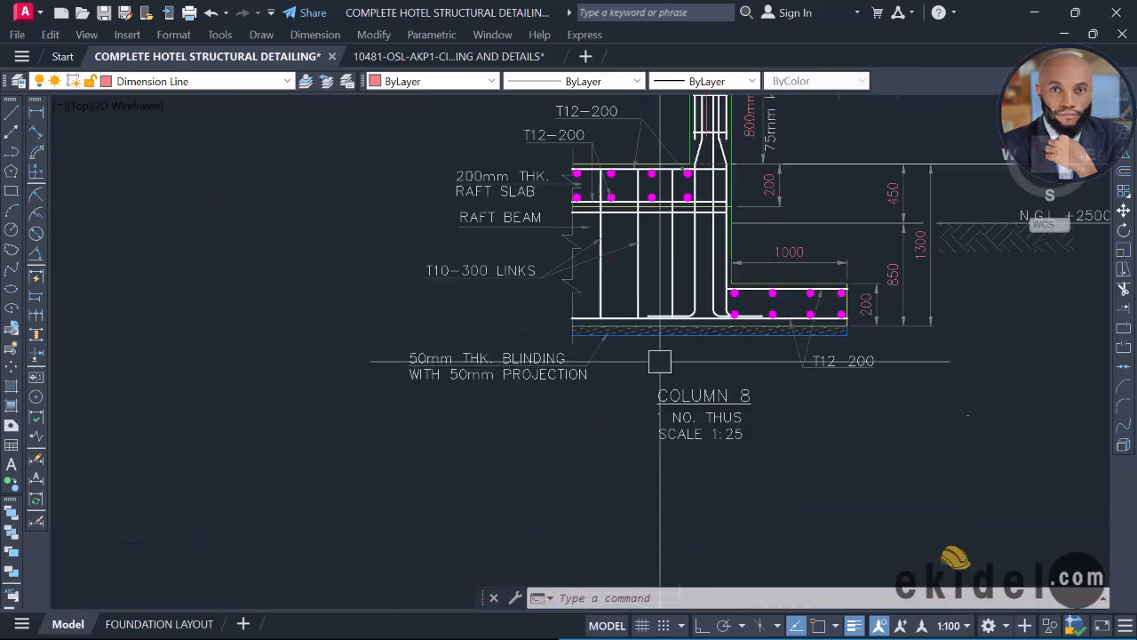
middle_drag(609, 173, 498, 241)
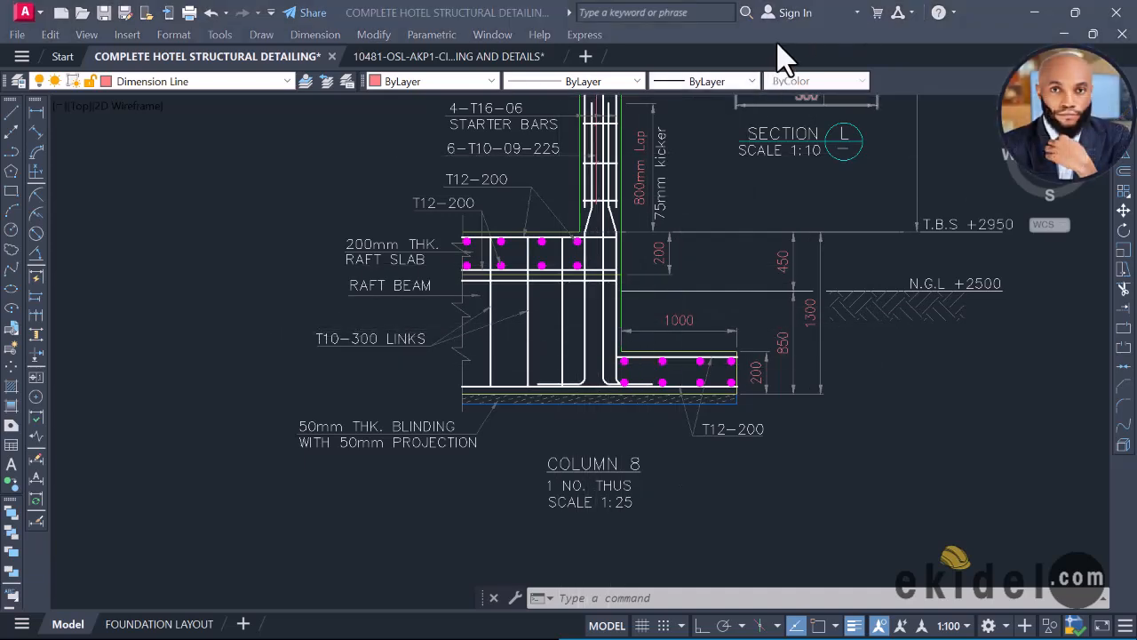
Step: Switch to the ProtaStructure 3D model and examine the foundation slab and beam beneath the outer column at the building's back
key(alt+Tab)
click(501, 409)
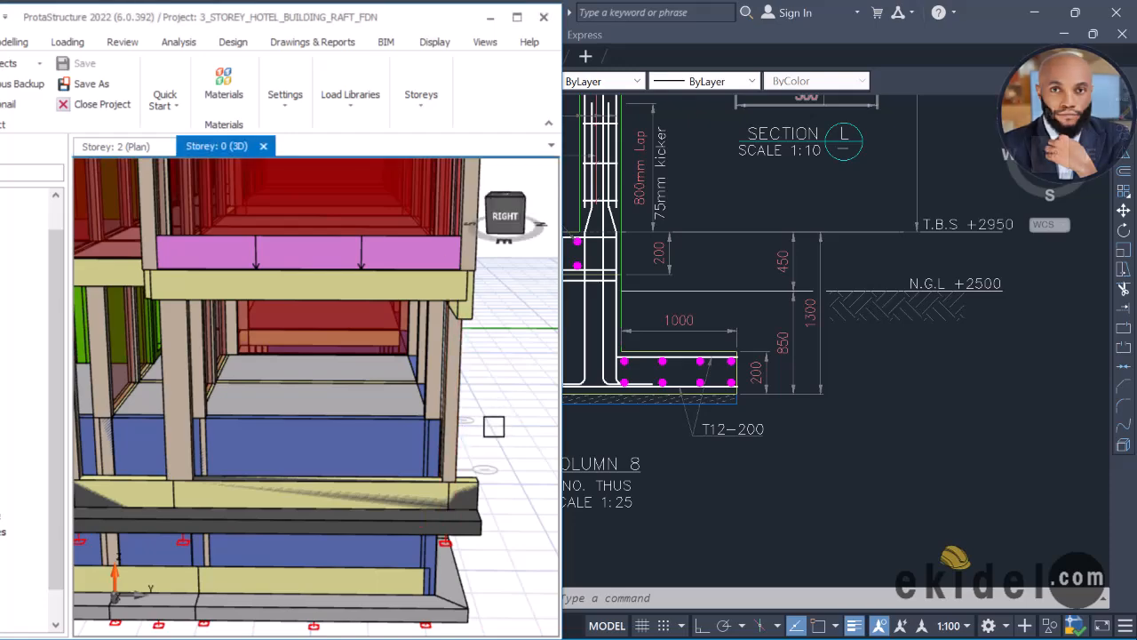
middle_drag(481, 450, 378, 462)
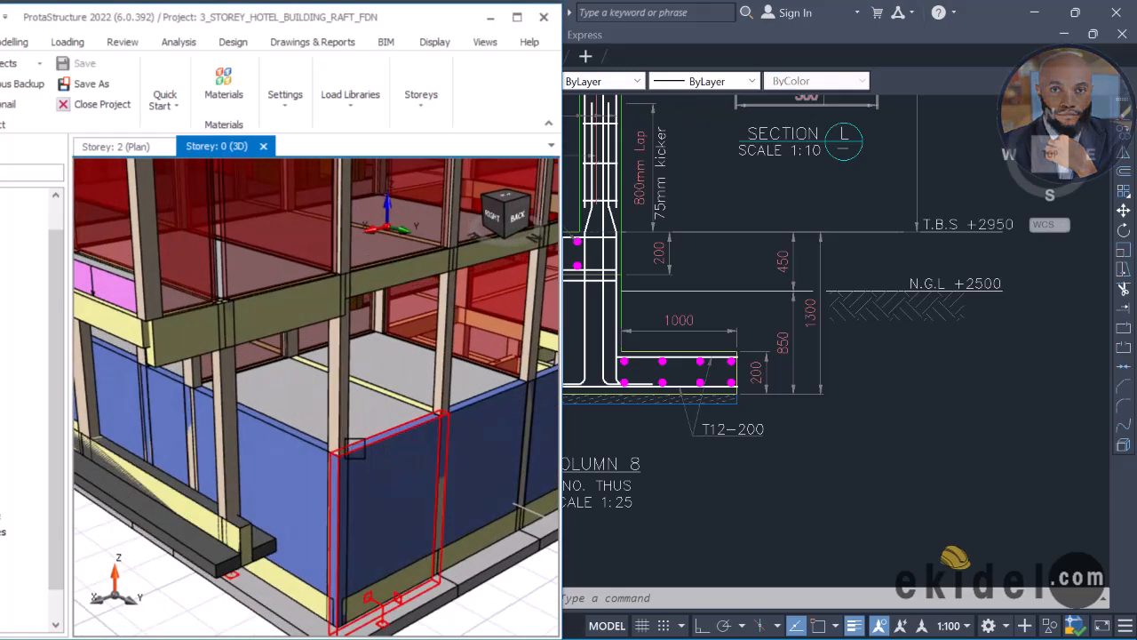
scroll(358, 457, down, 2)
scroll(241, 457, up, 5)
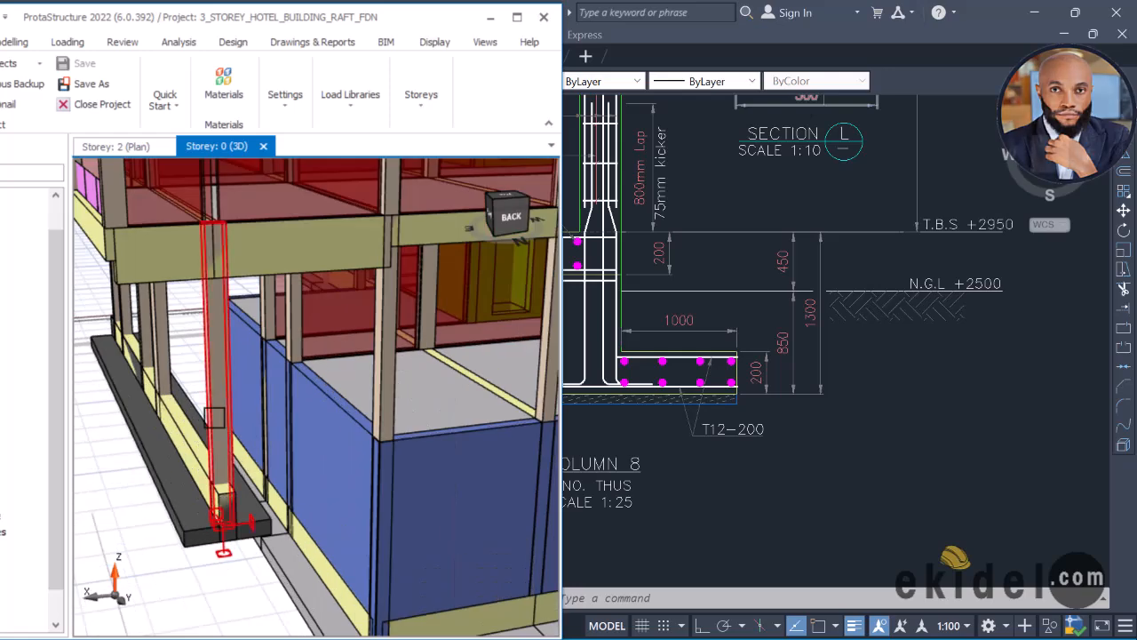
middle_drag(218, 430, 208, 416)
scroll(213, 528, up, 3)
middle_drag(213, 528, 313, 540)
click(312, 540)
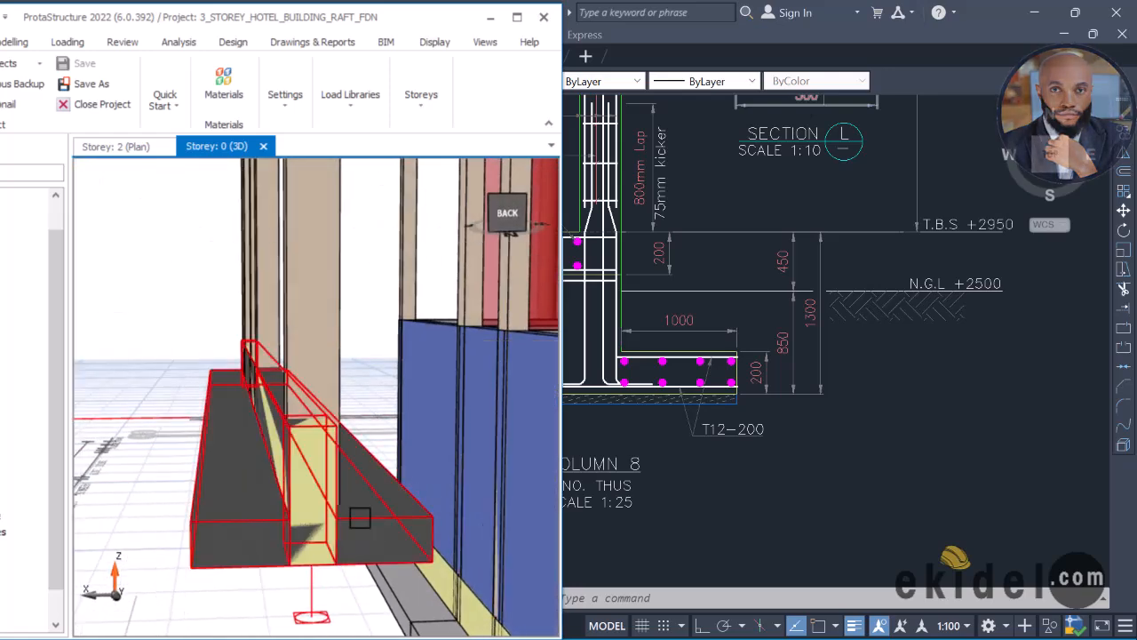
scroll(327, 441, down, 3)
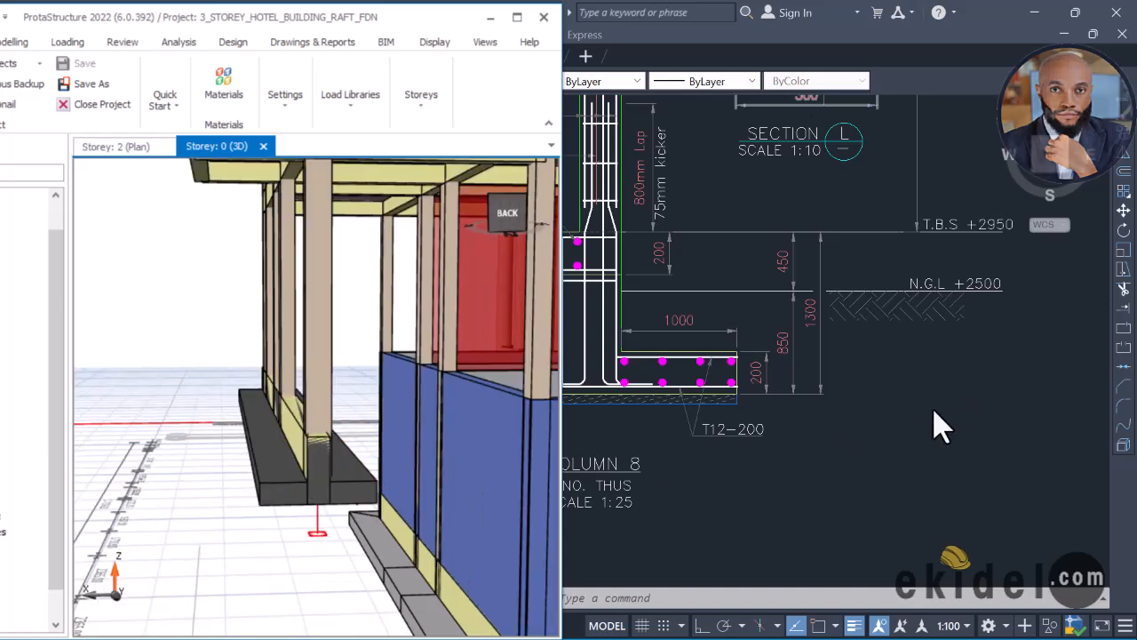
Step: Return to AutoCAD and arrange its window side by side with the ProtaStructure model, showing the base of the Column 8 detail
click(941, 427)
scroll(719, 260, down, 2)
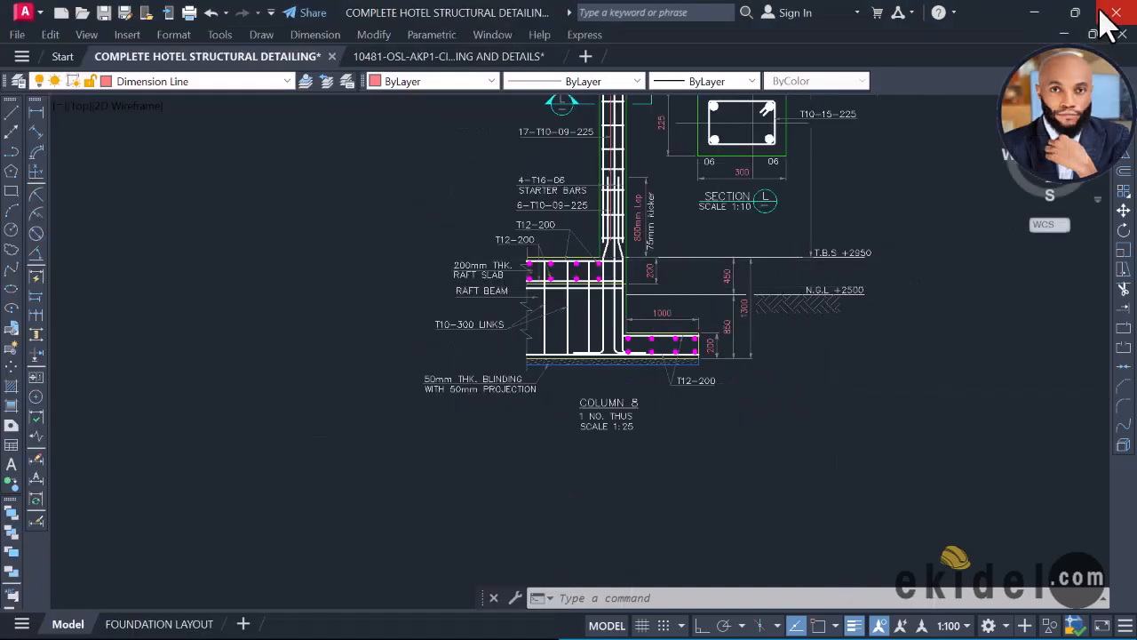
mouse_move(1078, 15)
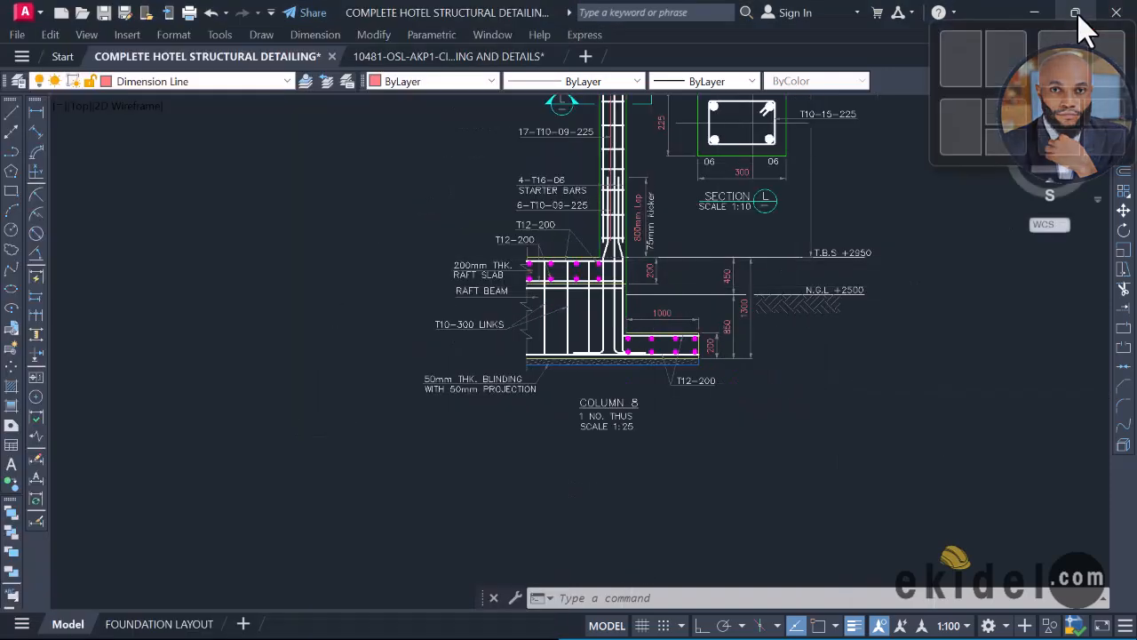
click(974, 51)
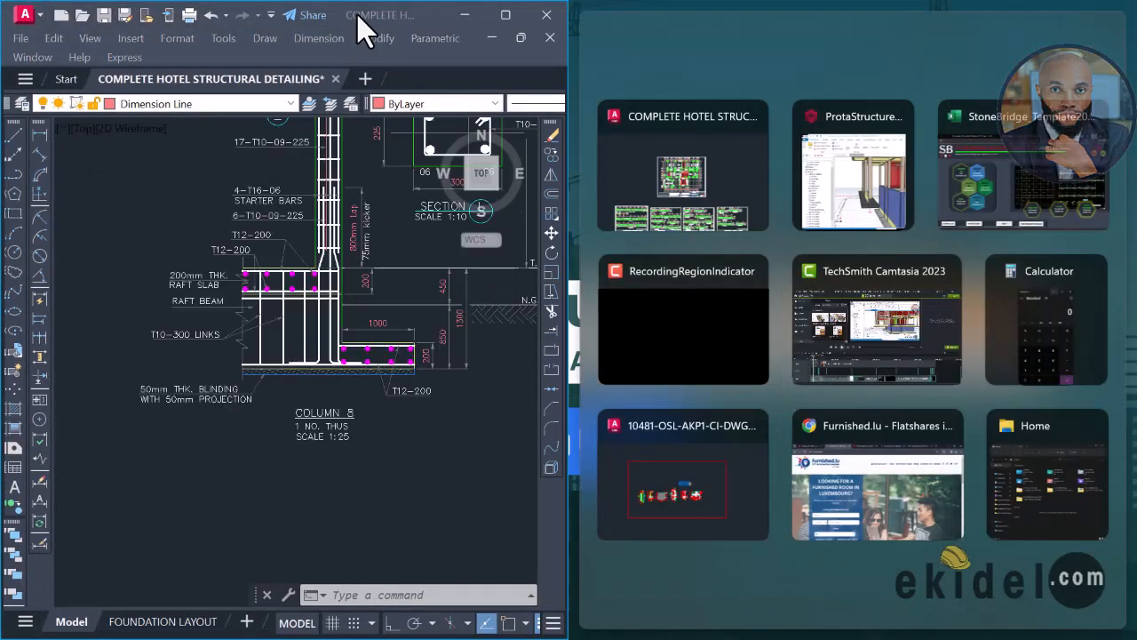
click(359, 25)
drag(356, 22, 918, 23)
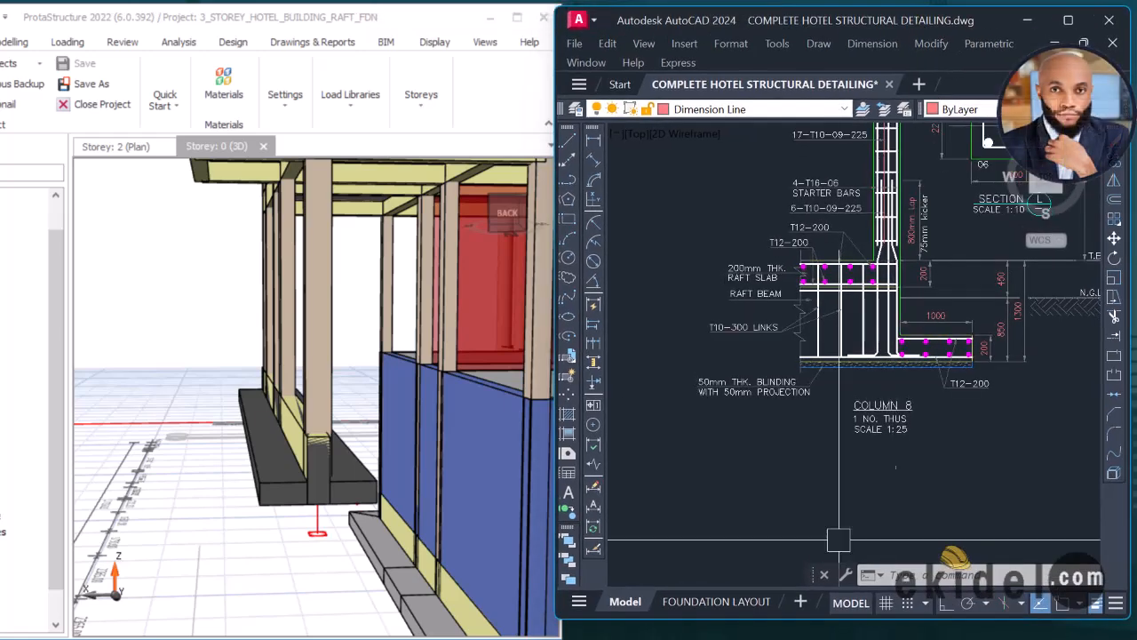
double_click(791, 612)
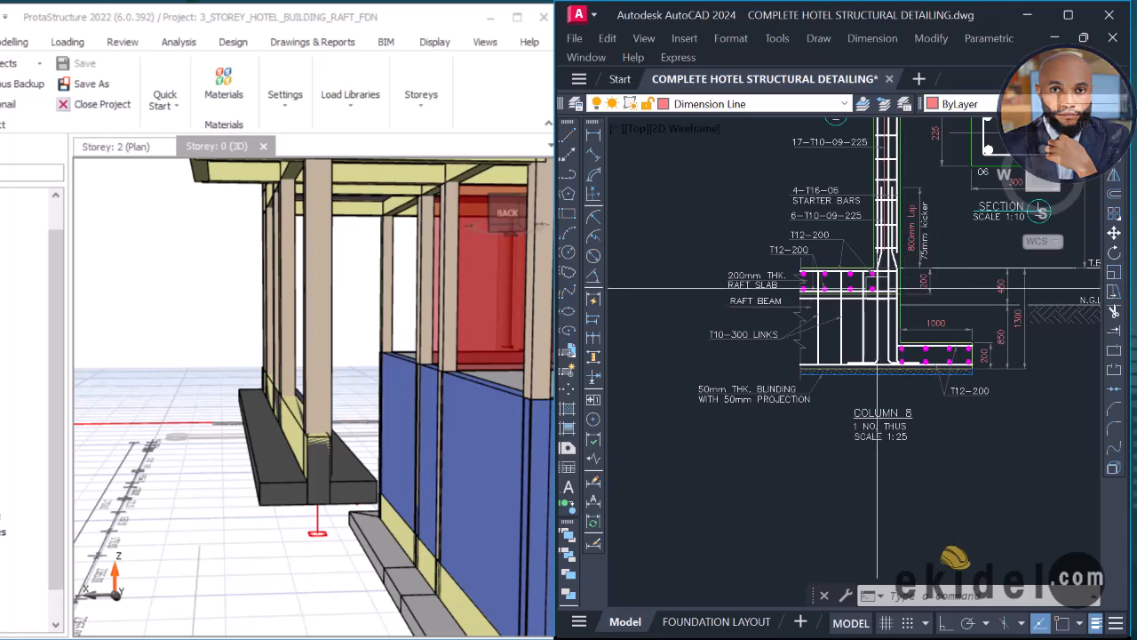
scroll(902, 304, up, 2)
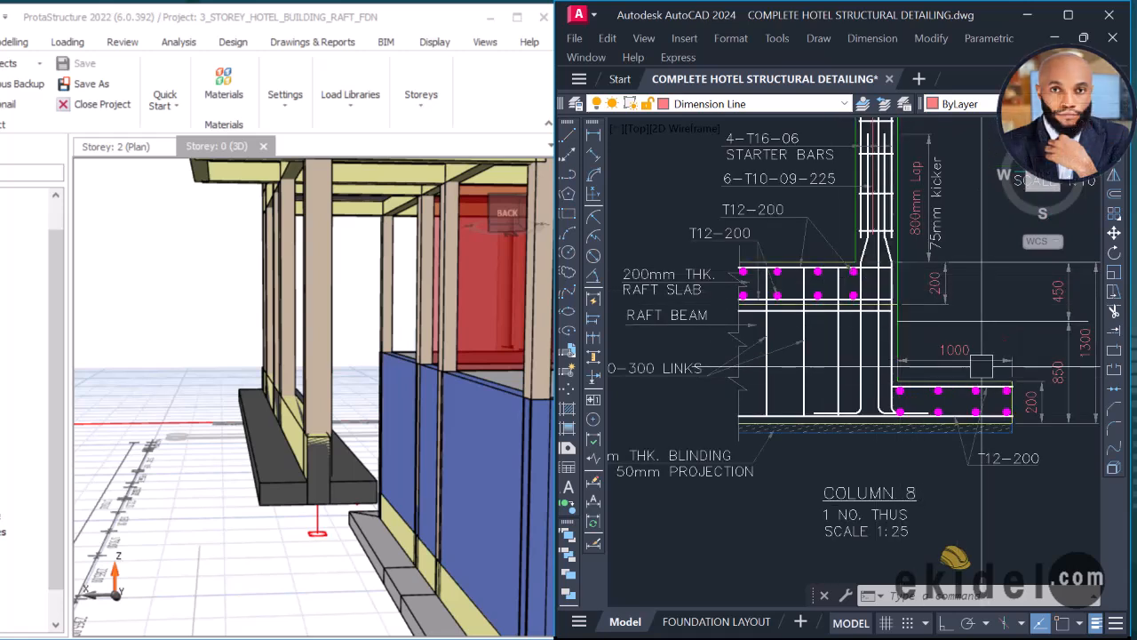
middle_drag(736, 272, 805, 282)
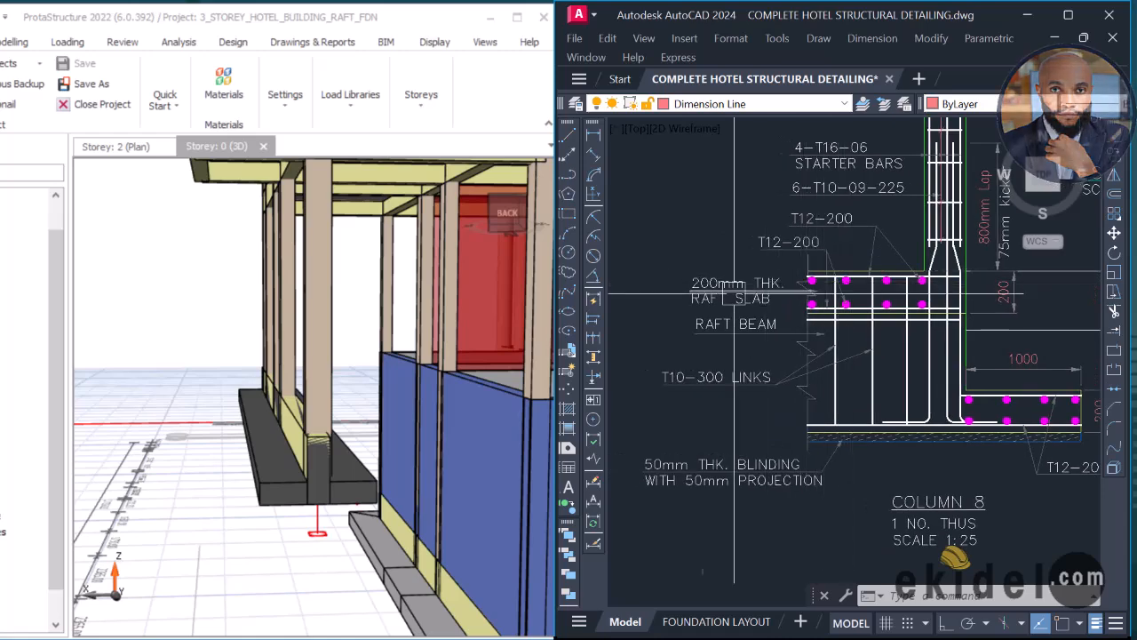
Step: Examine the raft slab reinforcement, base projection and level dimensions at the foot of the Column 8 detail
scroll(789, 352, up, 2)
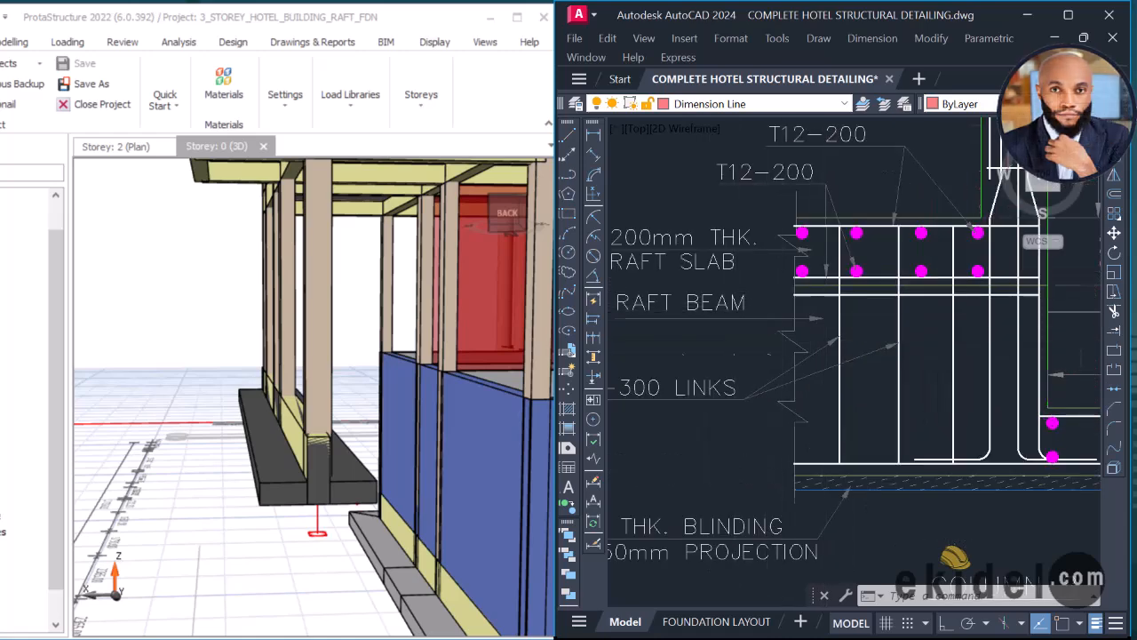
scroll(839, 327, down, 2)
middle_drag(902, 320, 709, 305)
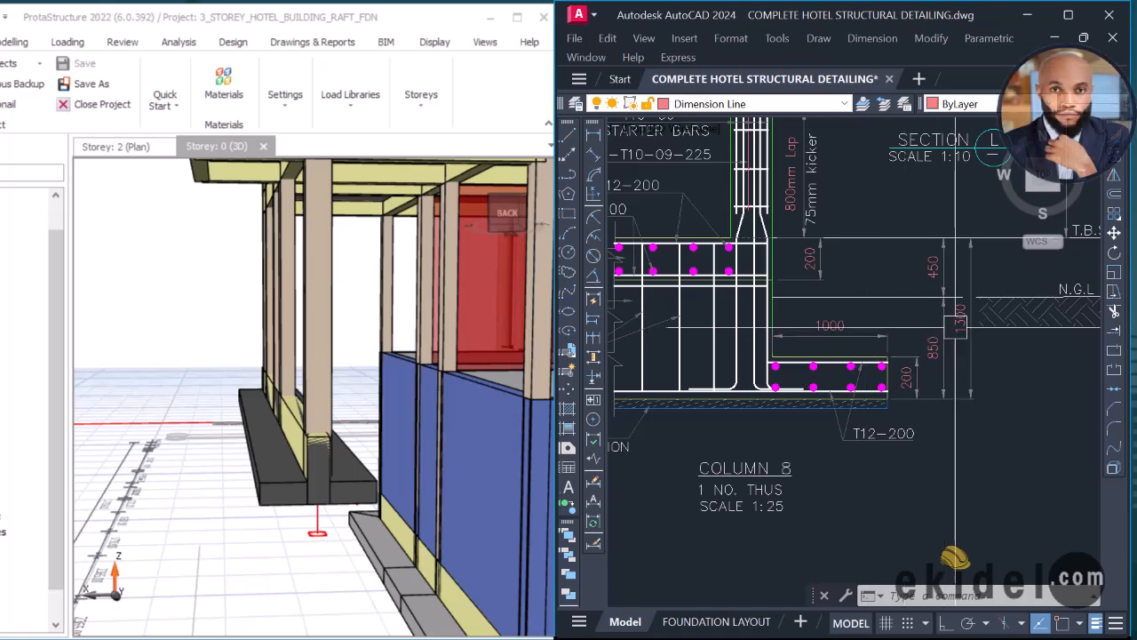
scroll(956, 325, down, 3)
Step: Inspect the whole building in the ProtaStructure 3D model, including its raft slabs and beams from underneath
mouse_move(315, 370)
middle_down()
mouse_move(483, 414)
mouse_move(290, 377)
mouse_move(257, 356)
mouse_move(419, 372)
middle_up()
middle_drag(279, 382, 258, 310)
scroll(300, 388, up, 2)
scroll(316, 383, down, 3)
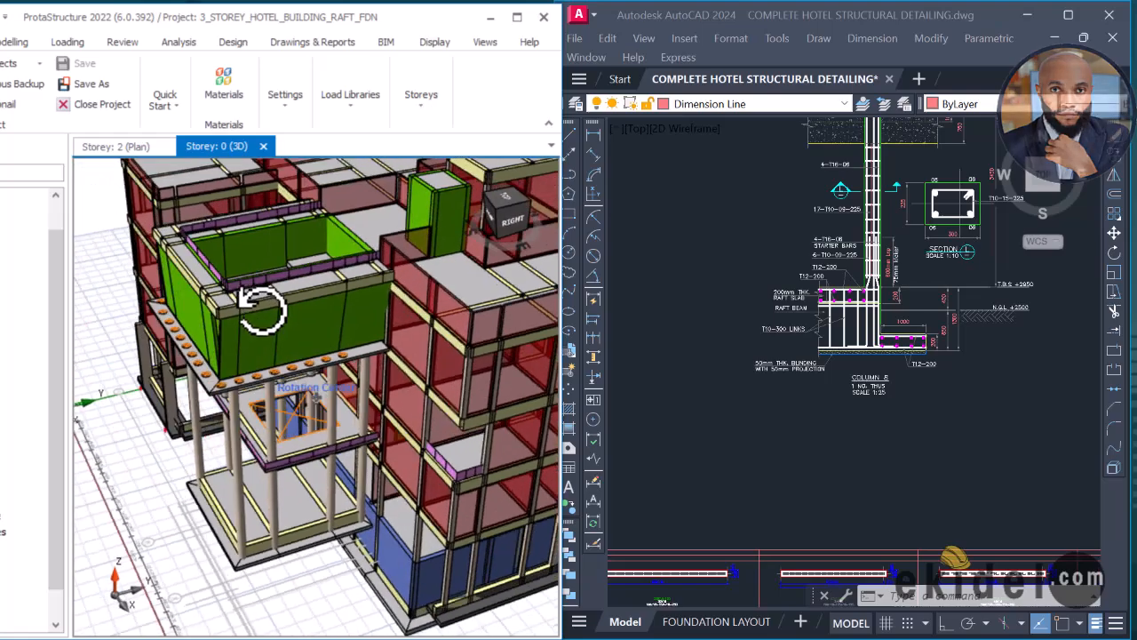
scroll(240, 342, down, 2)
middle_drag(191, 412, 253, 339)
middle_drag(232, 380, 313, 351)
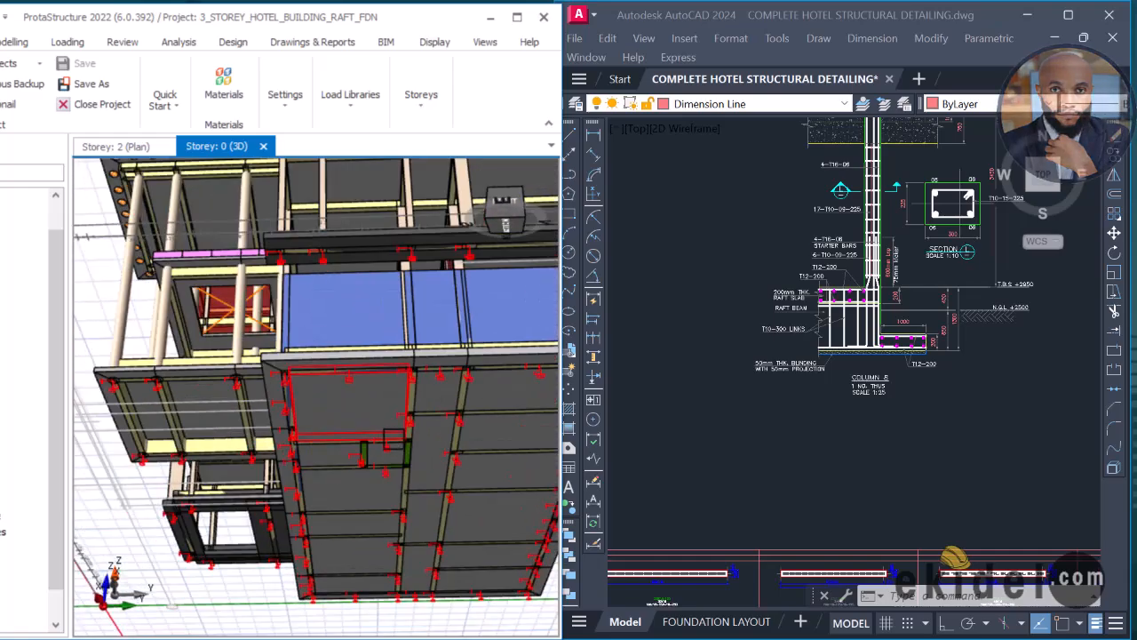
drag(371, 507, 273, 469)
scroll(454, 460, up, 5)
Step: Show the full Column 8 detail in AutoCAD and view the matching outer column's foundation slab and beam in ProtaStructure
middle_drag(864, 444, 780, 511)
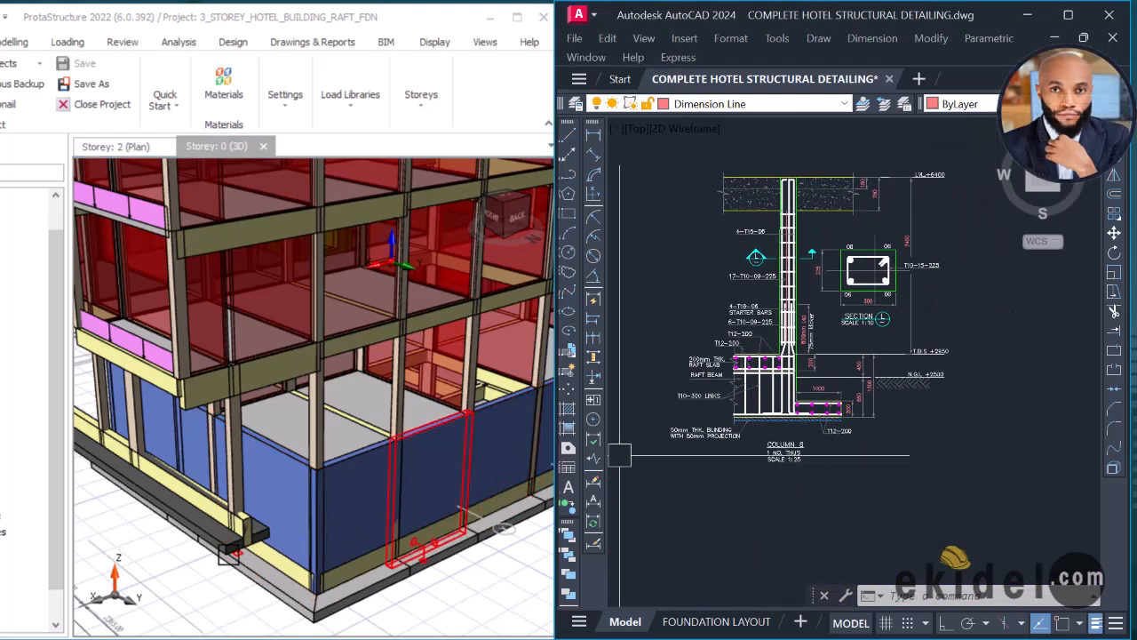
scroll(233, 554, up, 4)
mouse_move(233, 555)
mouse_down()
mouse_move(222, 533)
mouse_move(158, 506)
mouse_up()
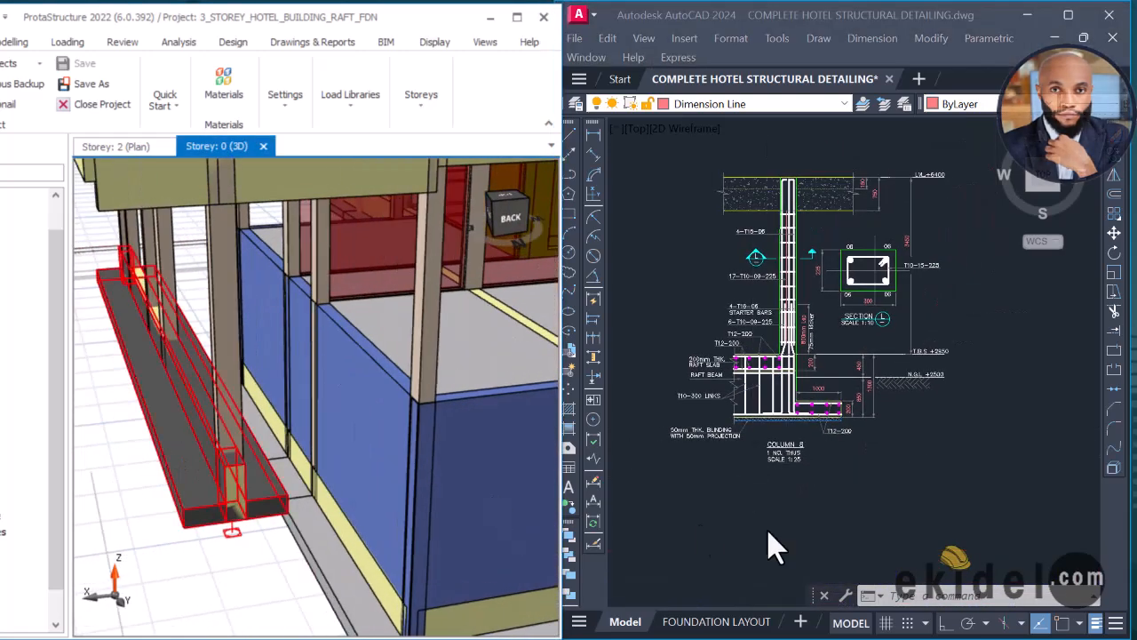
drag(271, 501, 259, 485)
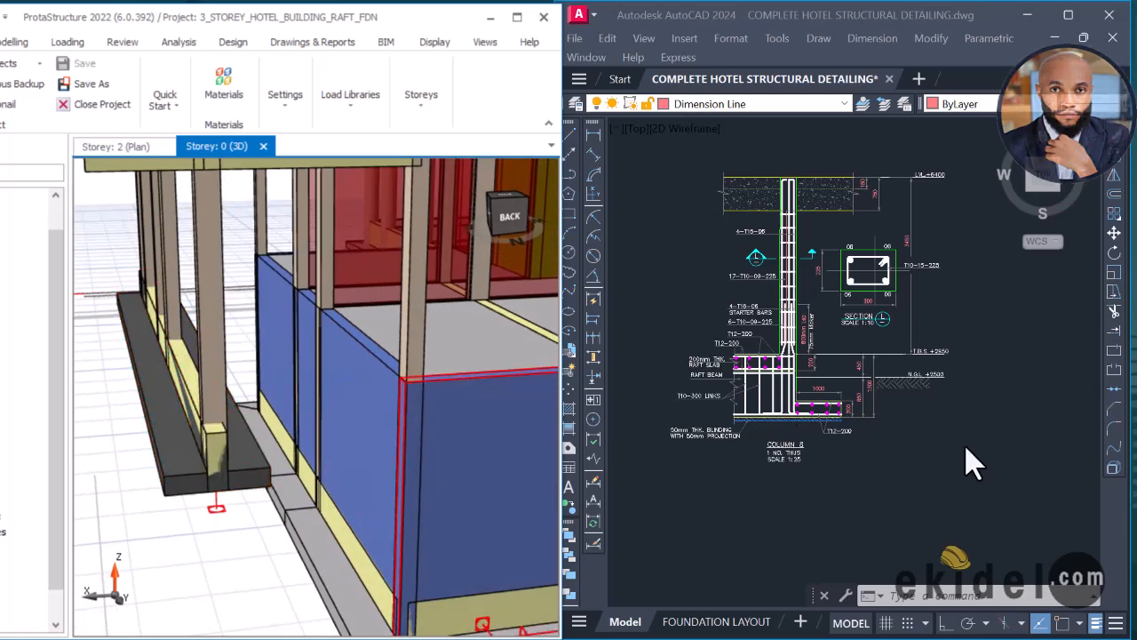
Step: Check the Column 8 elevation, its section L and its raft base in AutoCAD against the model
click(915, 455)
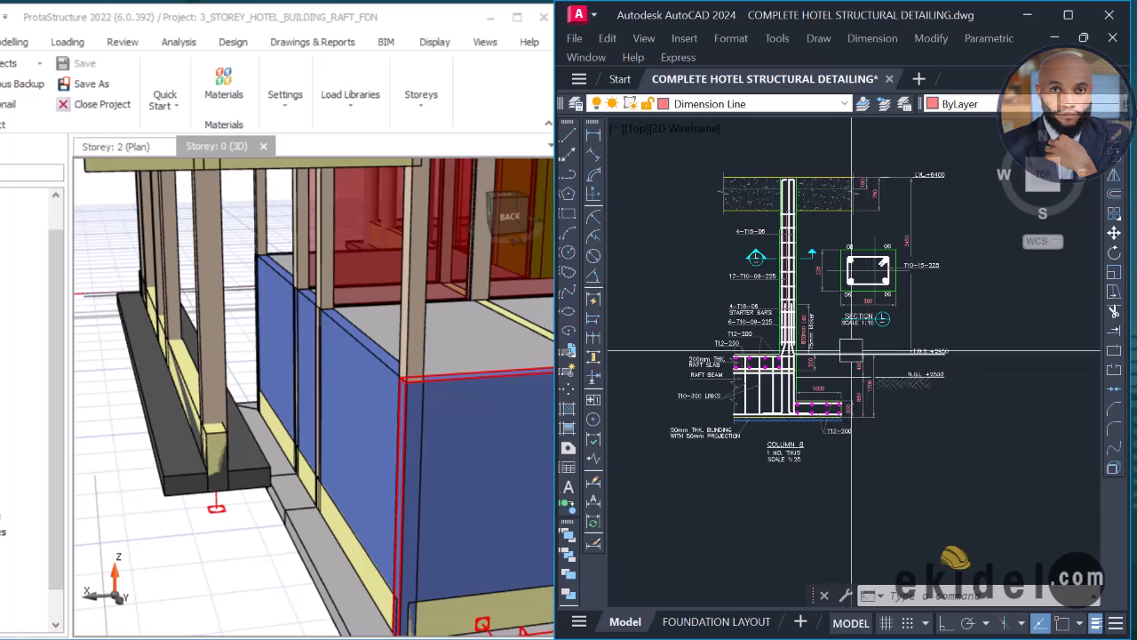
scroll(795, 226, up, 2)
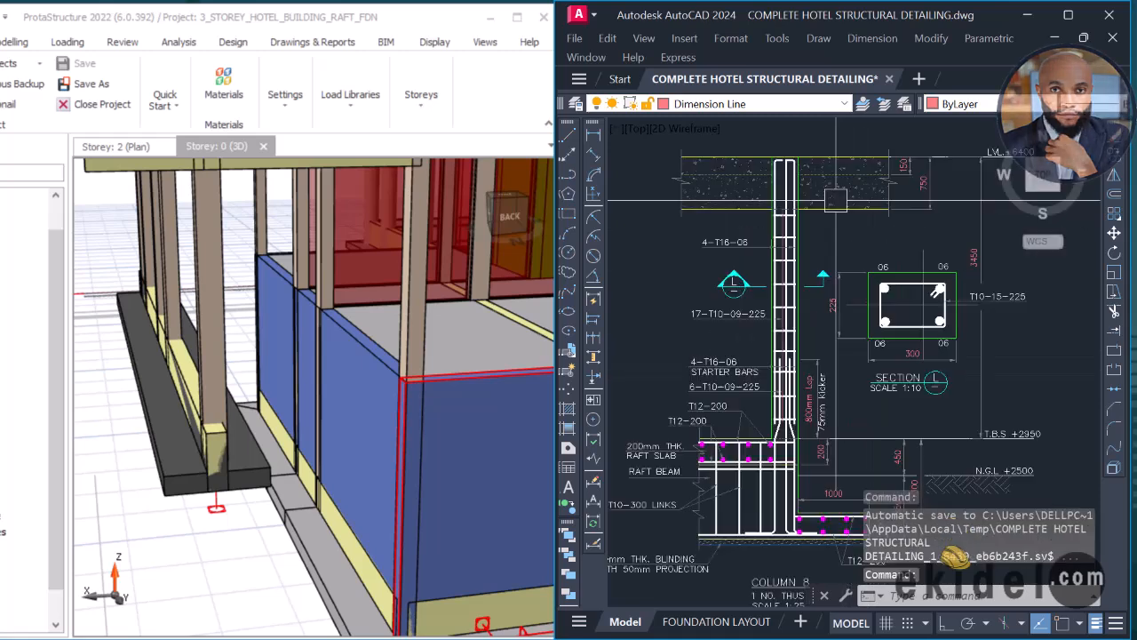
scroll(839, 262, down, 2)
scroll(794, 427, up, 2)
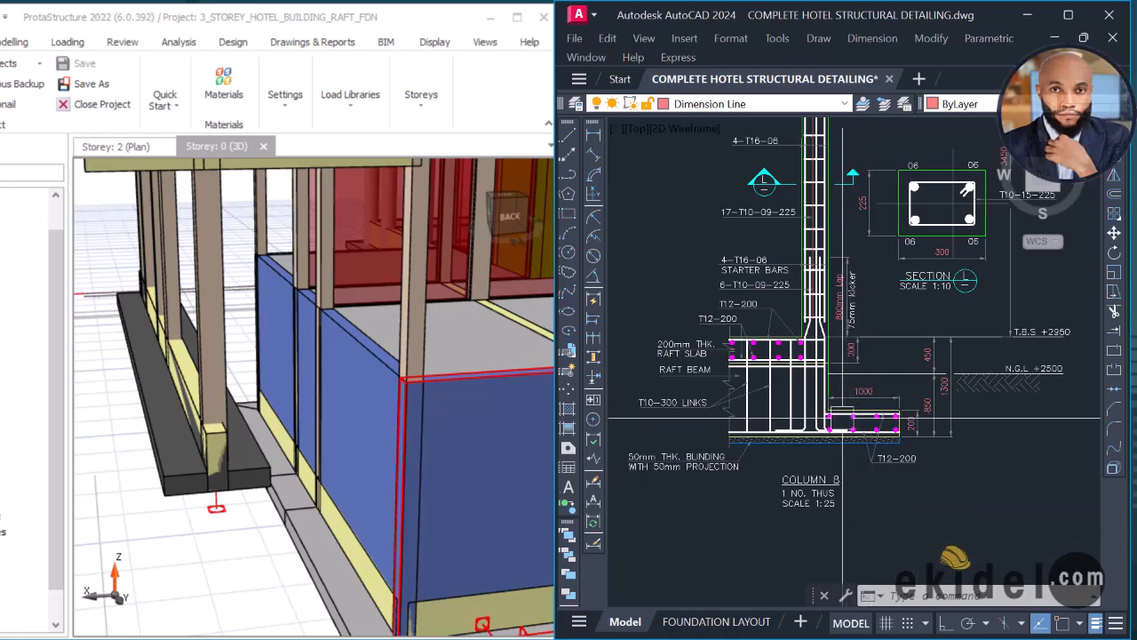
Step: Maximize the AutoCAD window and look over the floor plans together with their beam detail sheets
scroll(842, 417, down, 8)
middle_drag(837, 347, 836, 421)
scroll(836, 421, down, 3)
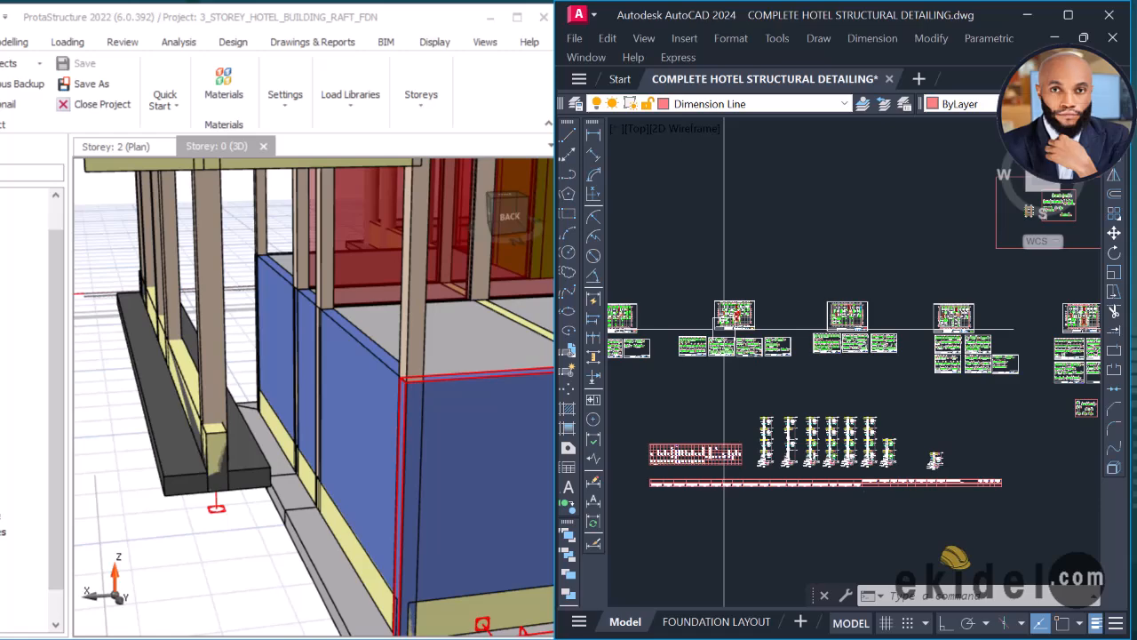
middle_drag(718, 320, 759, 319)
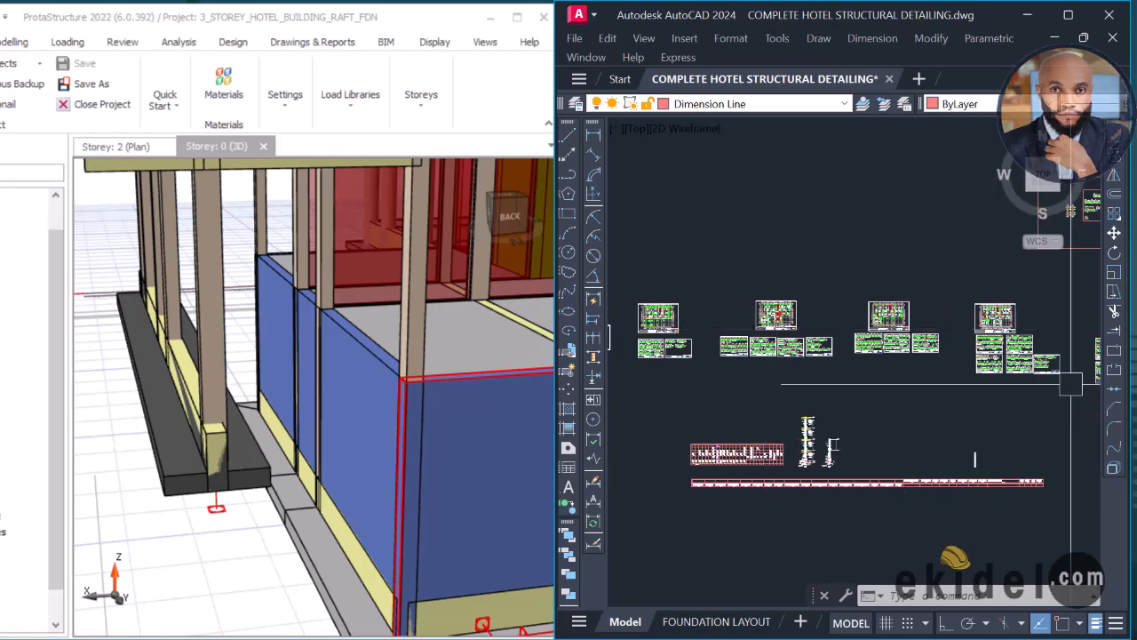
scroll(858, 336, down, 2)
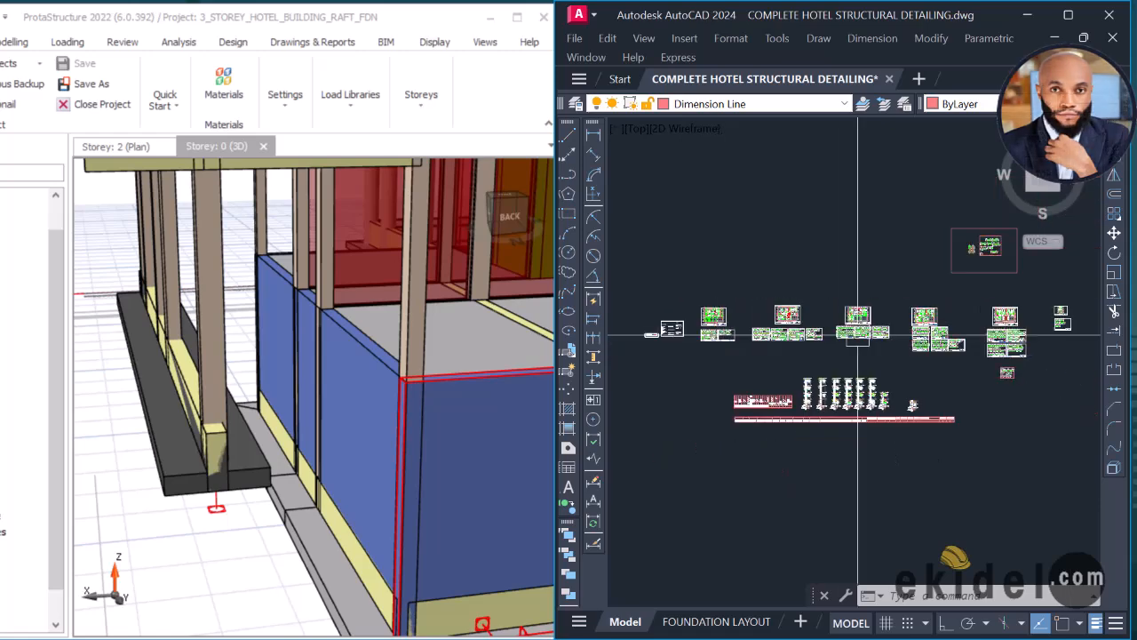
click(1069, 15)
scroll(500, 406, up, 2)
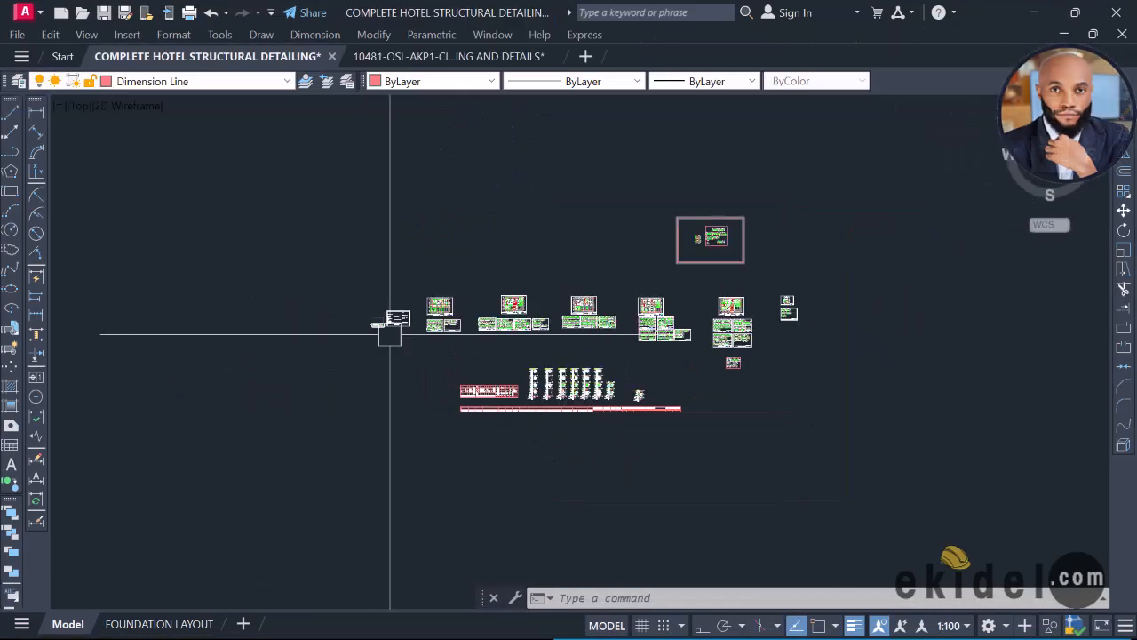
scroll(444, 311, up, 3)
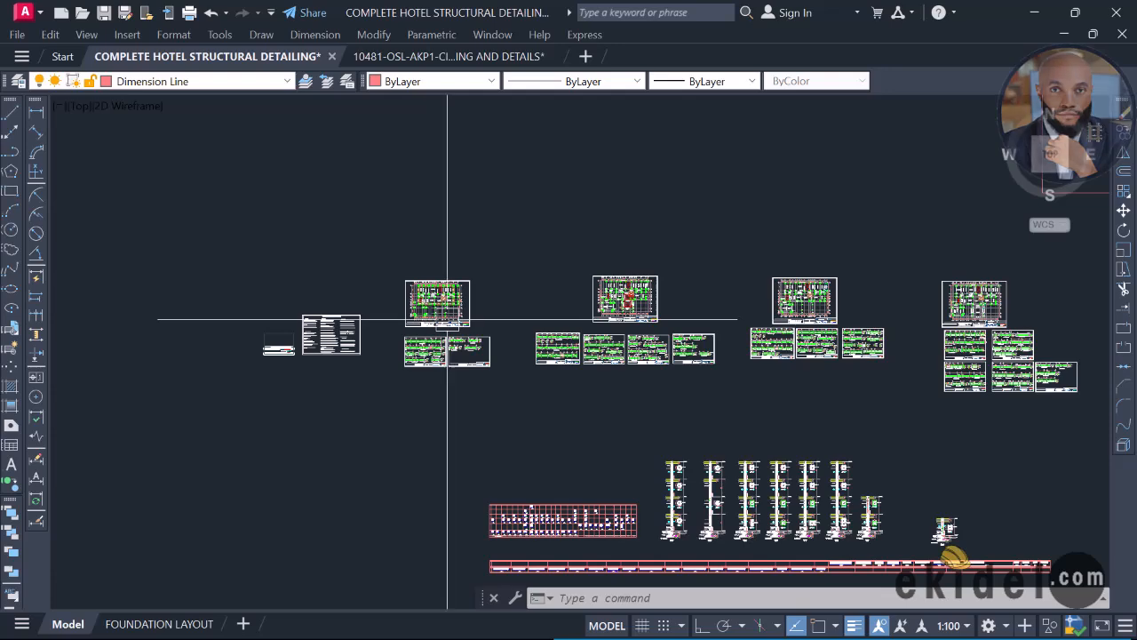
scroll(481, 303, up, 2)
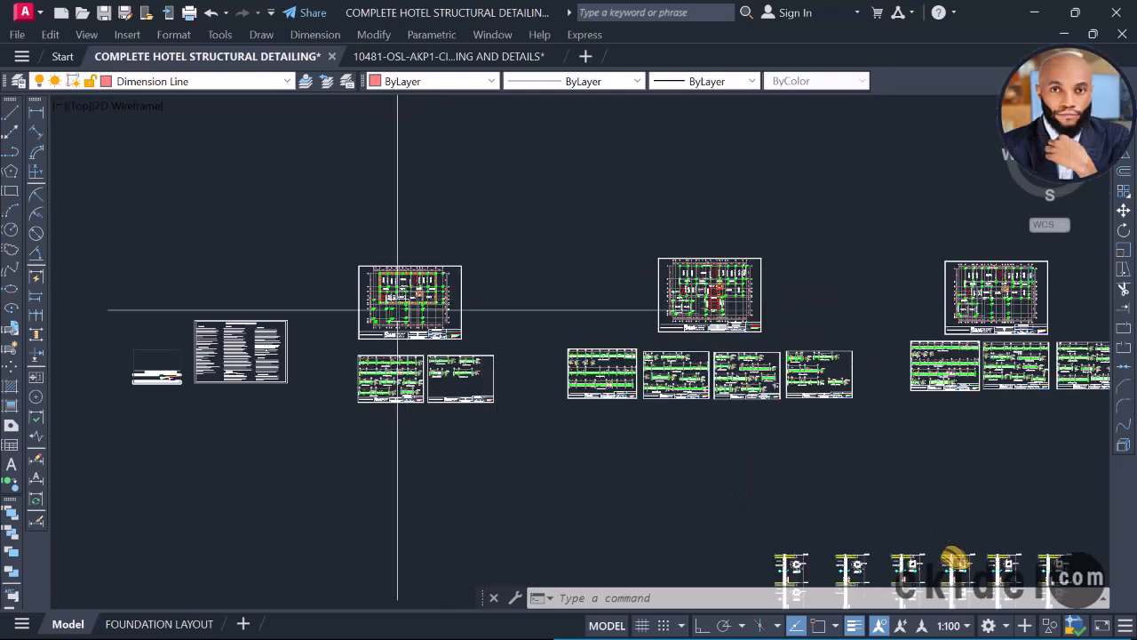
scroll(397, 312, down, 3)
middle_drag(743, 310, 628, 307)
scroll(769, 300, up, 5)
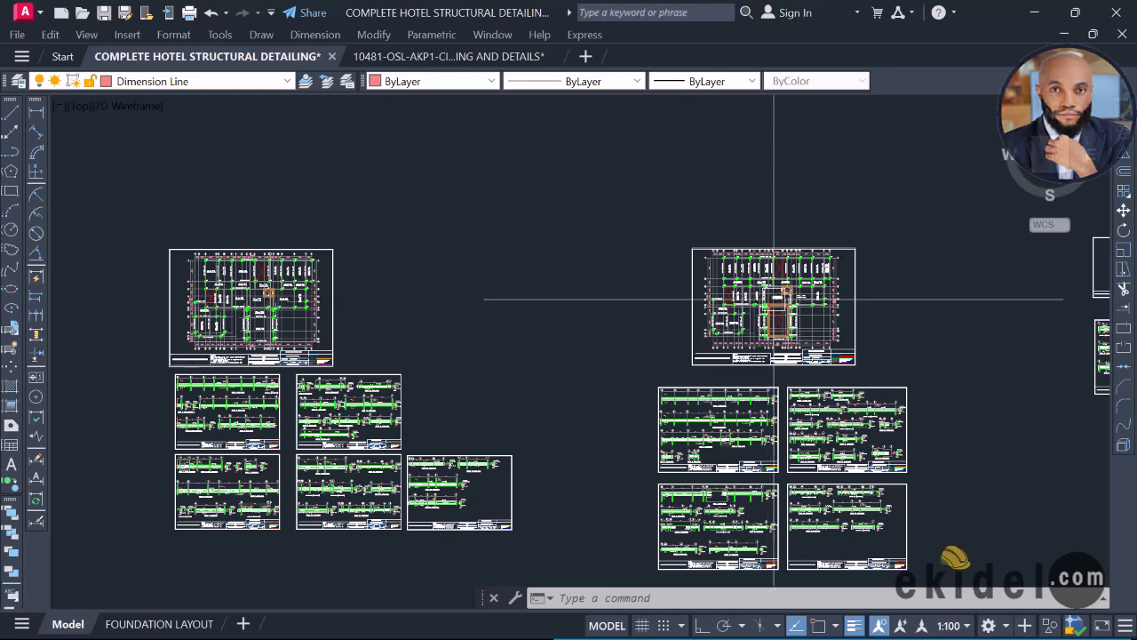
Step: Look over the row of finished column details and inspect the Column 8 elevation, section and base
scroll(791, 277, down, 3)
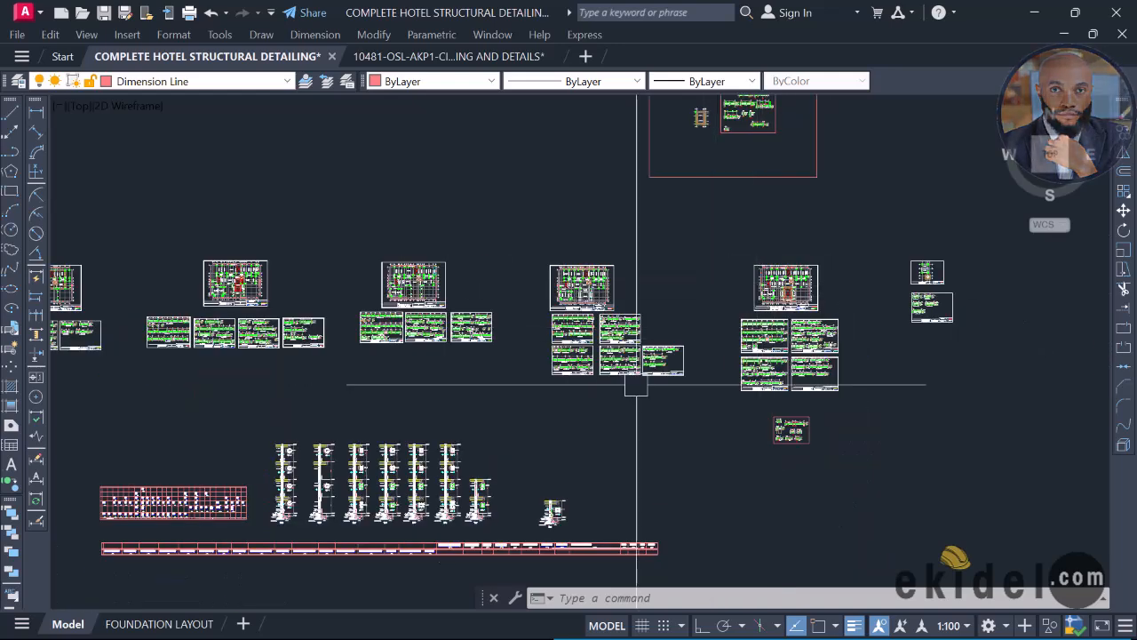
mouse_move(537, 517)
middle_down()
mouse_move(578, 421)
mouse_move(601, 406)
middle_up()
scroll(595, 406, up, 2)
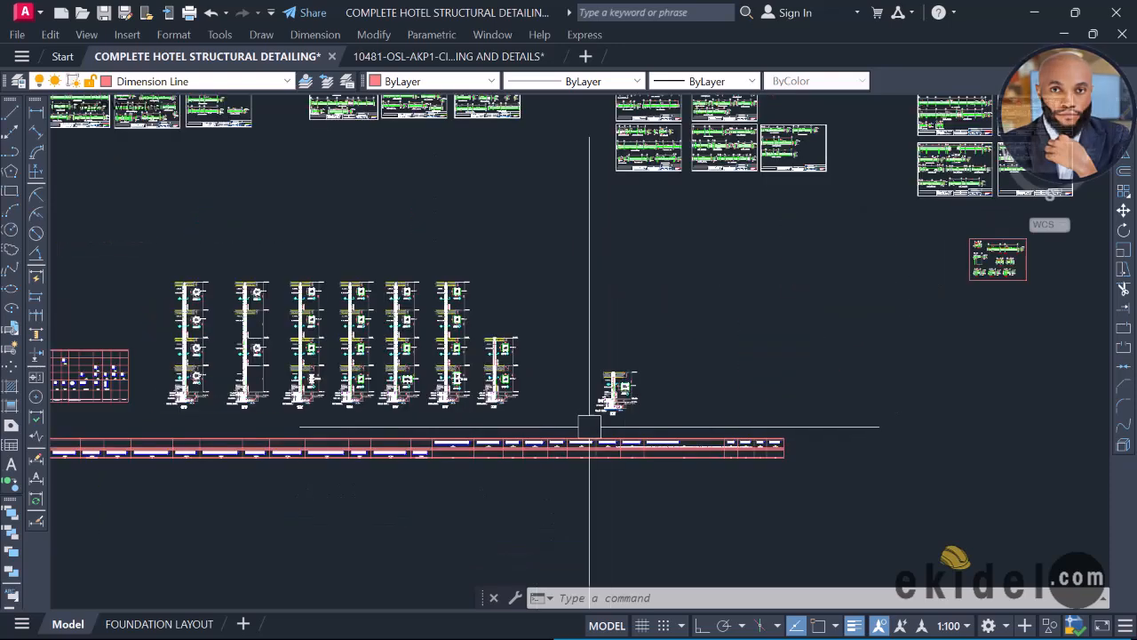
scroll(615, 411, up, 3)
middle_drag(548, 376, 757, 393)
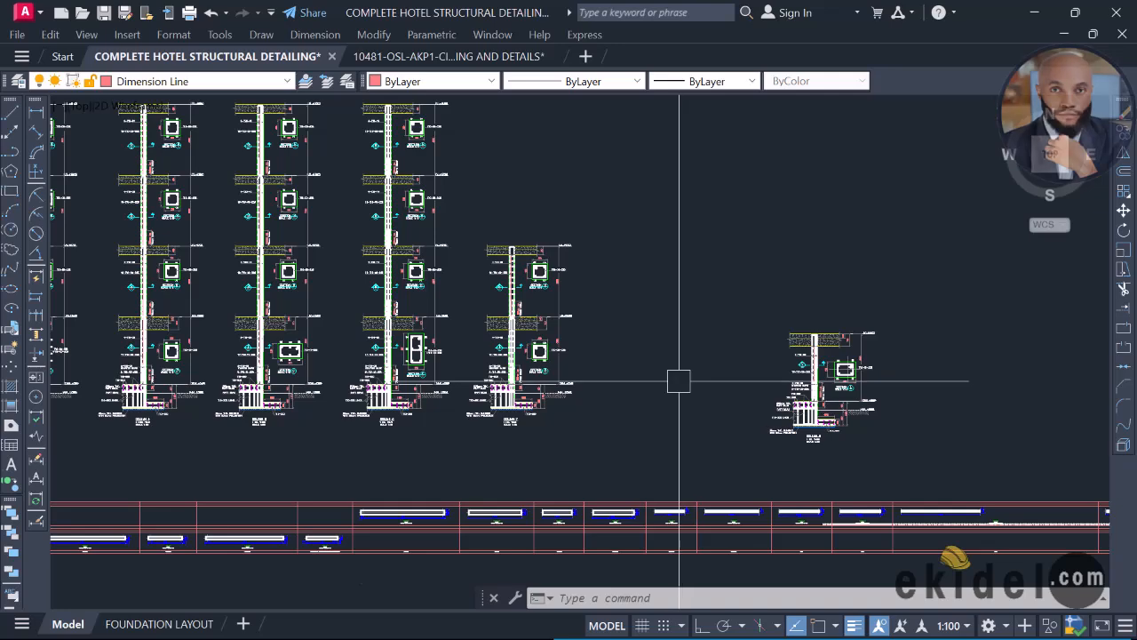
scroll(711, 366, down, 2)
middle_drag(742, 360, 870, 381)
scroll(227, 400, up, 2)
middle_drag(813, 446, 406, 386)
scroll(824, 337, up, 4)
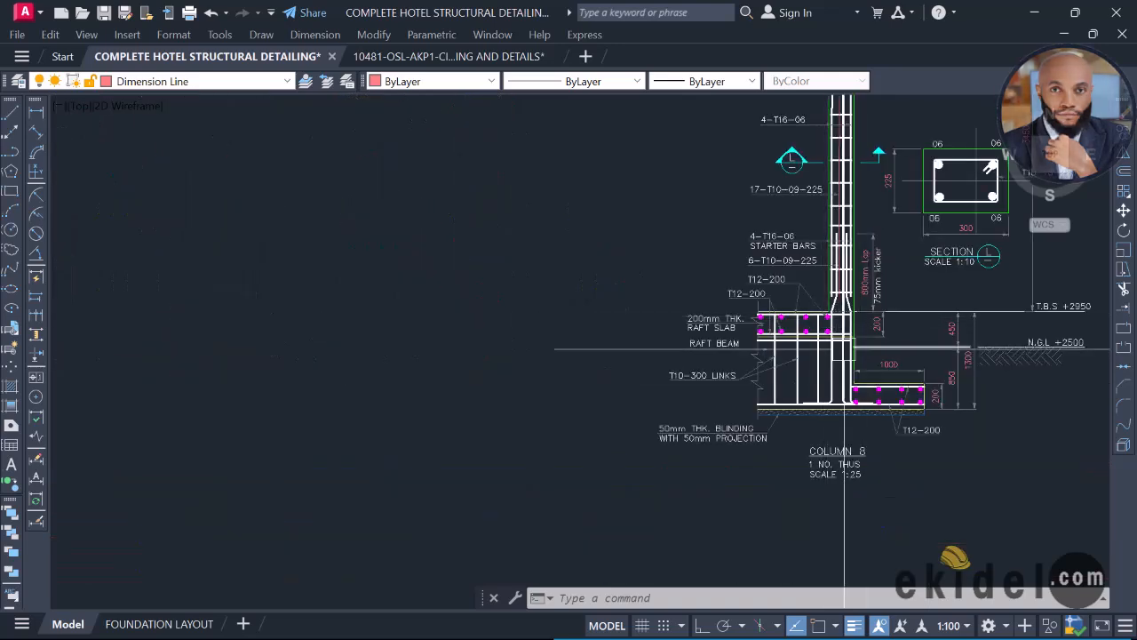
scroll(651, 406, down, 4)
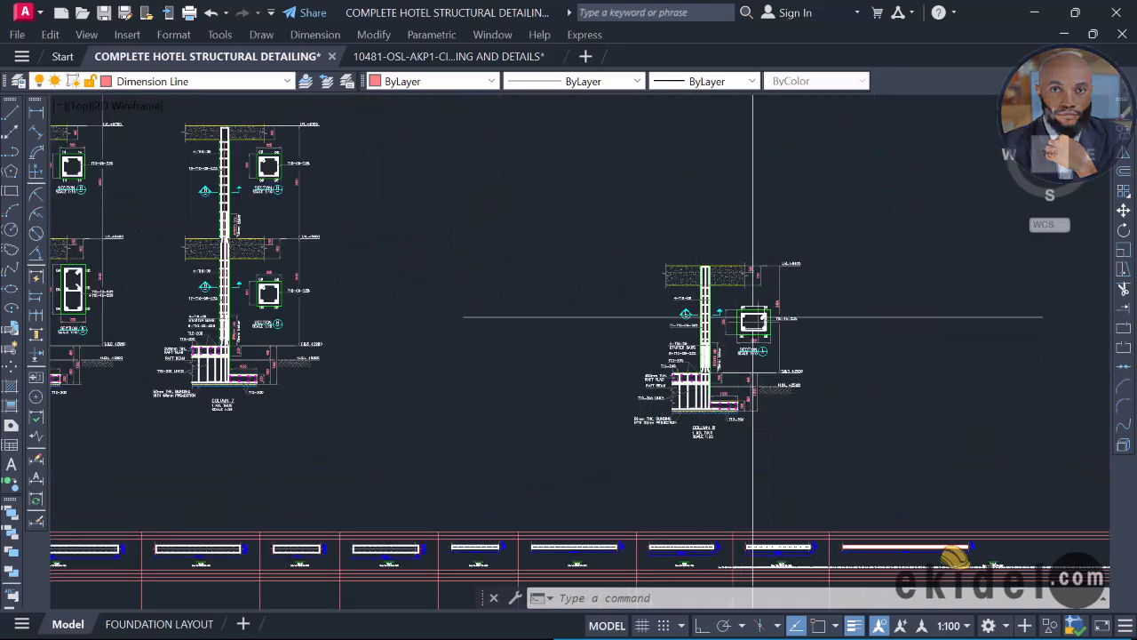
scroll(736, 326, up, 4)
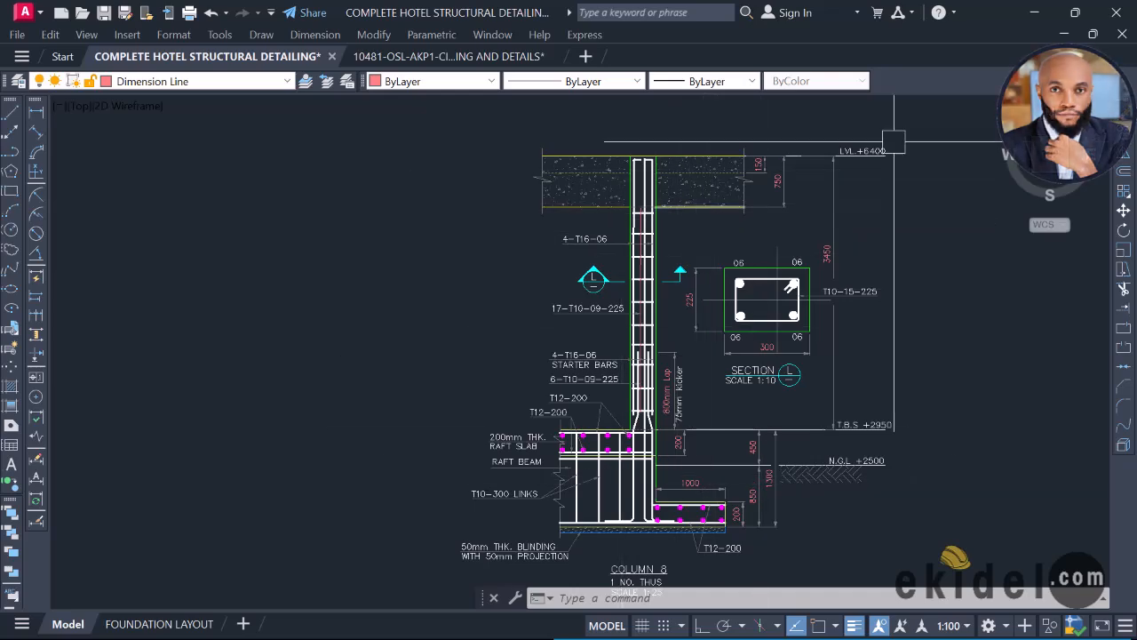
Step: Restore AutoCAD beside ProtaStructure and inspect the lowest-storey walls at the building's corner, including wall 1W16's properties
click(1075, 12)
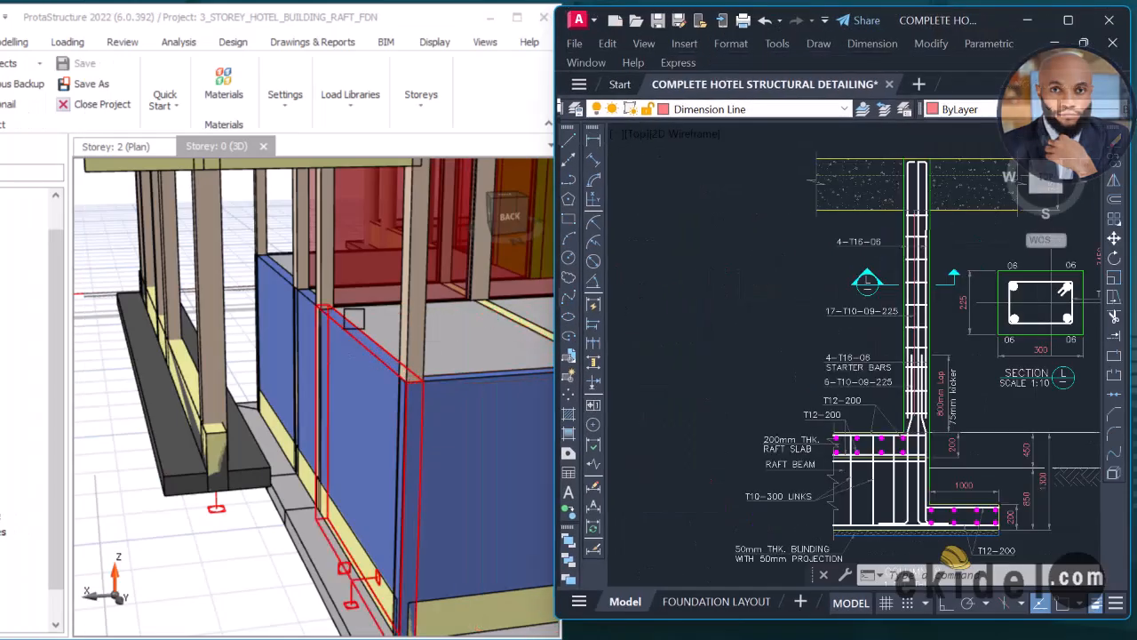
scroll(458, 363, down, 5)
mouse_move(324, 365)
middle_down()
mouse_move(328, 377)
mouse_move(294, 370)
middle_up()
scroll(281, 362, down, 3)
middle_drag(463, 388, 347, 360)
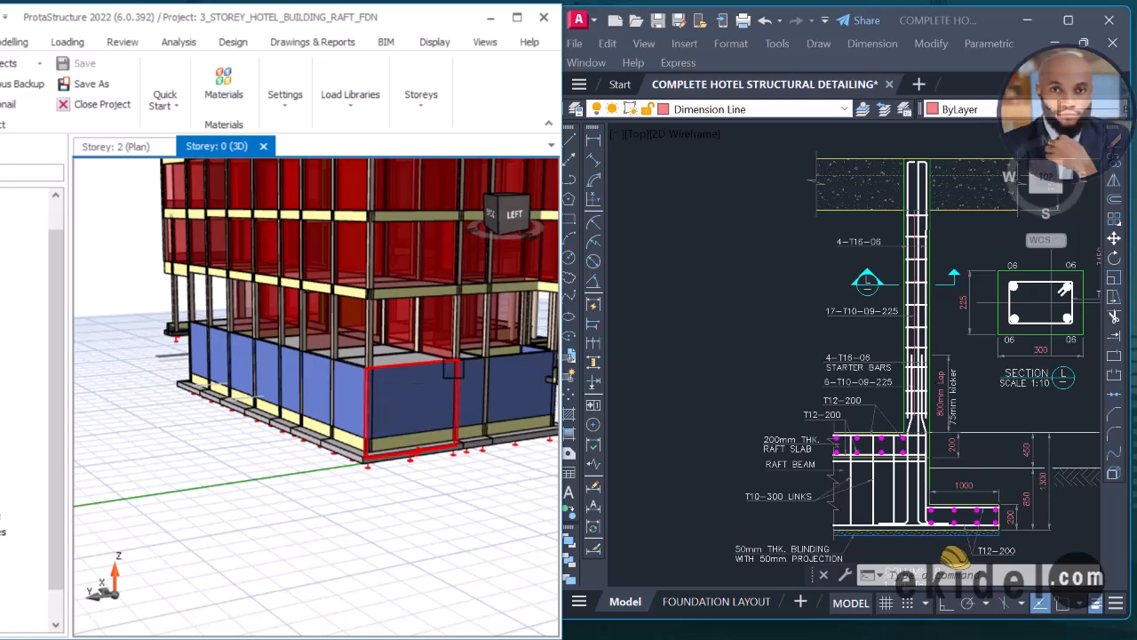
scroll(390, 413, up, 4)
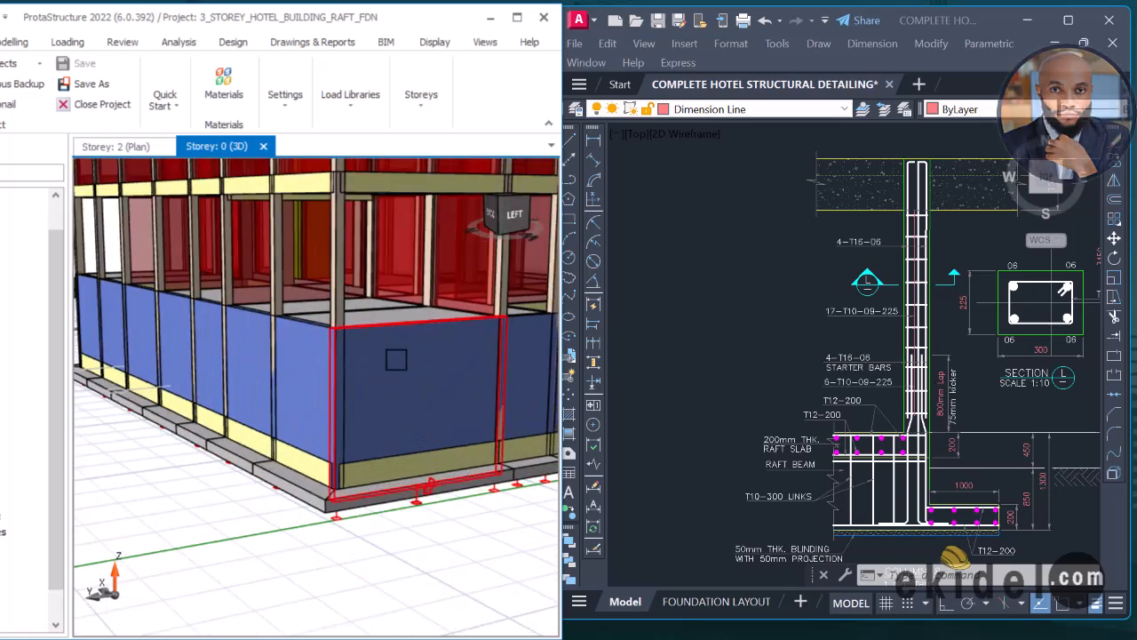
mouse_move(409, 389)
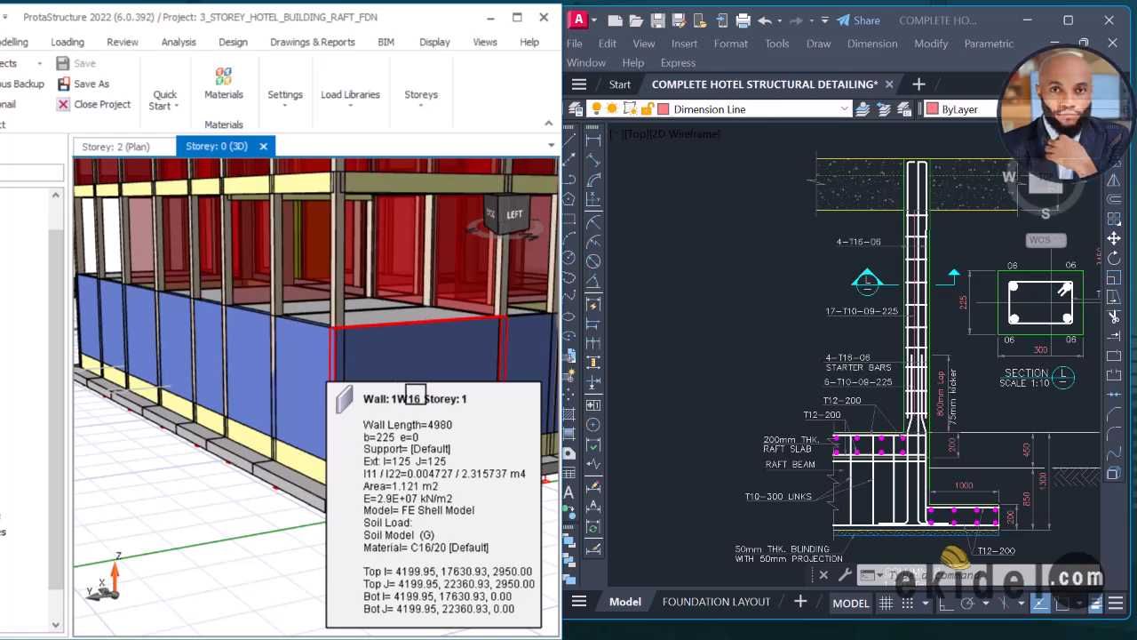
Step: Extend the AutoCAD window downward and review the Column 8 detail's main bars, links, starter bars and section
click(776, 311)
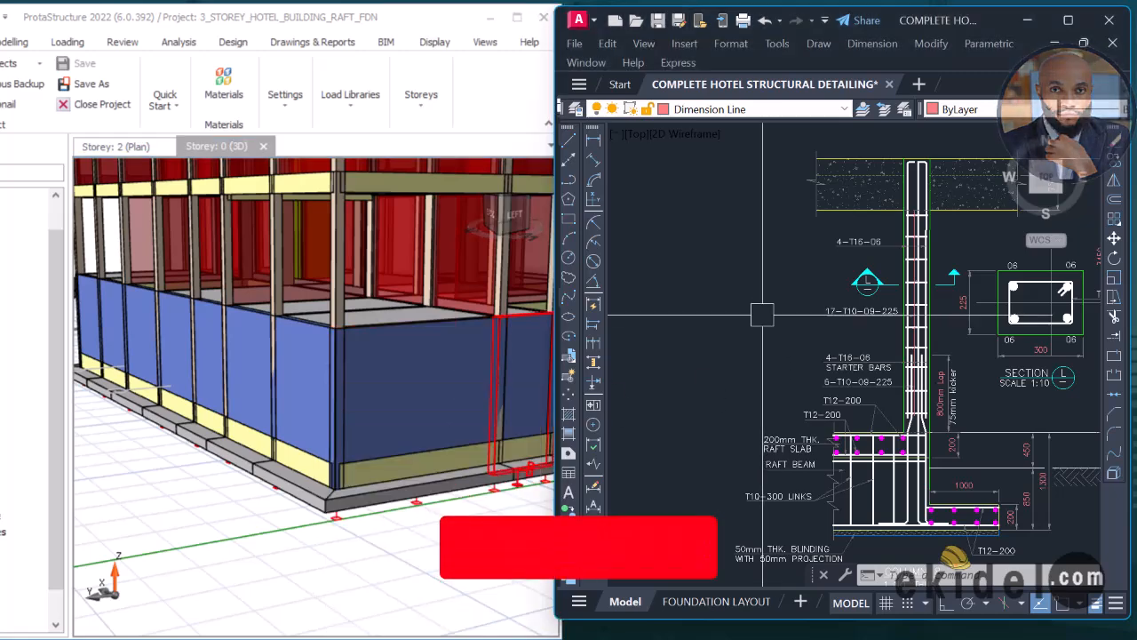
scroll(776, 307, down, 5)
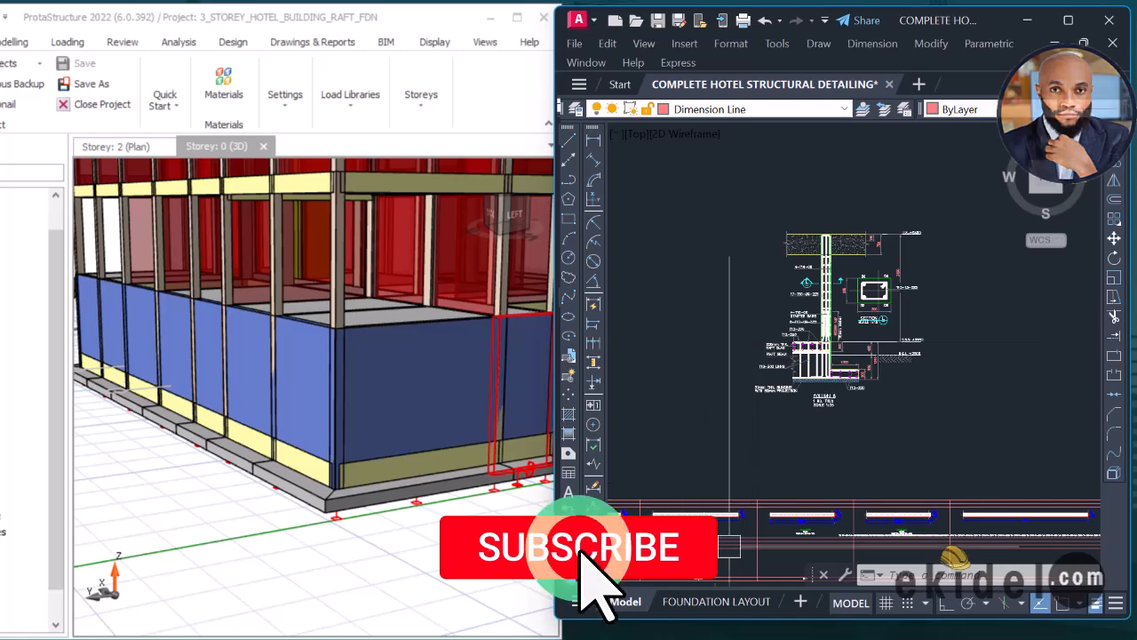
drag(747, 619, 745, 639)
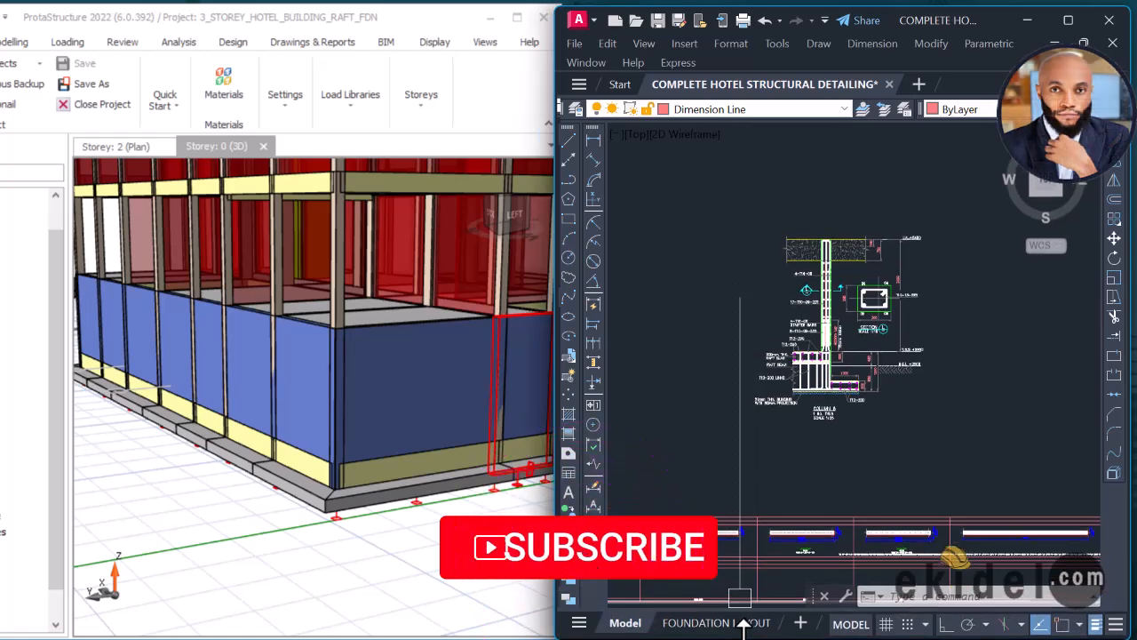
scroll(878, 240, up, 4)
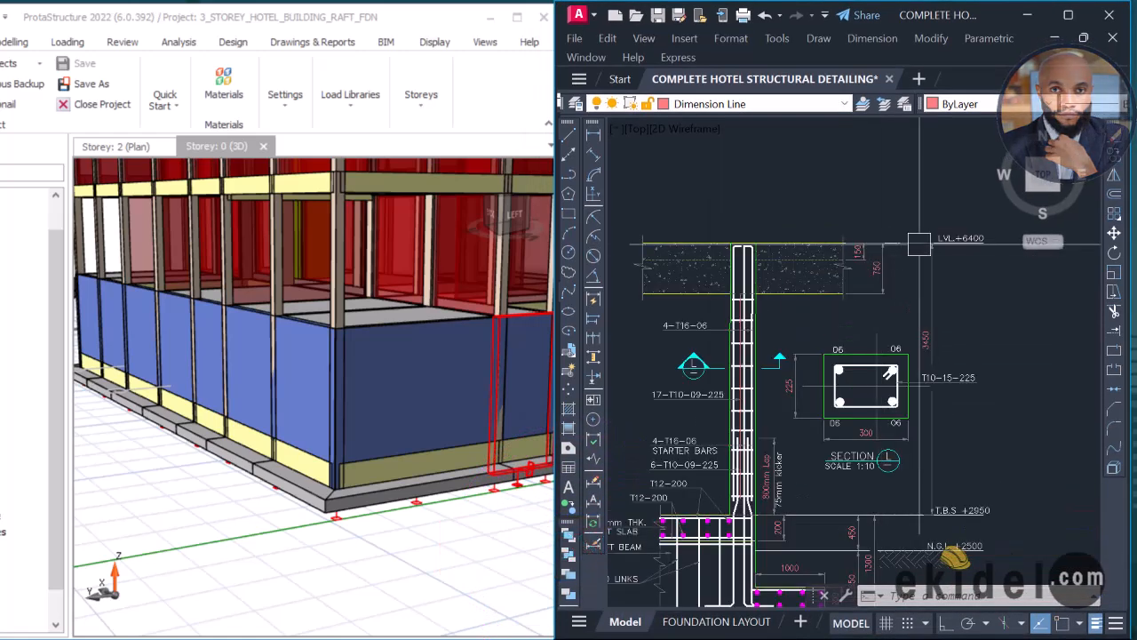
middle_drag(797, 286, 883, 257)
middle_drag(856, 293, 857, 254)
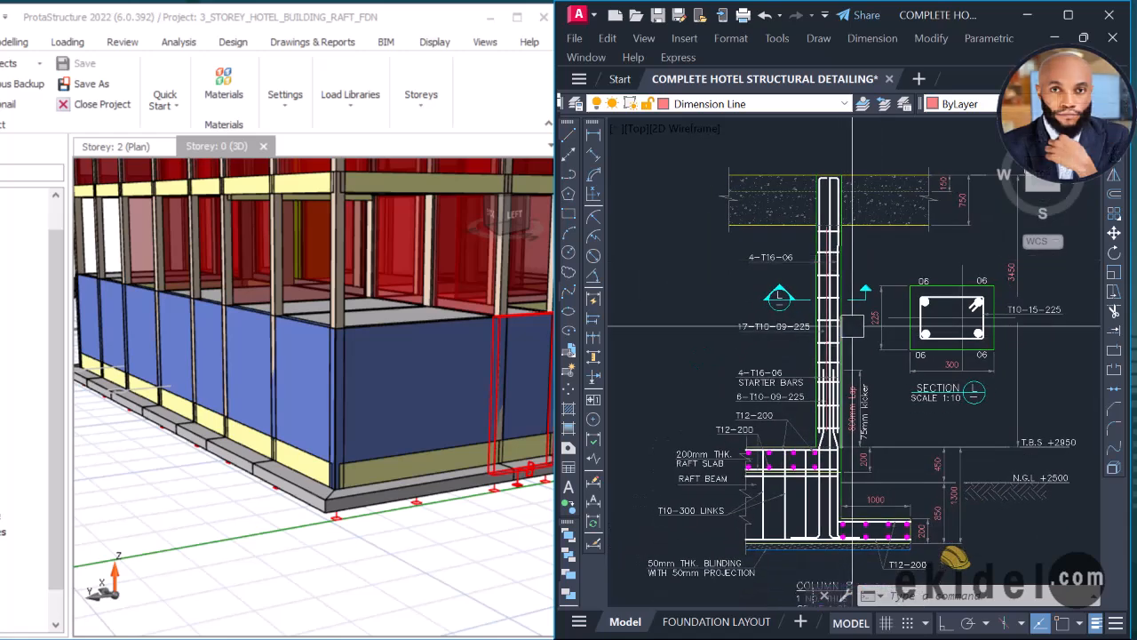
scroll(839, 282, up, 2)
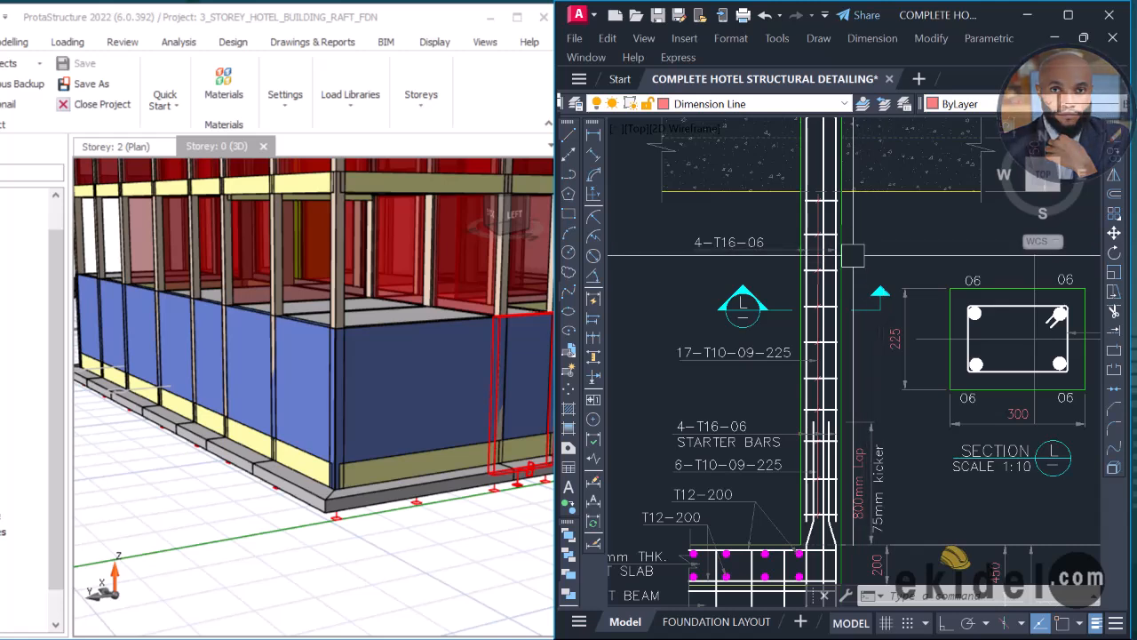
scroll(851, 258, down, 5)
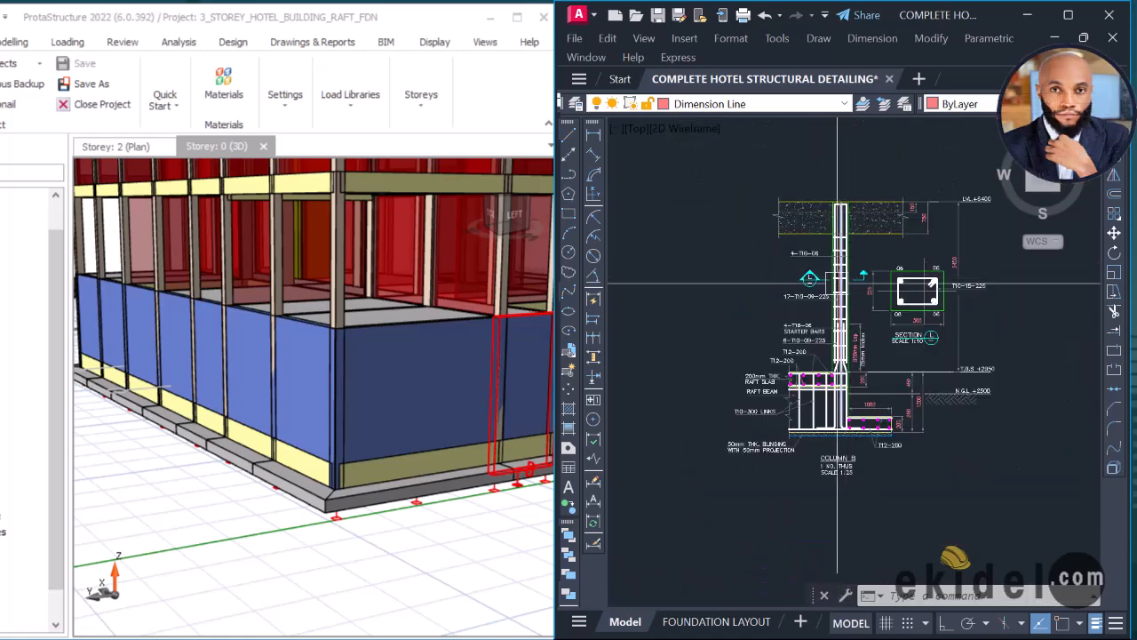
mouse_move(835, 287)
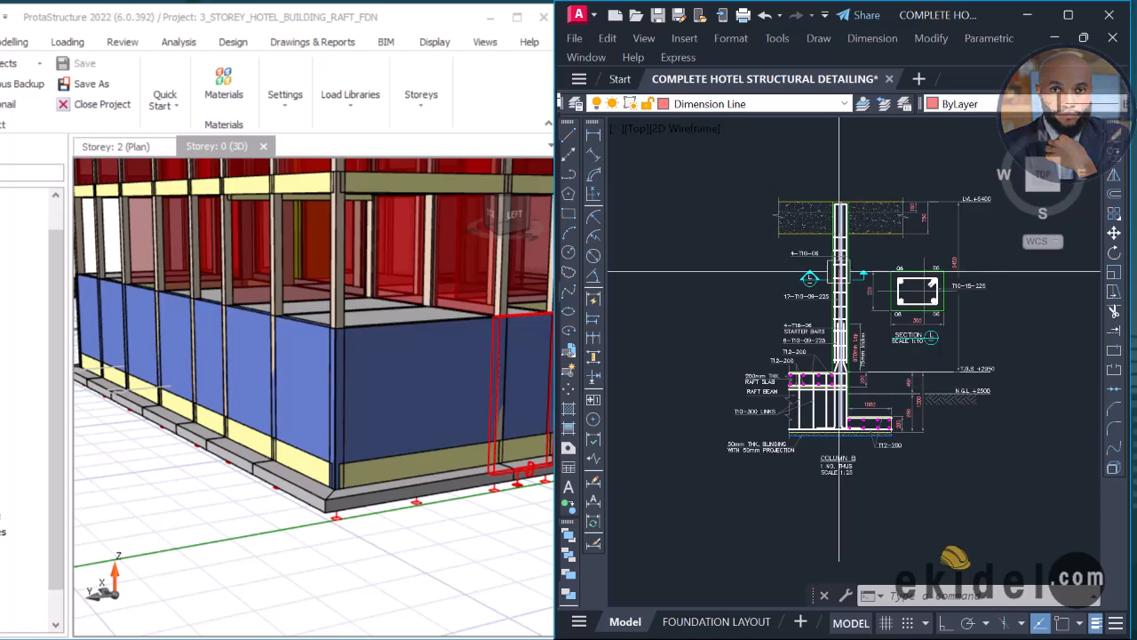
Step: Examine the Column 8 elevation and section, and the raft edge at the building's corner in the ProtaStructure model
scroll(867, 211, up, 4)
scroll(851, 218, down, 2)
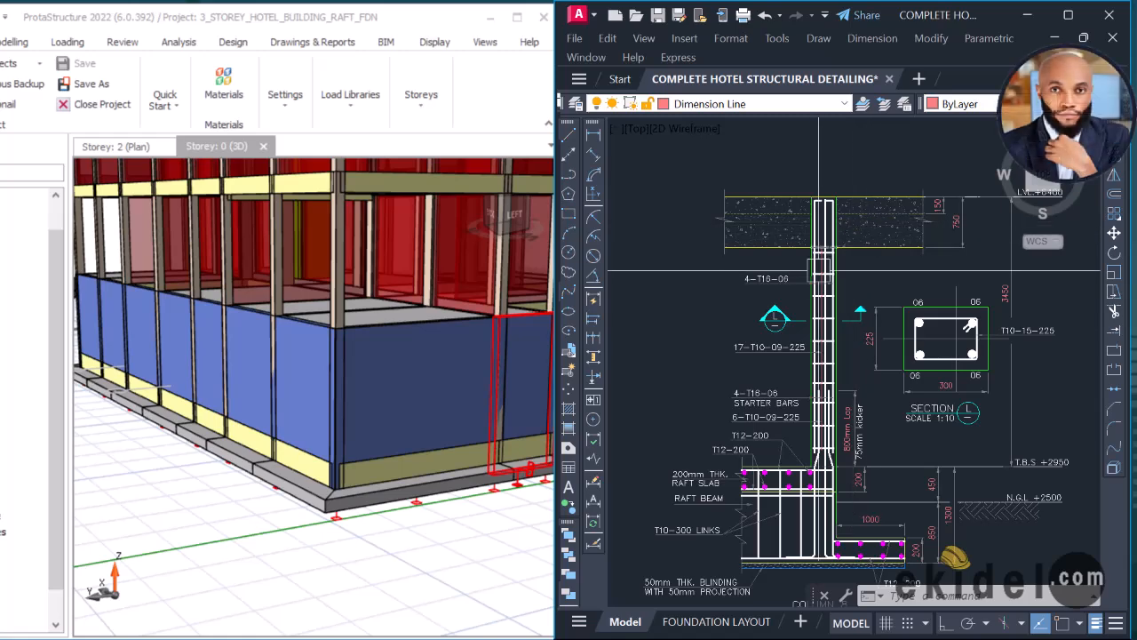
scroll(356, 484, down, 3)
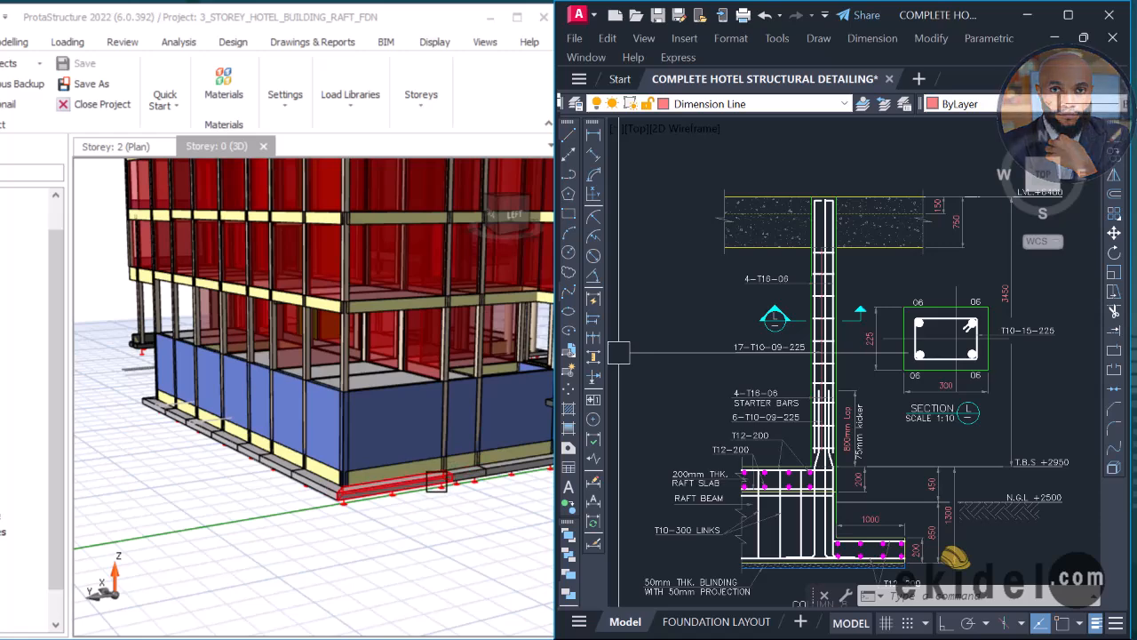
middle_drag(377, 476, 352, 530)
scroll(403, 476, down, 2)
middle_drag(419, 393, 415, 435)
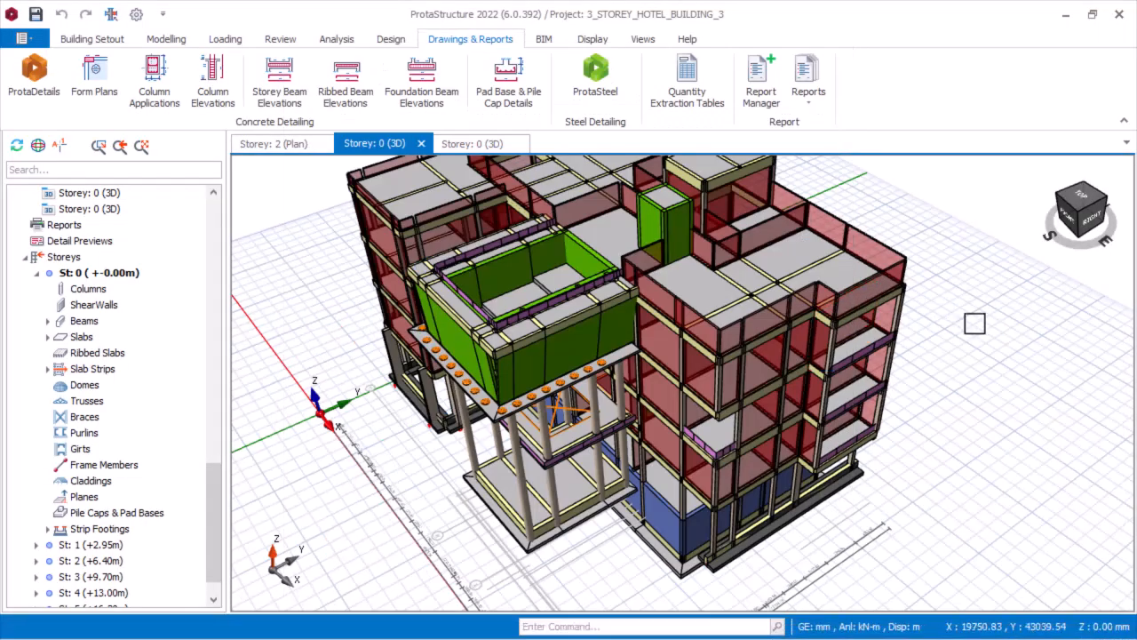
mouse_move(928, 312)
middle_down()
mouse_move(934, 268)
mouse_move(920, 282)
mouse_move(944, 279)
mouse_move(827, 300)
mouse_move(613, 316)
mouse_move(693, 266)
mouse_move(830, 257)
mouse_move(921, 302)
middle_up()
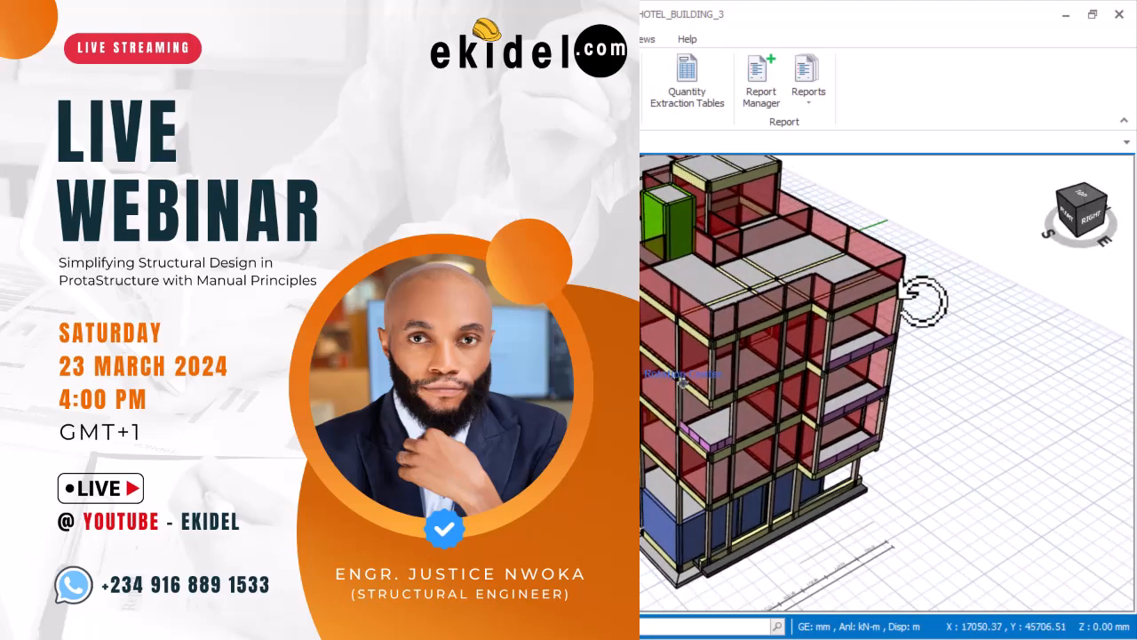
middle_drag(784, 313, 737, 325)
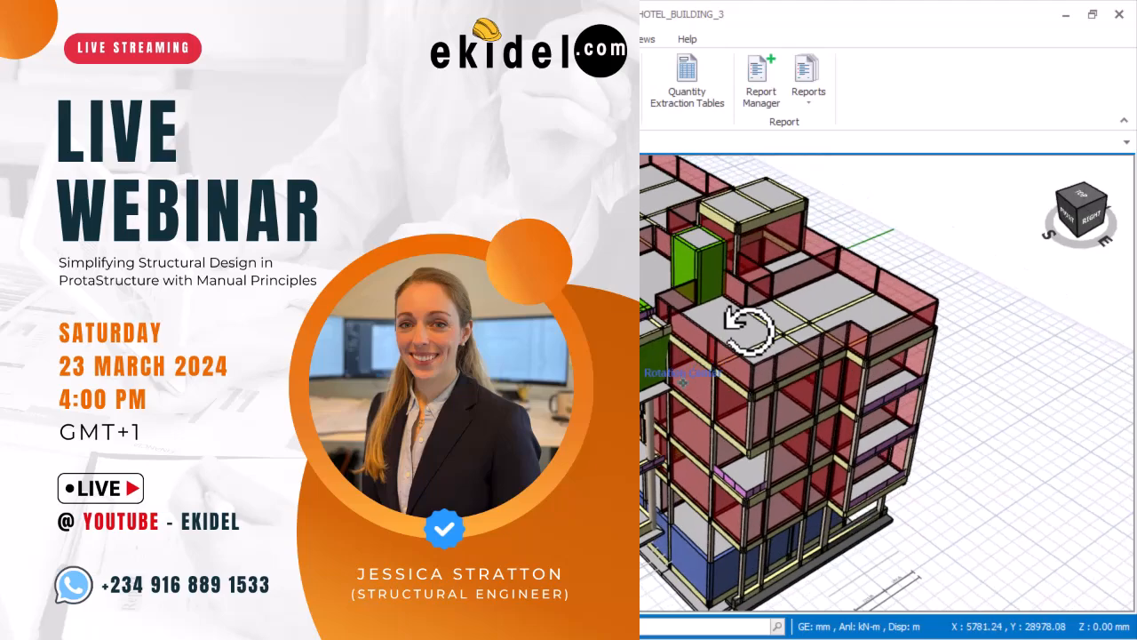
scroll(737, 325, up, 5)
middle_drag(622, 327, 721, 362)
scroll(551, 348, down, 5)
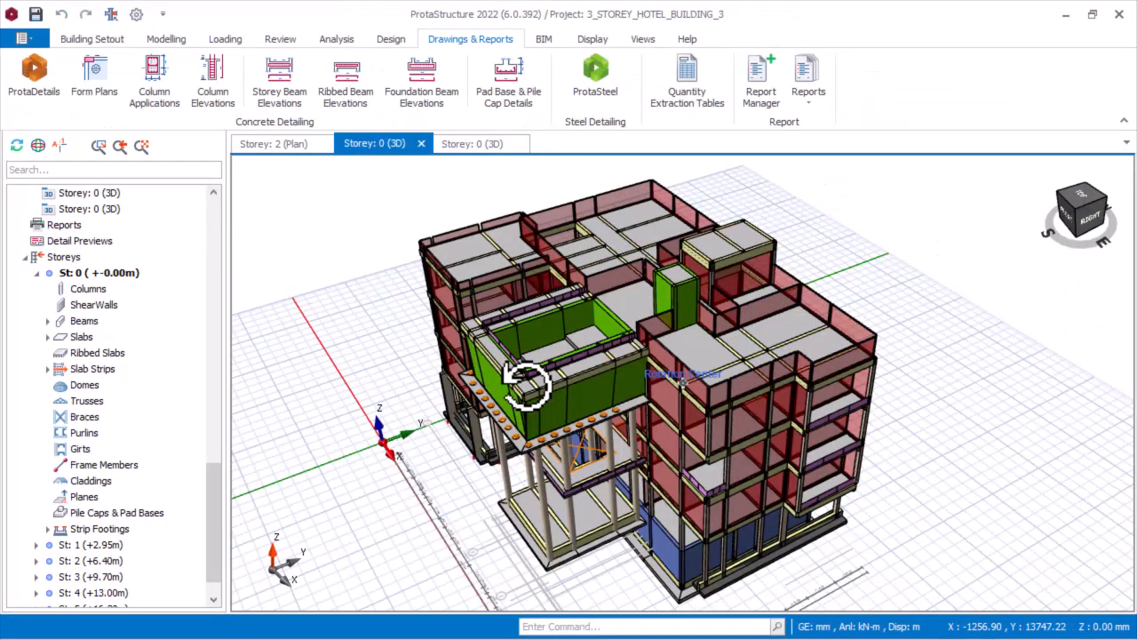
middle_drag(528, 381, 527, 366)
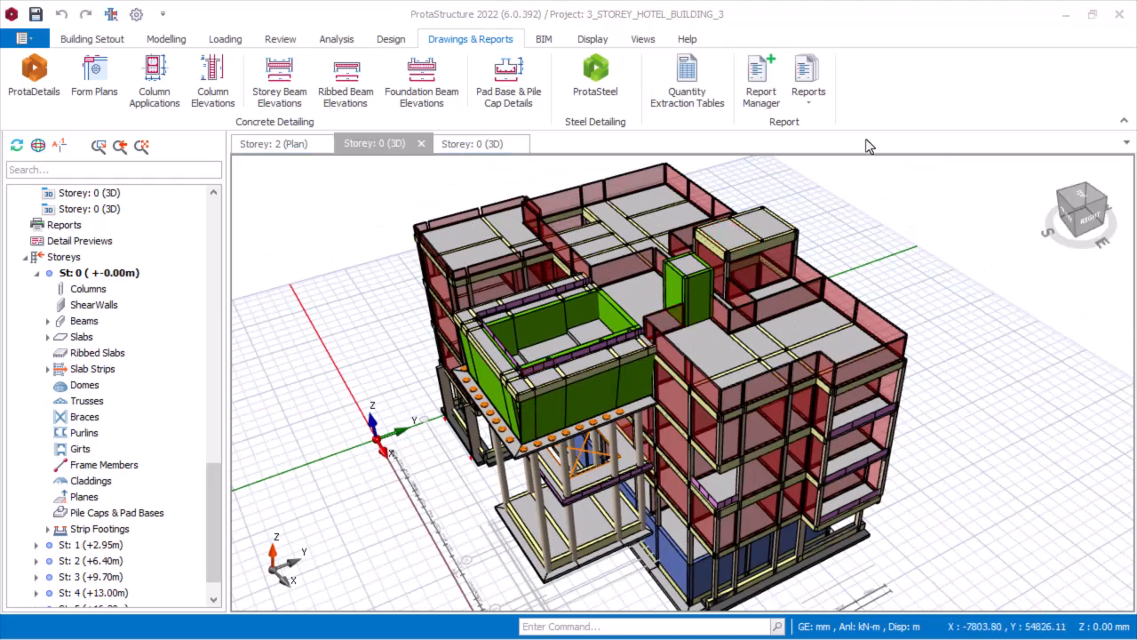
mouse_move(501, 269)
middle_down()
mouse_move(531, 263)
mouse_move(451, 270)
mouse_move(506, 253)
middle_up()
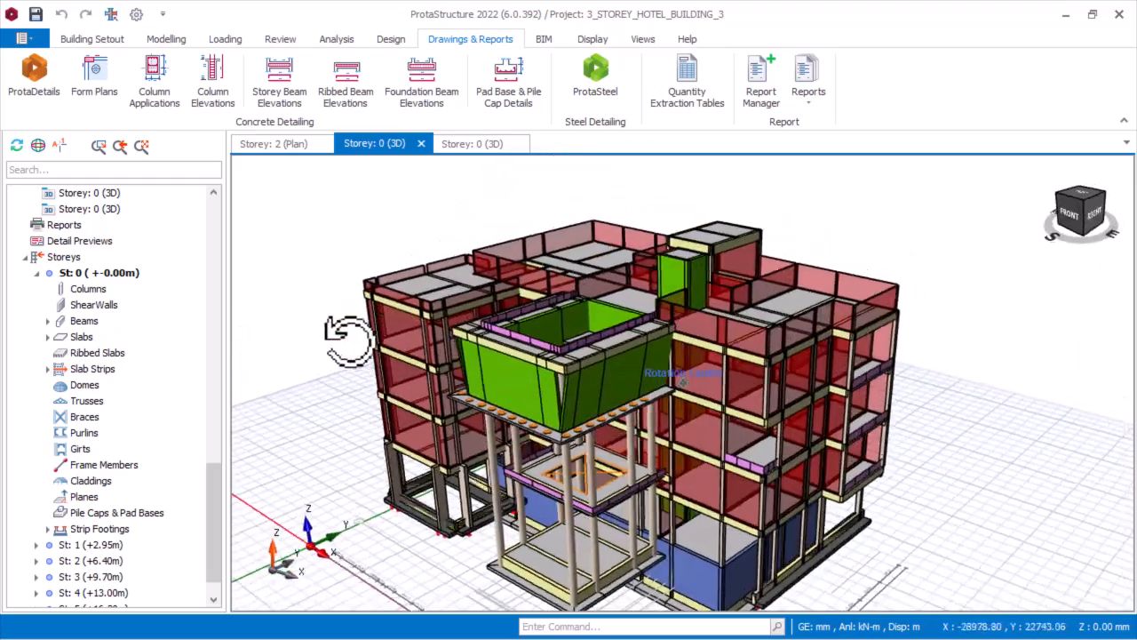
middle_drag(378, 369, 341, 325)
scroll(376, 303, up, 3)
scroll(342, 329, down, 5)
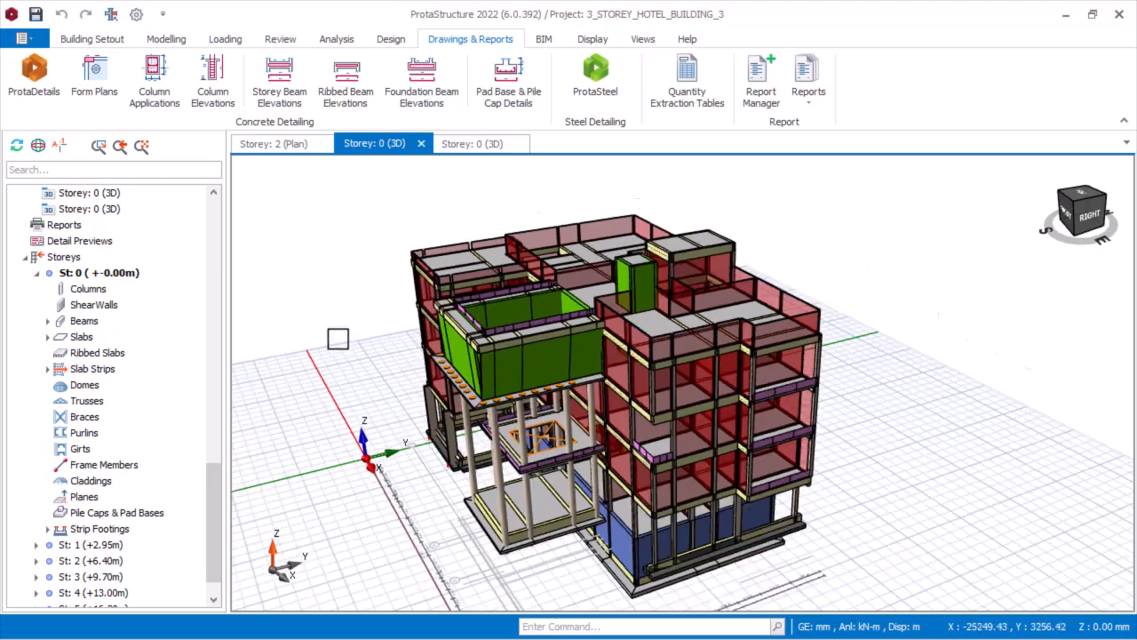
middle_drag(430, 324, 370, 313)
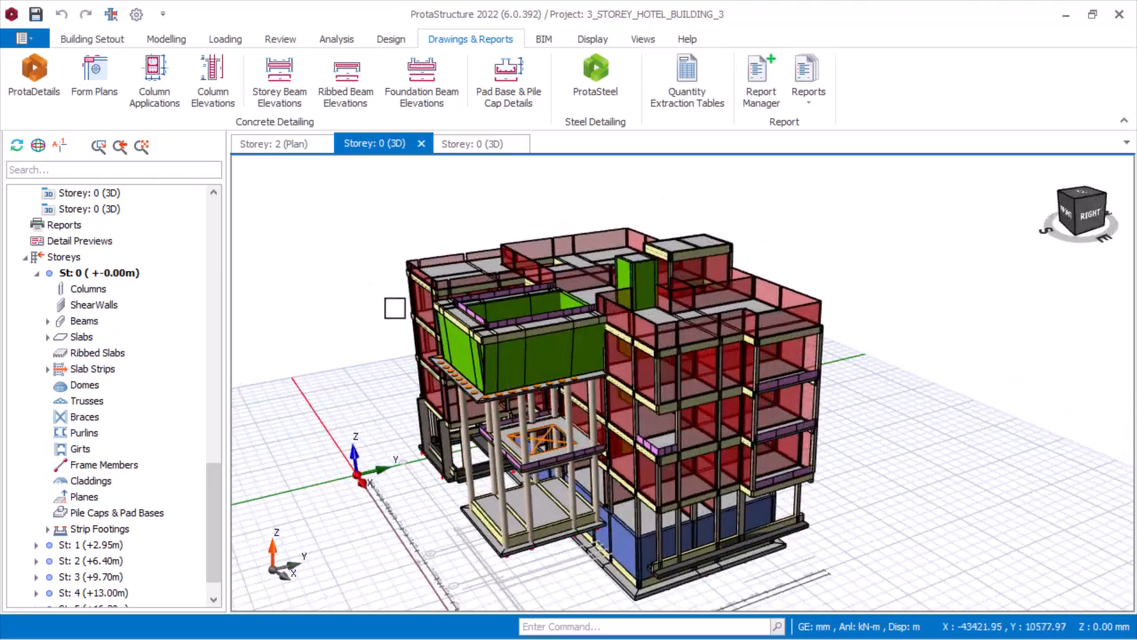
middle_drag(533, 329, 728, 306)
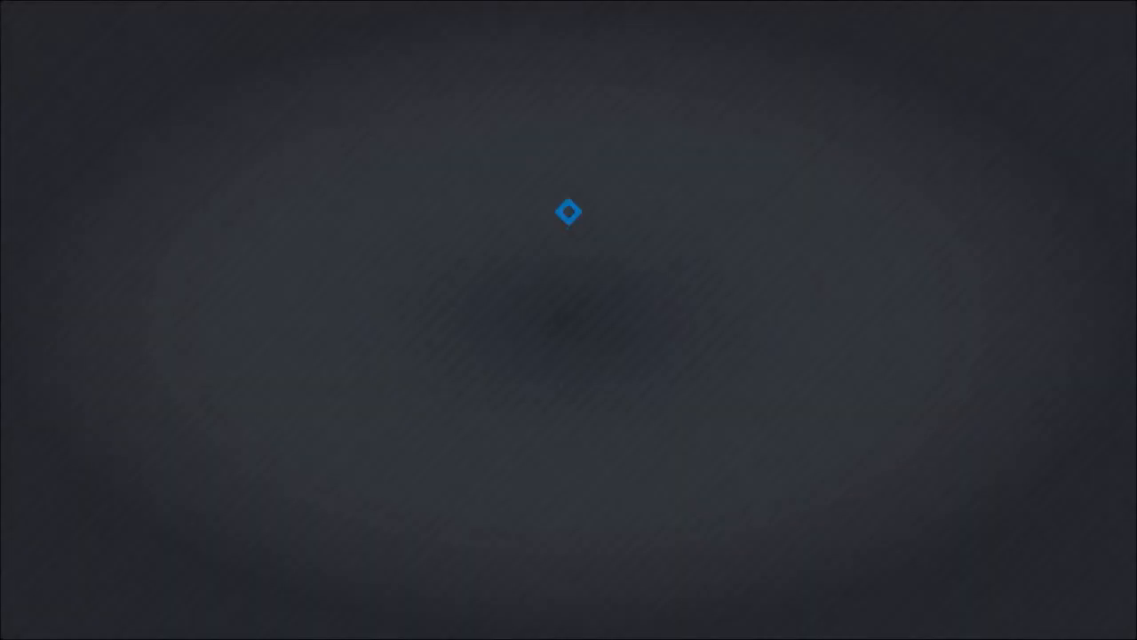